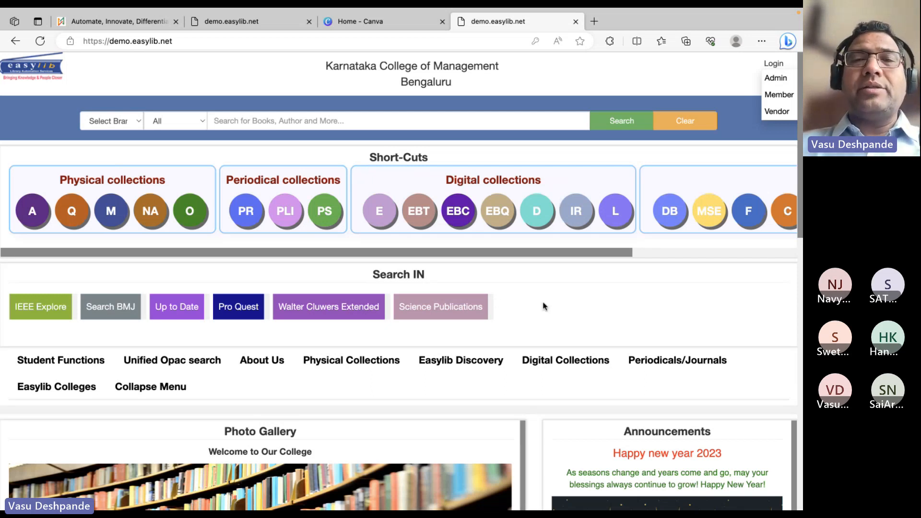
scroll(562, 310, "down", 1)
scroll(557, 309, "up", 1)
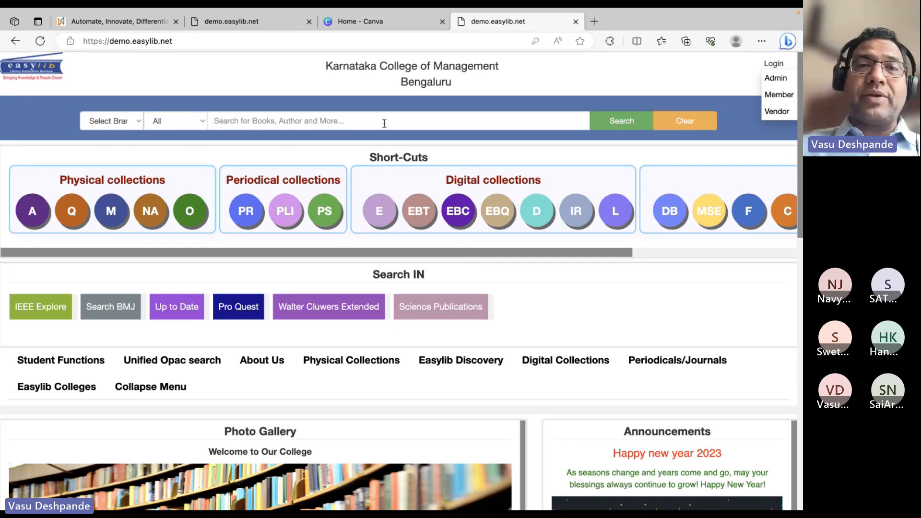
scroll(428, 192, "down", 1)
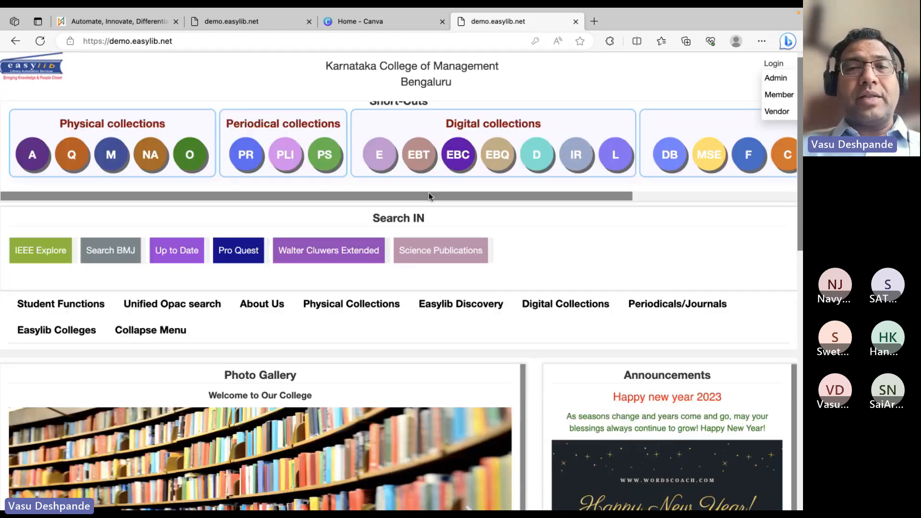
scroll(428, 195, "up", 1)
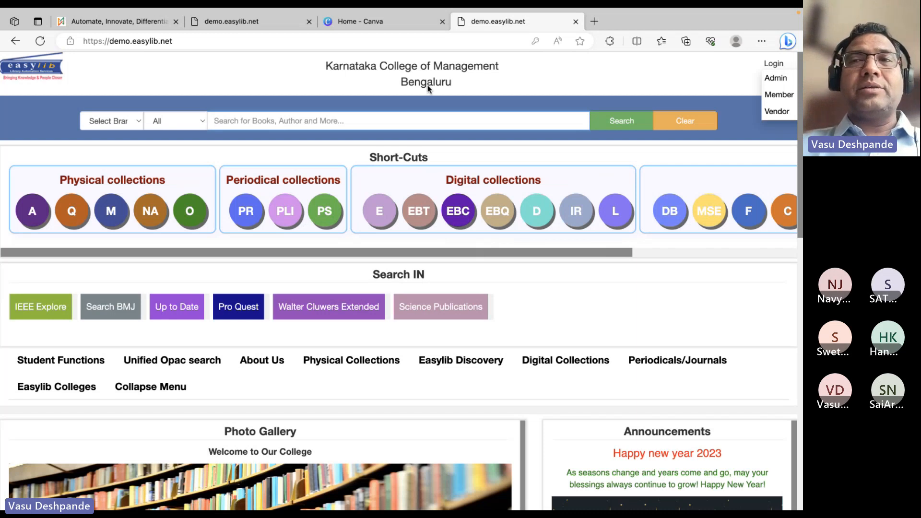
Step: Sign in to the demo library site as admin with the account username and password
left_click(785, 80)
double_click(372, 125)
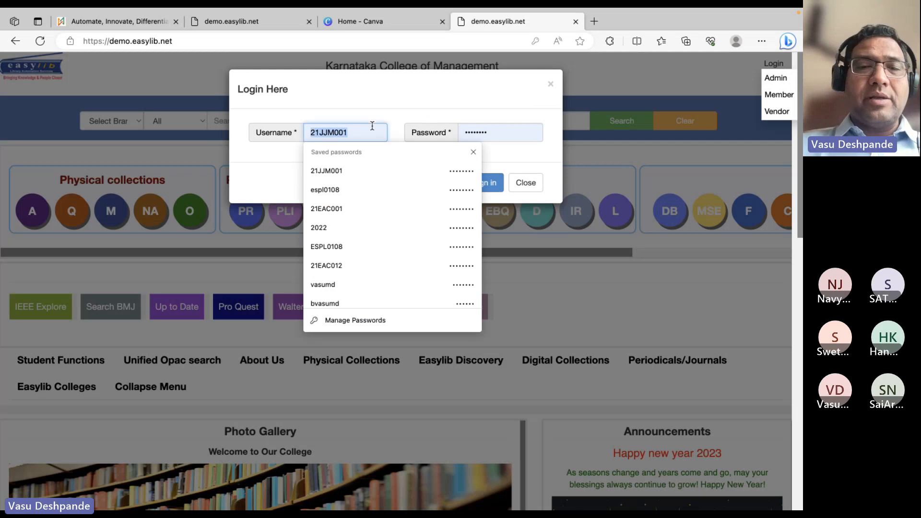
type("vasumd")
key("Tab")
type("****")
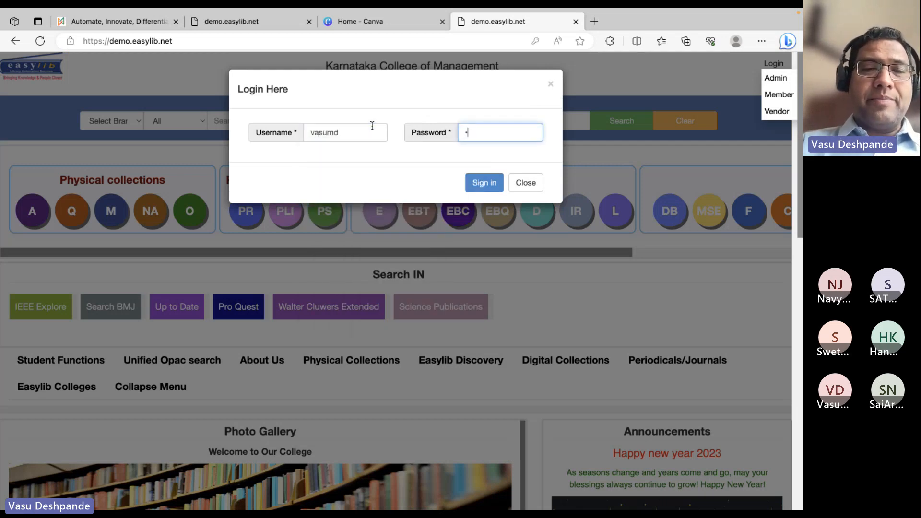
type("****")
left_click(485, 186)
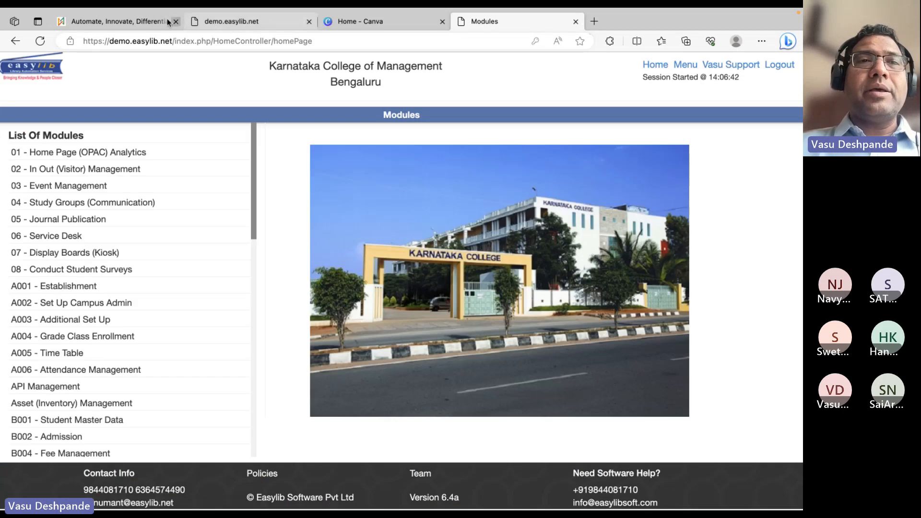
Step: Close the product website, the duplicate demo.easylib.net page and Canva, keeping only the Modules page open
left_click(166, 19)
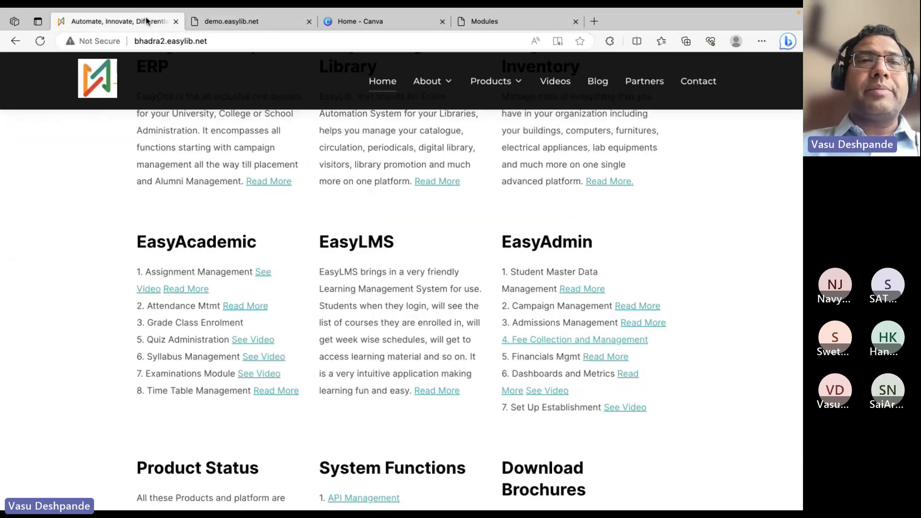
left_click(176, 21)
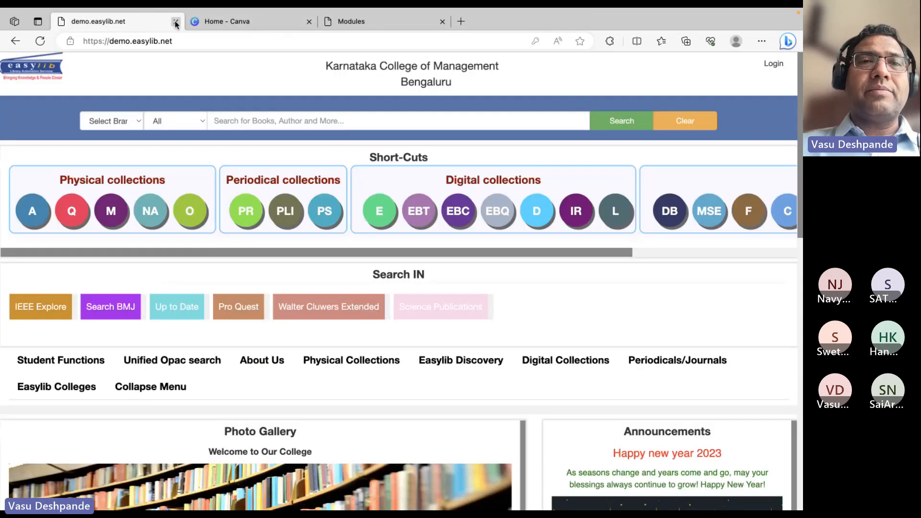
left_click(175, 21)
left_click(175, 21)
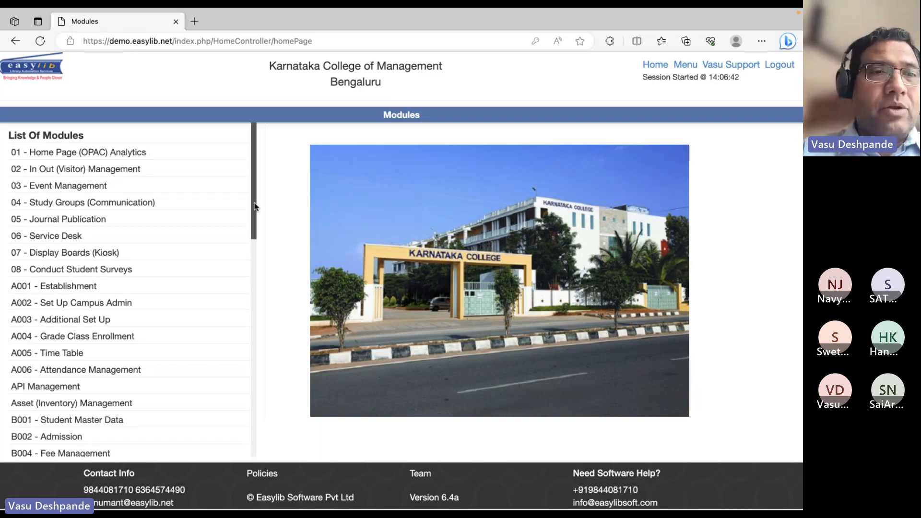
Step: Open the A001 - Establishment module and review its institute list and the Institute Details form
left_click(82, 286)
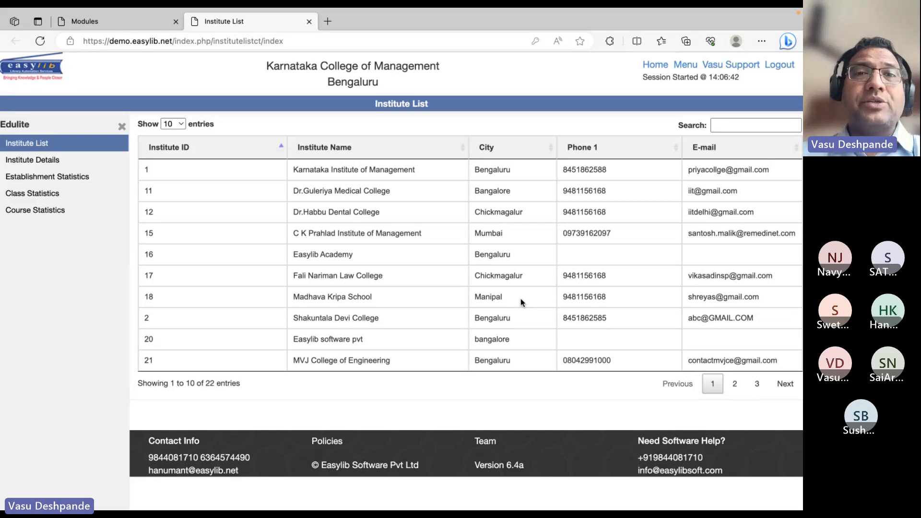
left_click_drag(284, 170, 420, 364)
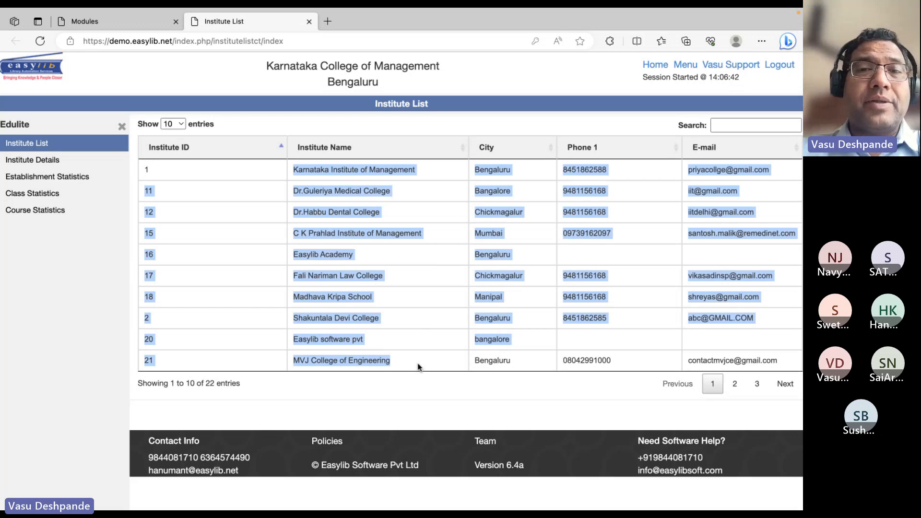
left_click(418, 367)
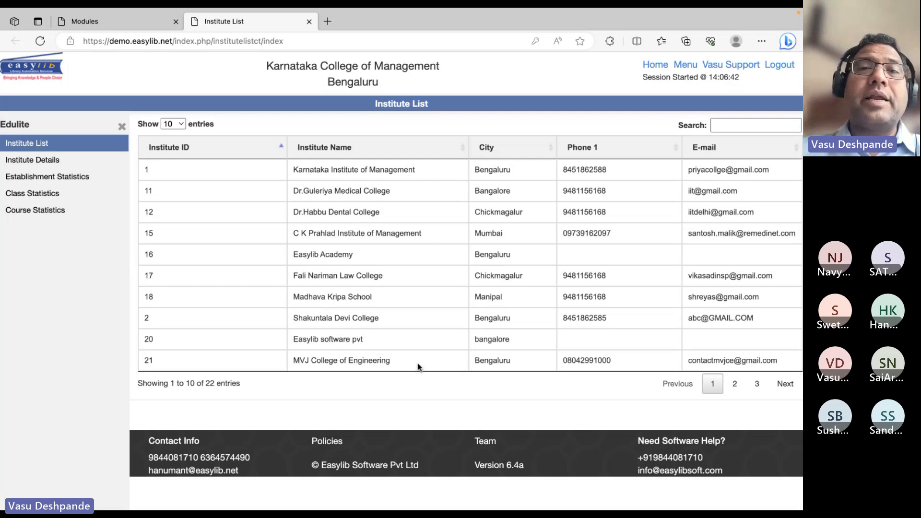
right_click(418, 367)
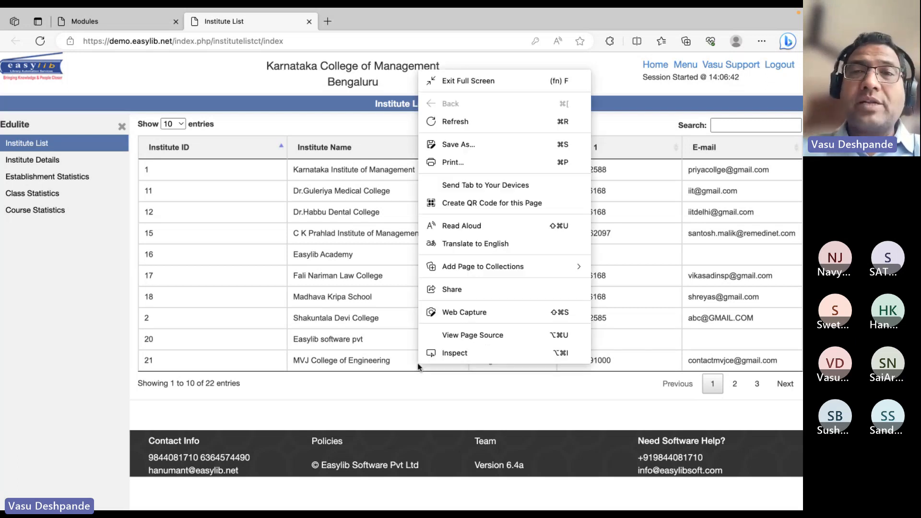
left_click(346, 289)
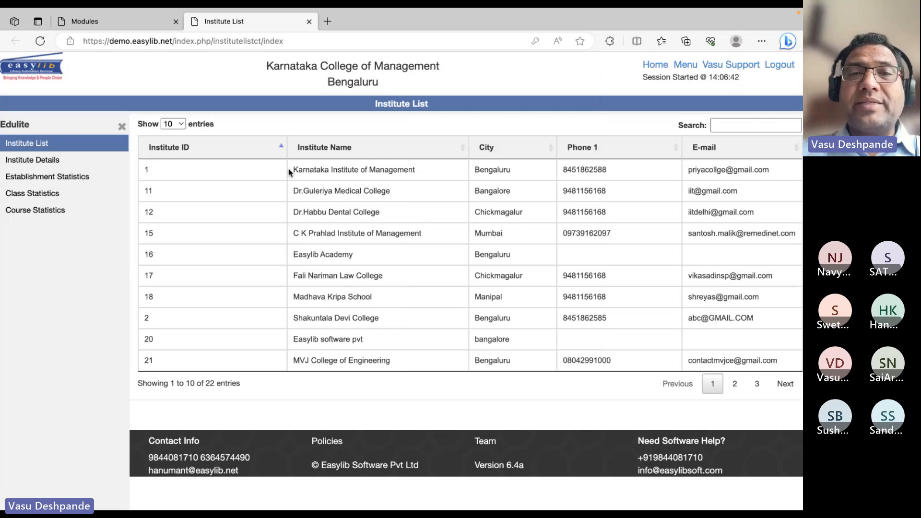
left_click_drag(290, 169, 339, 231)
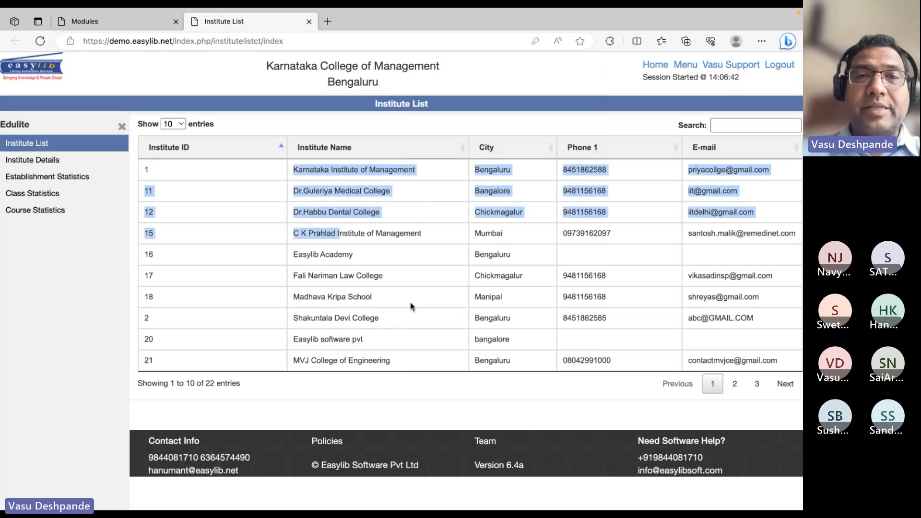
left_click(60, 161)
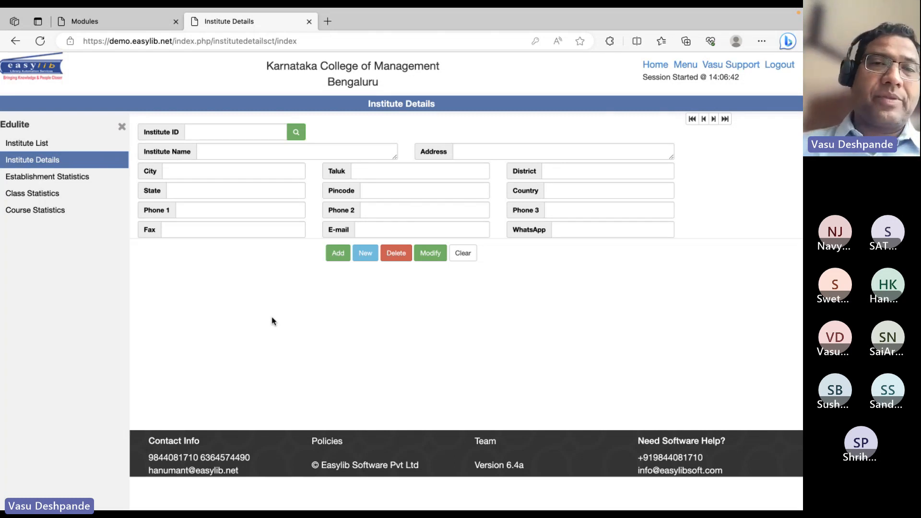
Step: List the establishment statistics for the academic year 01-Jul-2023 to 30-Jun-2024
left_click(75, 177)
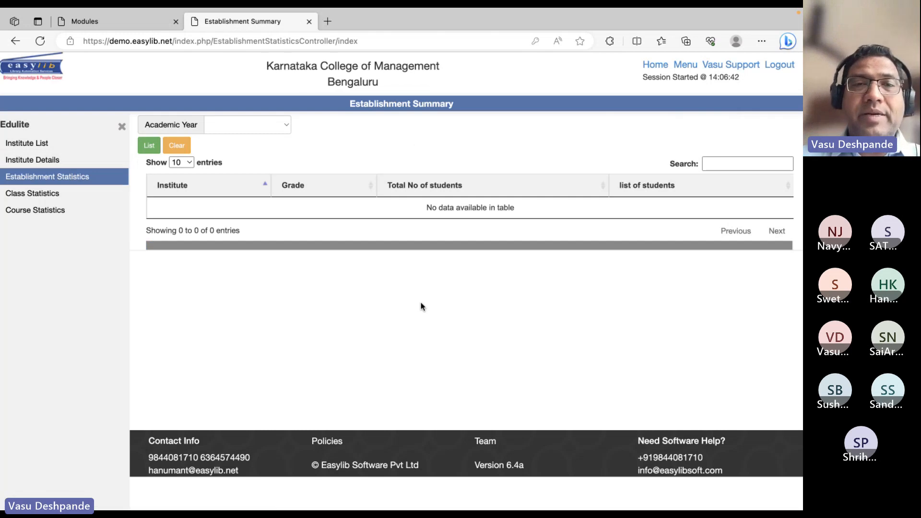
left_click(280, 125)
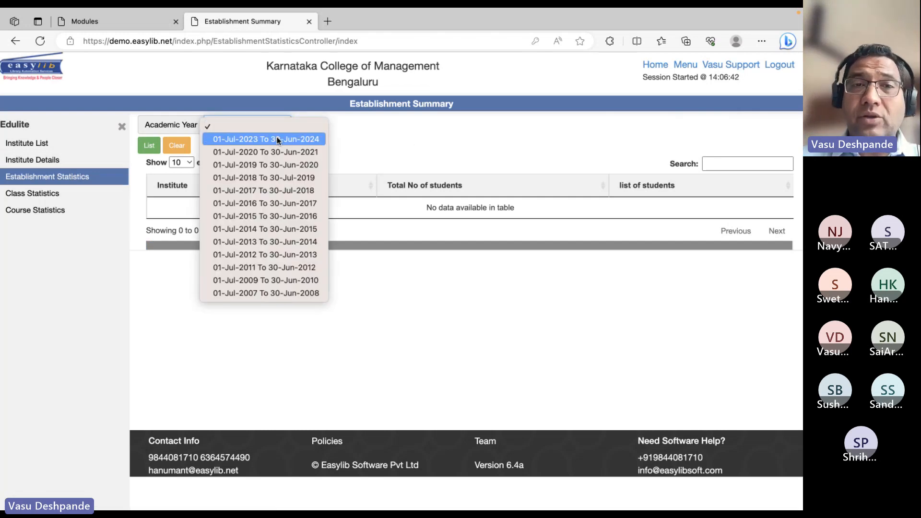
left_click(278, 139)
left_click(149, 145)
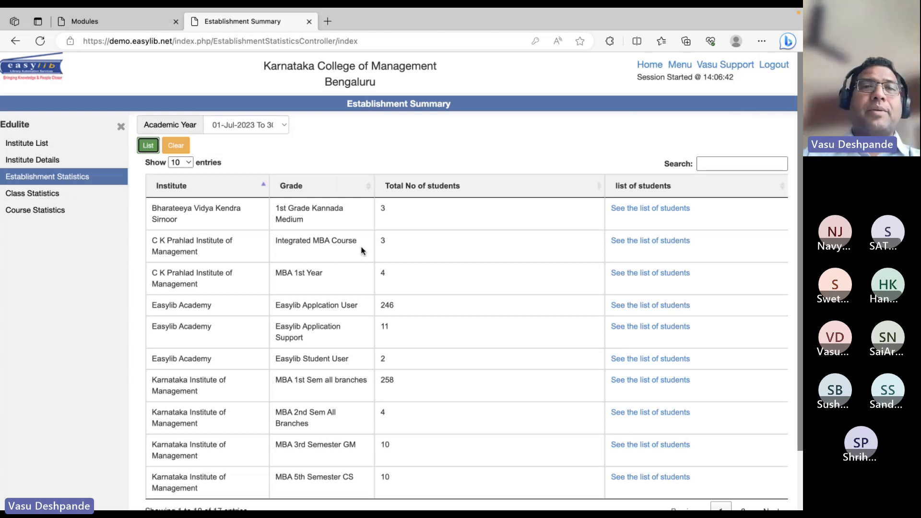
Step: Examine the grades and student totals per institute in the establishment summary, especially the Easylib Academy and Karnataka Institute of Management rows
double_click(187, 209)
left_click(186, 217)
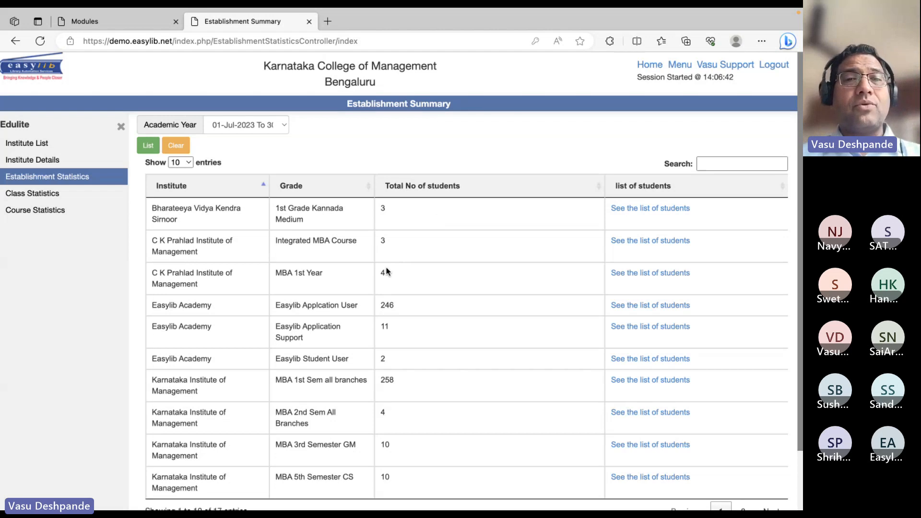
left_click_drag(152, 308, 335, 378)
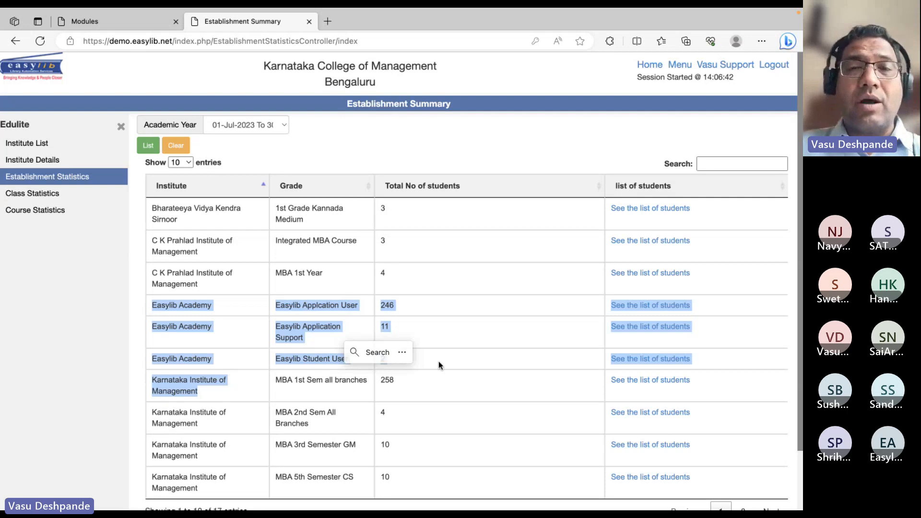
left_click(440, 366)
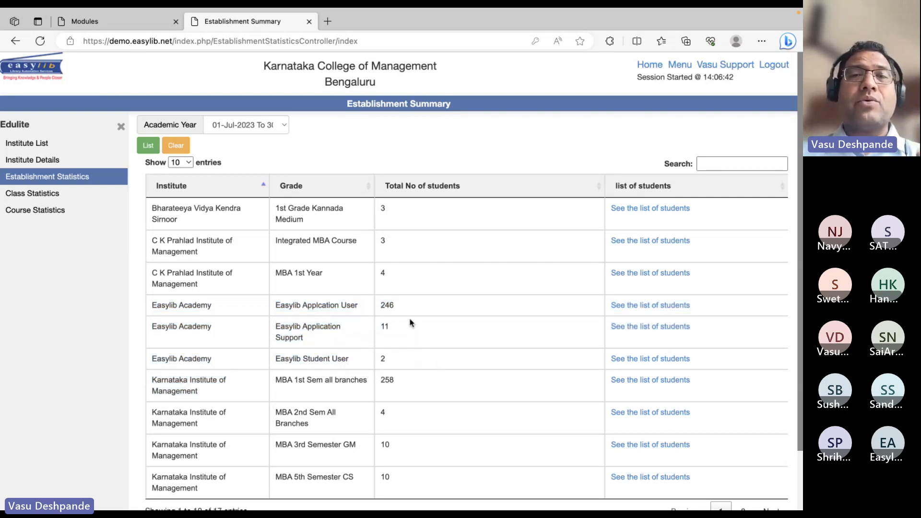
left_click_drag(380, 305, 390, 304)
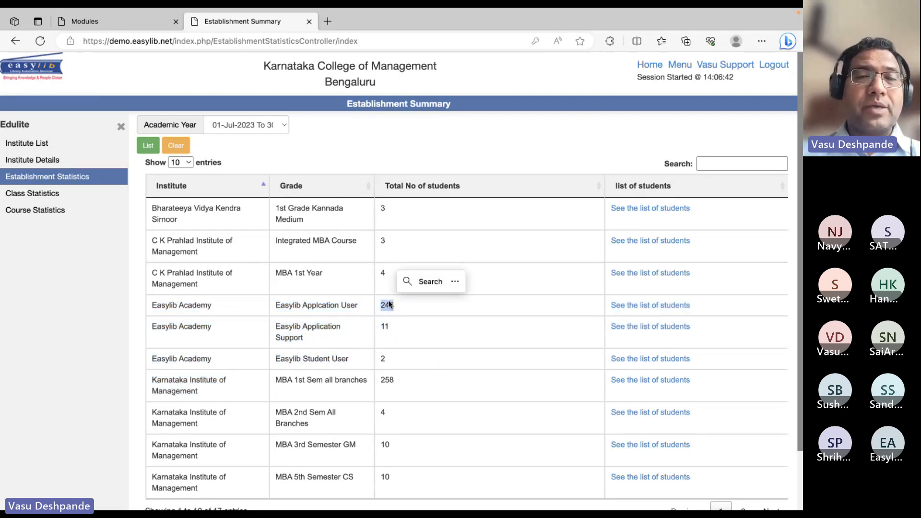
left_click(292, 293)
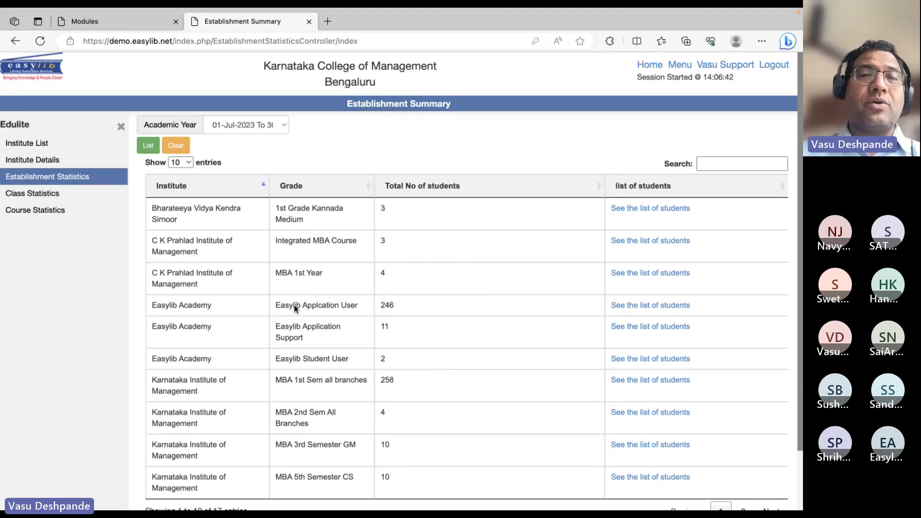
double_click(295, 308)
left_click(389, 341)
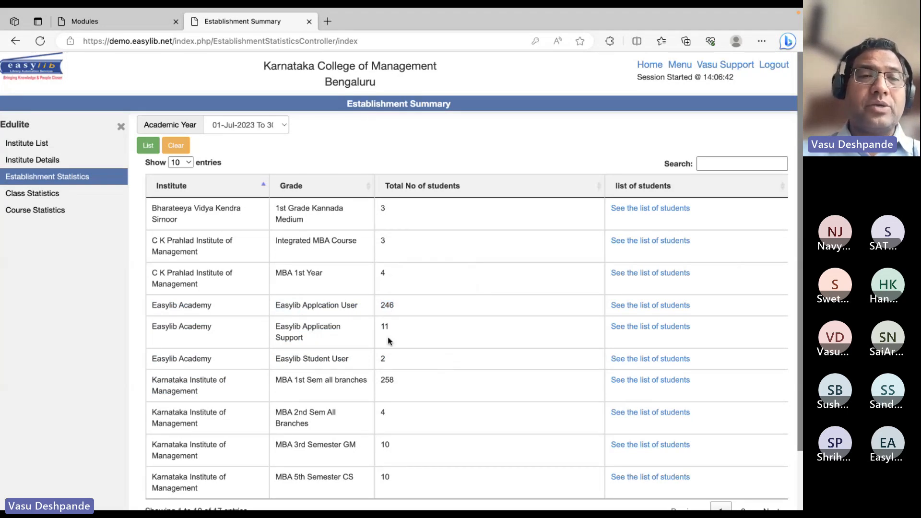
double_click(168, 387)
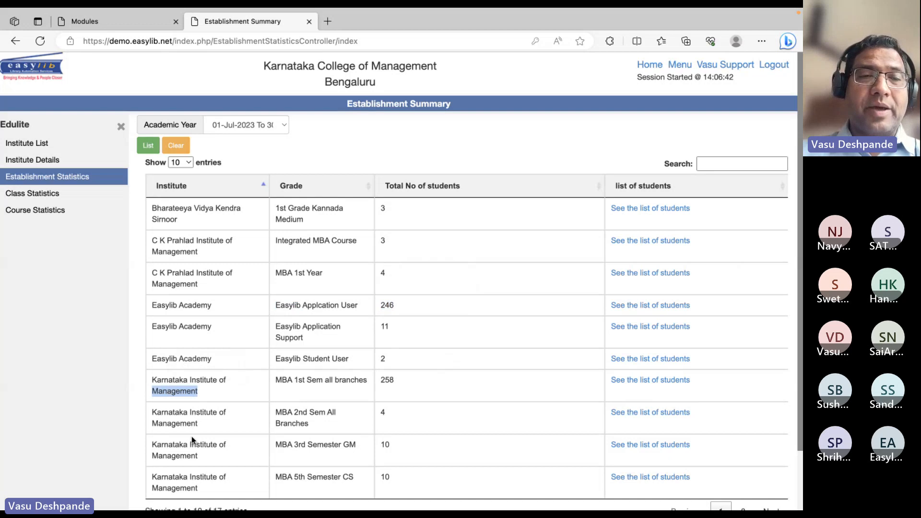
Step: Go to page 2 of the establishment summary and examine the Shakuntala Devi College entry
scroll(191, 436, "down", 2)
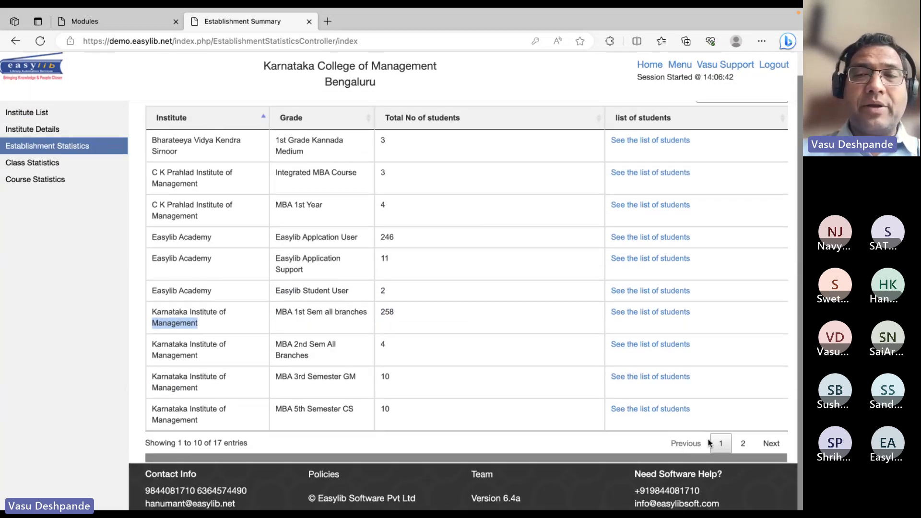
left_click(743, 443)
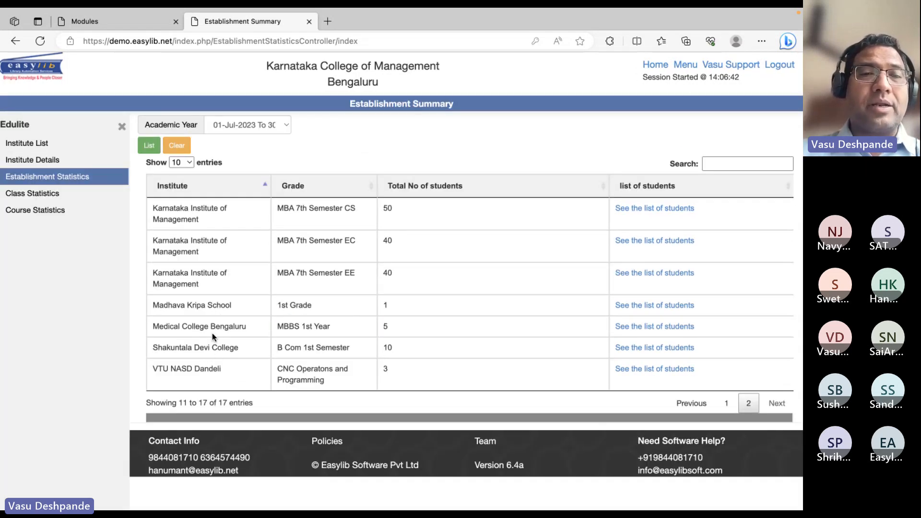
triple_click(190, 348)
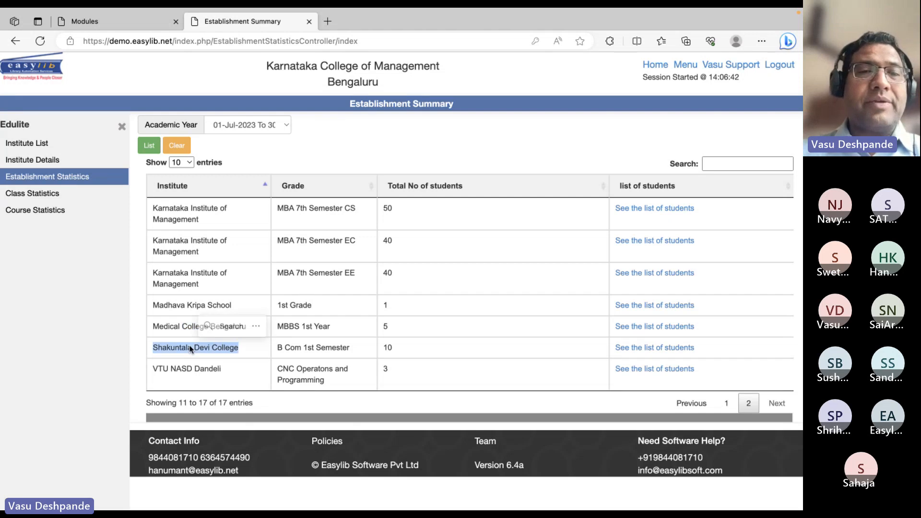
right_click(232, 344)
left_click(216, 310)
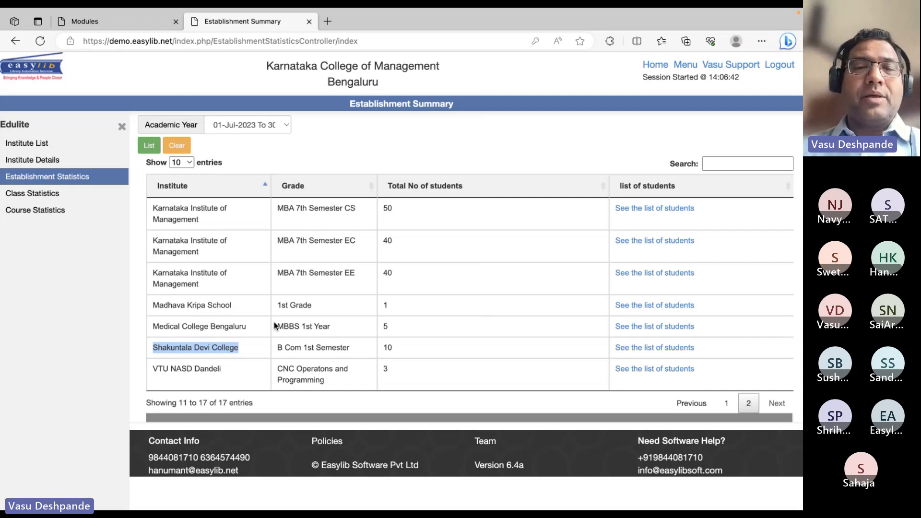
left_click(238, 318)
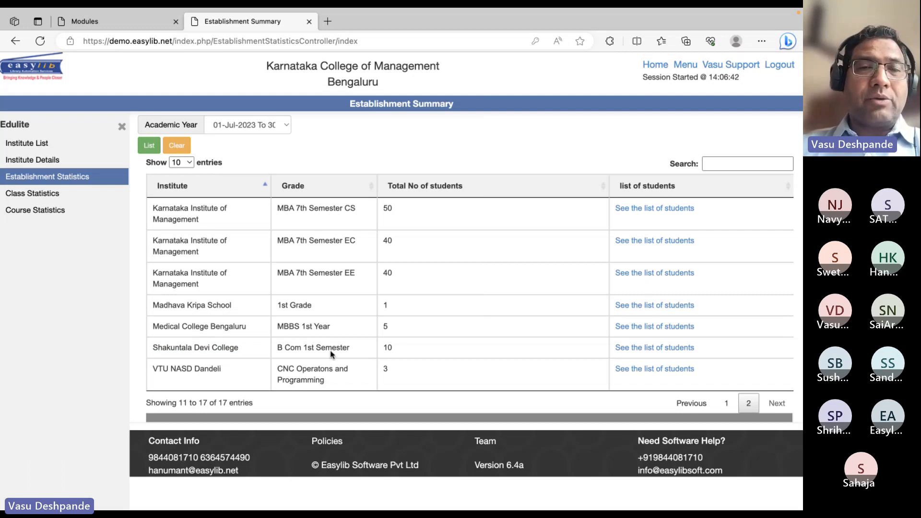
Step: View the list of students enrolled in Shakuntala Devi College's B Com 1st Semester, close it and review that summary row
left_click(674, 354)
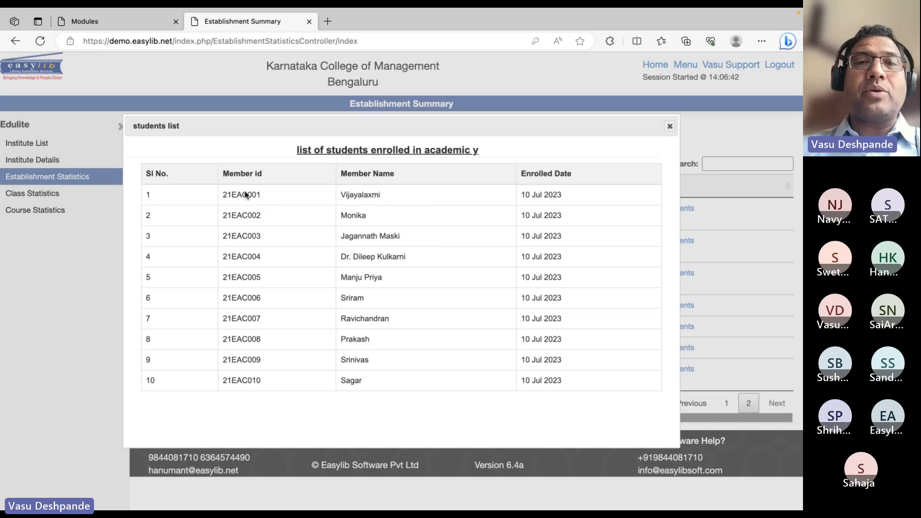
left_click(670, 127)
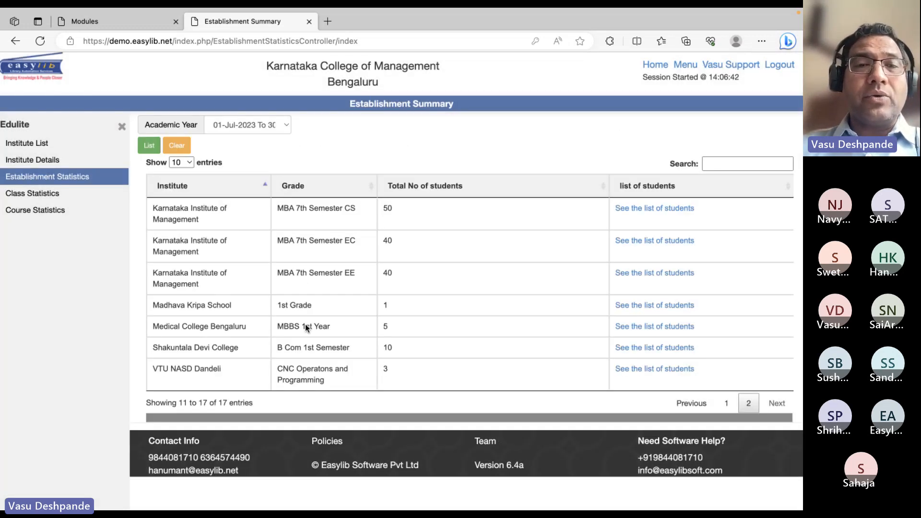
left_click_drag(153, 350, 428, 347)
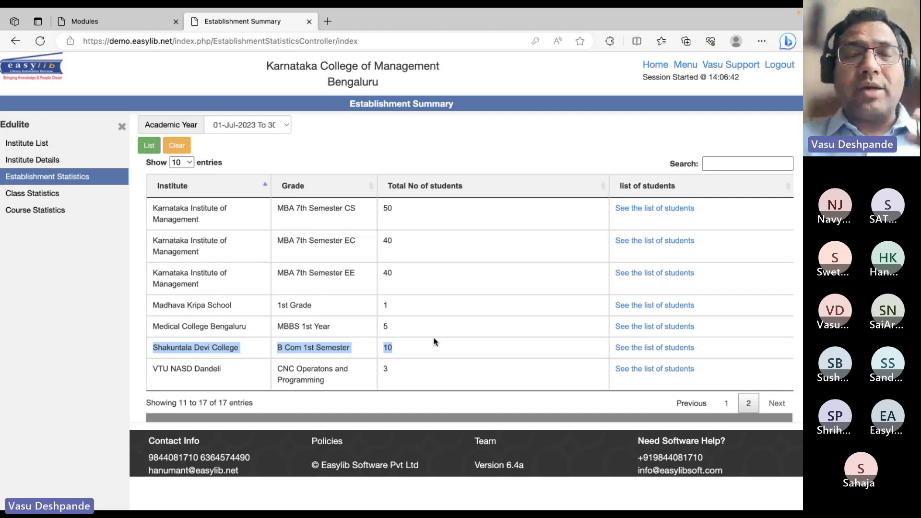
left_click(411, 269)
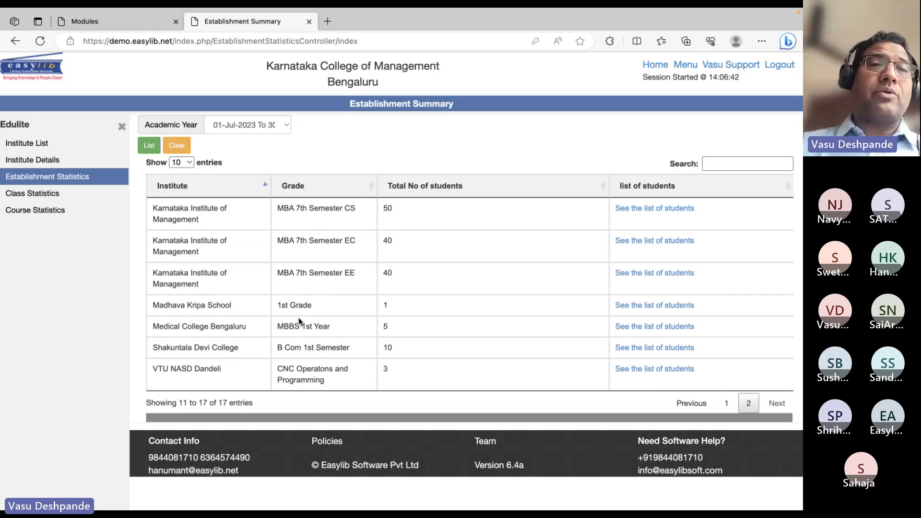
Step: Open the A002 Set Up Campus Admin module from the modules list and go to its Academic Grades maintenance page
mouse_move(103, 23)
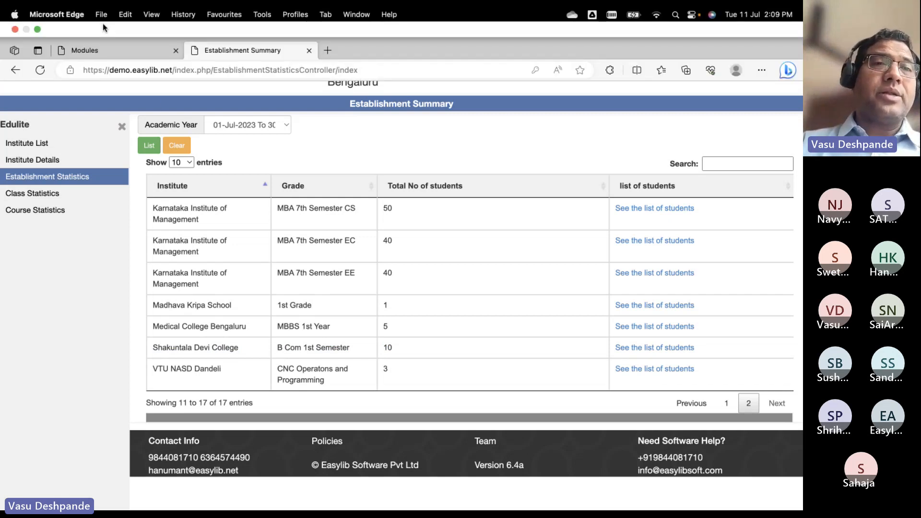
left_click(115, 55)
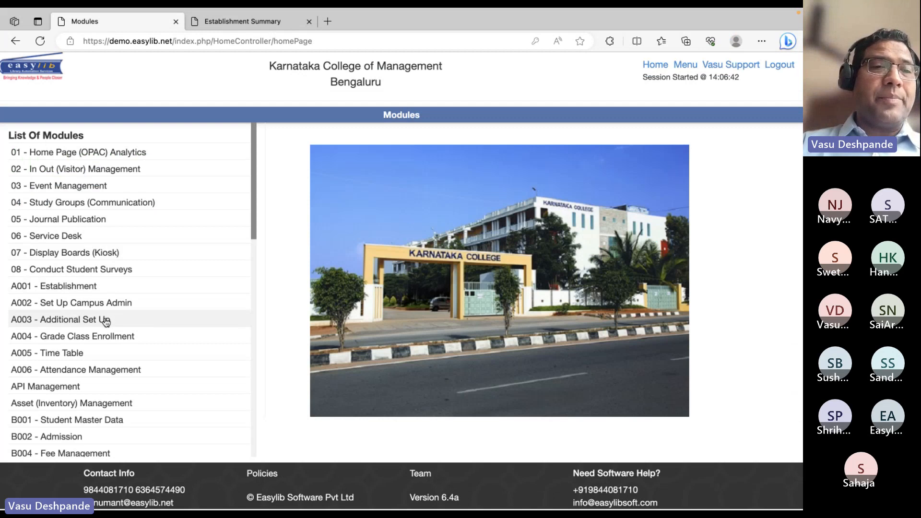
left_click(85, 302)
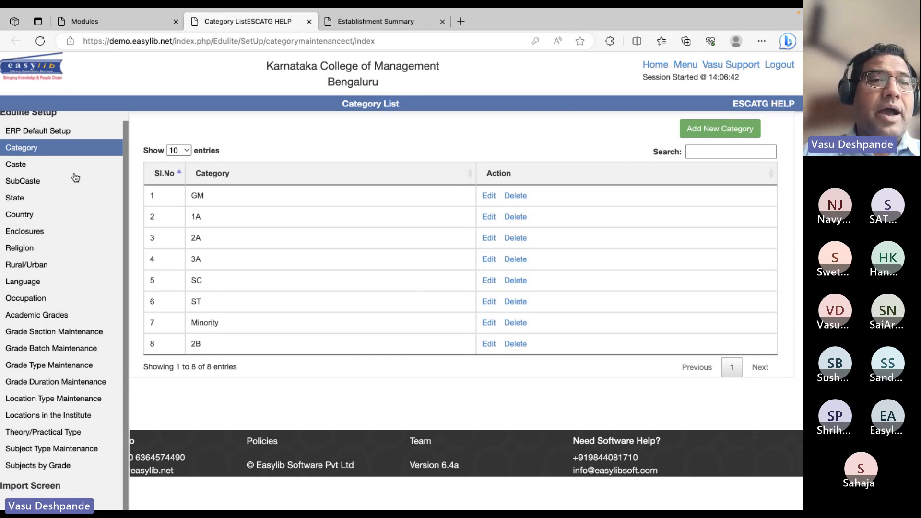
scroll(63, 239, "down", 1)
scroll(64, 241, "up", 1)
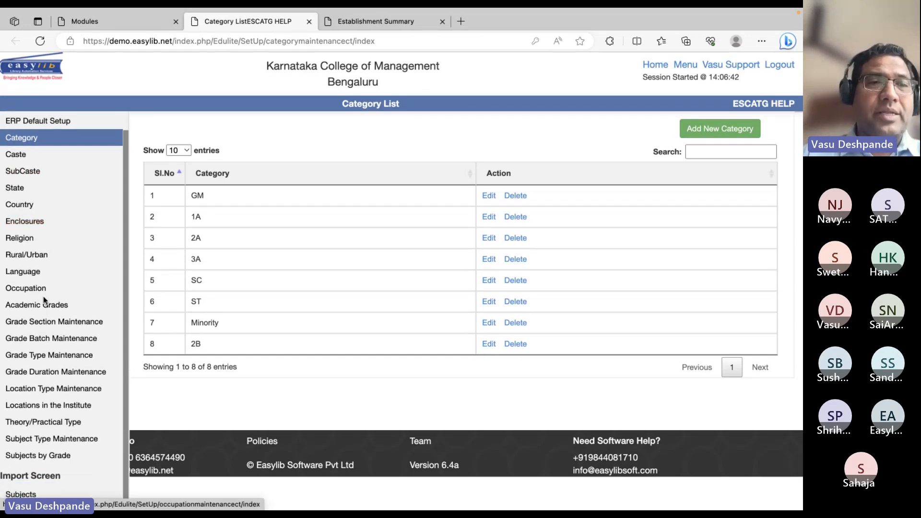
left_click(43, 312)
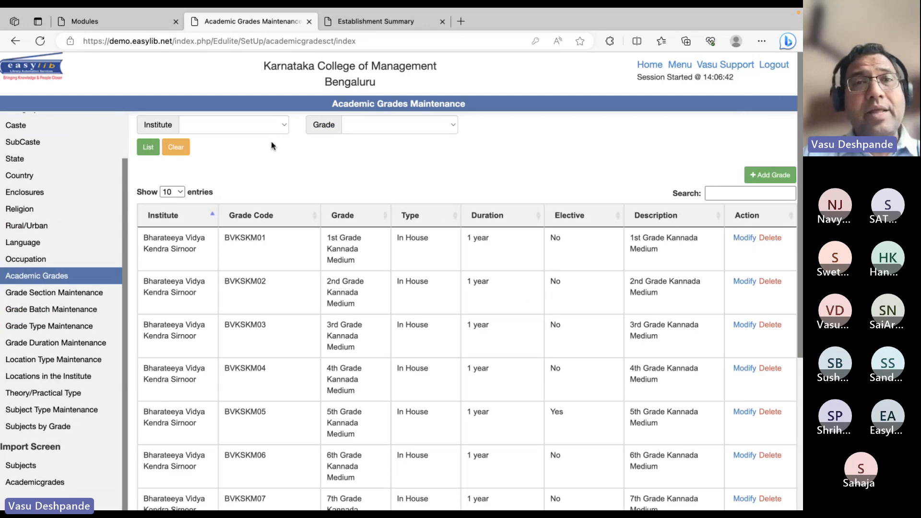
Step: List the academic grades of the institute Shakuntala Devi College
left_click(267, 123)
key("Down")
key("Down")
key("Return")
left_click(148, 147)
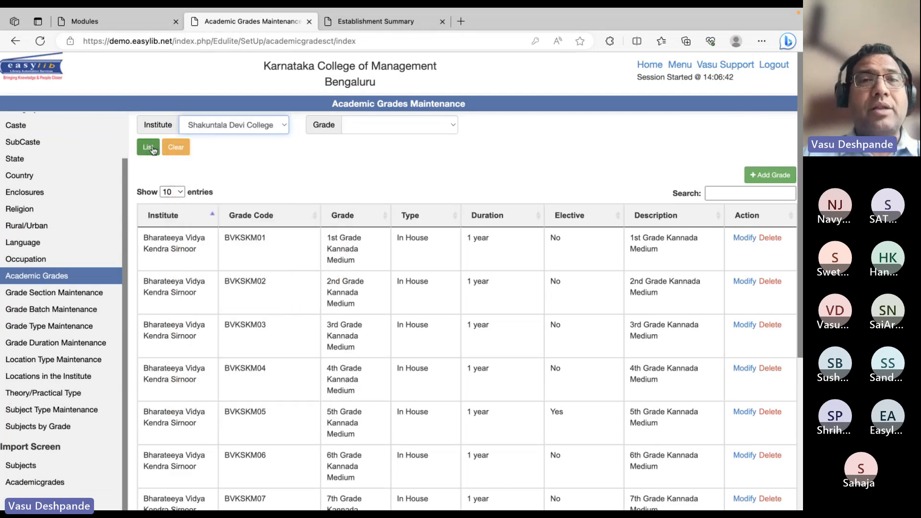
scroll(347, 313, "down", 3)
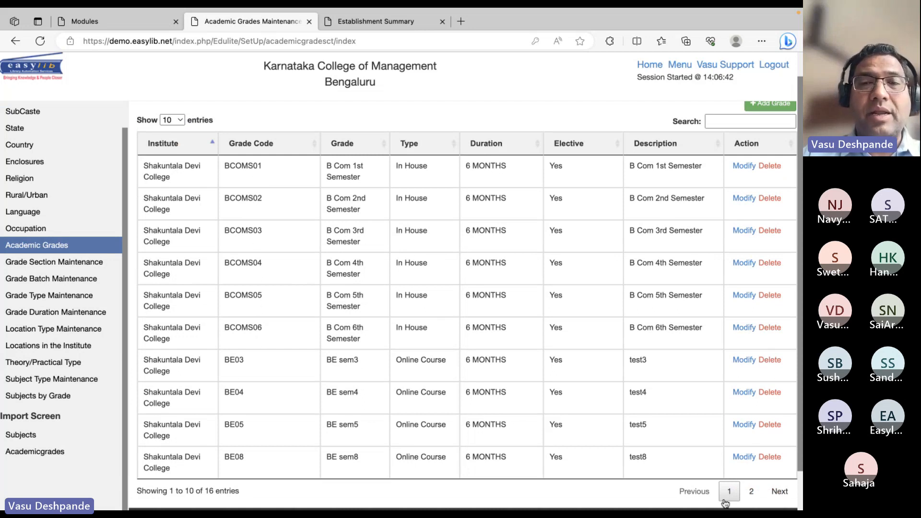
Step: Check the second page of the college's grades, return to page 1 and view the B Com 5th Semester grade details without changing them
left_click(779, 491)
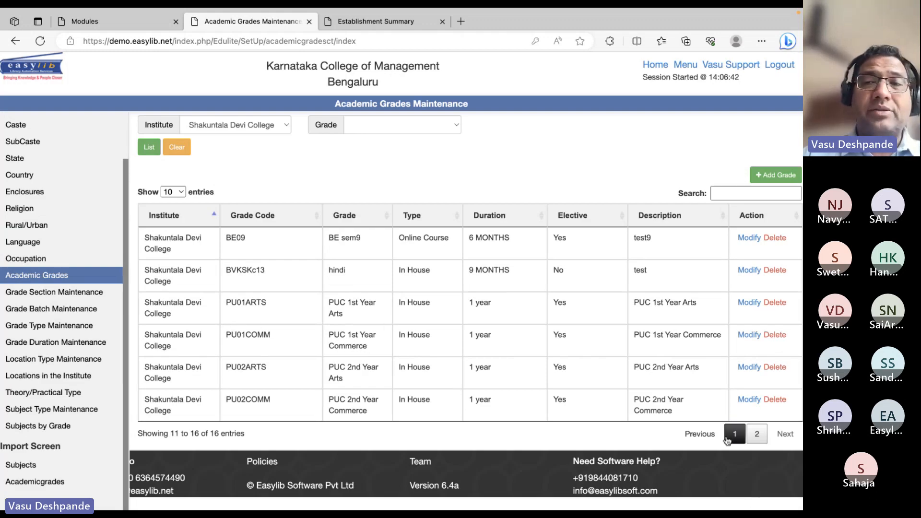
left_click(724, 436)
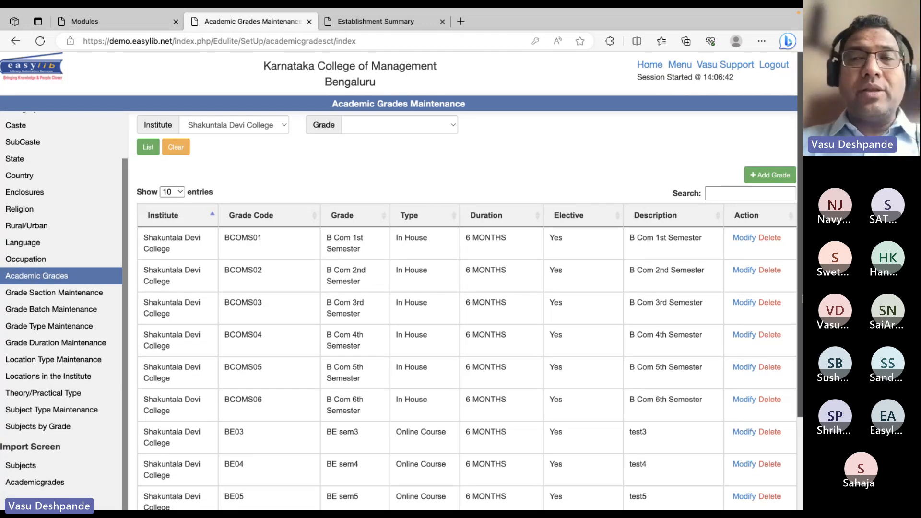
left_click(745, 367)
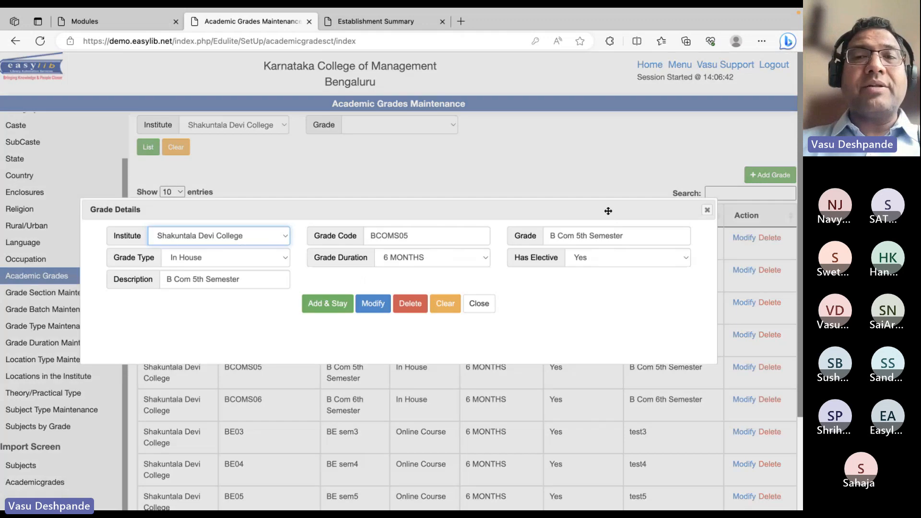
left_click(482, 304)
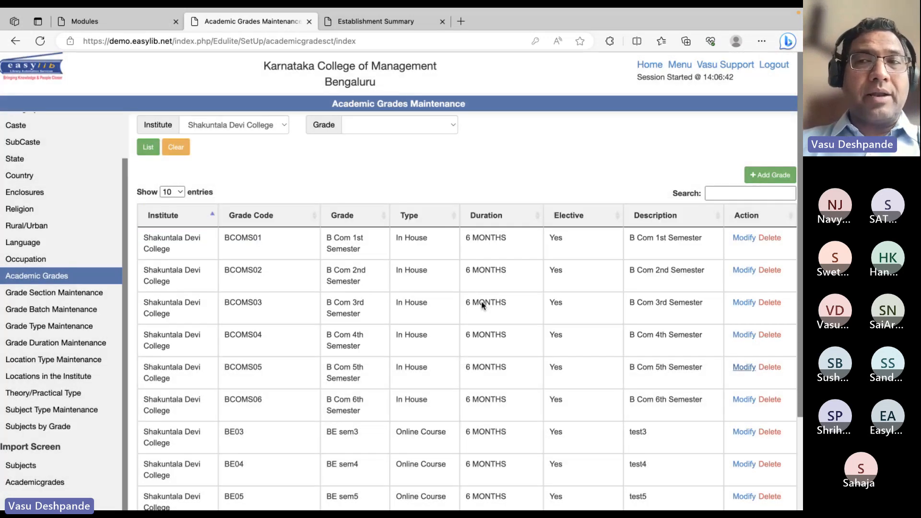
Step: Start adding a grade for Shakuntala Devi College with grade code BE03CS and grade name MBA 3rd Semester GM
left_click(770, 174)
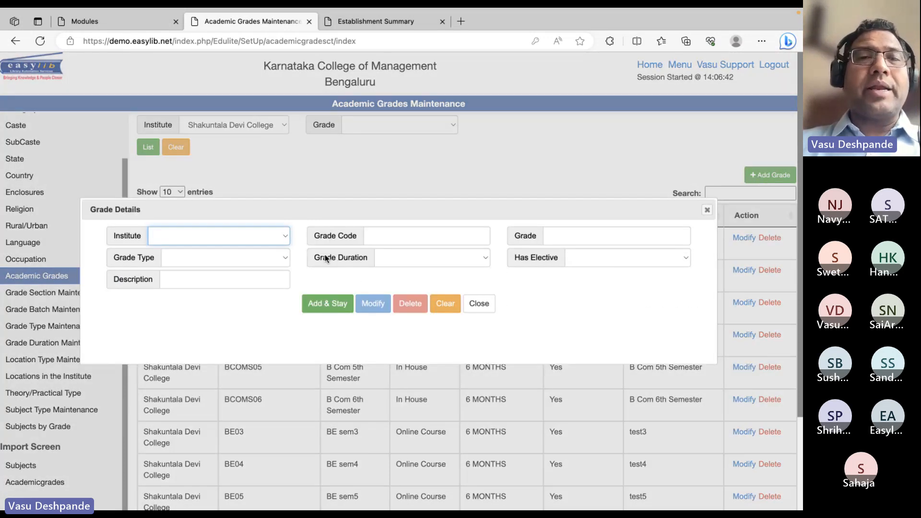
left_click(288, 239)
key("s")
key("Return")
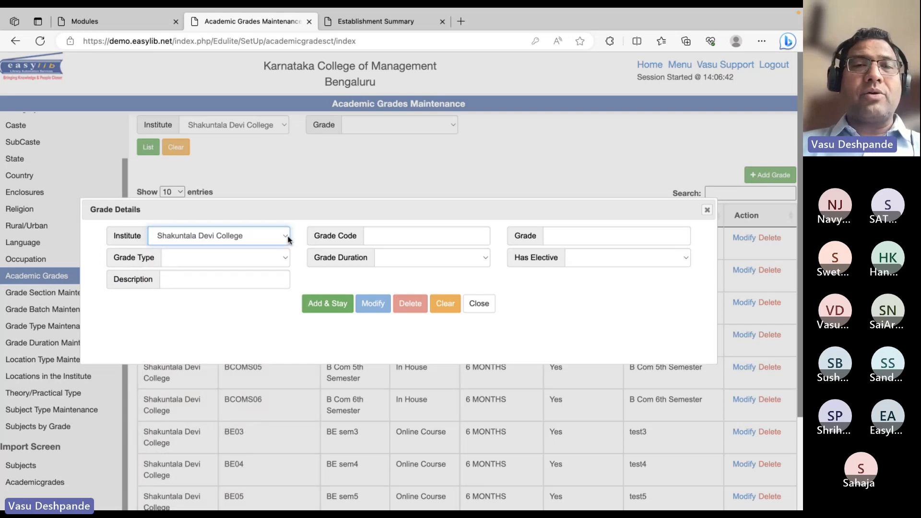
left_click(416, 237)
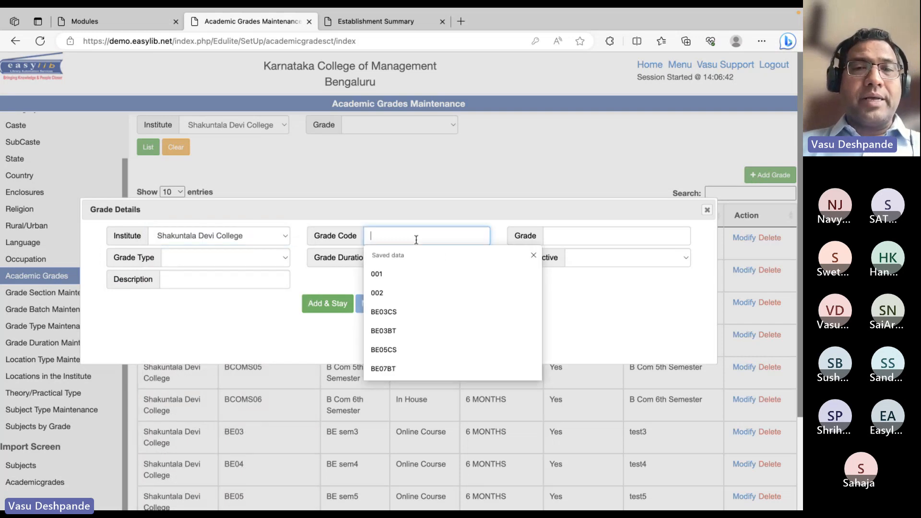
left_click(408, 312)
left_click(574, 235)
left_click(608, 310)
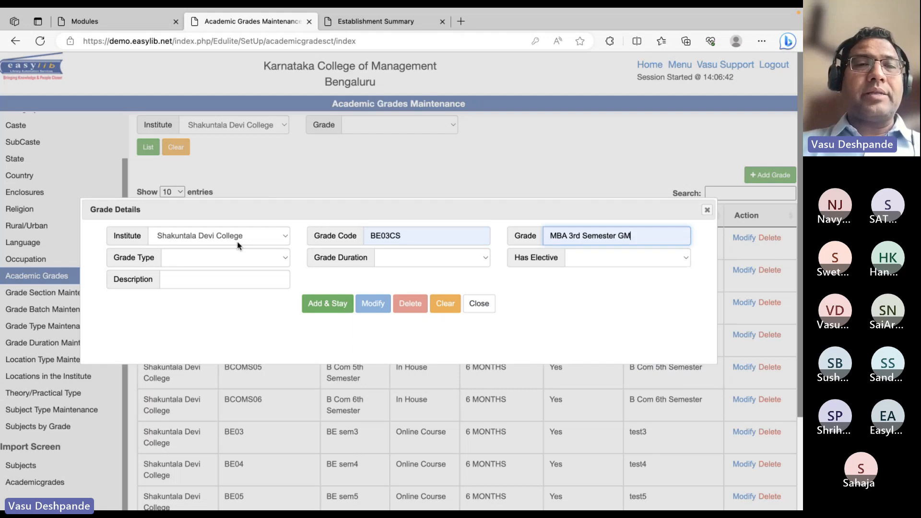
Step: Review the Grade Type, Grade Duration and Has Elective options for the new grade, and close the form without adding it
left_click(234, 255)
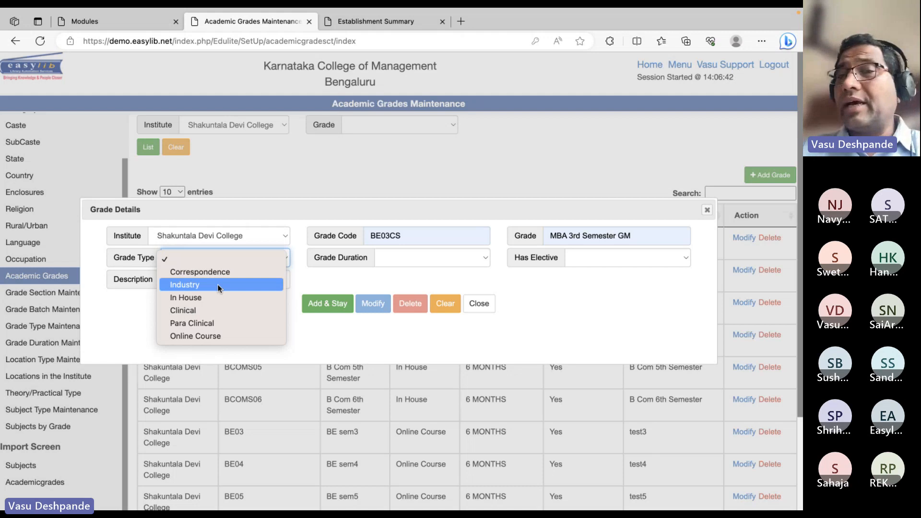
left_click(334, 282)
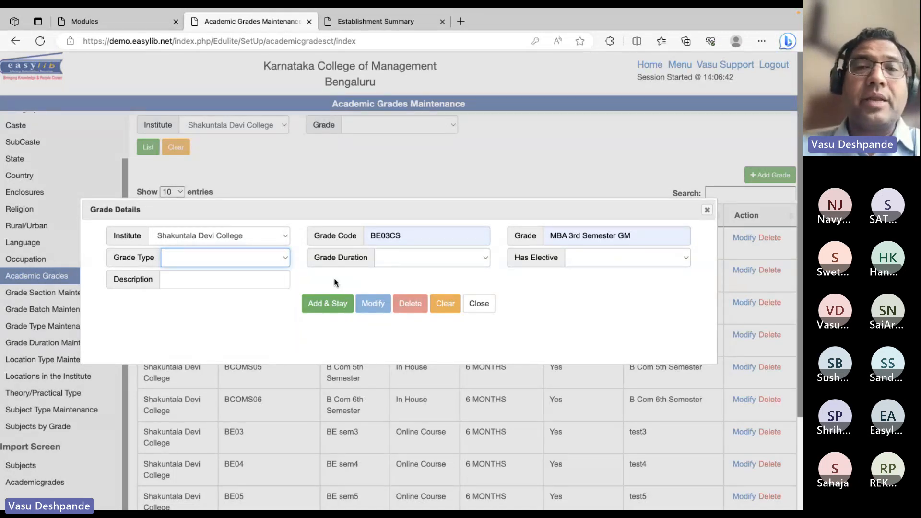
left_click(418, 264)
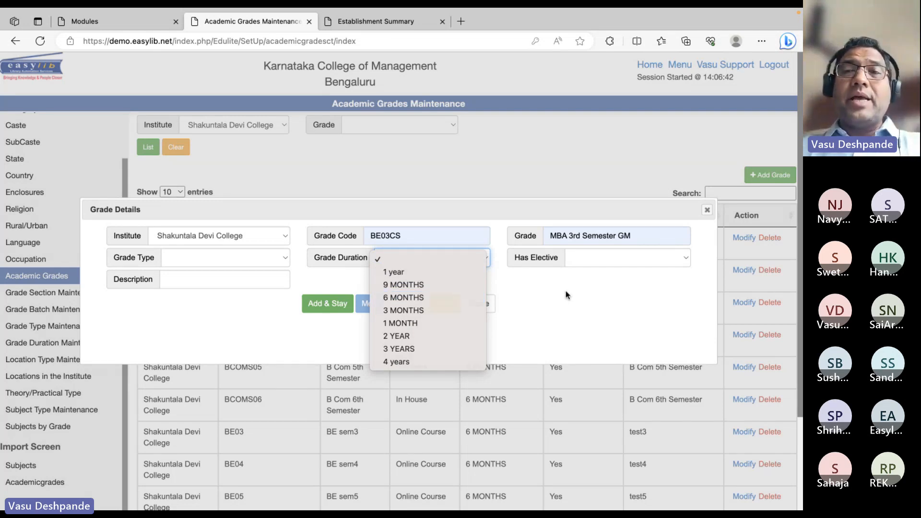
left_click(597, 259)
left_click(600, 257)
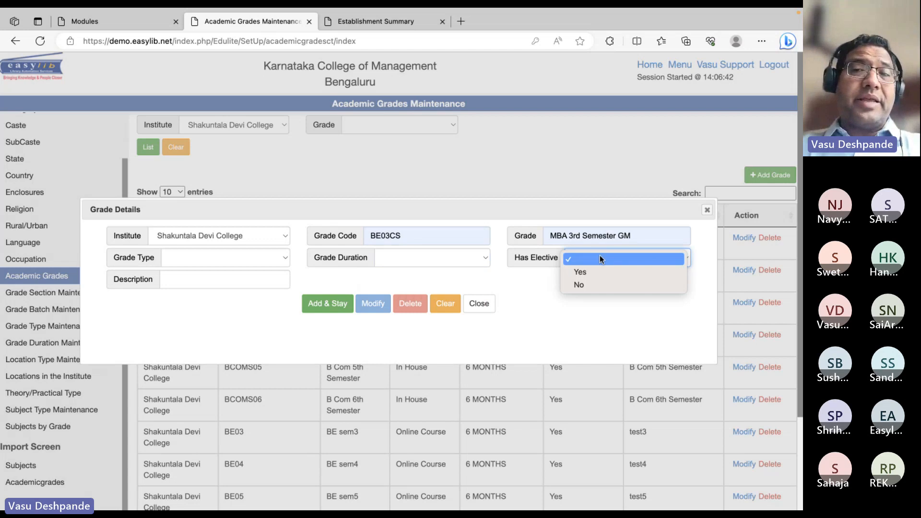
left_click(545, 303)
right_click(545, 304)
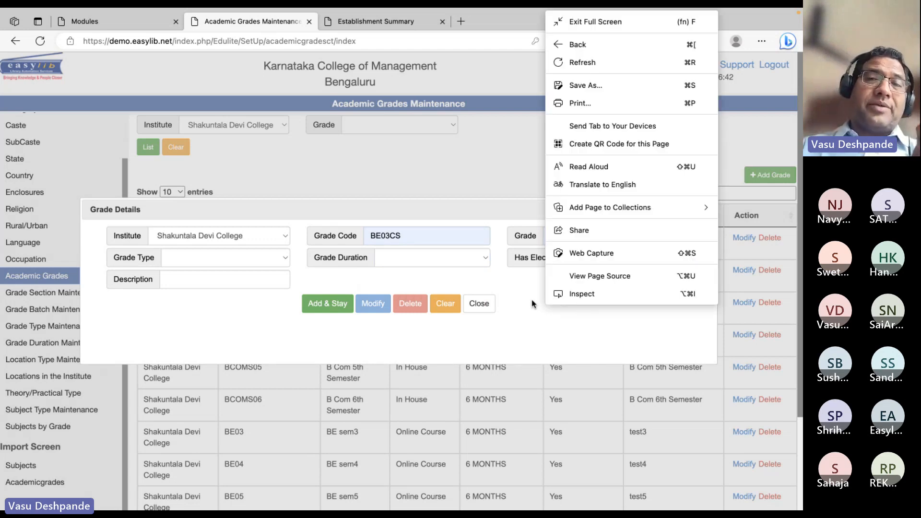
left_click(532, 301)
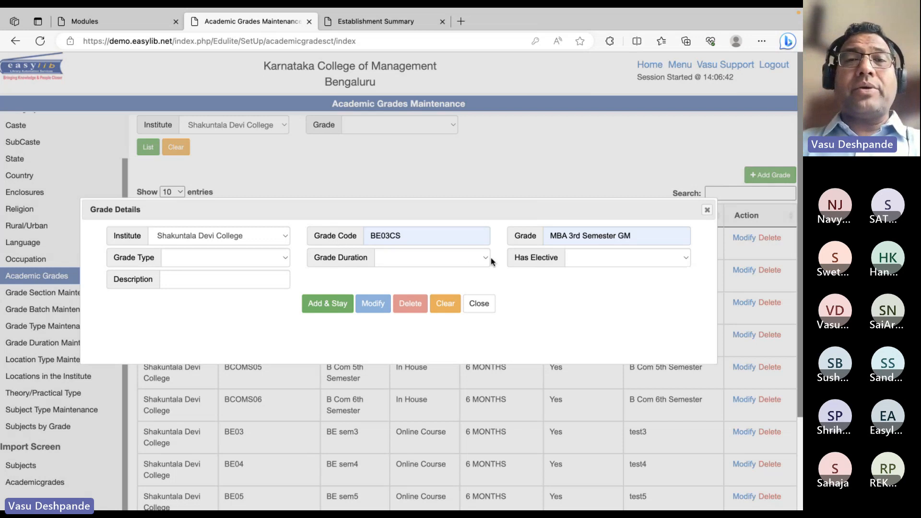
double_click(410, 233)
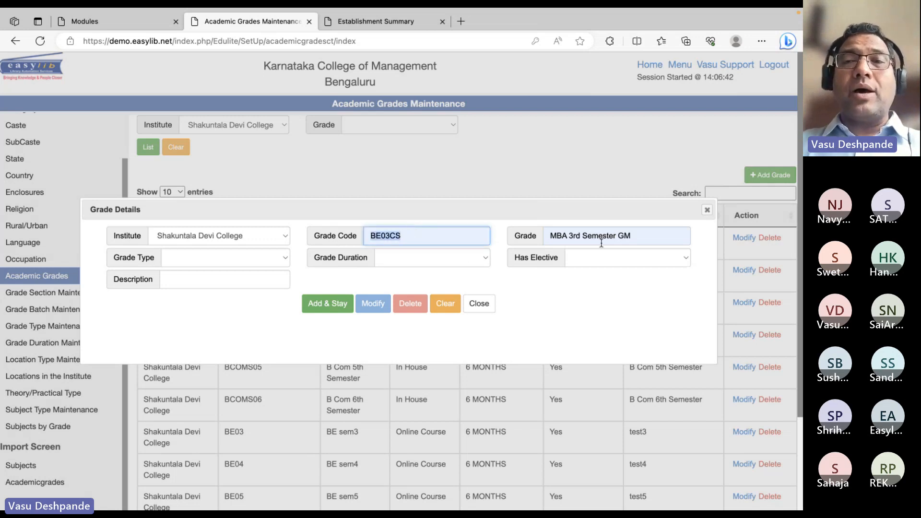
double_click(601, 237)
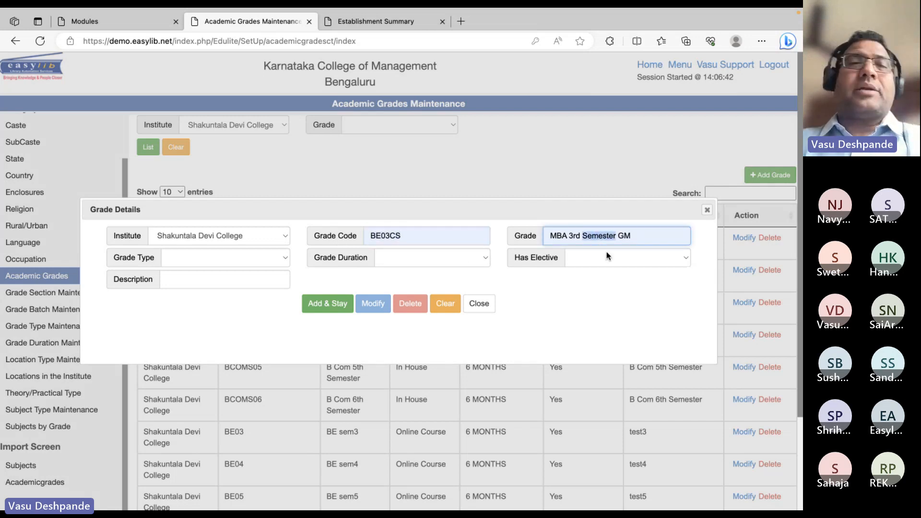
left_click(480, 303)
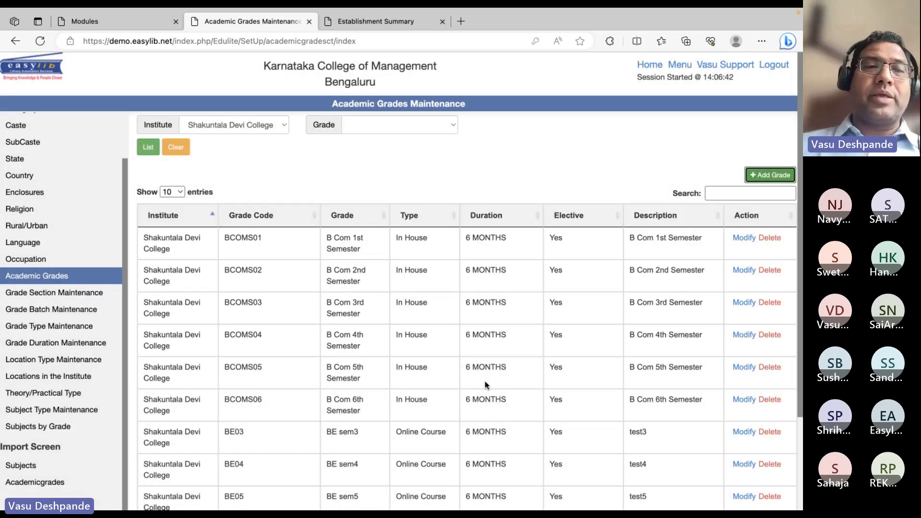
Step: Review the maintenance lists for grade sections, grade batches, grade types and grade durations
left_click(60, 294)
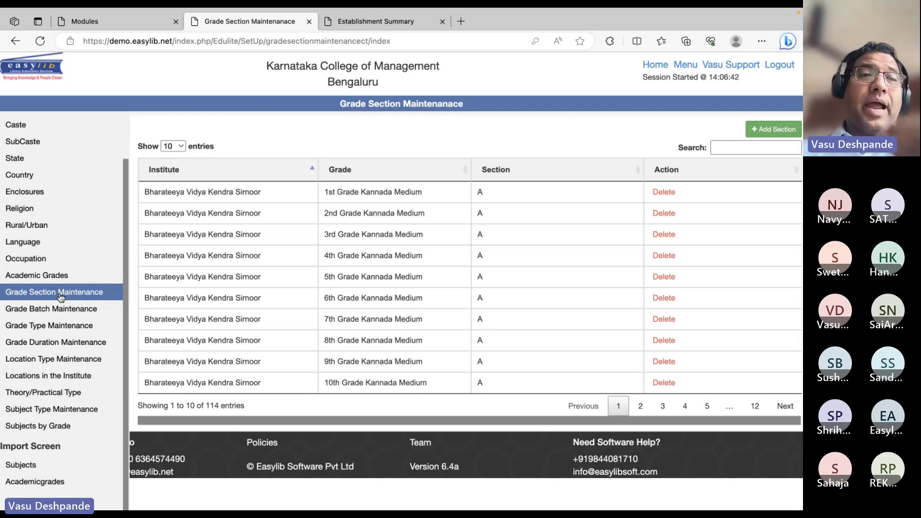
left_click(57, 309)
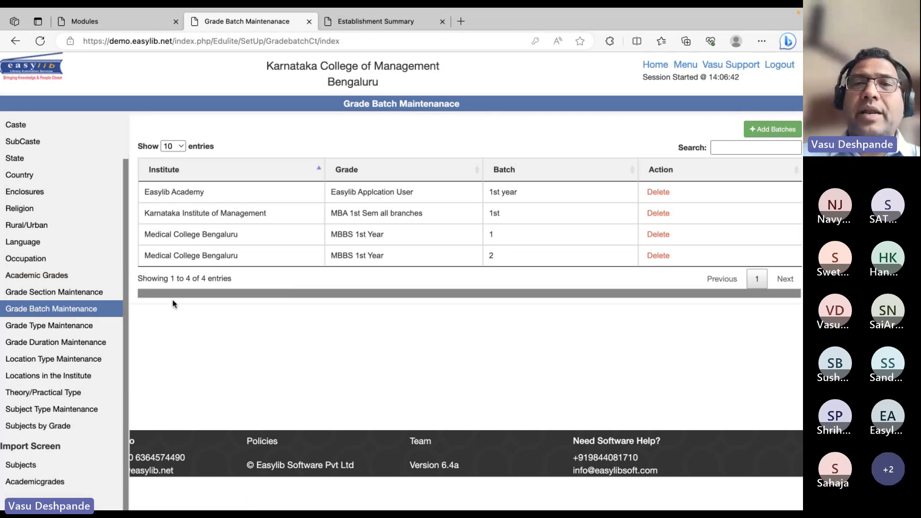
left_click(74, 325)
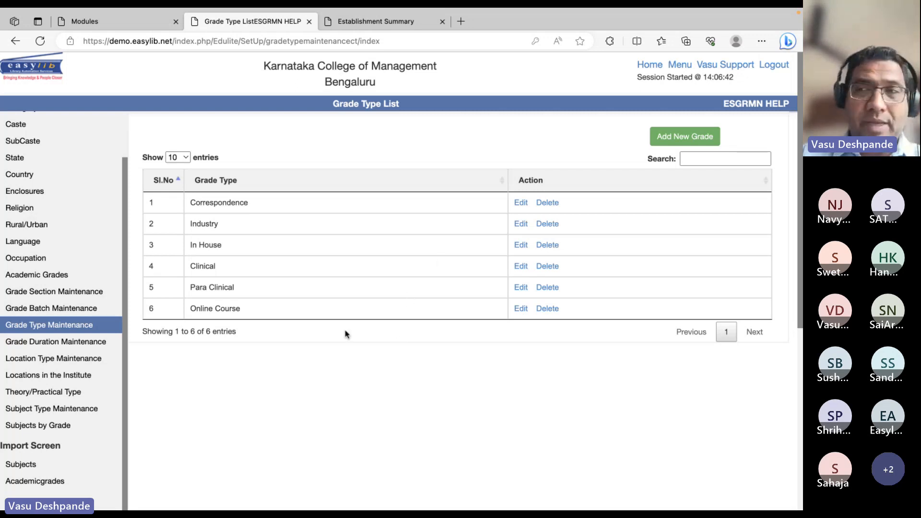
left_click(48, 342)
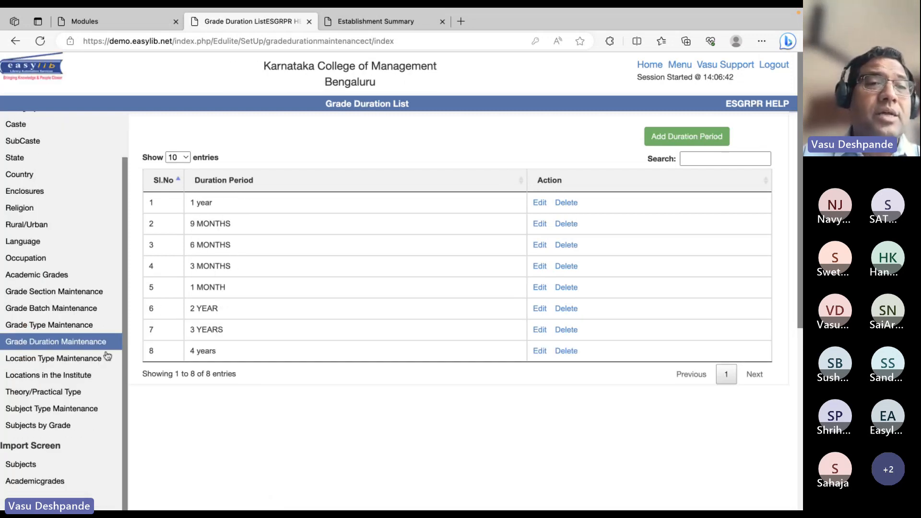
Step: Review the location types, the institute locations and the theory/practical types, ending back on the institute locations
left_click(89, 361)
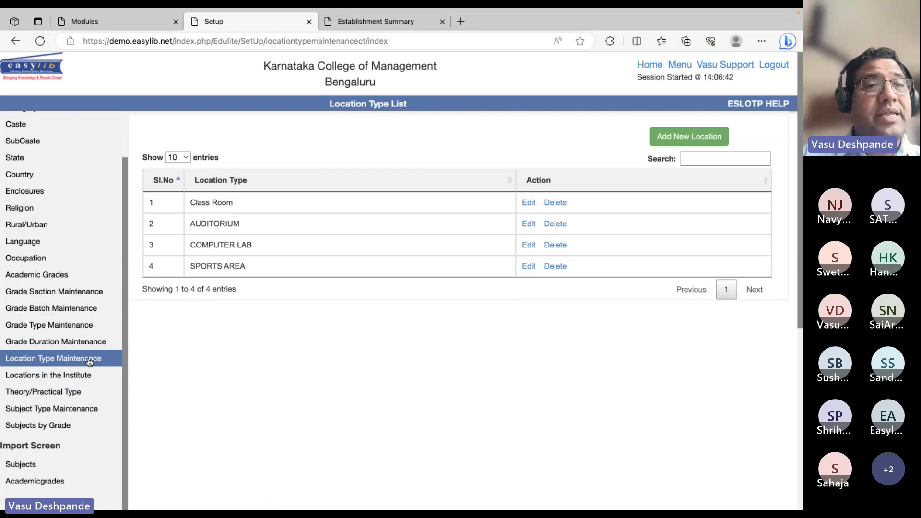
left_click(75, 377)
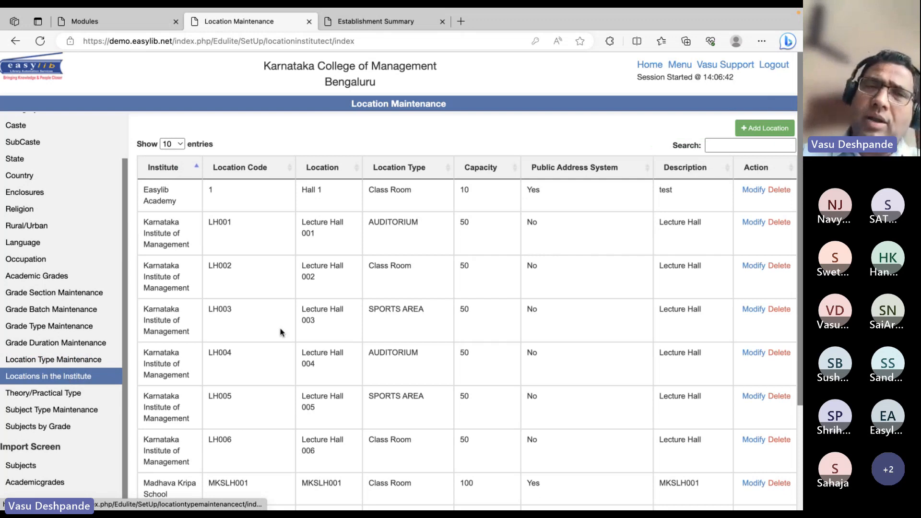
left_click(78, 393)
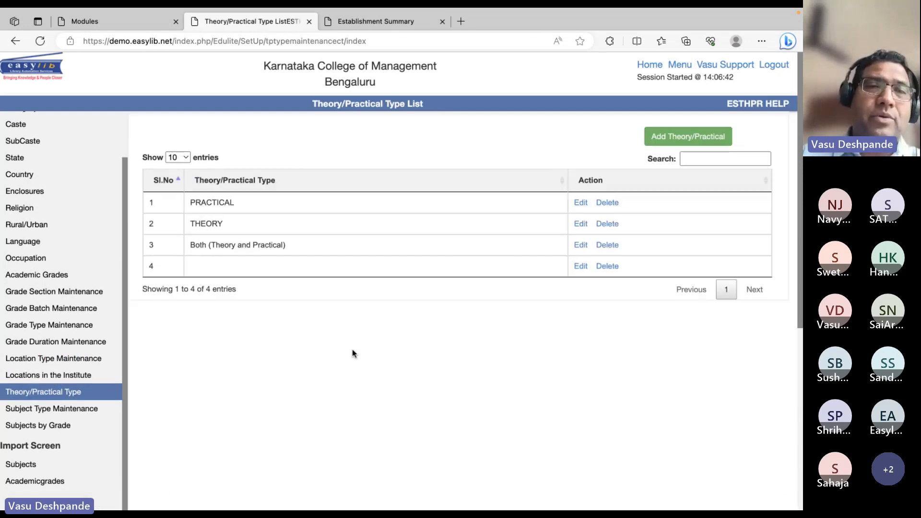
left_click(70, 374)
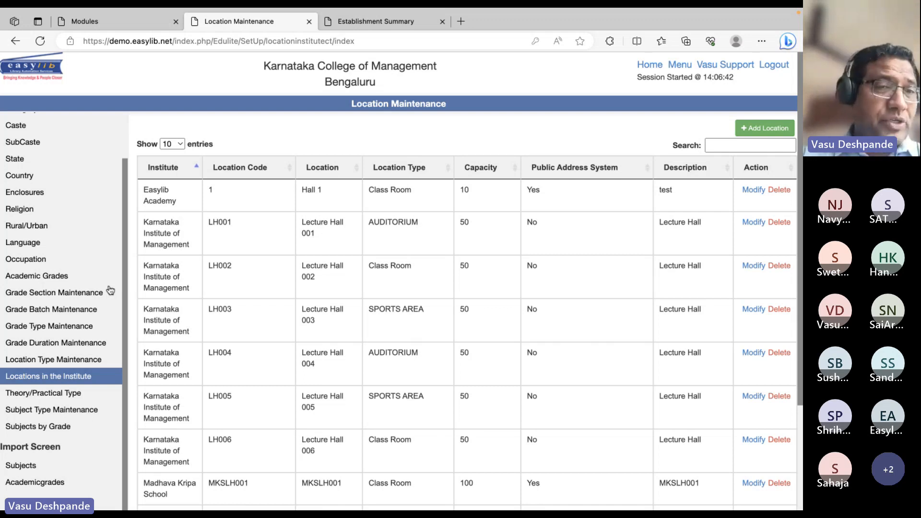
Step: Open the subjects by grade and list the subjects of the Medical College Bengaluru institute
left_click(58, 425)
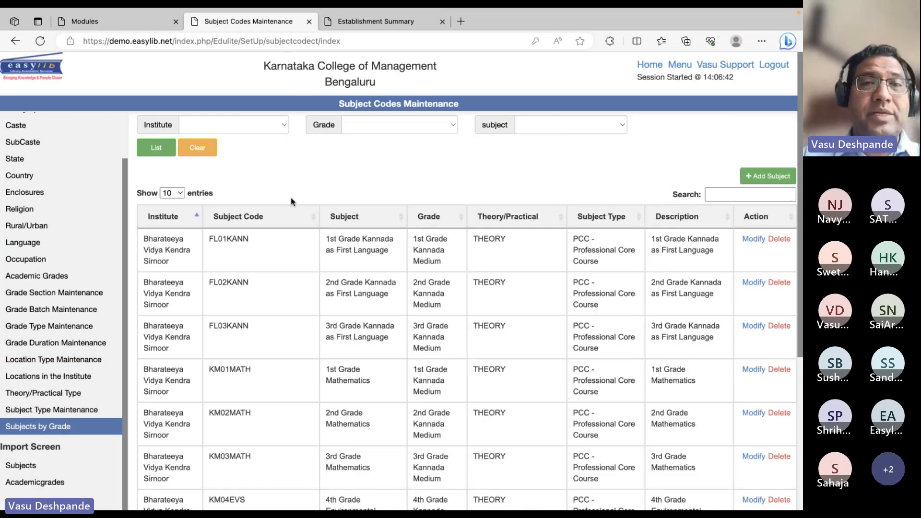
left_click(263, 126)
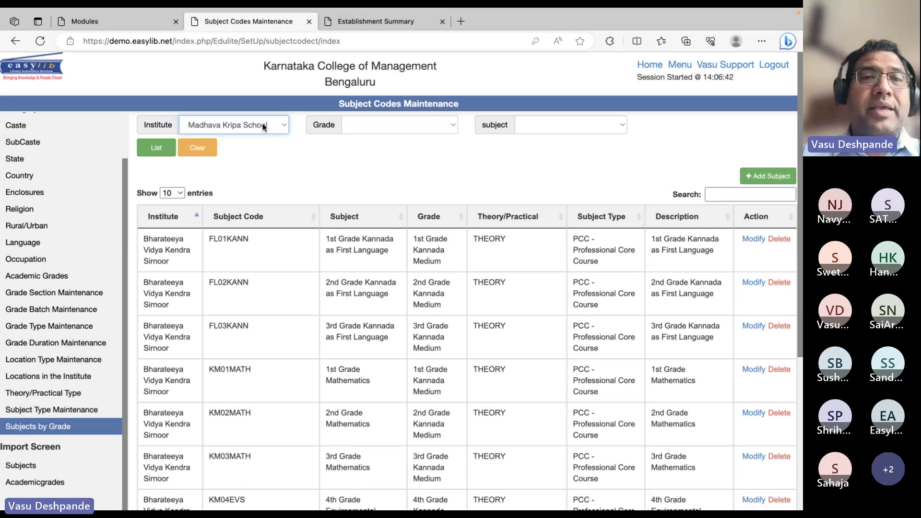
key("Down")
key("Down")
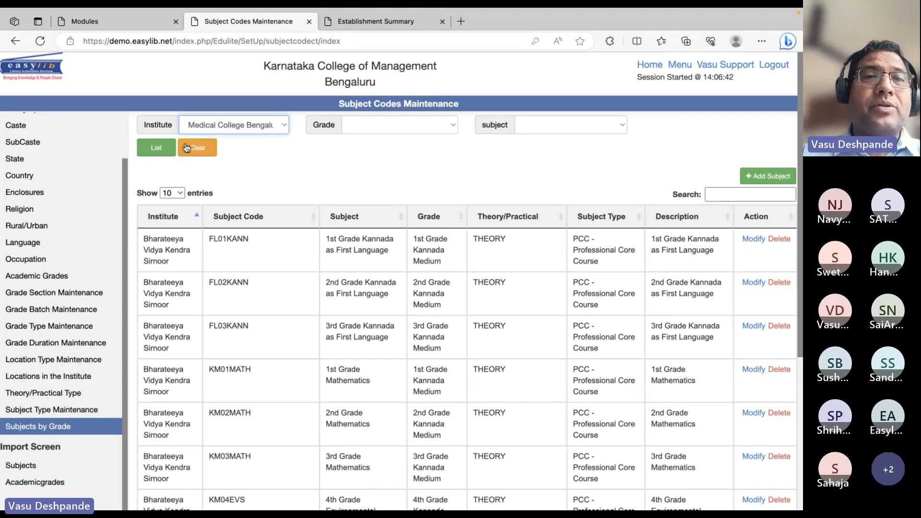
left_click(156, 148)
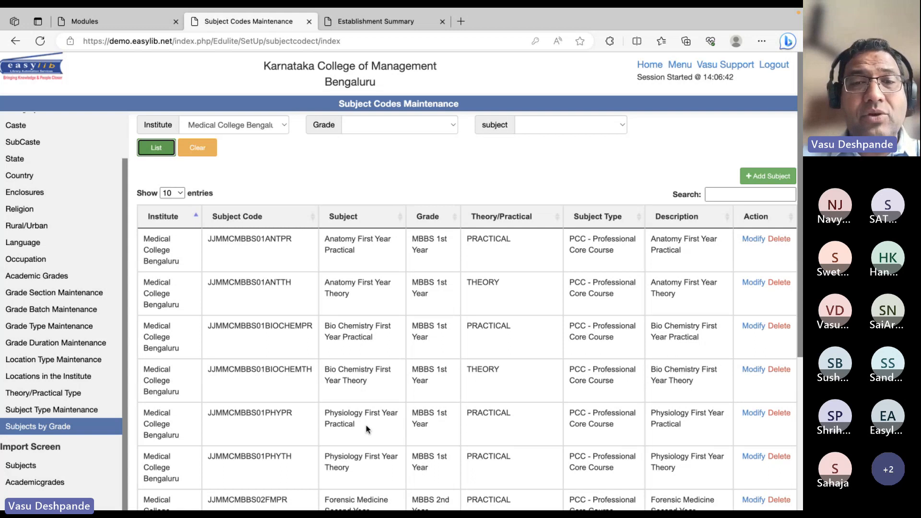
Step: Review the Medical College Bengaluru subjects across the second and third pages of the list
scroll(367, 428, "down", 5)
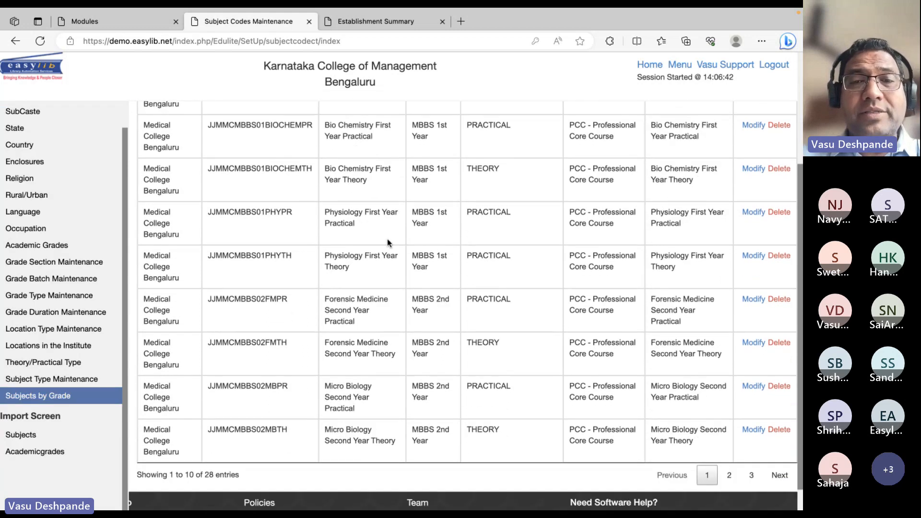
left_click(729, 495)
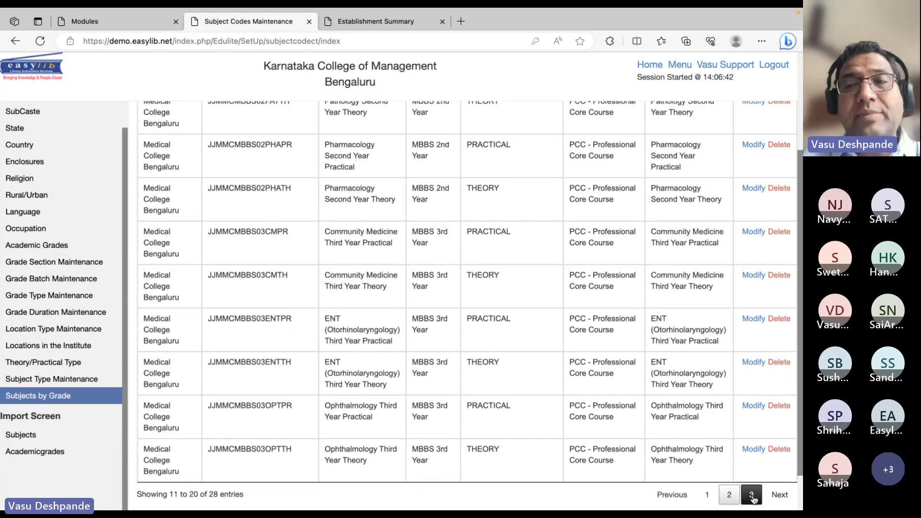
left_click(751, 495)
scroll(600, 374, "up", 6)
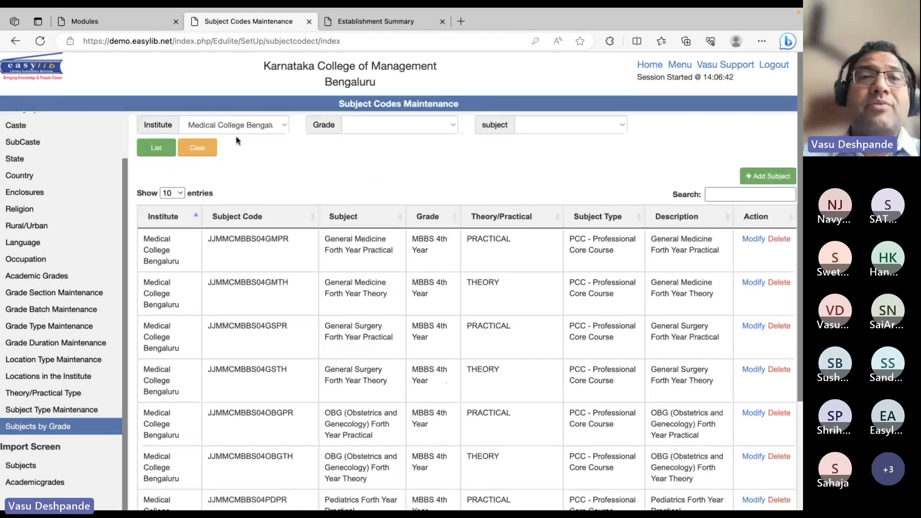
Step: List the subjects of Shakuntala Devi College and review the list up to its second page
left_click(249, 124)
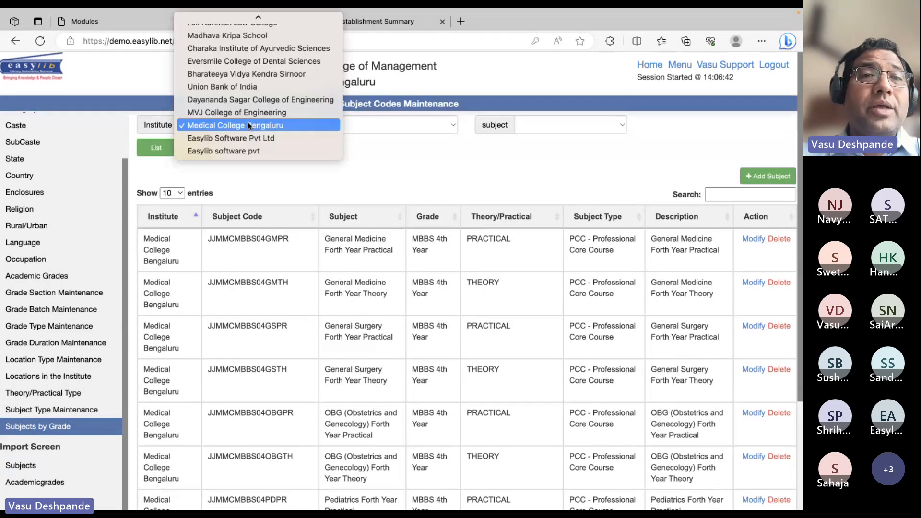
scroll(248, 125, "up", 5)
left_click(244, 123)
left_click(157, 148)
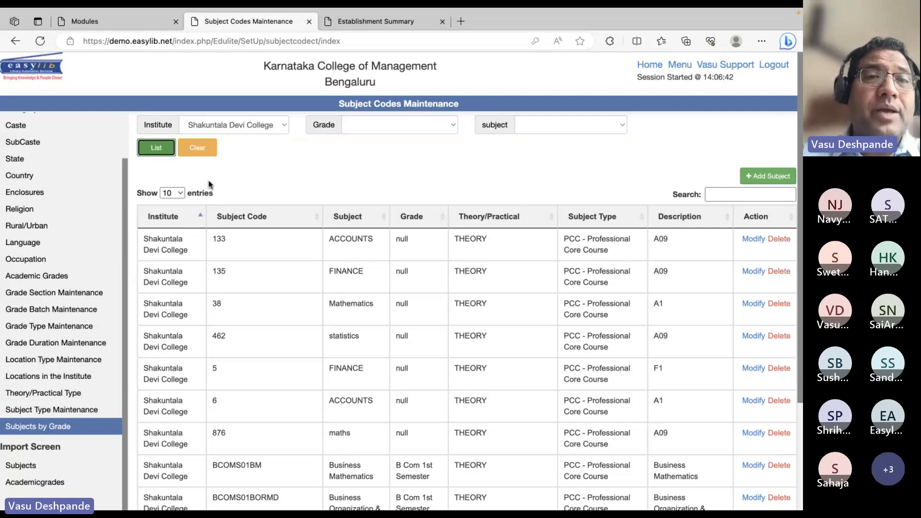
scroll(305, 272, "down", 3)
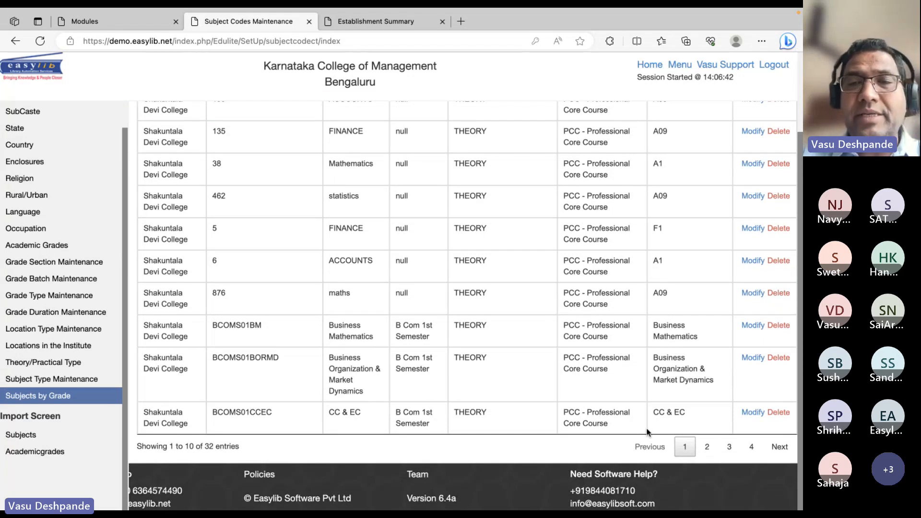
left_click(706, 447)
scroll(472, 289, "up", 5)
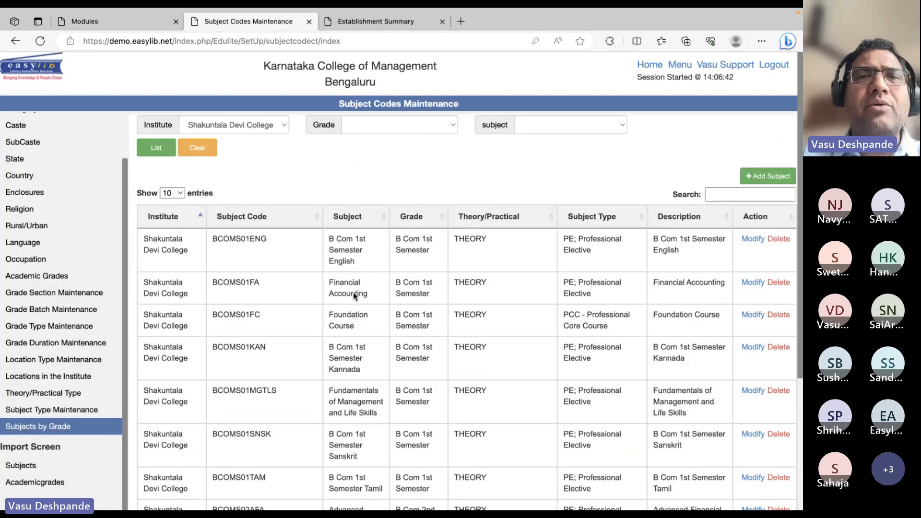
Step: Narrow the Shakuntala Devi College subjects to the grade B Com 1st Semester and review the whole list
left_click(426, 126)
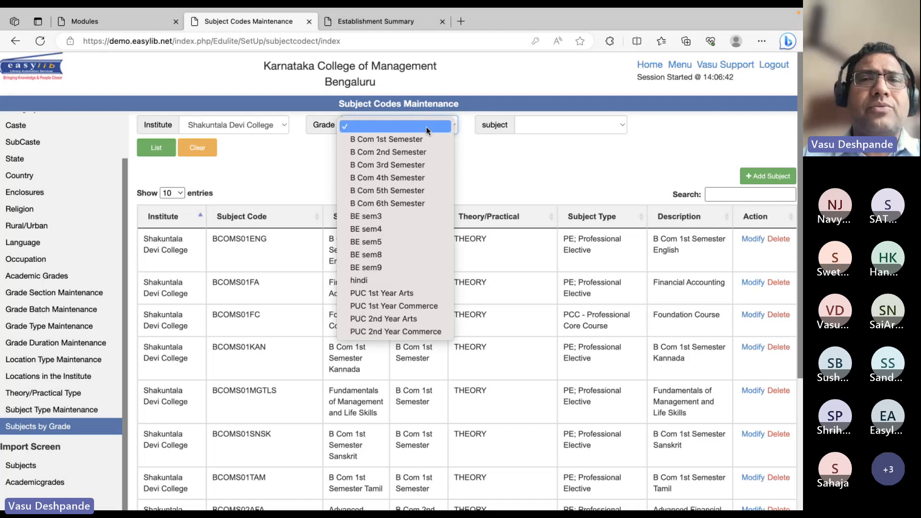
left_click(417, 139)
left_click(155, 148)
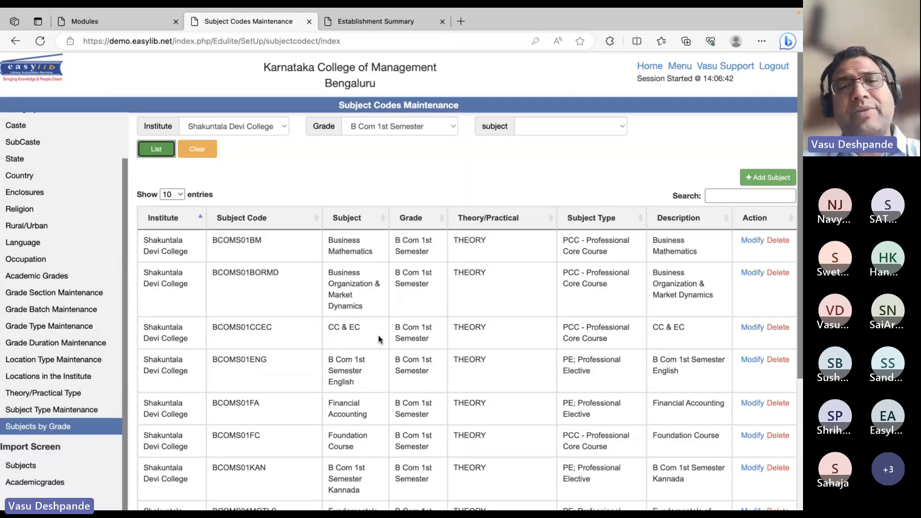
scroll(379, 339, "down", 4)
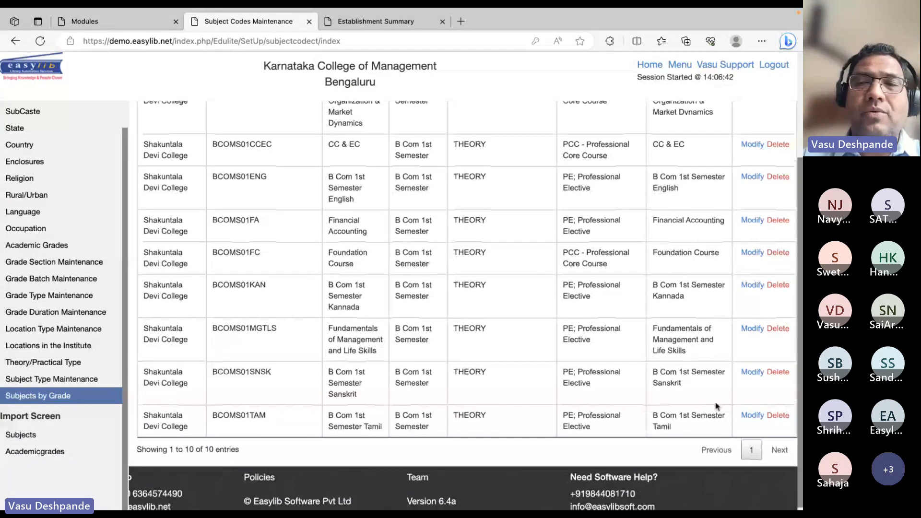
scroll(563, 309, "up", 4)
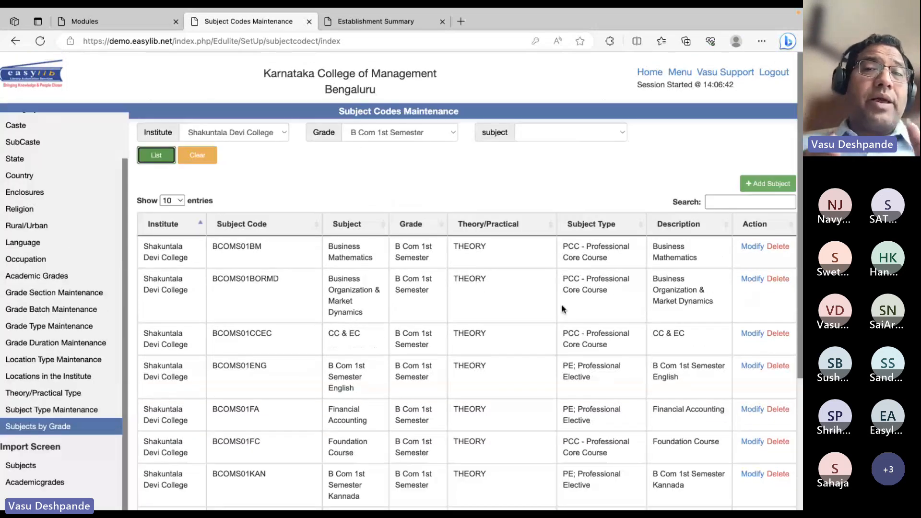
scroll(522, 309, "down", 1)
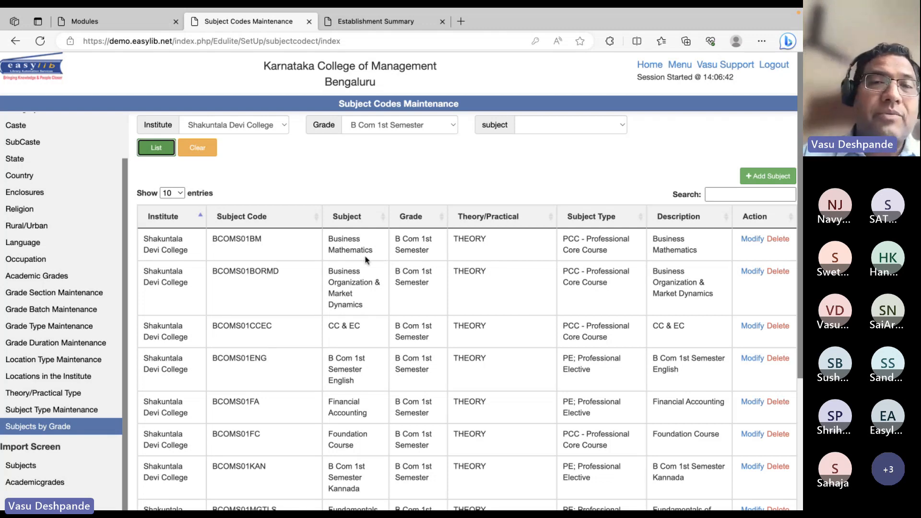
right_click(418, 348)
left_click(403, 326)
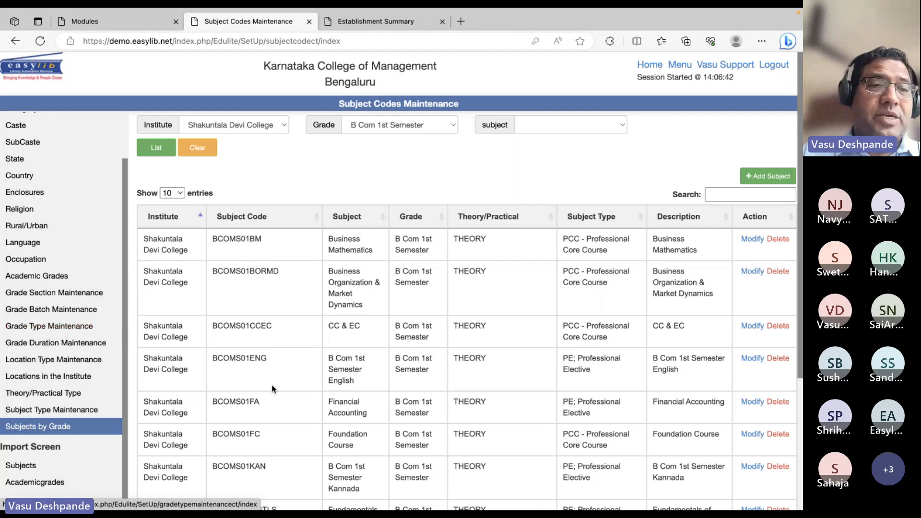
scroll(271, 385, "down", 2)
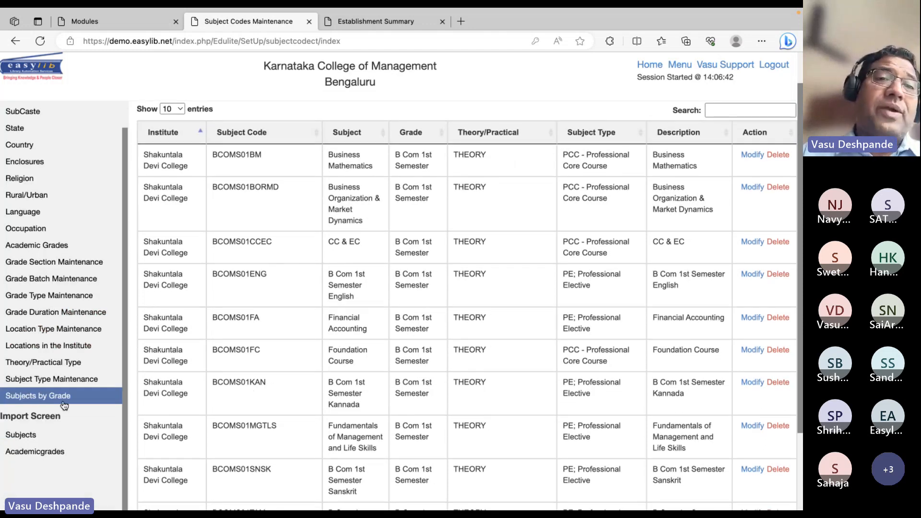
scroll(353, 339, "down", 3)
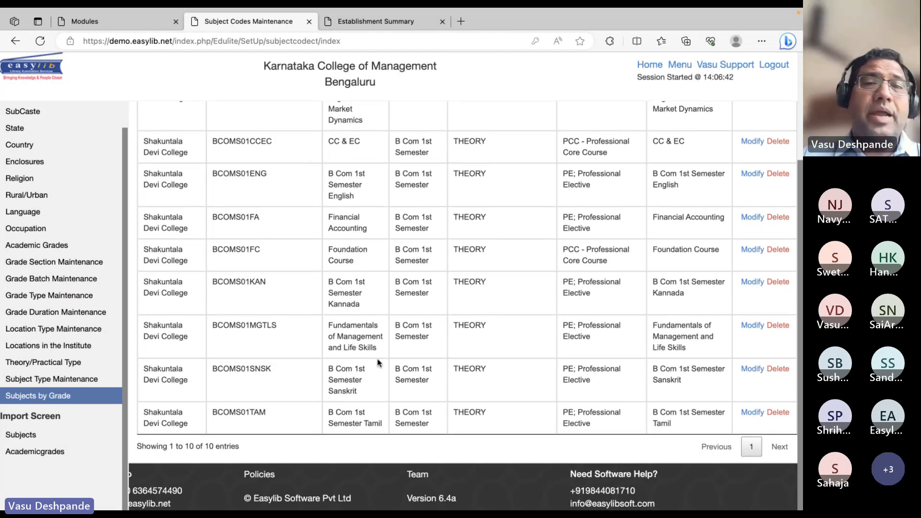
scroll(377, 358, "up", 4)
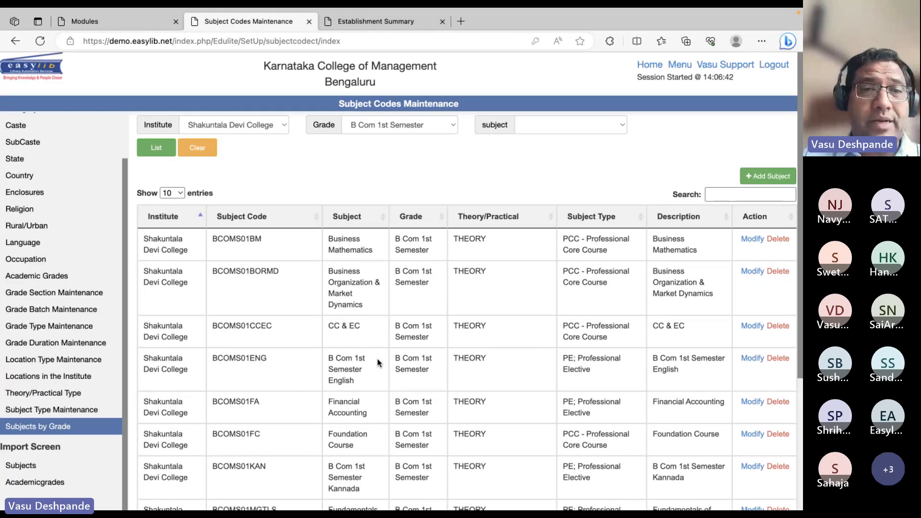
scroll(377, 359, "down", 3)
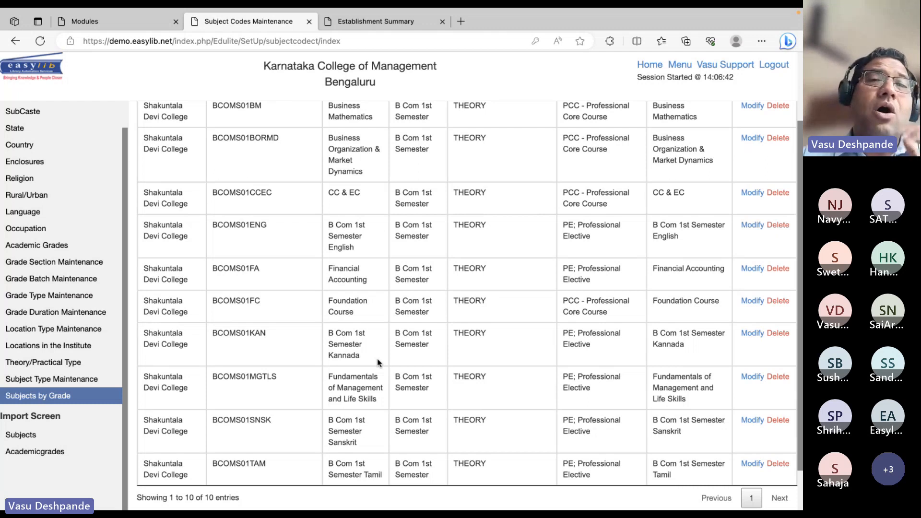
Step: Open the Subject Import screen and review the database fields available for mapping
left_click(29, 438)
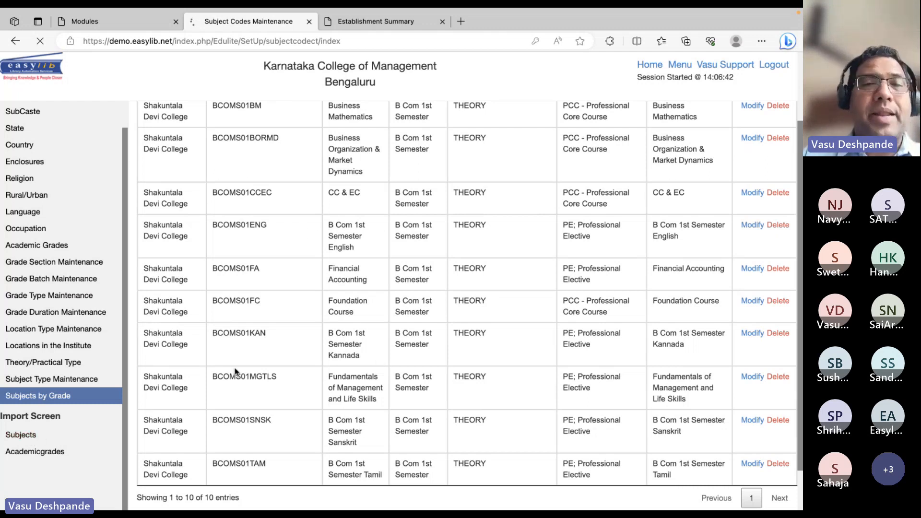
left_click(379, 408)
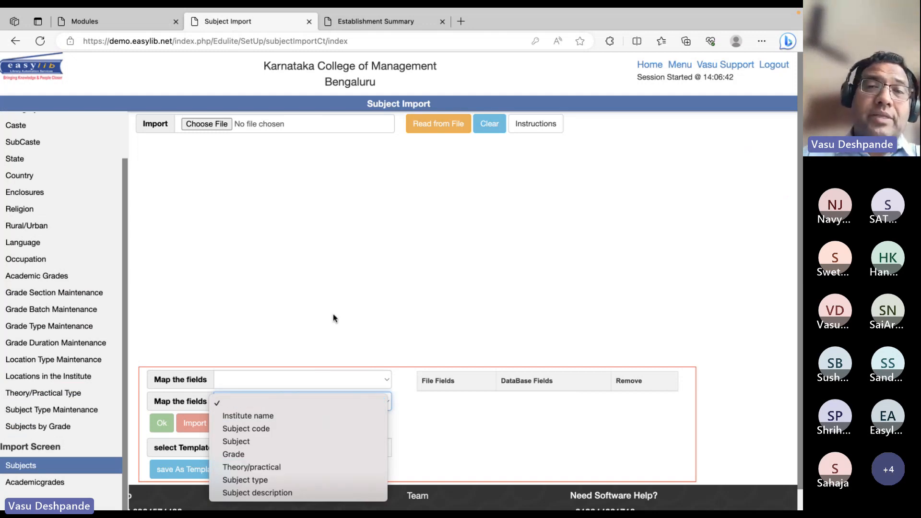
left_click(356, 303)
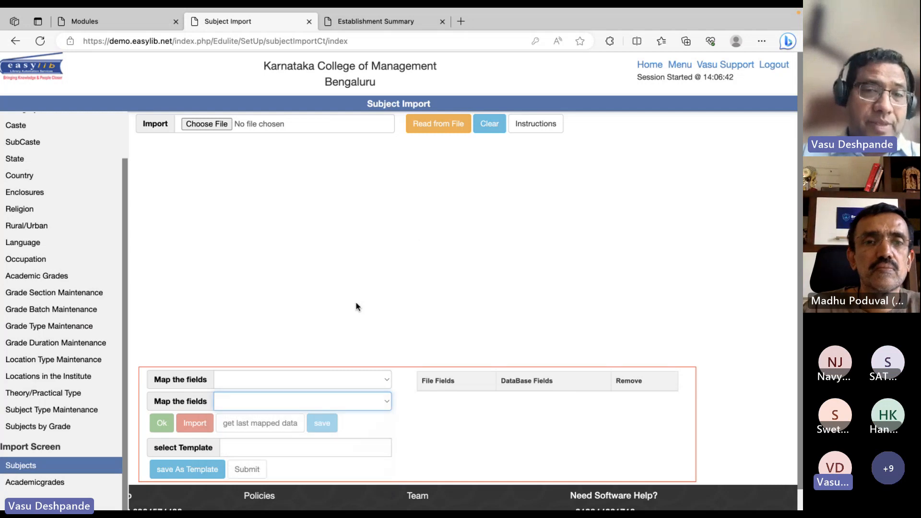
right_click(404, 266)
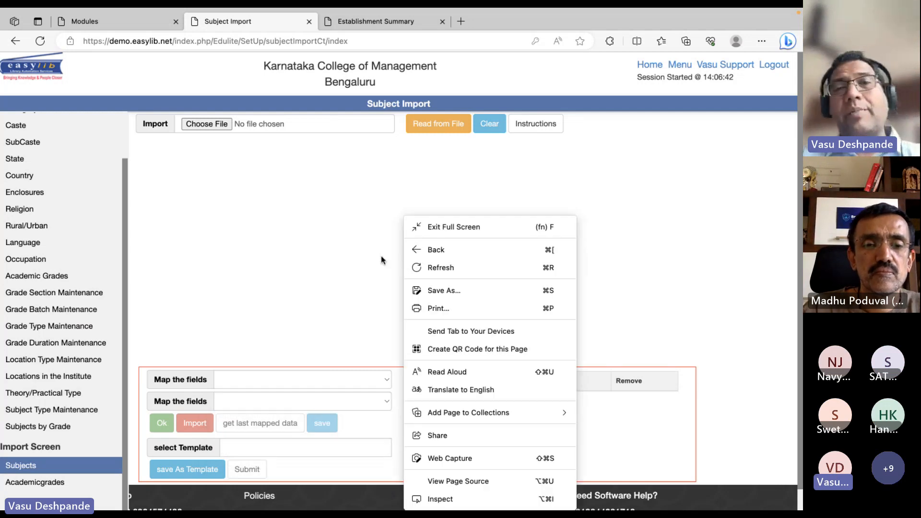
left_click(381, 260)
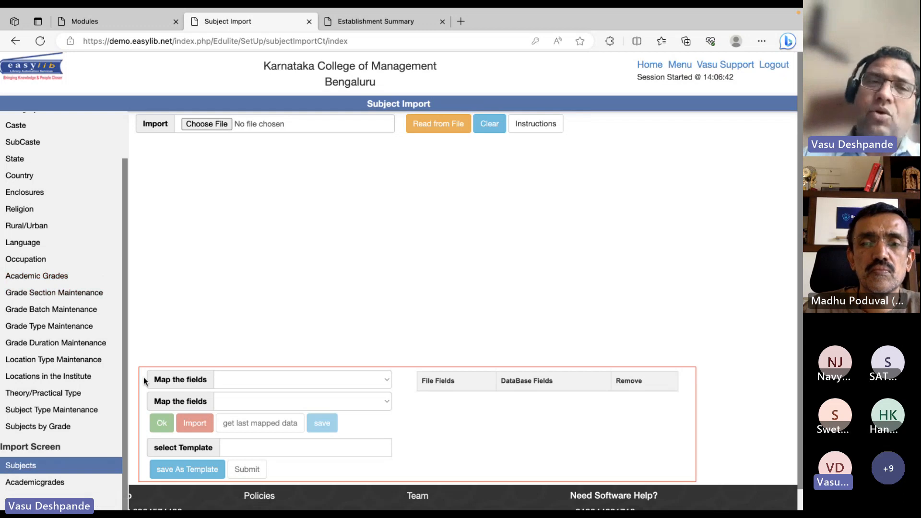
Step: Review the mappable database fields of the Academicgrades Import screen, and return to Subject Import
left_click(54, 483)
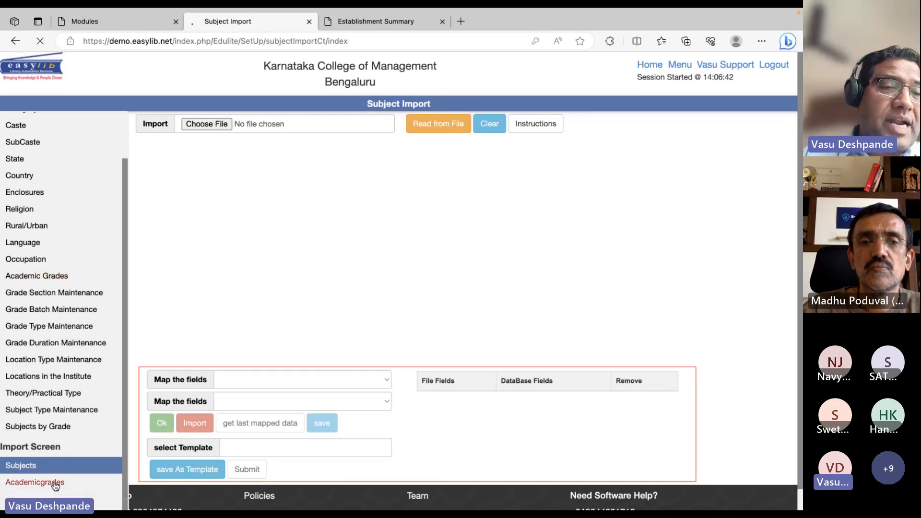
left_click(271, 401)
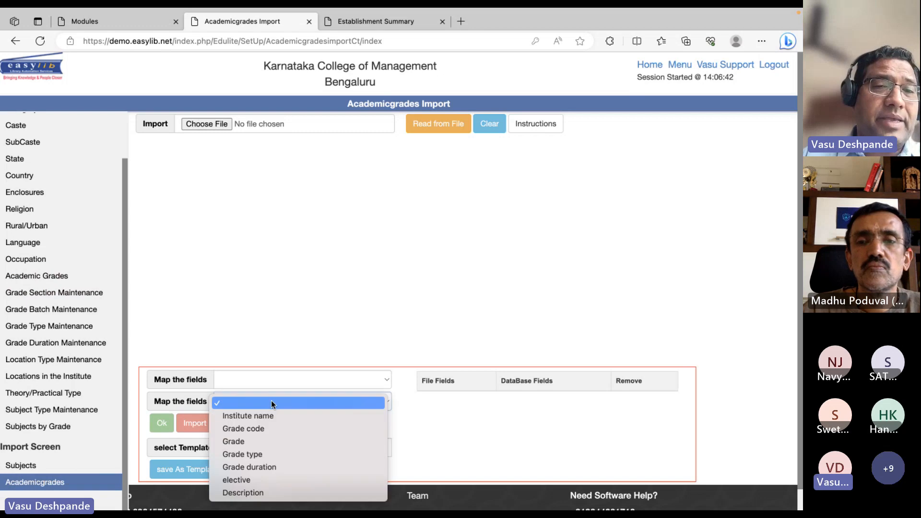
left_click(38, 464)
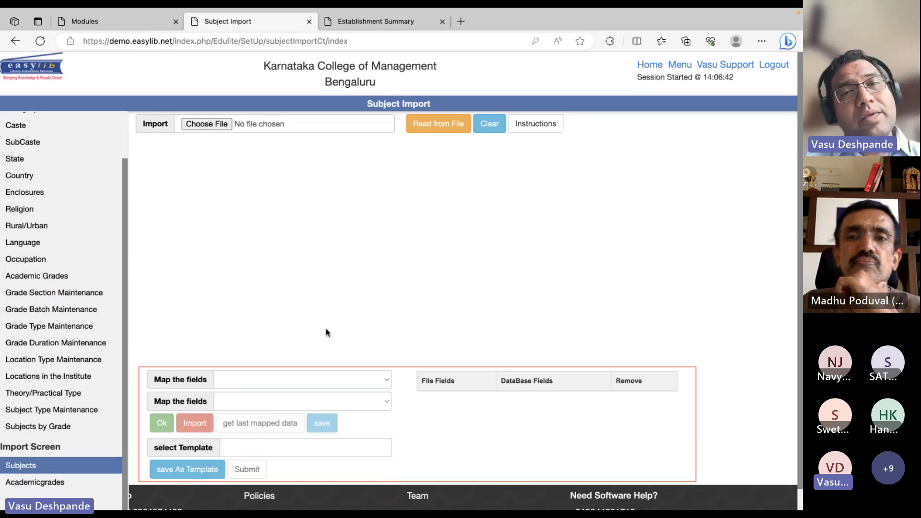
scroll(199, 187, "up", 2)
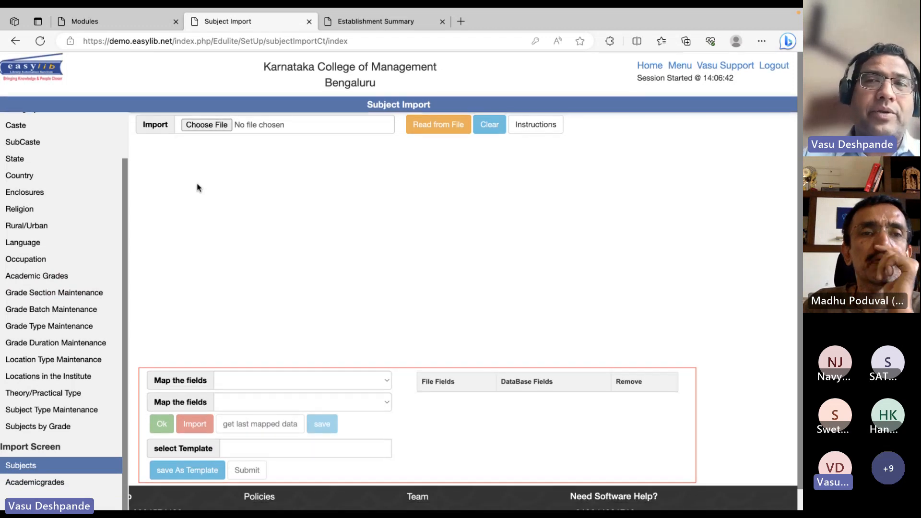
Step: Open the system setup module from the module list, search its page for "acade" and view the Academic Year maintenance
left_click(677, 67)
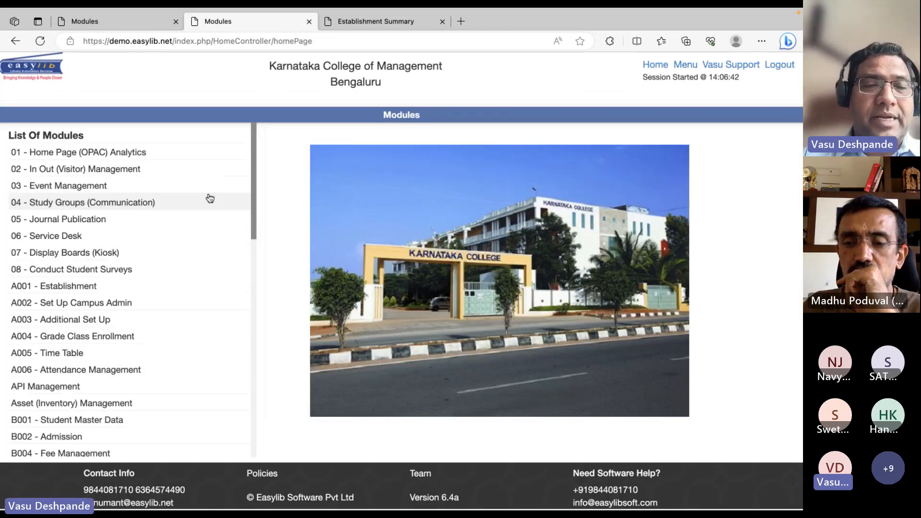
left_click(72, 319)
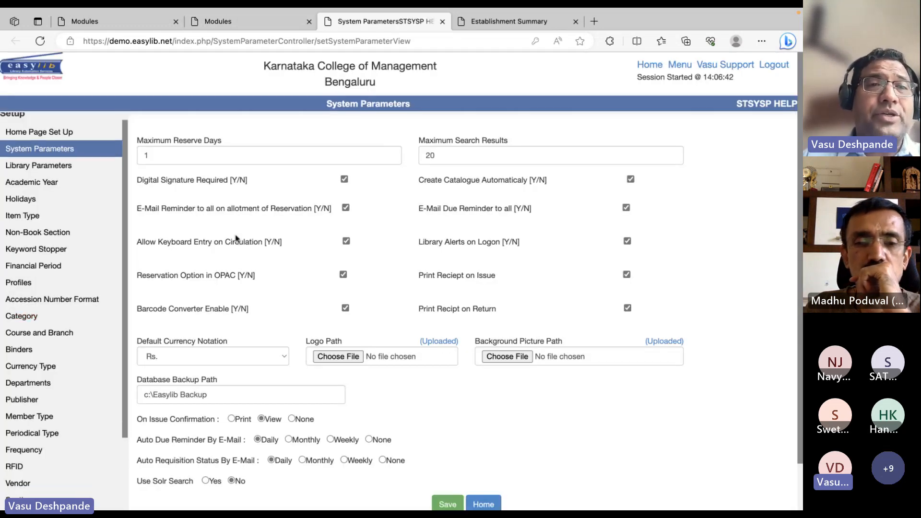
key("ctrl+f")
type("acade")
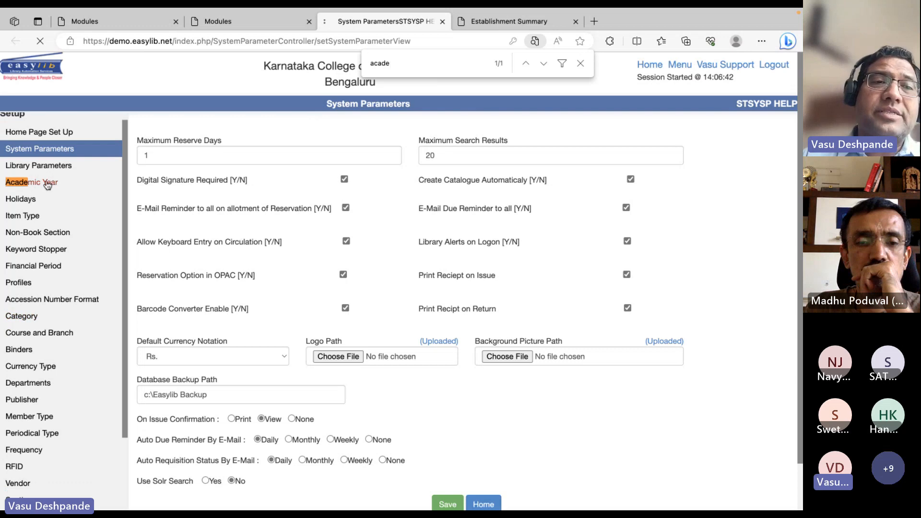
left_click(34, 183)
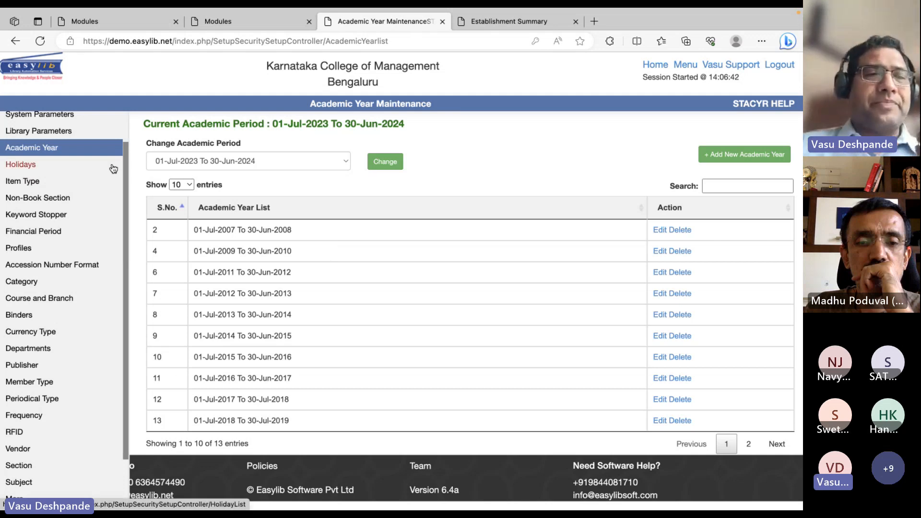
scroll(96, 216, "down", 3)
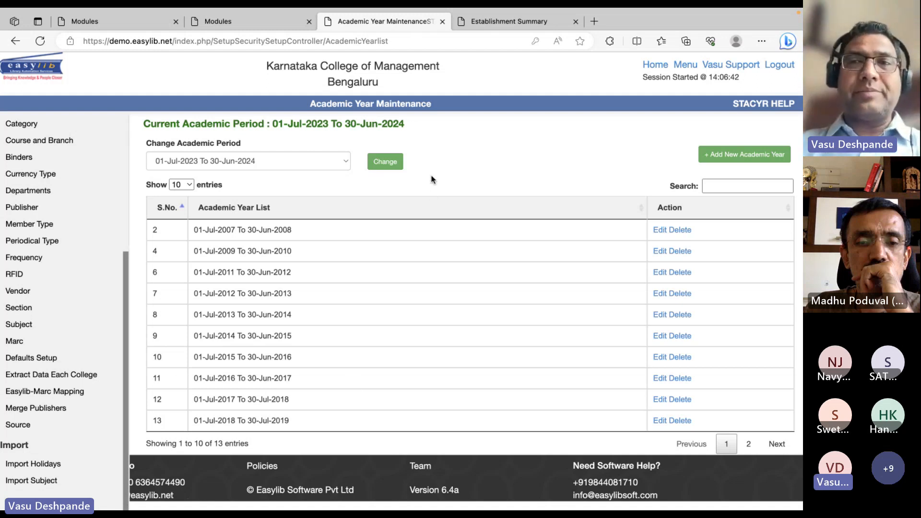
Step: Return to the list of modules and open A004 - Grade Class Enrollment
left_click(685, 66)
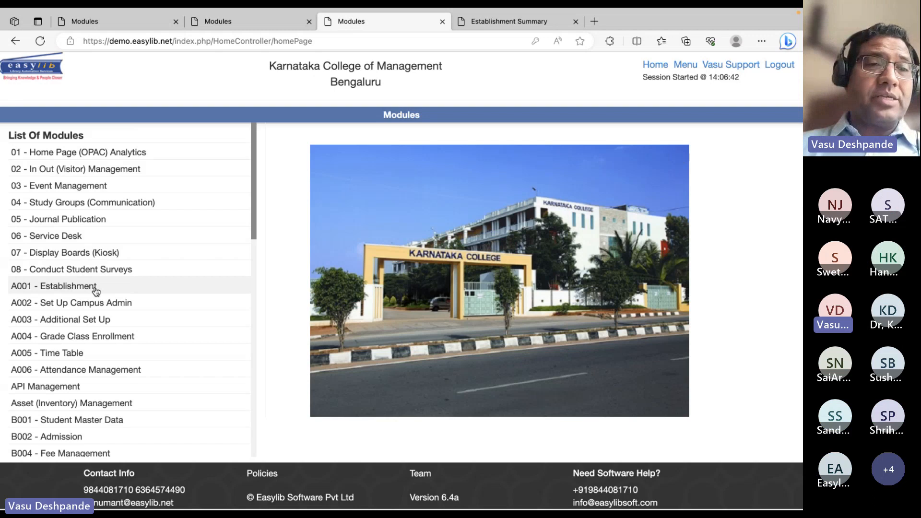
left_click_drag(145, 304, 9, 292)
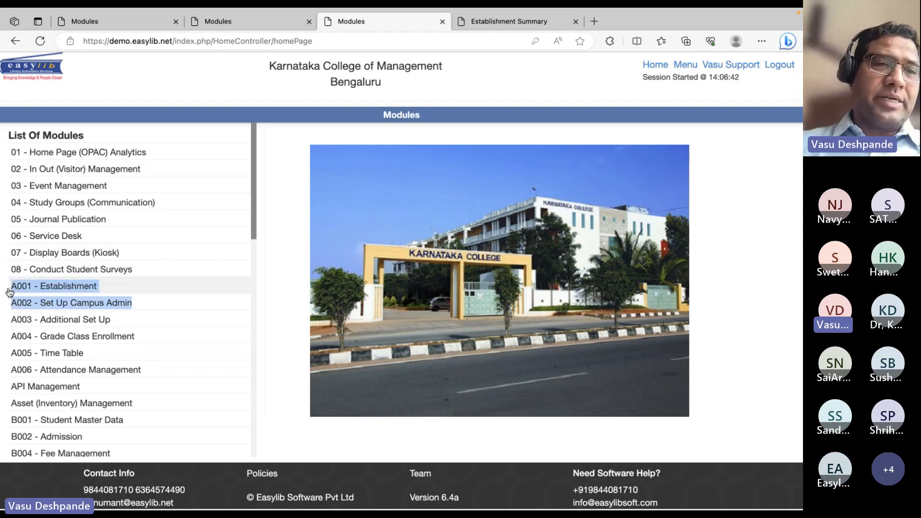
left_click(282, 332)
left_click(94, 336)
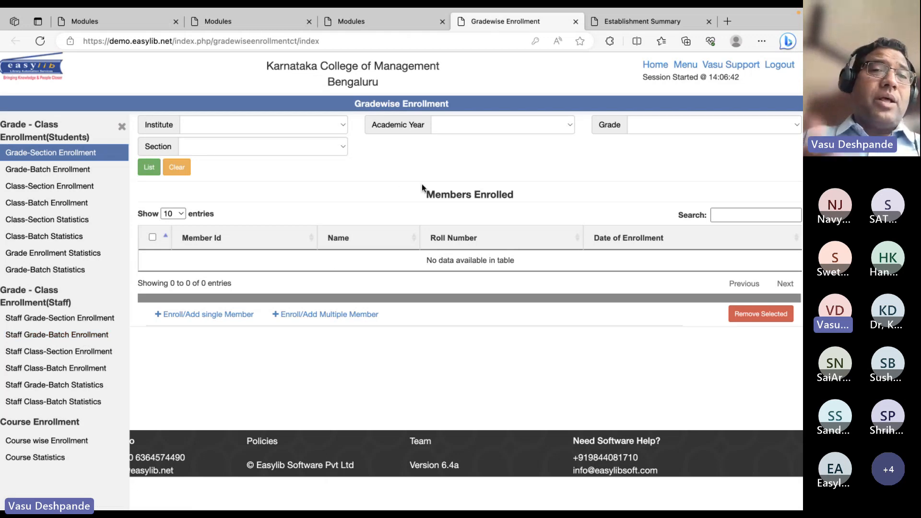
Step: Review the institutes and academic years available as filters for Grade-Section Enrollment
left_click(335, 124)
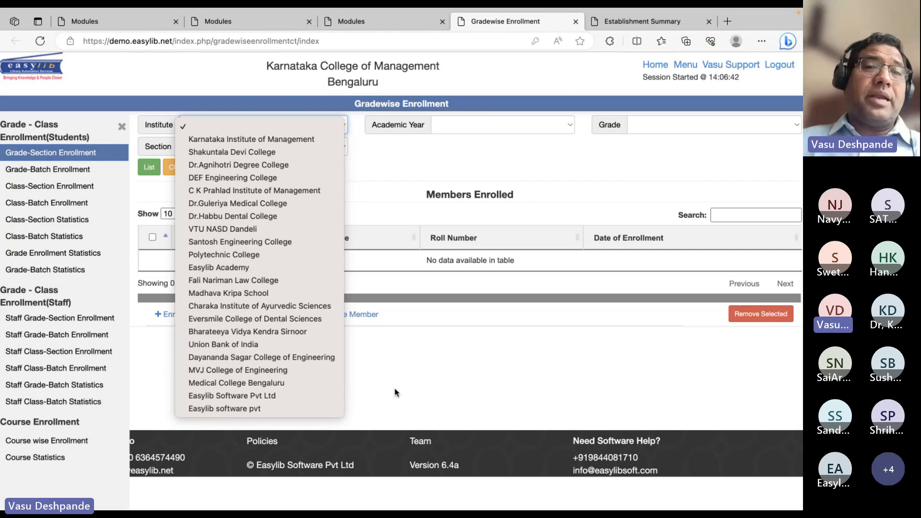
left_click(415, 384)
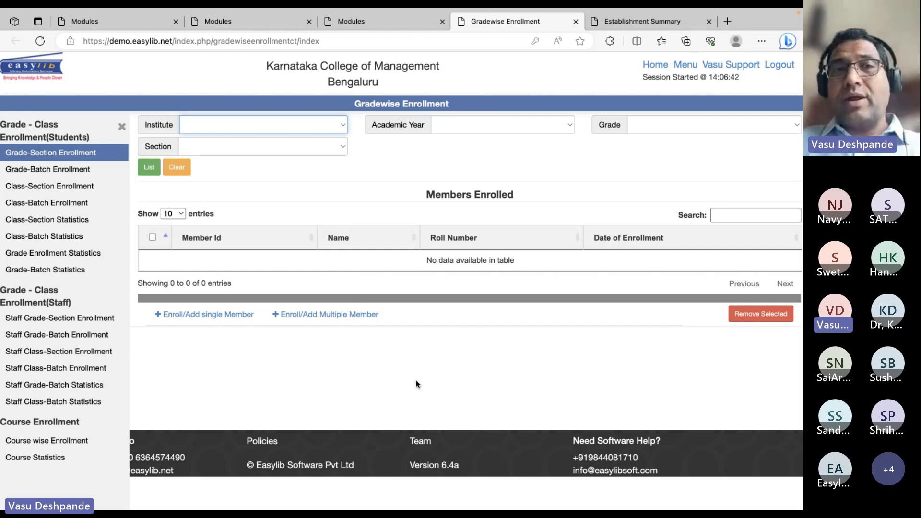
left_click(309, 129)
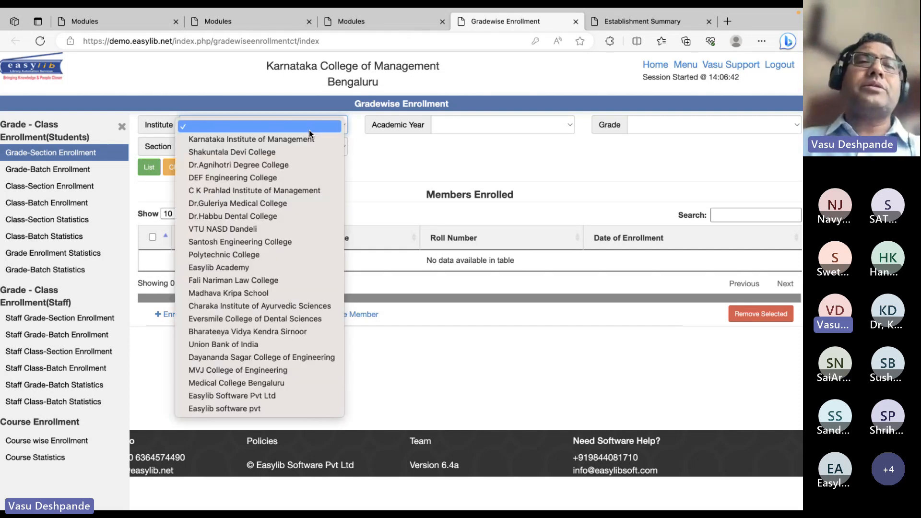
left_click(499, 124)
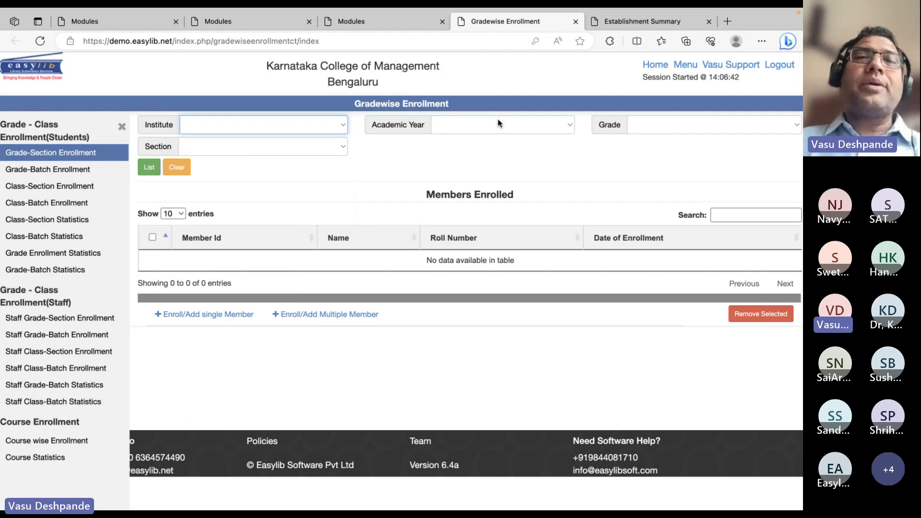
left_click(493, 126)
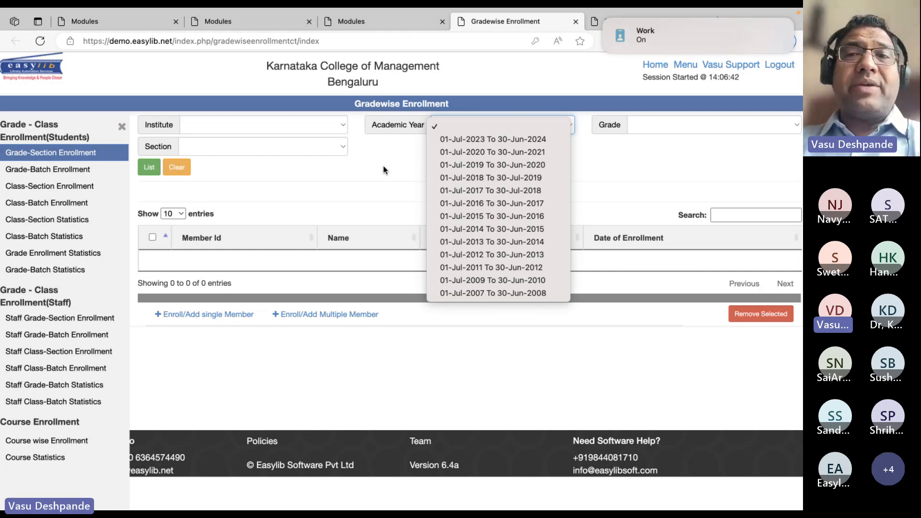
left_click(384, 169)
right_click(384, 168)
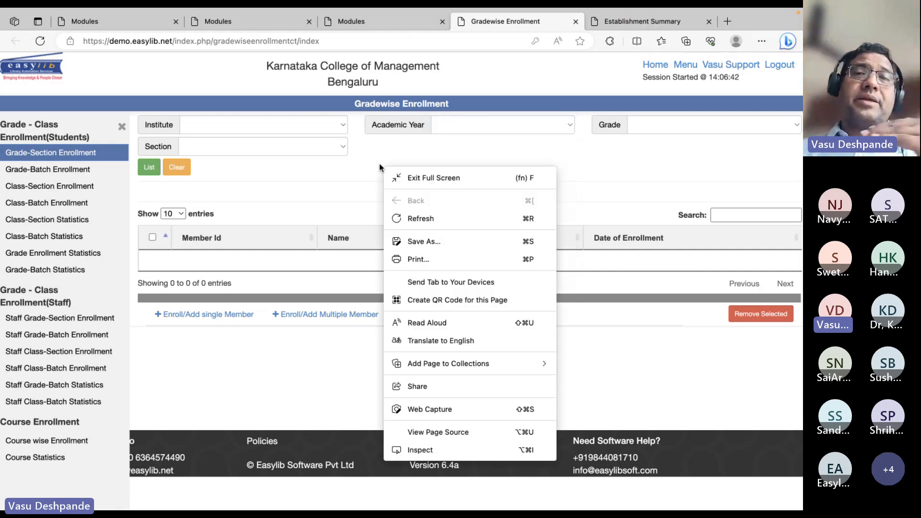
left_click(376, 159)
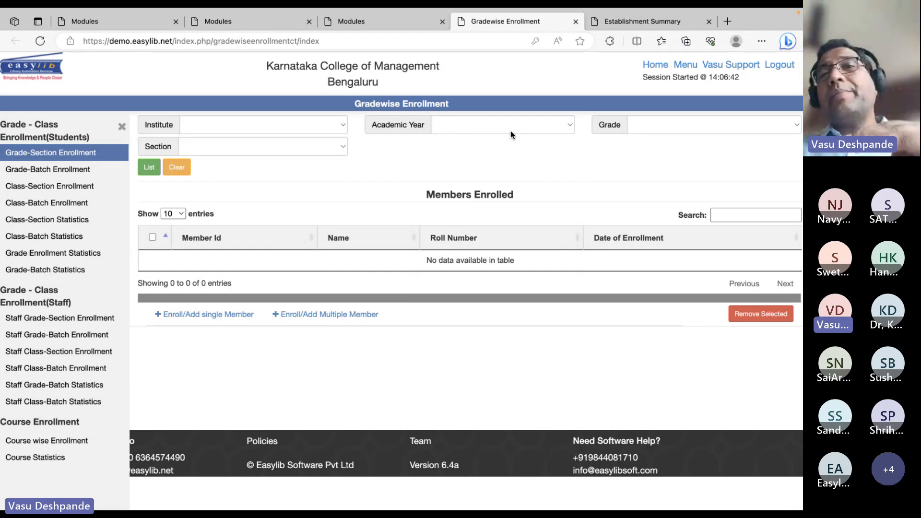
Step: Set the enrollment institute to Medical College Bengaluru
left_click(312, 125)
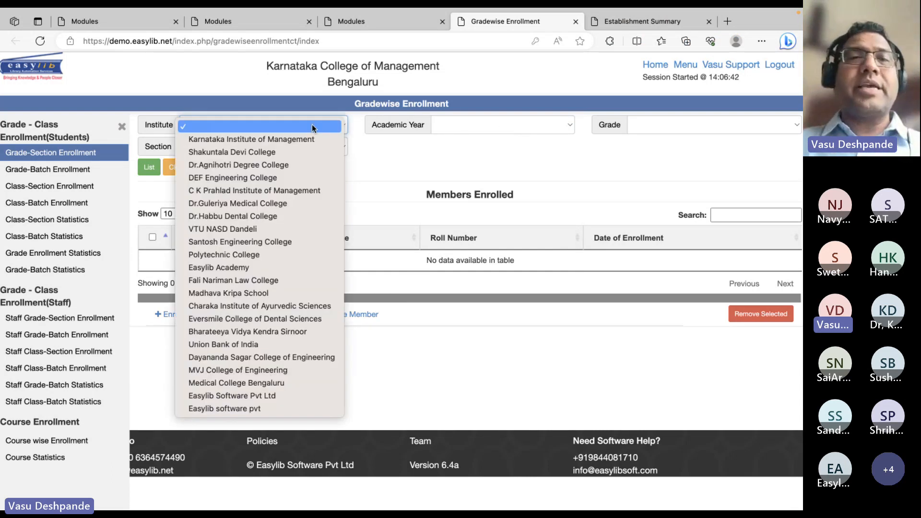
left_click(311, 124)
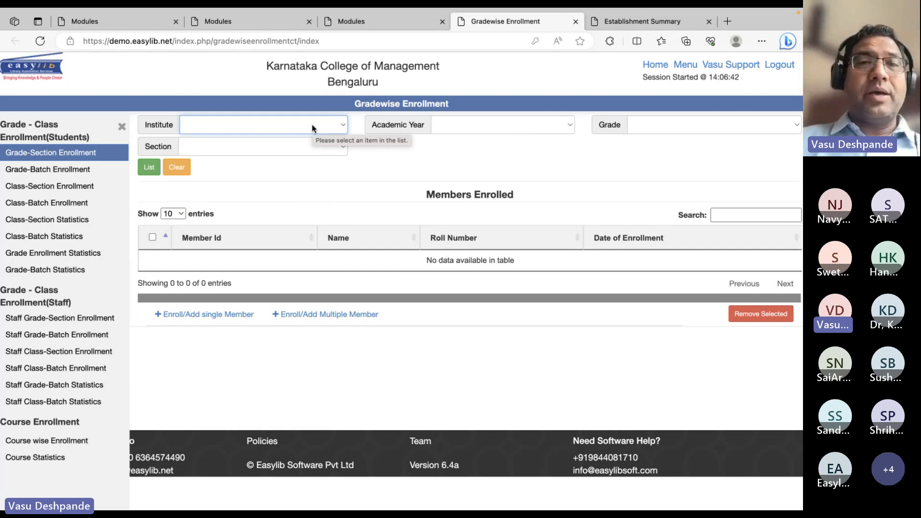
key("m")
key("m")
key("m")
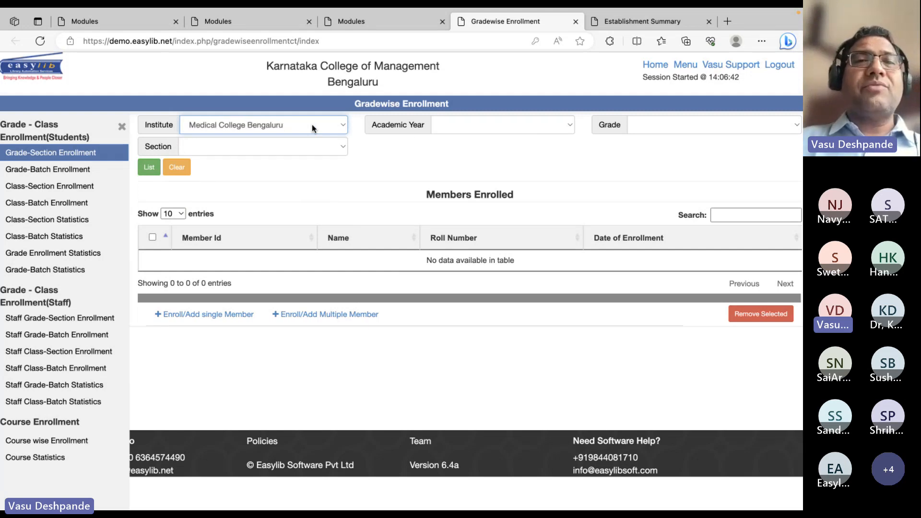
Step: List the members enrolled for academic year 01-Jul-2023 To 30-Jun-2024, grade MBBS 1st Year, section A
left_click(456, 122)
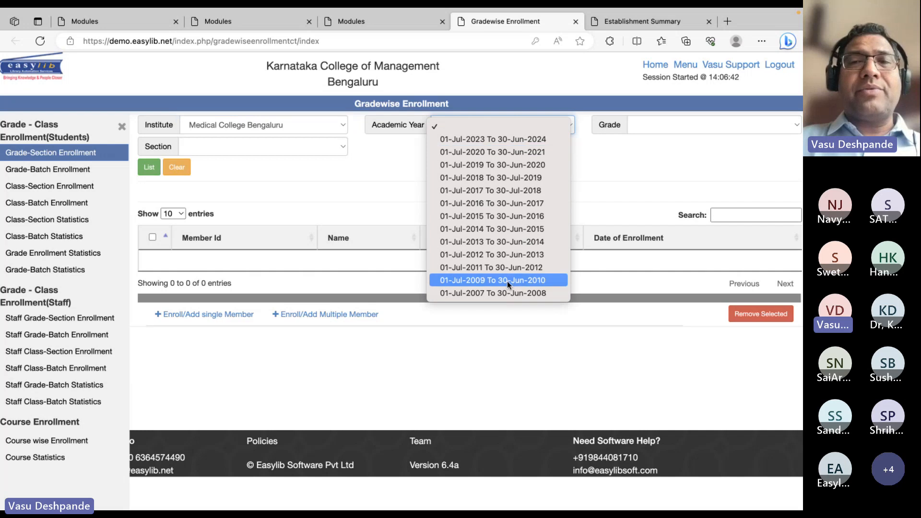
left_click(494, 139)
left_click(655, 129)
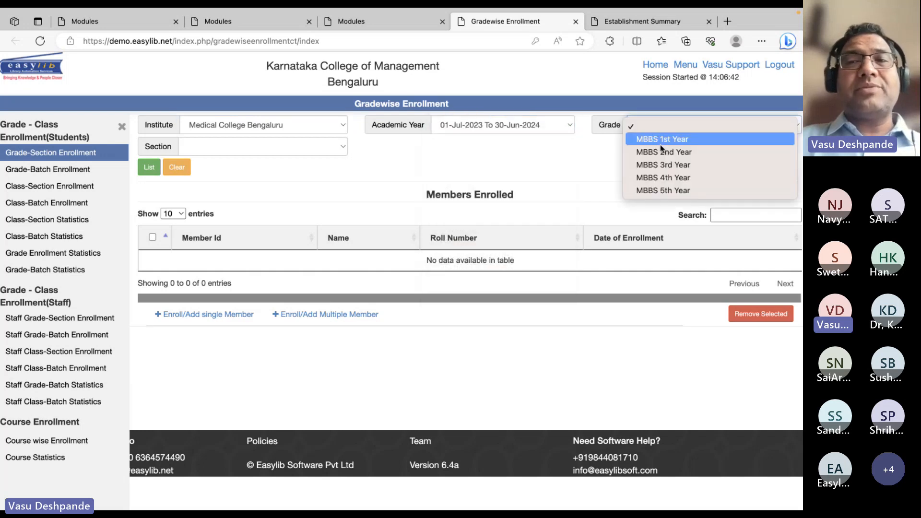
left_click(661, 144)
left_click(267, 147)
left_click(170, 162)
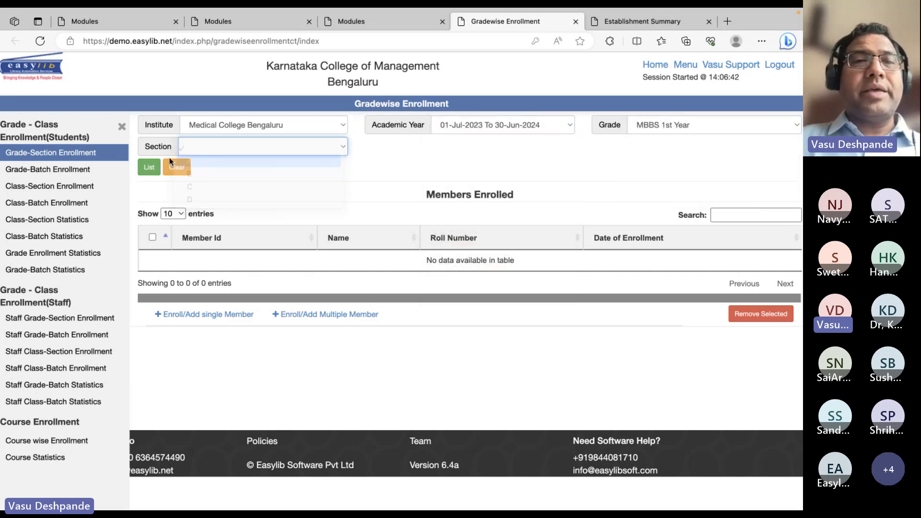
left_click(149, 167)
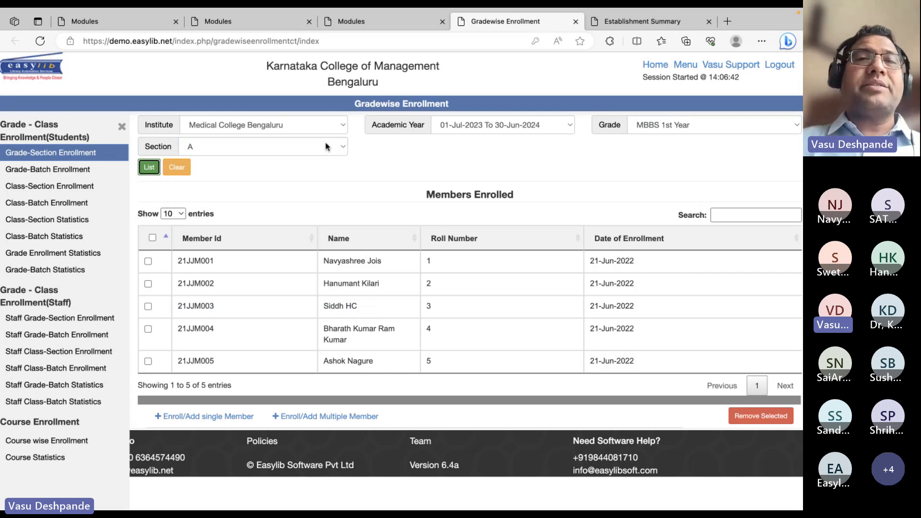
Step: Change the enrollment institute to Shakuntala Devi College, keeping the academic year 01-Jul-2023 To 30-Jun-2024
left_click(315, 123)
left_click(315, 125)
key("s")
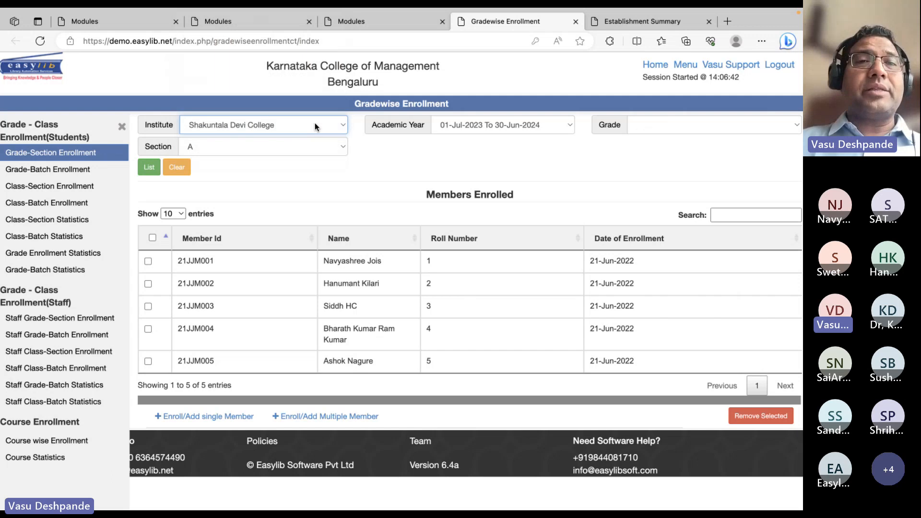
key("s")
left_click(315, 125)
left_click(315, 124)
key("s")
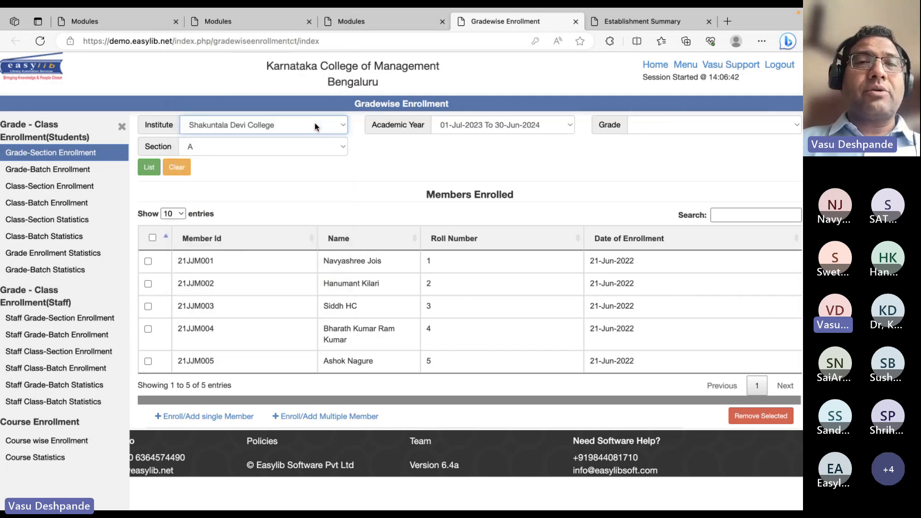
left_click(496, 123)
left_click(496, 124)
Step: List the Shakuntala Devi College members enrolled in grade B Com 1st Semester, section A
left_click(661, 117)
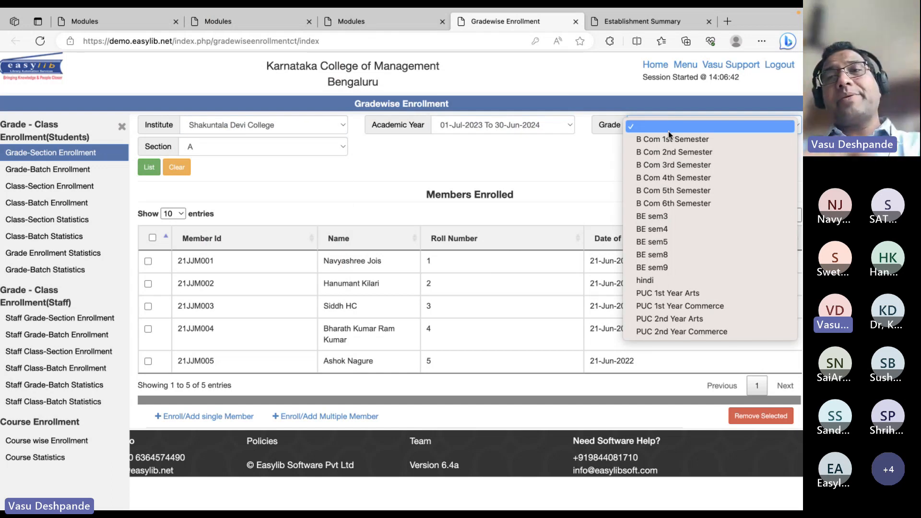
left_click(670, 138)
left_click(269, 148)
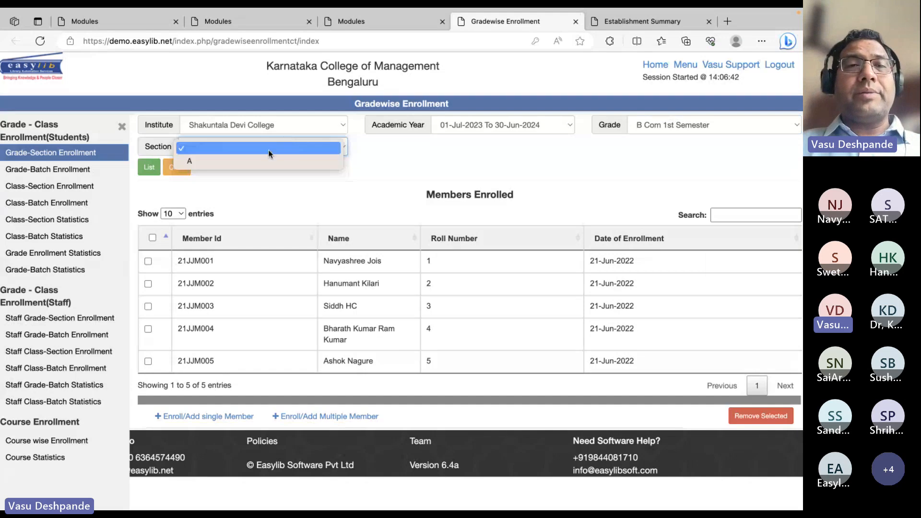
left_click(263, 160)
left_click(149, 166)
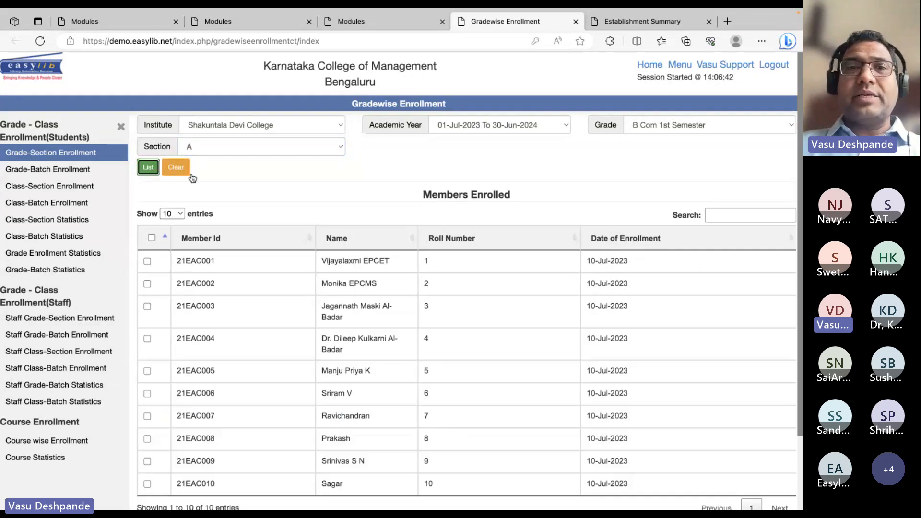
Step: Open the multiple-member enrollment form and view the file selection for importing from a text file, leaving without choosing a file
scroll(435, 345, "down", 2)
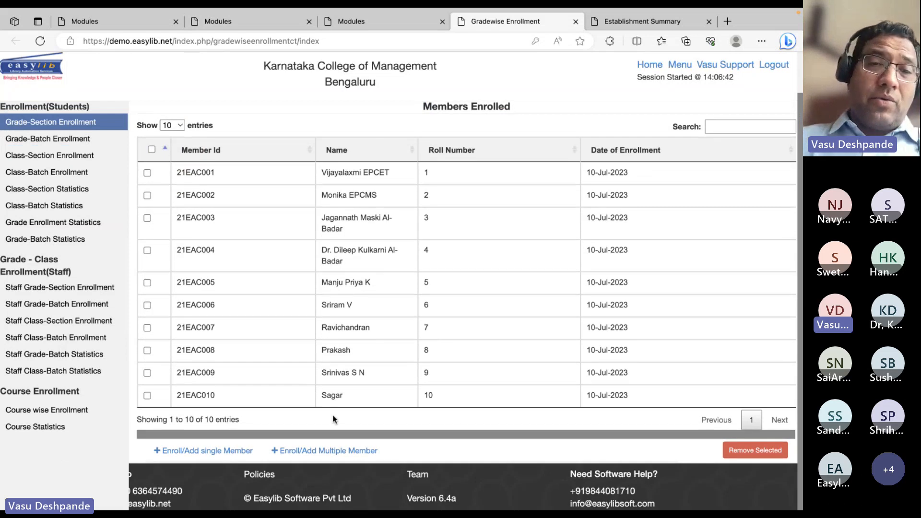
left_click(315, 451)
scroll(435, 341, "down", 2)
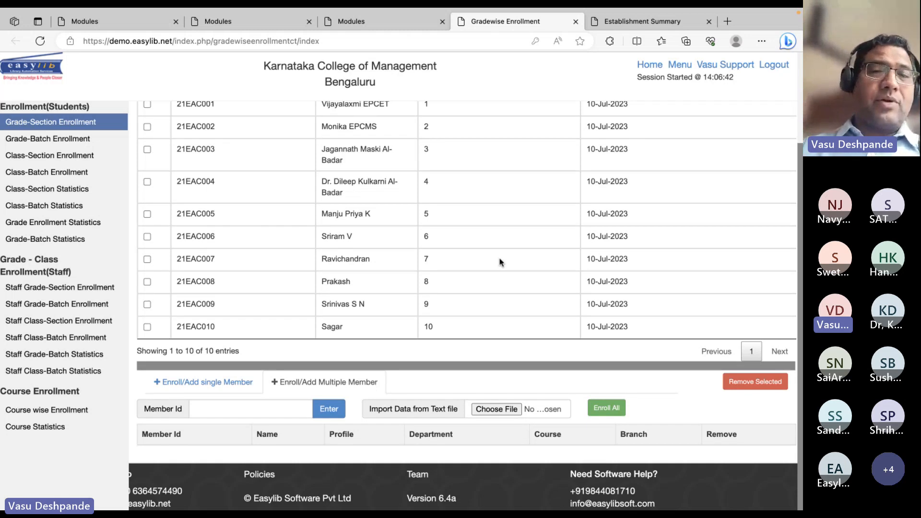
left_click(508, 410)
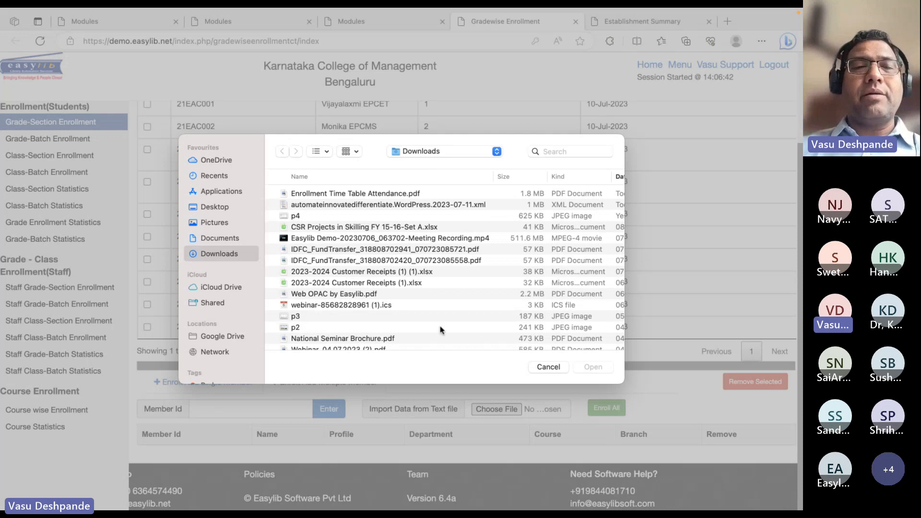
left_click(547, 367)
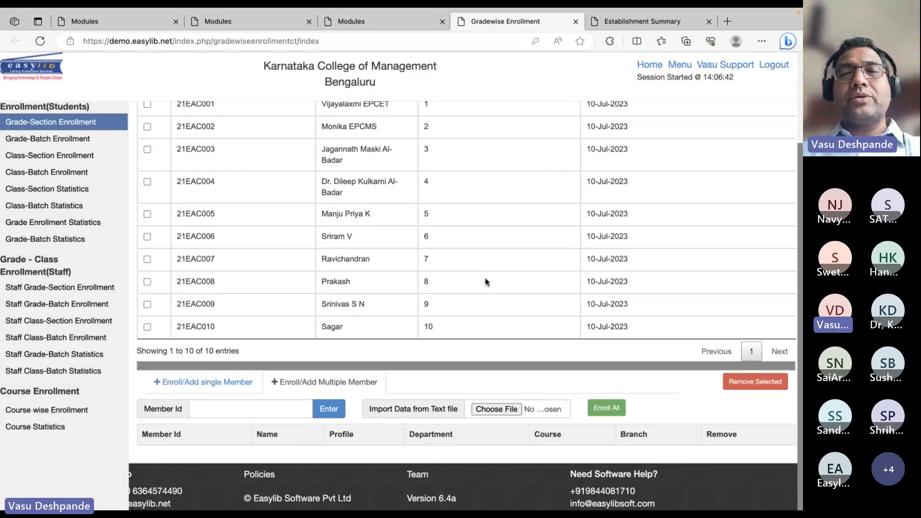
scroll(486, 282, "up", 5)
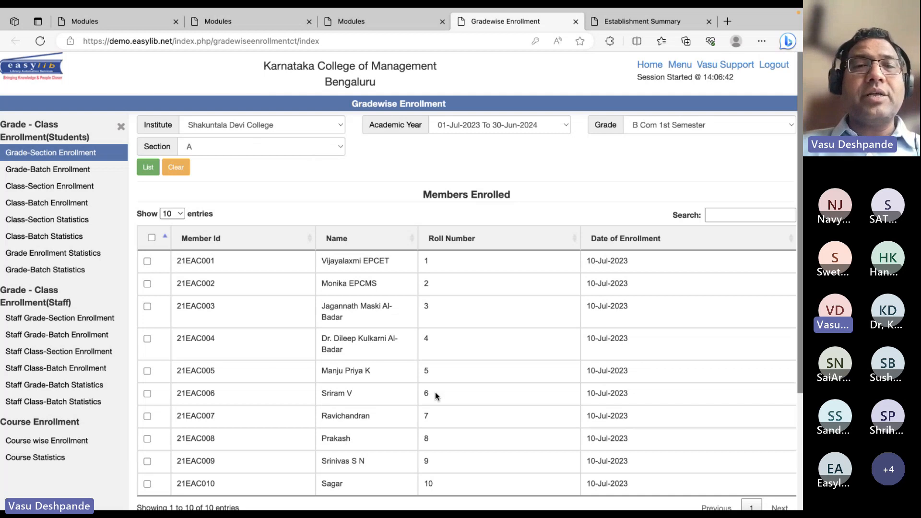
Step: Add the first new student's member ID to the multiple-enrollment list and remove its duplicate entry
scroll(436, 393, "down", 3)
left_click(227, 413)
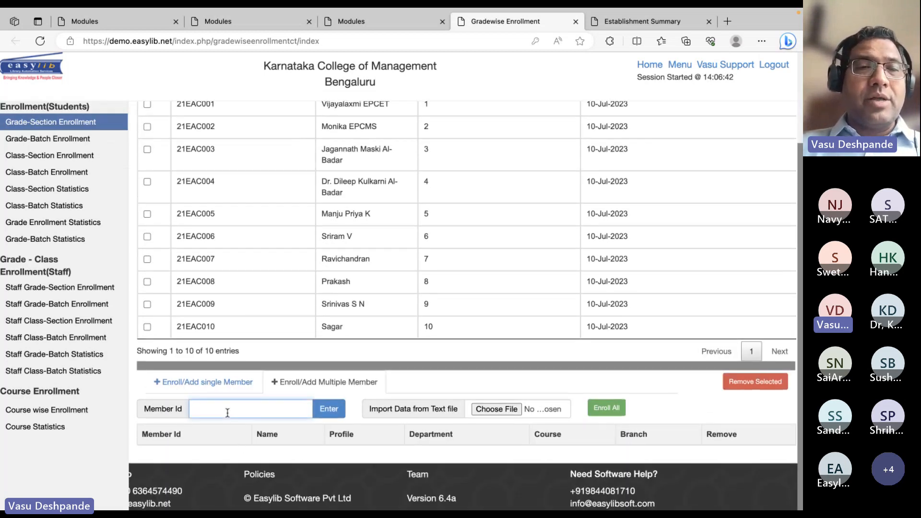
type("21EAC011")
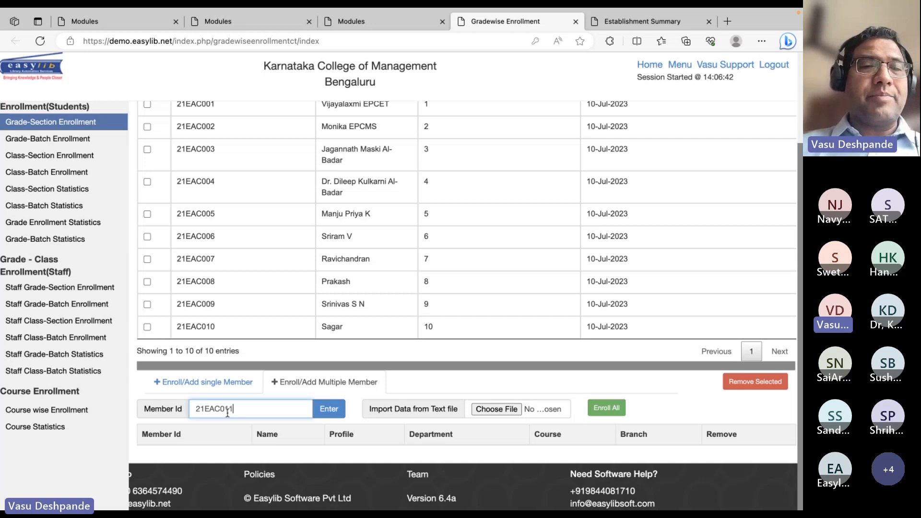
key("Return")
type("21EAC011")
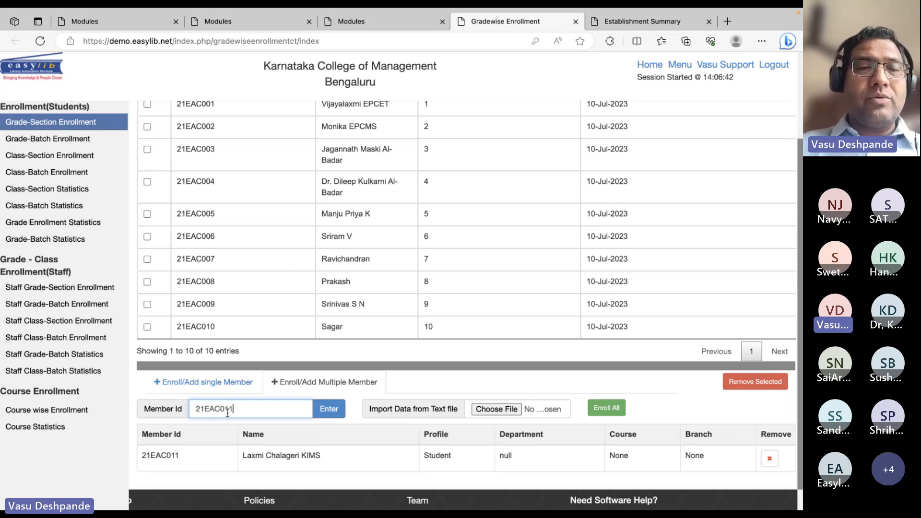
key("Return")
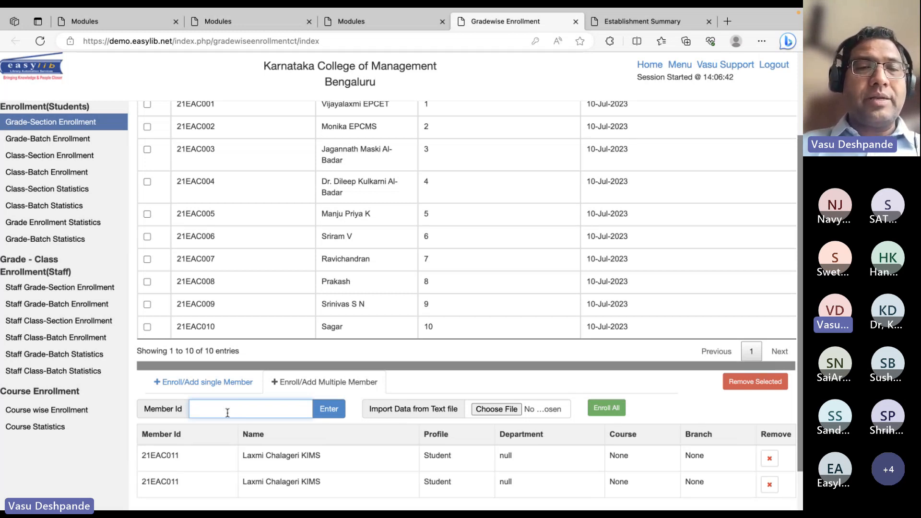
left_click(769, 484)
Step: Add the second new student's member ID to the multiple-enrollment list and enroll all listed members
left_click(268, 411)
type("2")
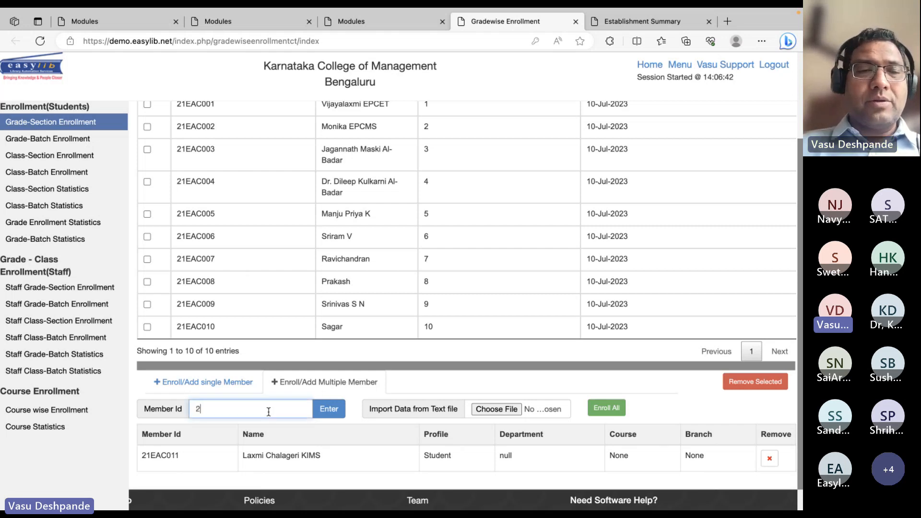
type("1EAC012")
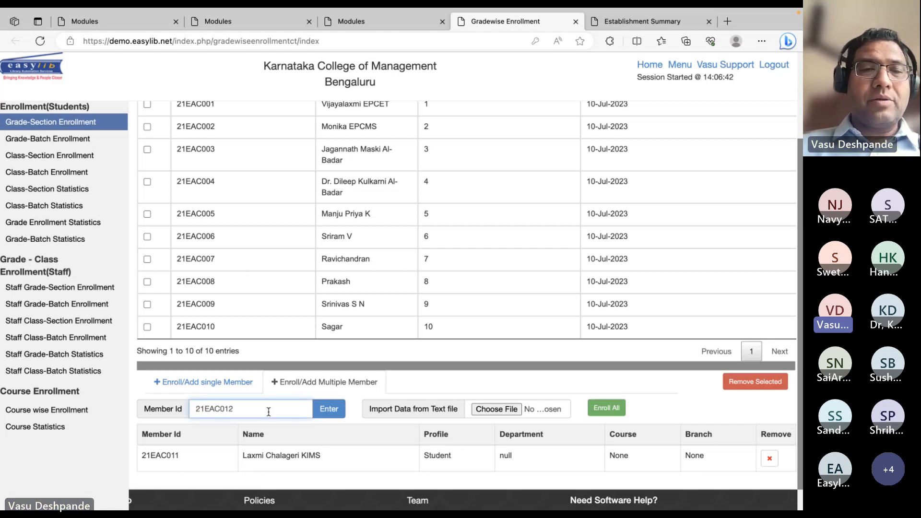
key("Return")
scroll(326, 398, "down", 1)
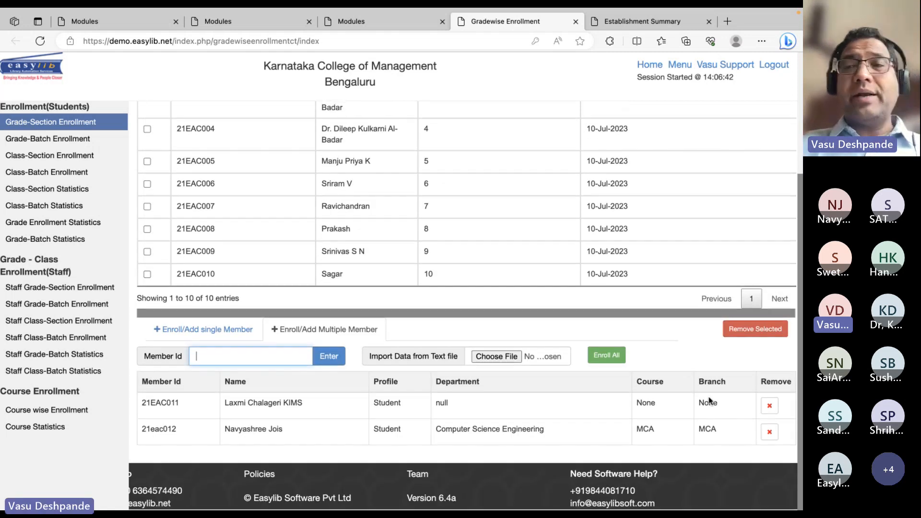
left_click(606, 358)
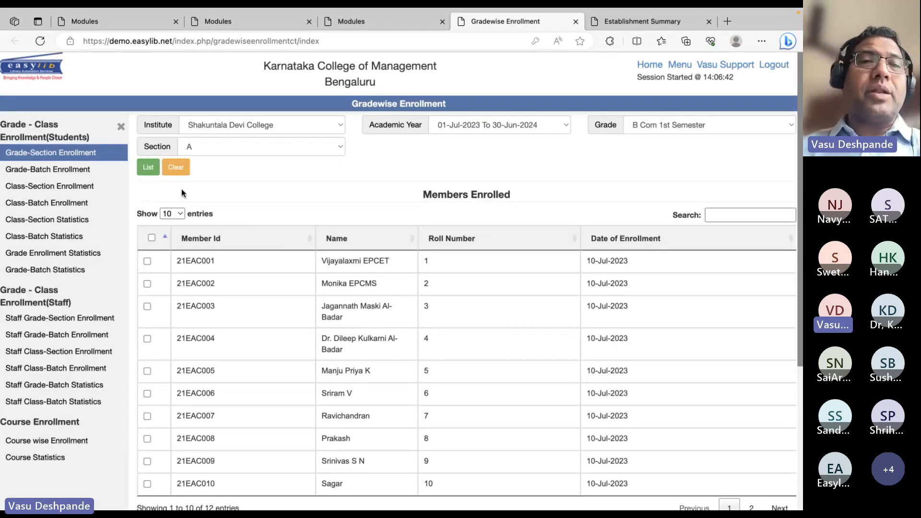
Step: Show the second page of the Members Enrolled list for B Com 1st Semester, section A
scroll(246, 328, "down", 3)
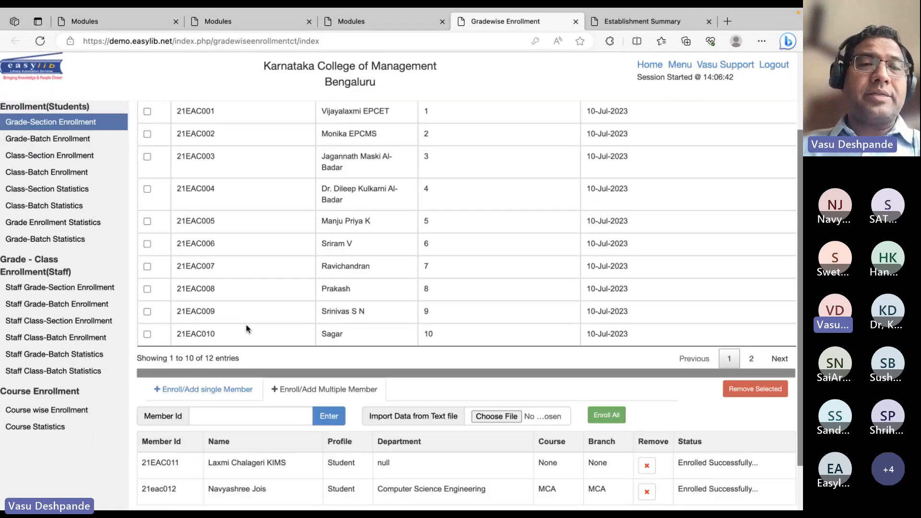
left_click(751, 358)
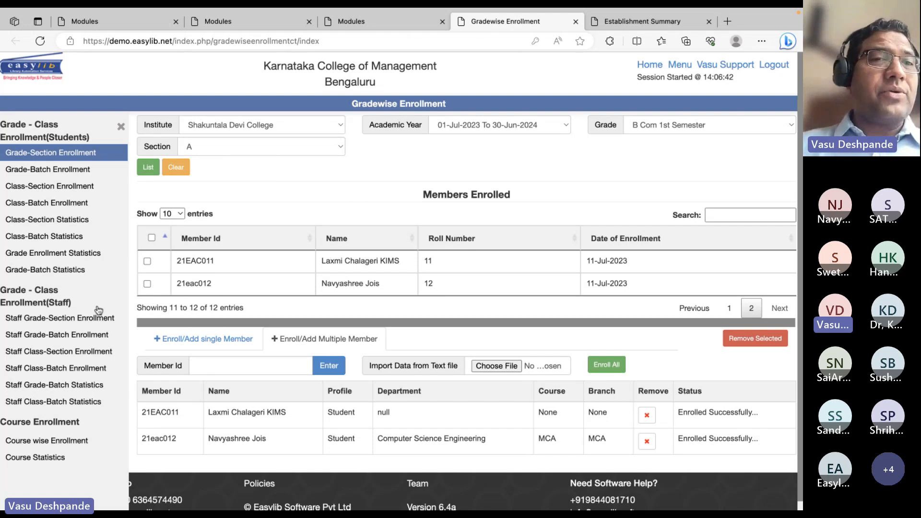
Step: Open Class-Section Enrollment for students and set the institute to Shakuntala Devi College and the academic year to 01-Jul-2023 To 30-Jun-2024
left_click(50, 191)
left_click(277, 125)
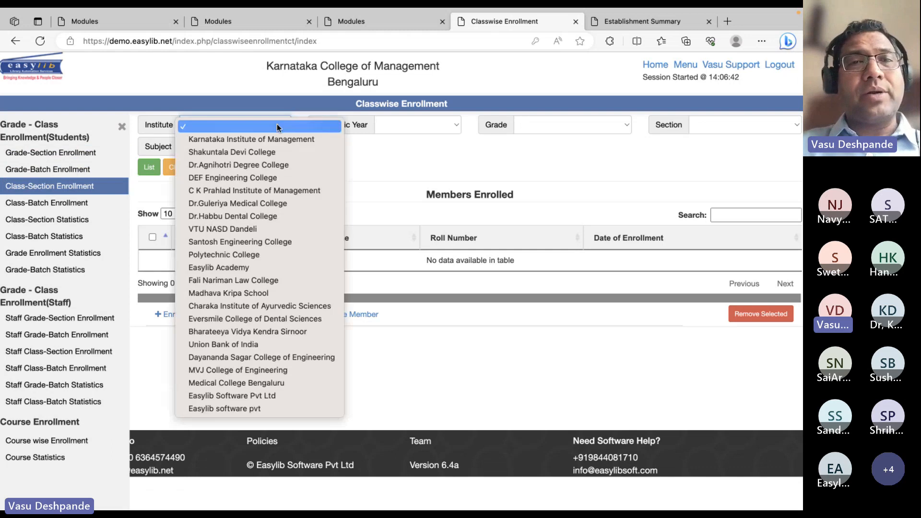
key("s")
key("Return")
left_click(400, 126)
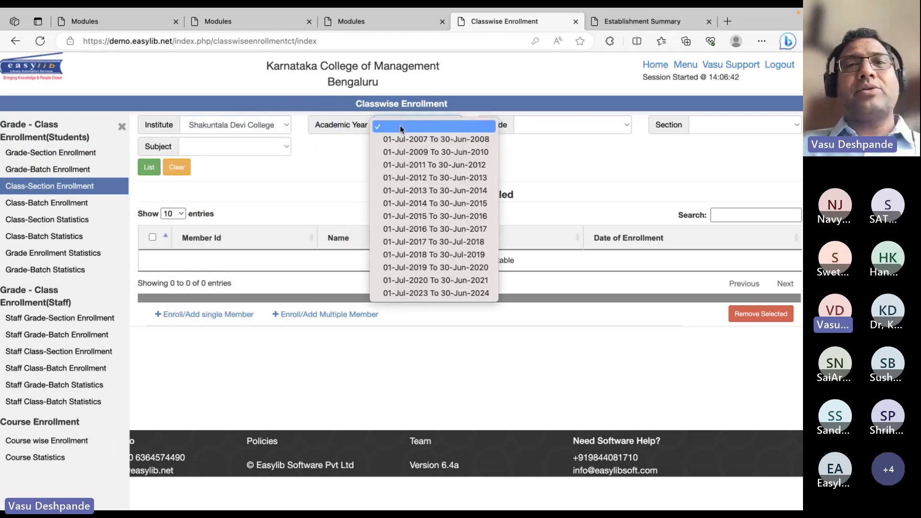
left_click(453, 293)
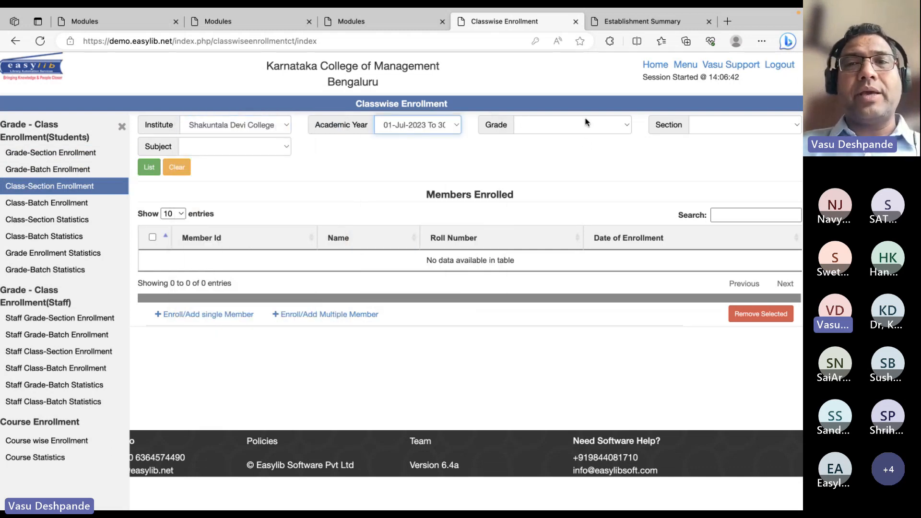
Step: List the class members enrolled in B Com 1st Semester, section A, for the subject B Com 1st Semester Kannada
left_click(586, 122)
left_click(552, 129)
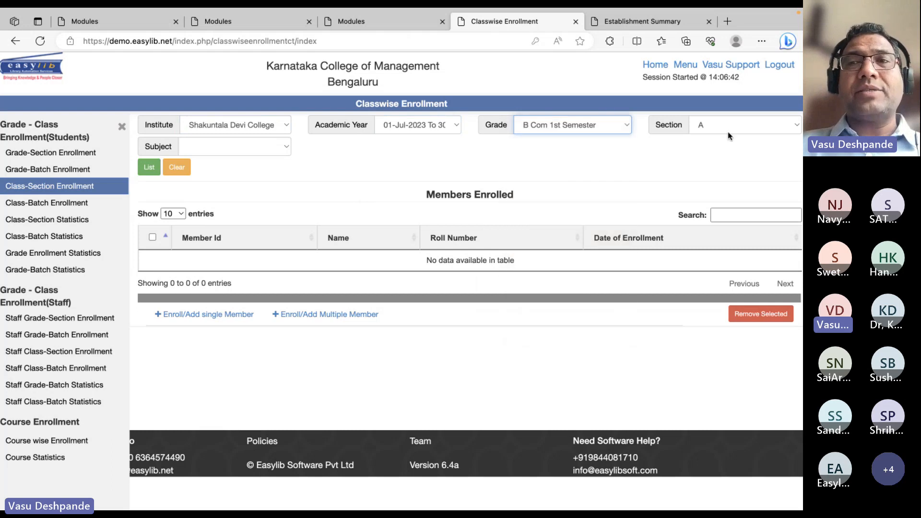
left_click(728, 133)
left_click(634, 173)
left_click(274, 151)
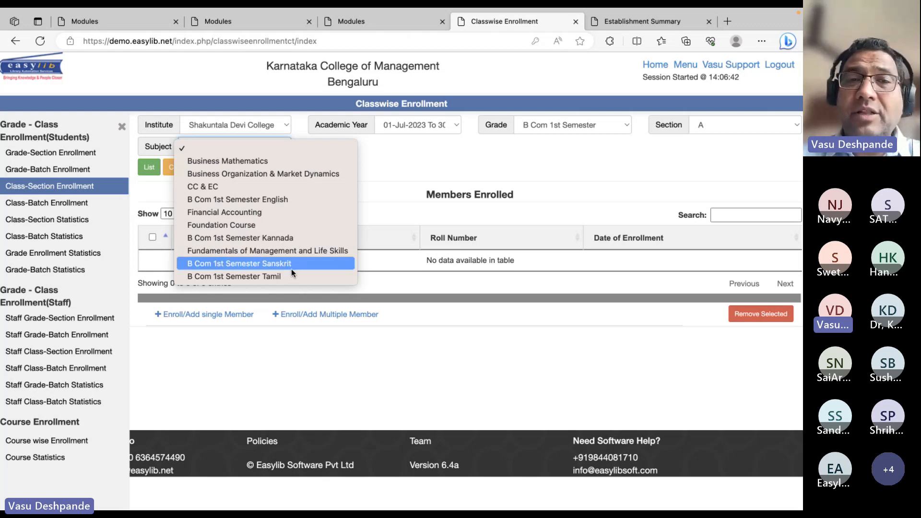
left_click(291, 238)
left_click(153, 168)
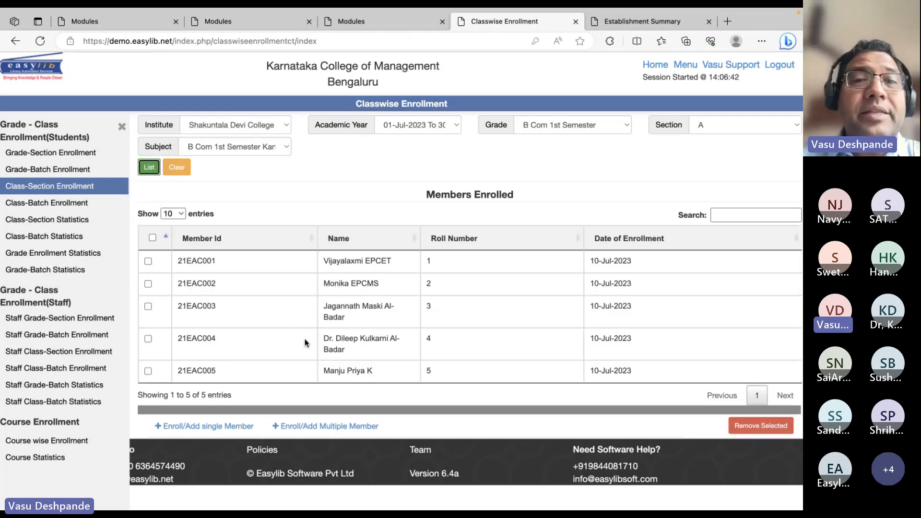
Step: List the members of the same section for the subjects B Com 1st Semester Sanskrit and B Com 1st Semester Tamil
left_click(273, 153)
left_click(270, 178)
left_click(151, 169)
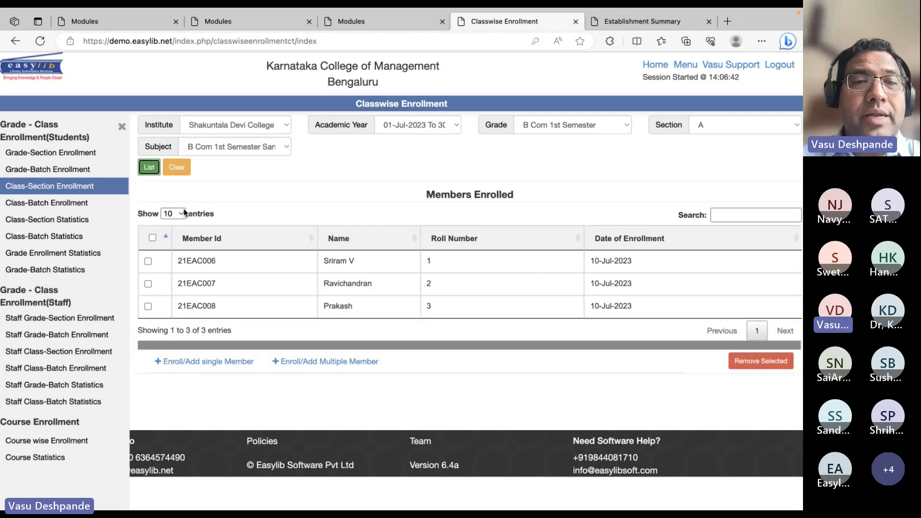
left_click(270, 150)
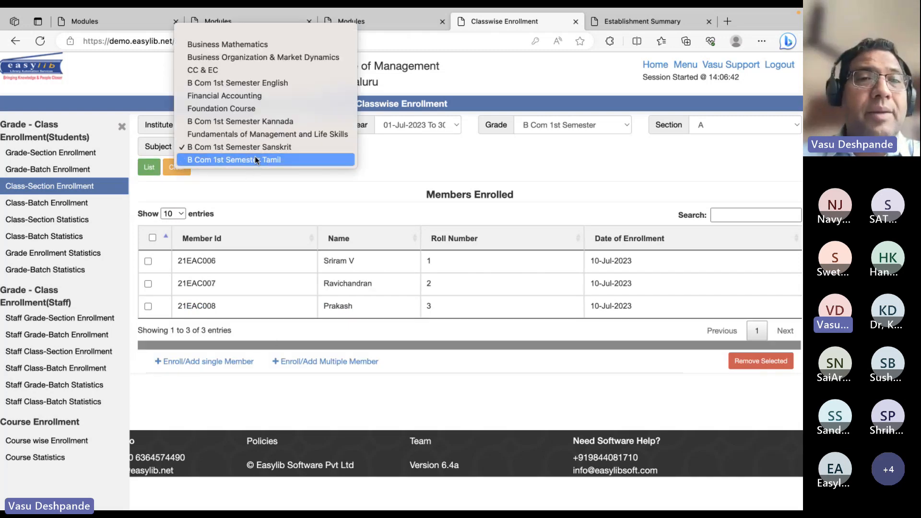
left_click(249, 159)
left_click(149, 167)
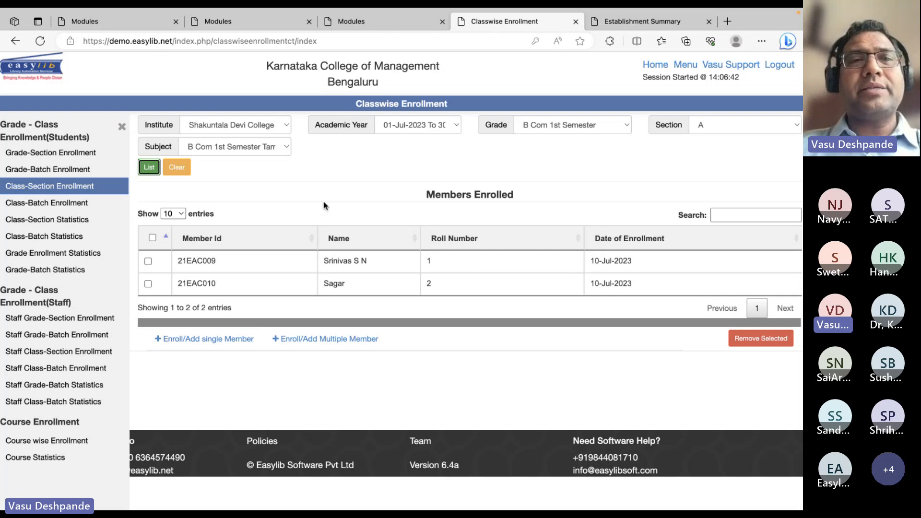
left_click(387, 192)
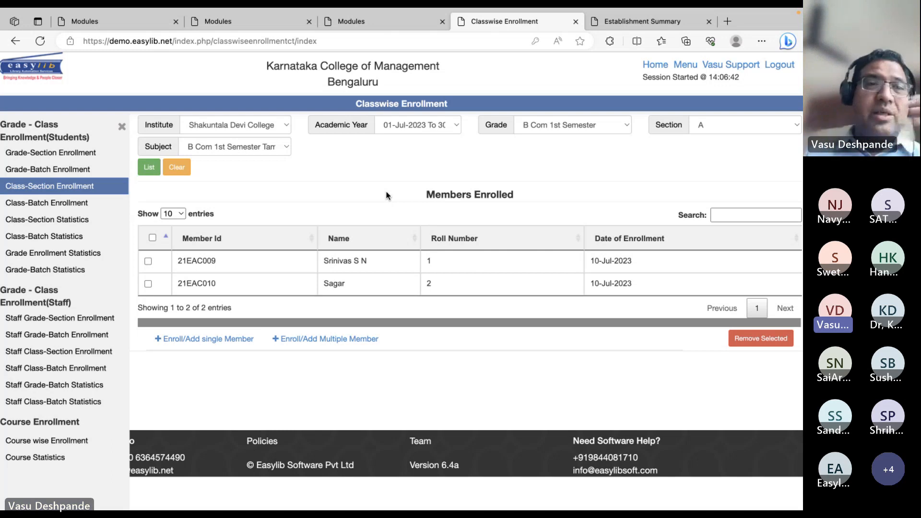
Step: Open Class-Section Statistics and try listing with college Shakuntala Devi College, first alone and with academic year 01-Jul-2023 To 30-Jun-2024
left_click(58, 219)
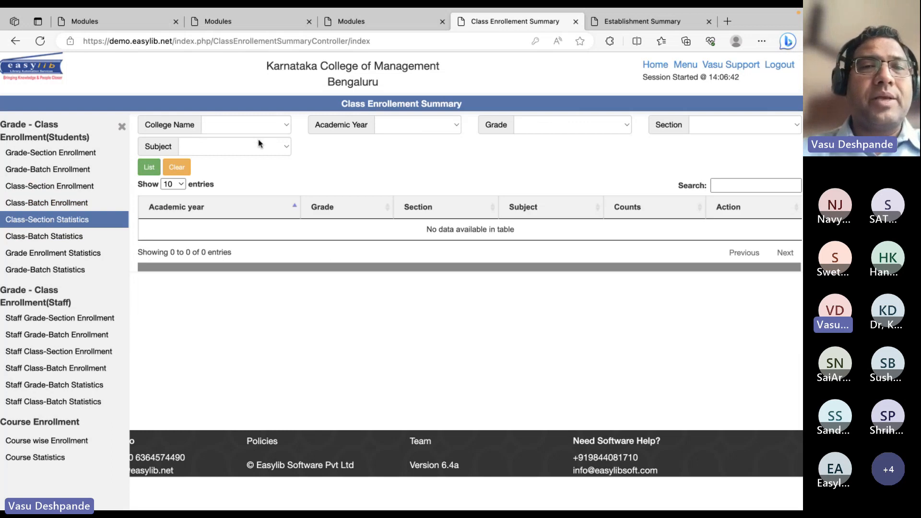
left_click(274, 125)
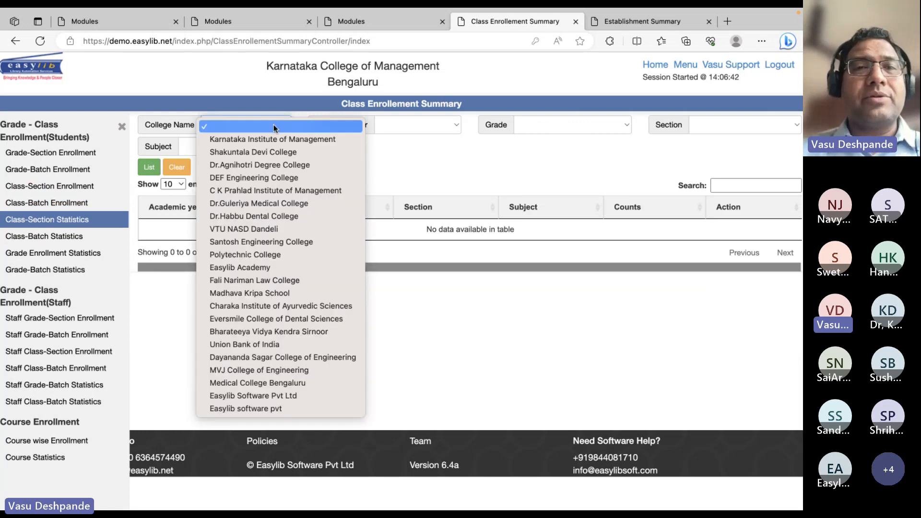
left_click(259, 152)
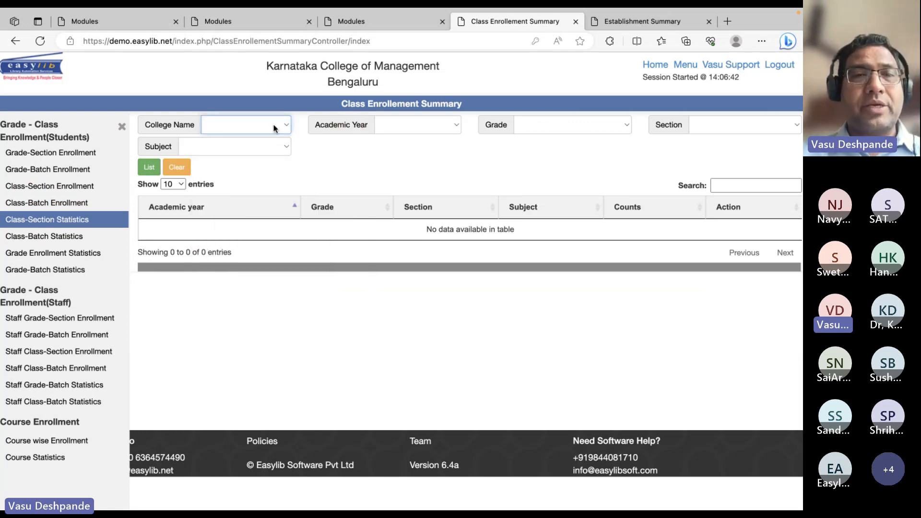
left_click(150, 167)
left_click(462, 303)
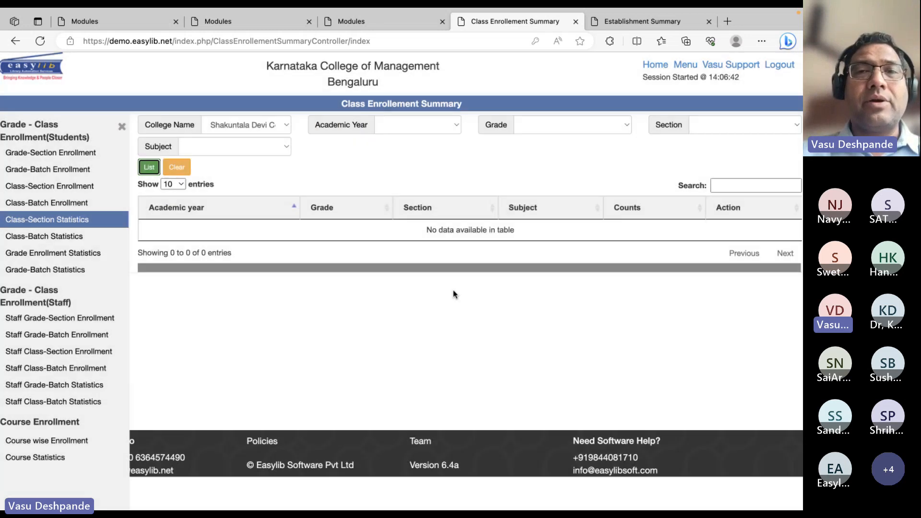
left_click(439, 133)
left_click(436, 140)
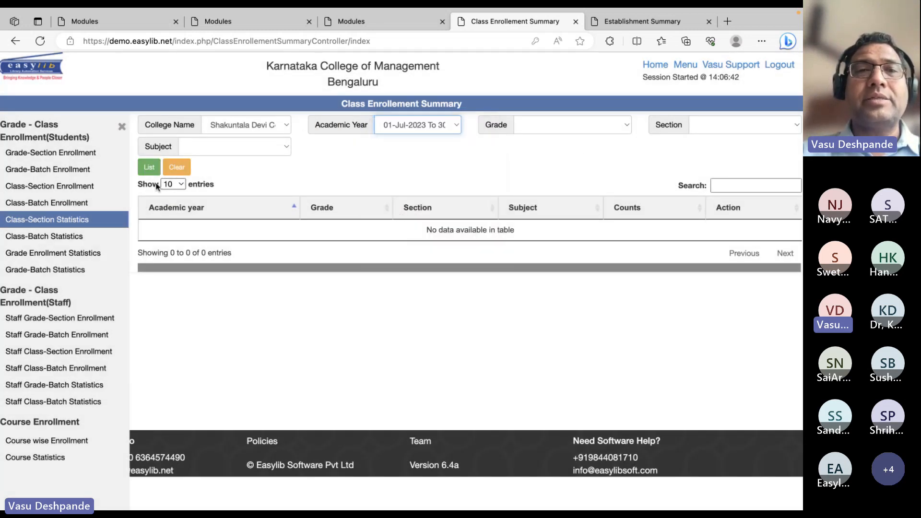
left_click(150, 167)
left_click(456, 302)
Step: List the class enrollment summary for B Com 1st Semester, section A, trying without a subject first and with B Com 1st Semester Kannada
left_click(562, 128)
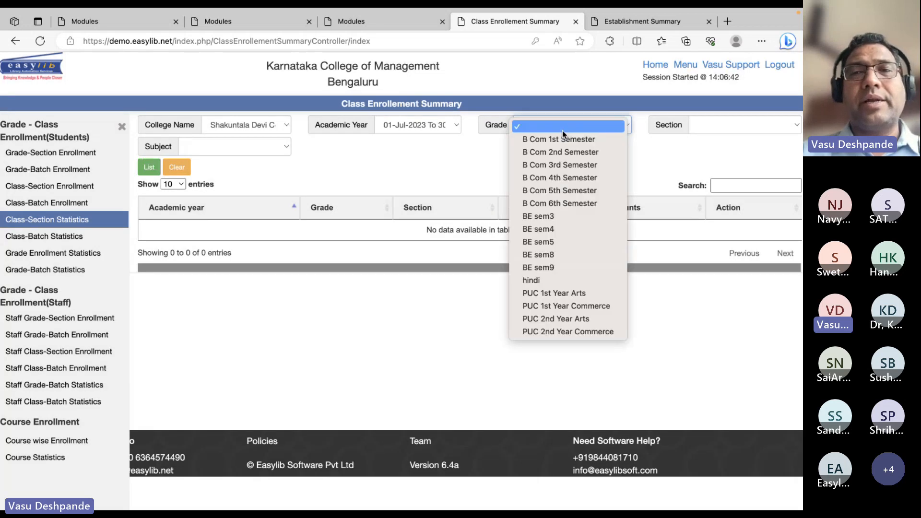
left_click(559, 137)
left_click(711, 123)
left_click(303, 163)
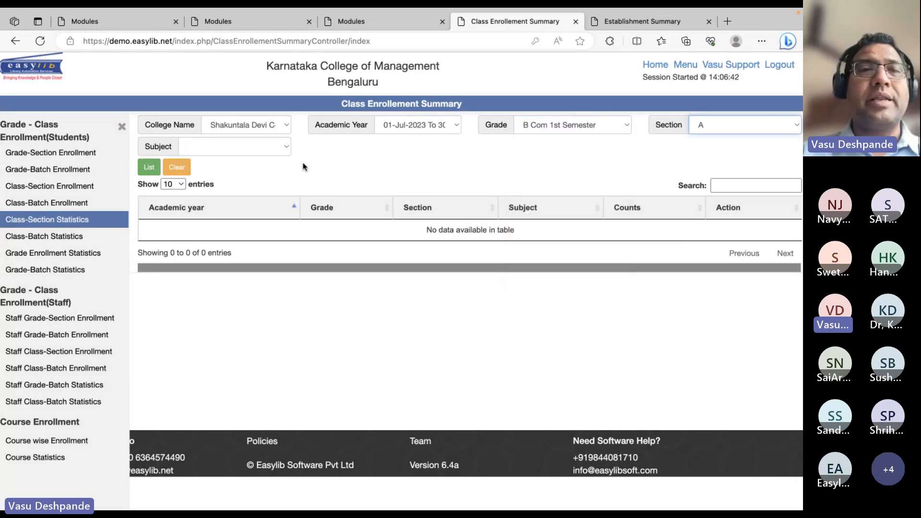
left_click(149, 166)
left_click(457, 303)
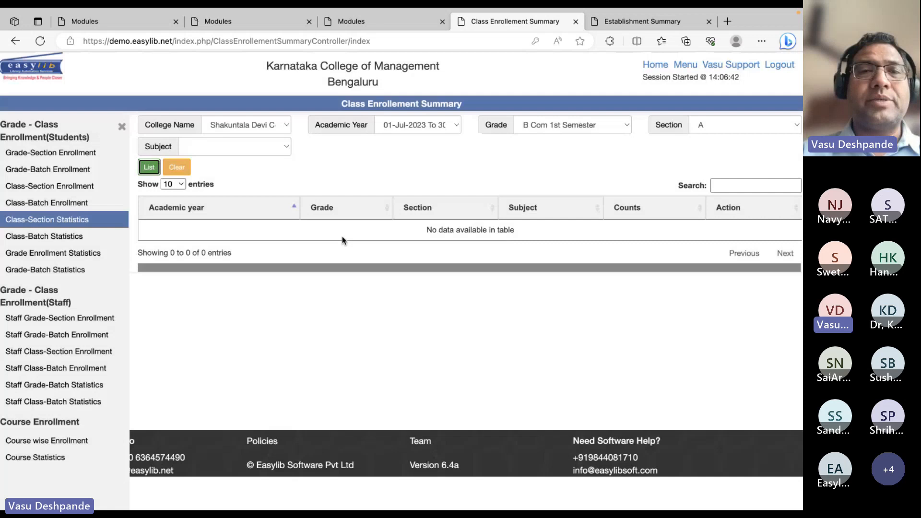
left_click(278, 147)
left_click(271, 238)
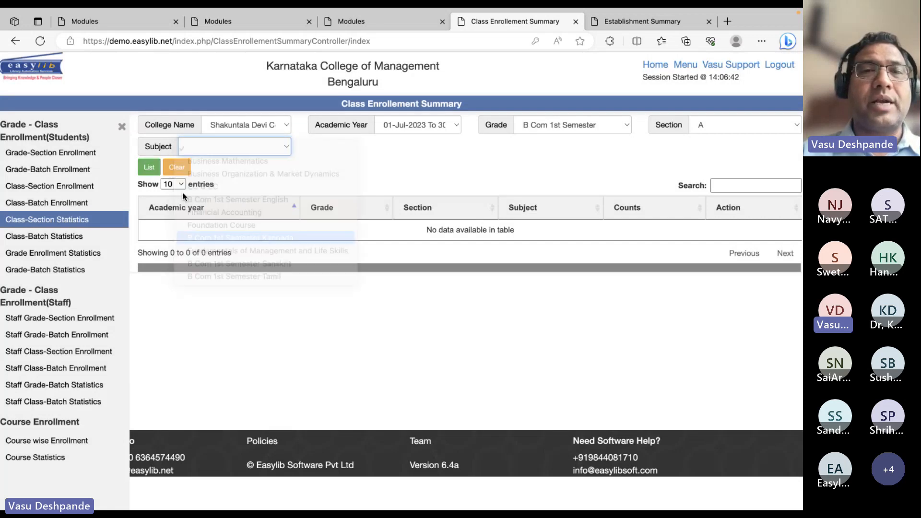
left_click(149, 167)
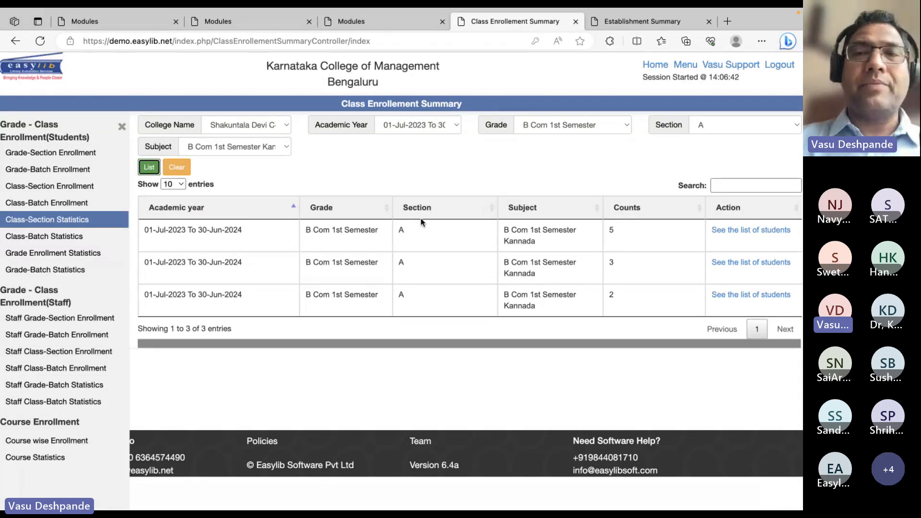
Step: View the Class-Batch Statistics page, and list Grade Enrollment Statistics for Shakuntala Devi College, academic year 01-Jul-2023 To 30-Jun-2024
left_click(46, 236)
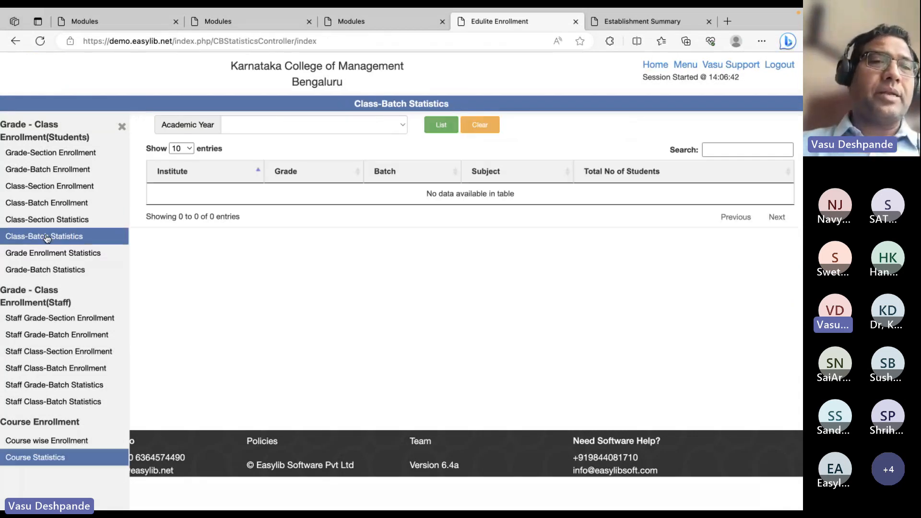
left_click(56, 254)
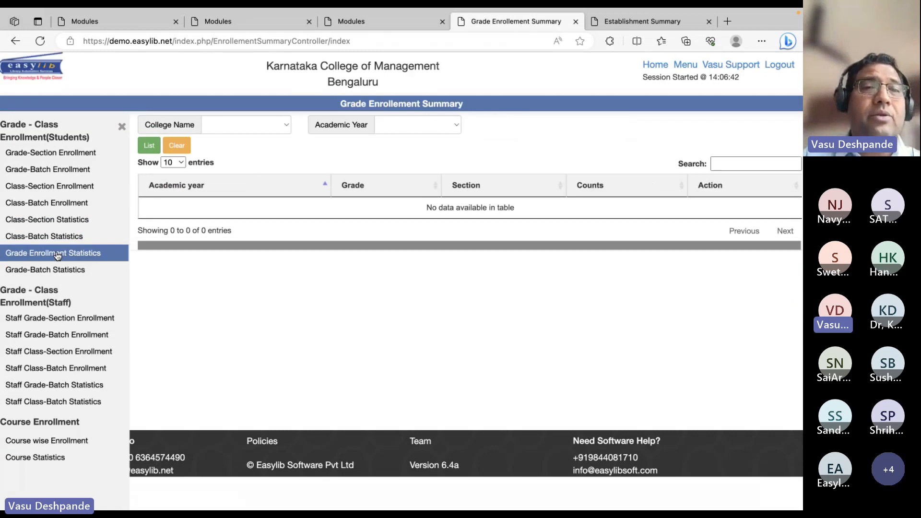
left_click(273, 125)
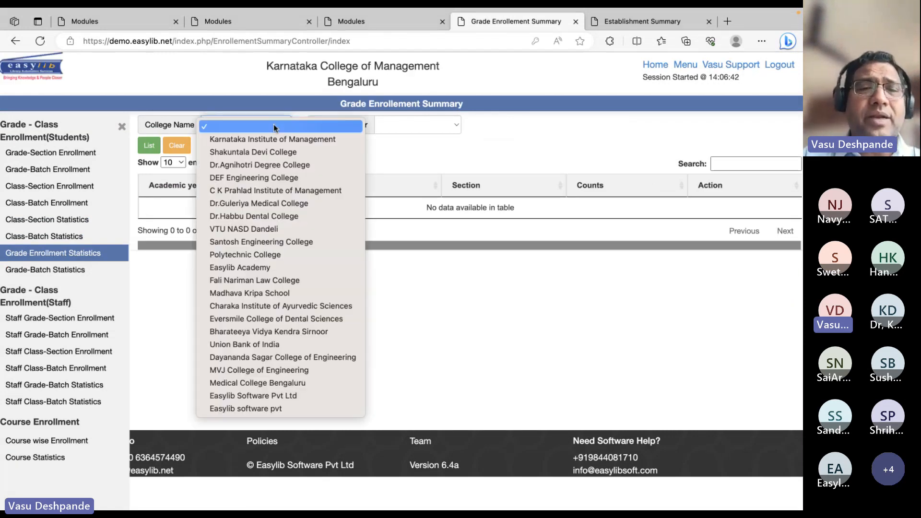
left_click(273, 152)
left_click(401, 128)
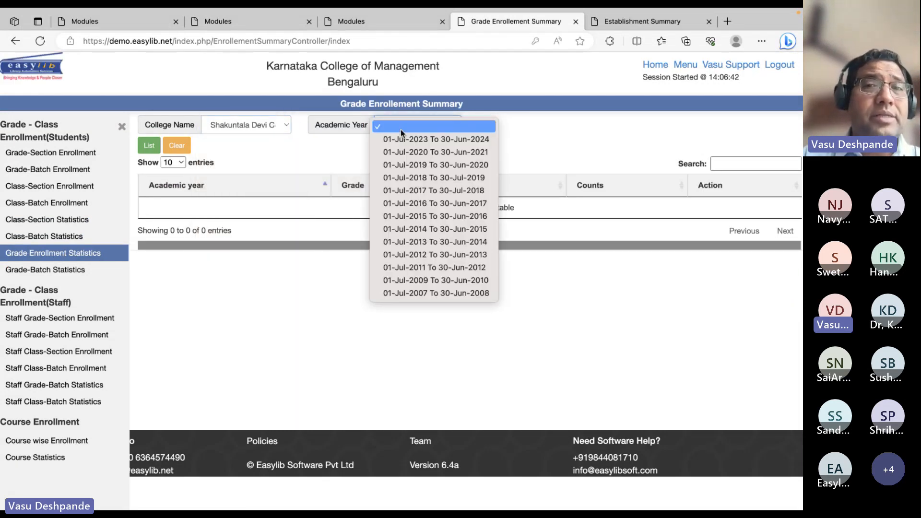
left_click(435, 139)
left_click(149, 145)
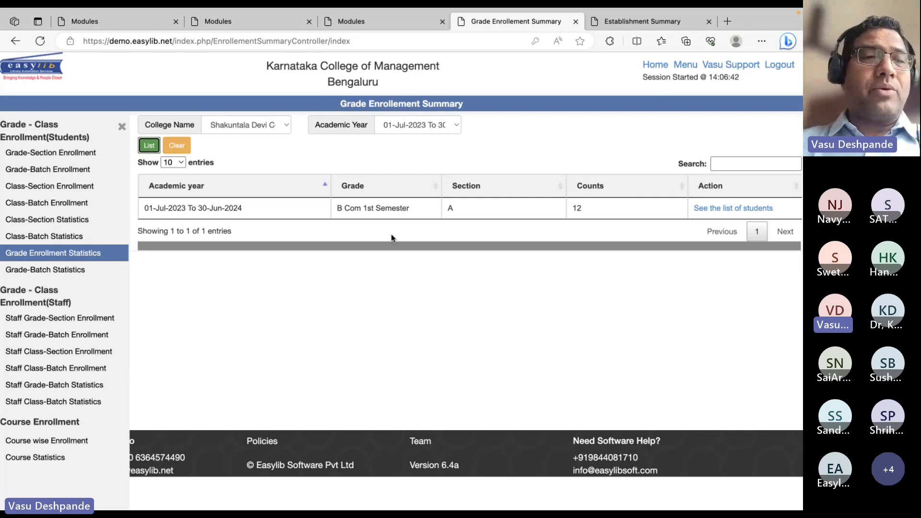
Step: Open Course wise Enrollment and set the institute to Shakuntala Devi College and the academic year to 01-Jul-2023 To 30-Jun-2024
left_click(65, 439)
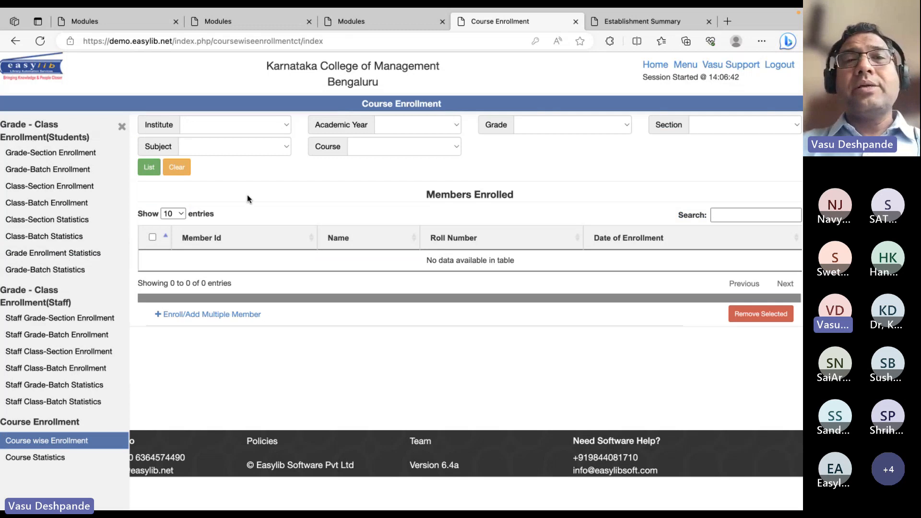
left_click(287, 126)
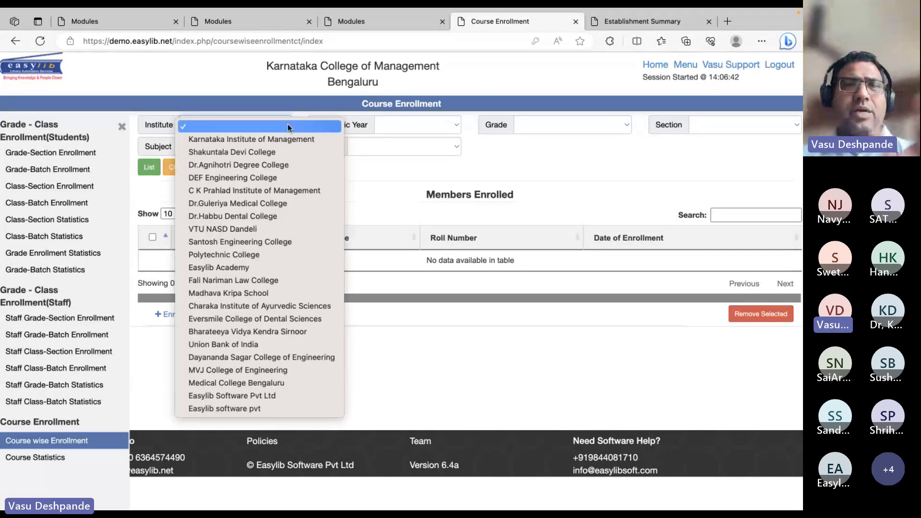
left_click(498, 188)
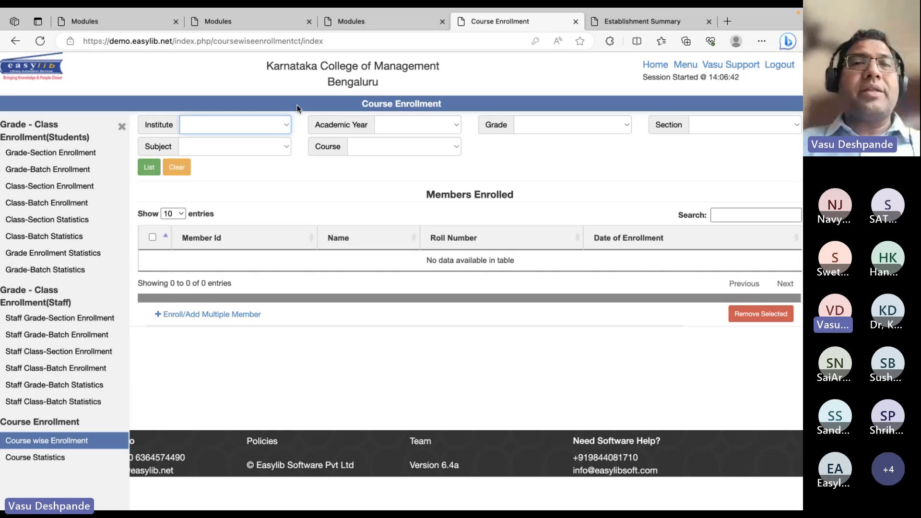
left_click(413, 120)
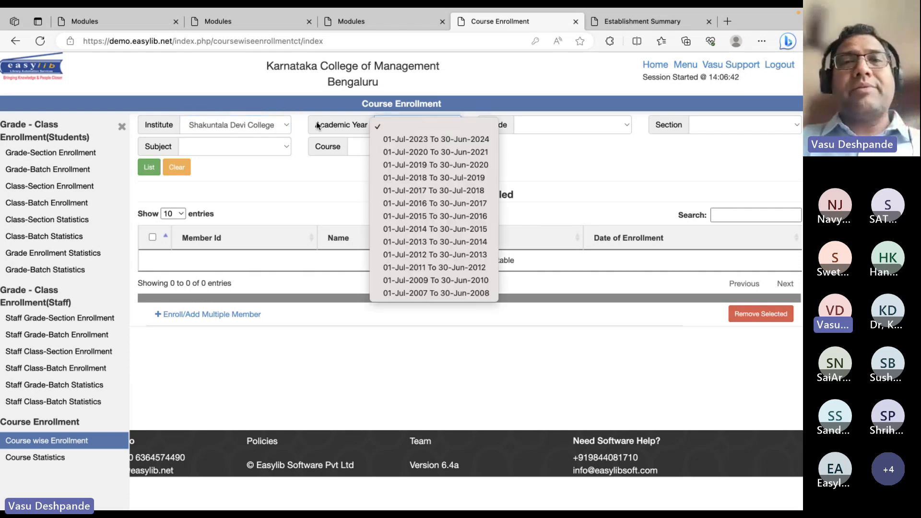
left_click(425, 139)
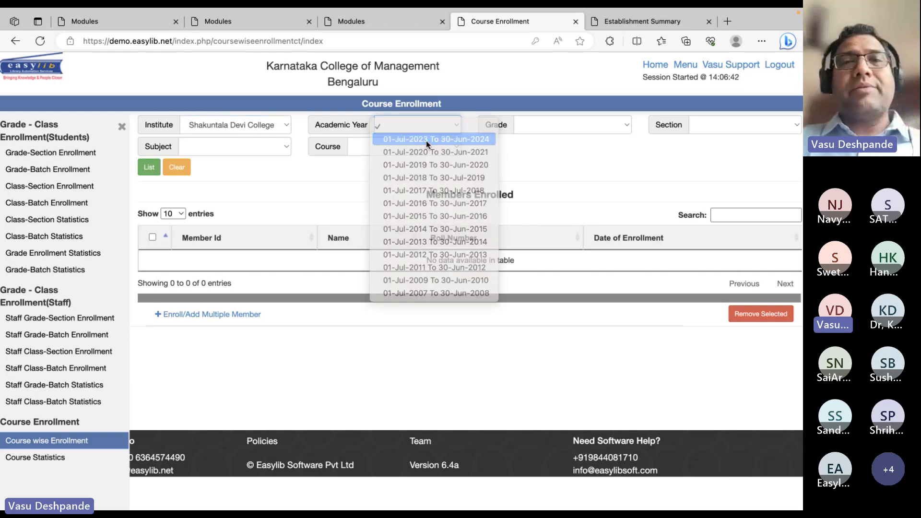
left_click(568, 123)
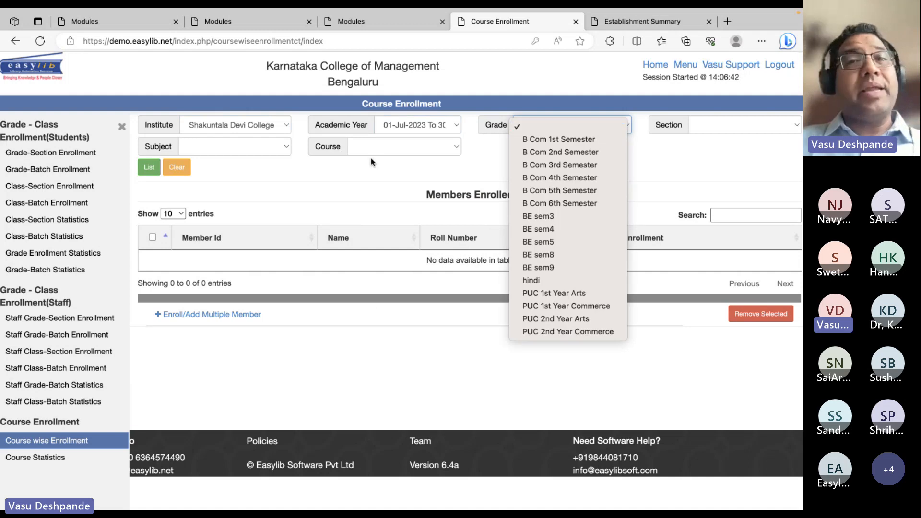
left_click(283, 124)
left_click(283, 125)
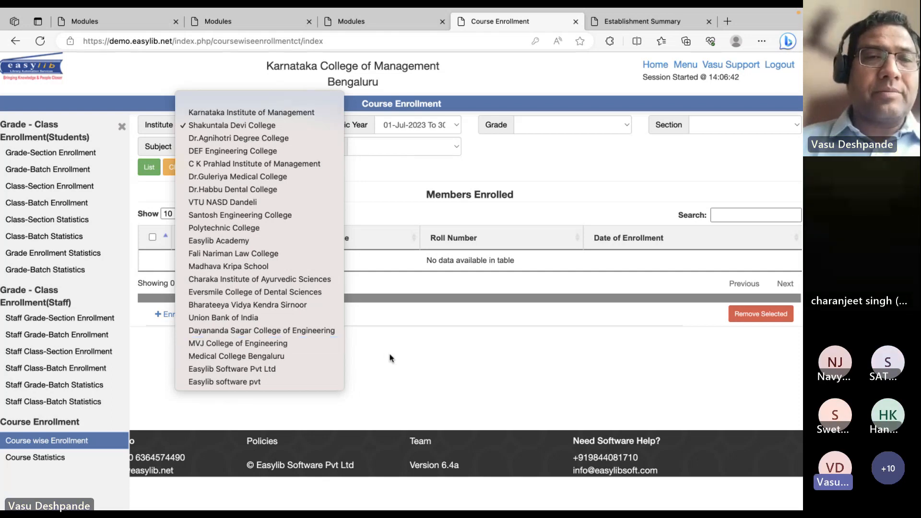
left_click(360, 202)
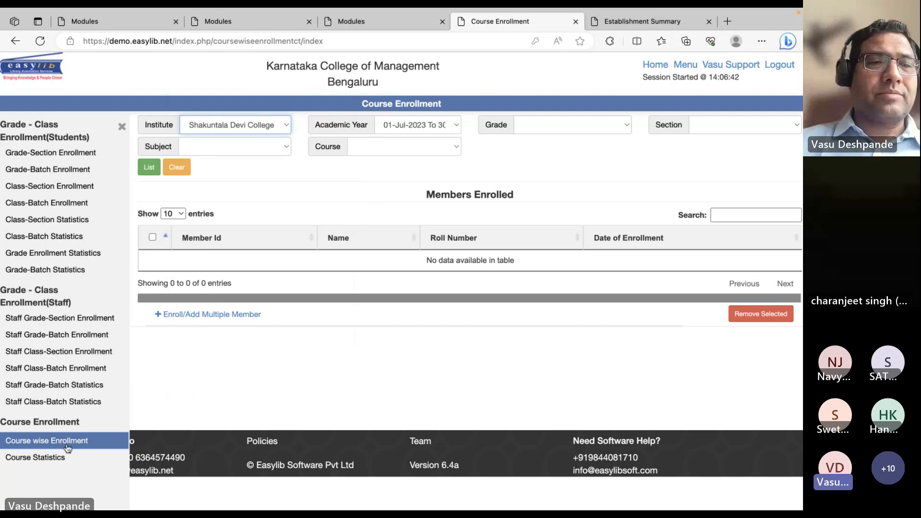
Step: Reopen Course wise Enrollment and set institute C K Prahlad Institute of Management, academic year 01-Jul-2023 To 30-Jun-2024 and grade Integrated MBA Course
left_click(62, 457)
left_click(46, 440)
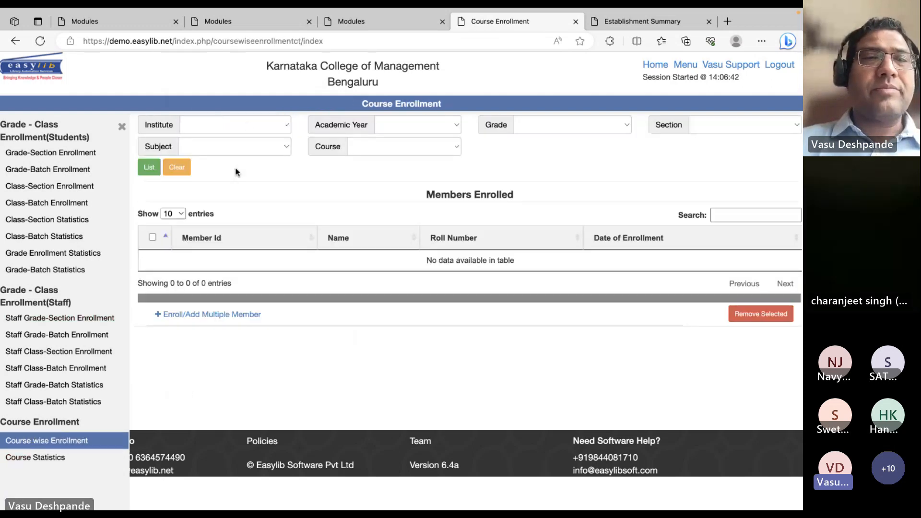
left_click(246, 125)
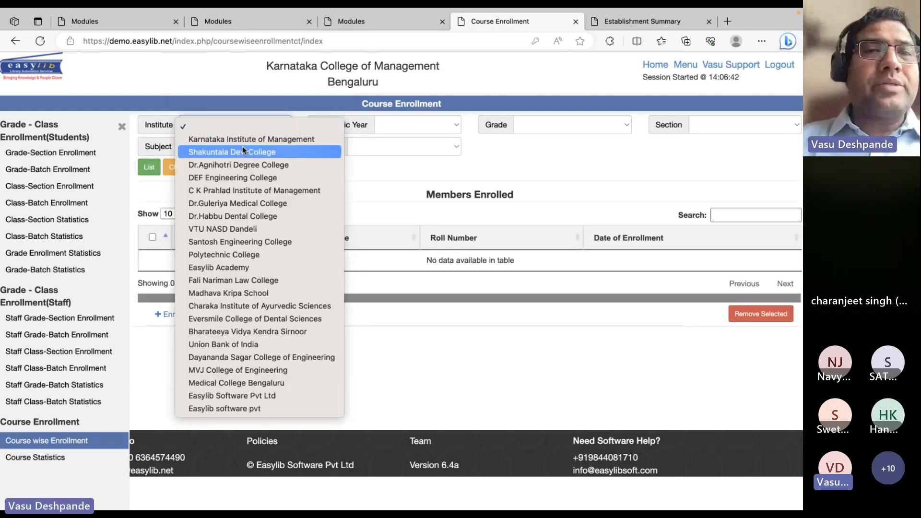
left_click(245, 190)
left_click(411, 120)
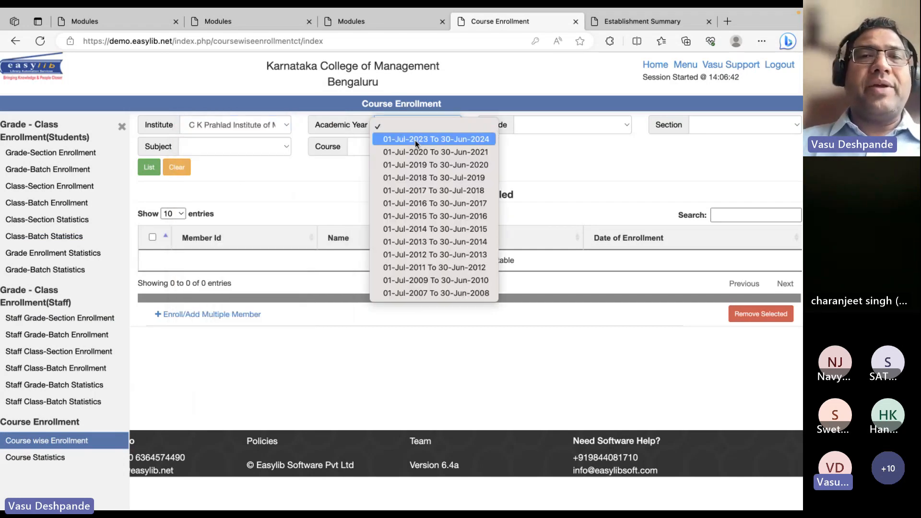
left_click(416, 140)
left_click(571, 130)
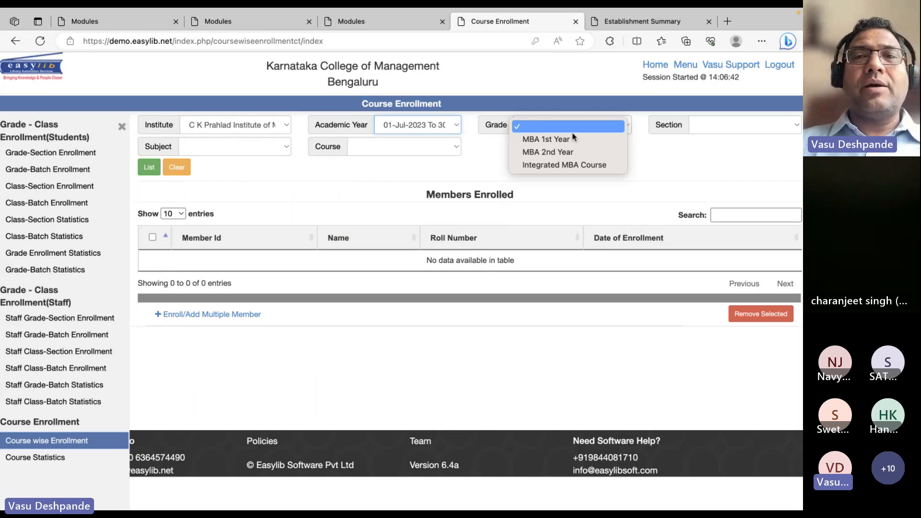
left_click(562, 165)
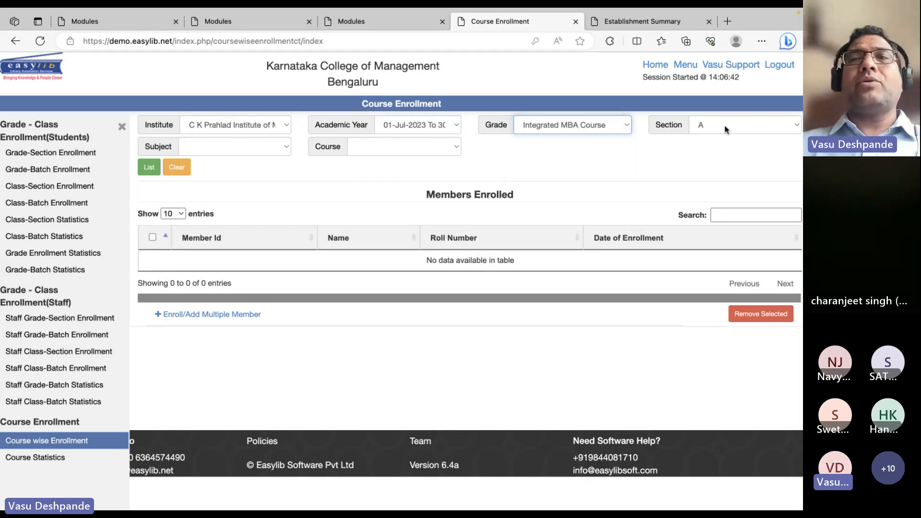
Step: List the members enrolled in subject 632: Strategic Information Management, course 632SP20: Strategic Information Management
left_click(232, 150)
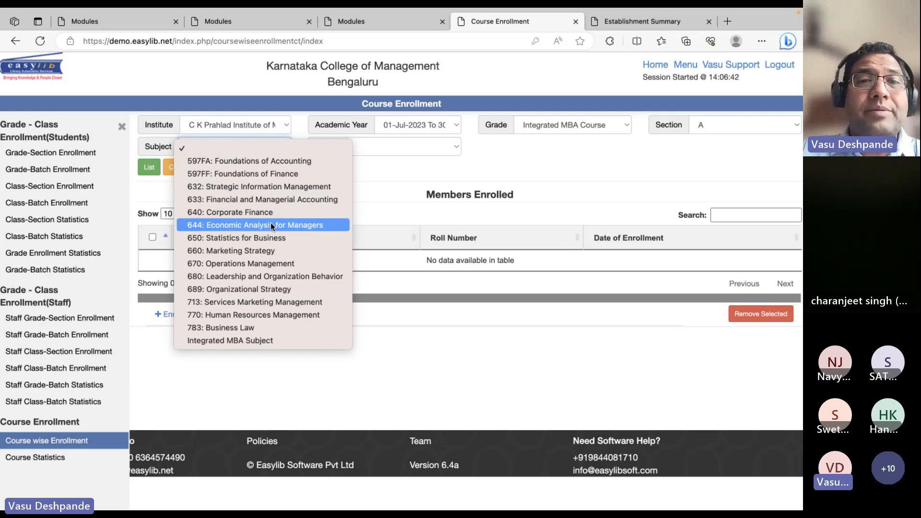
left_click(356, 174)
left_click(238, 147)
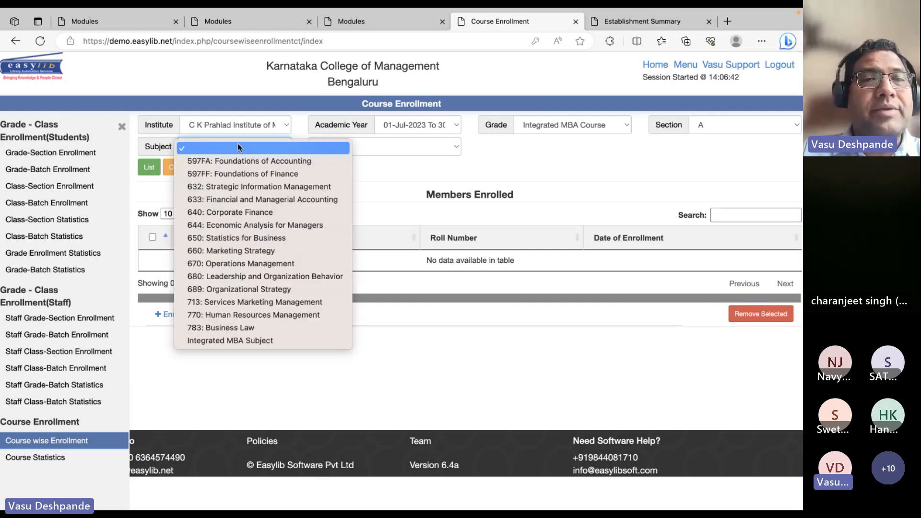
left_click(239, 187)
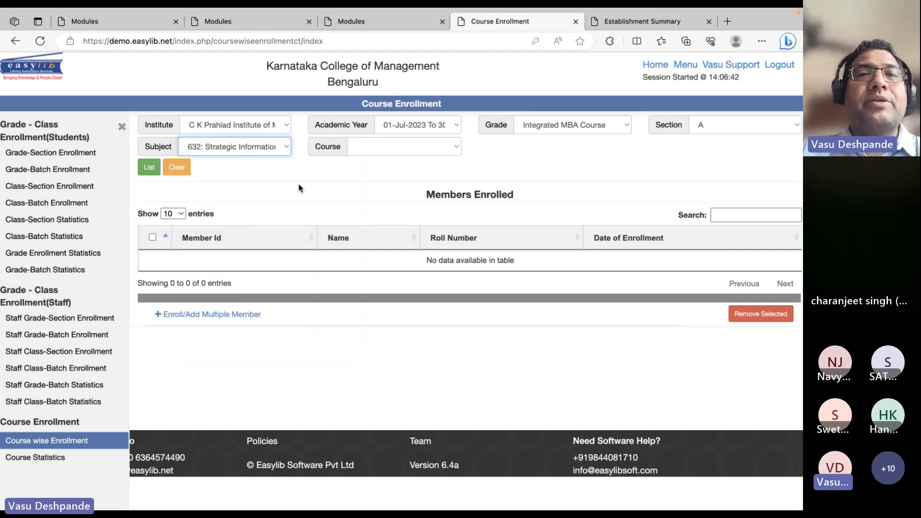
left_click(425, 149)
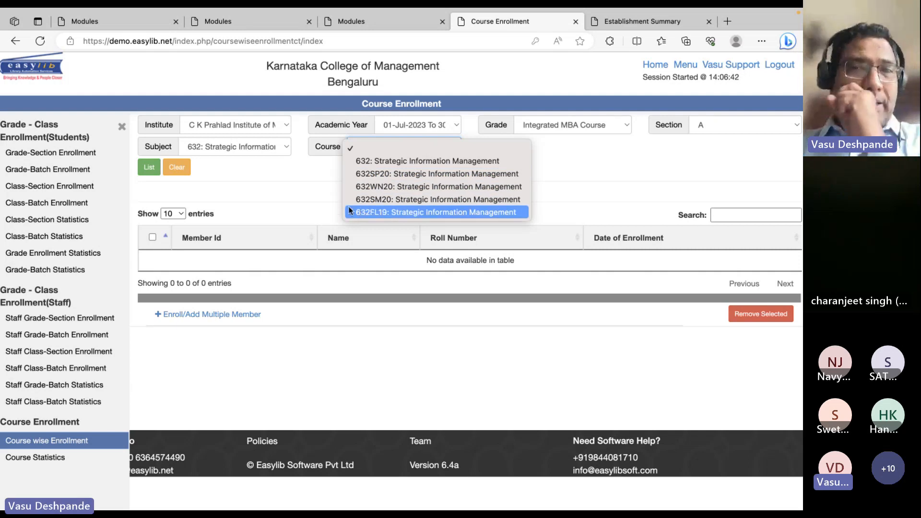
left_click(318, 186)
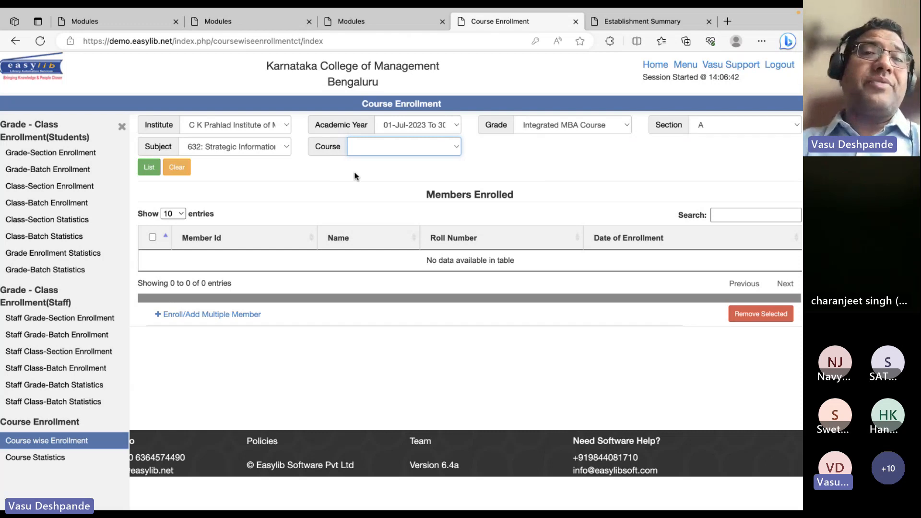
left_click(397, 151)
left_click(417, 173)
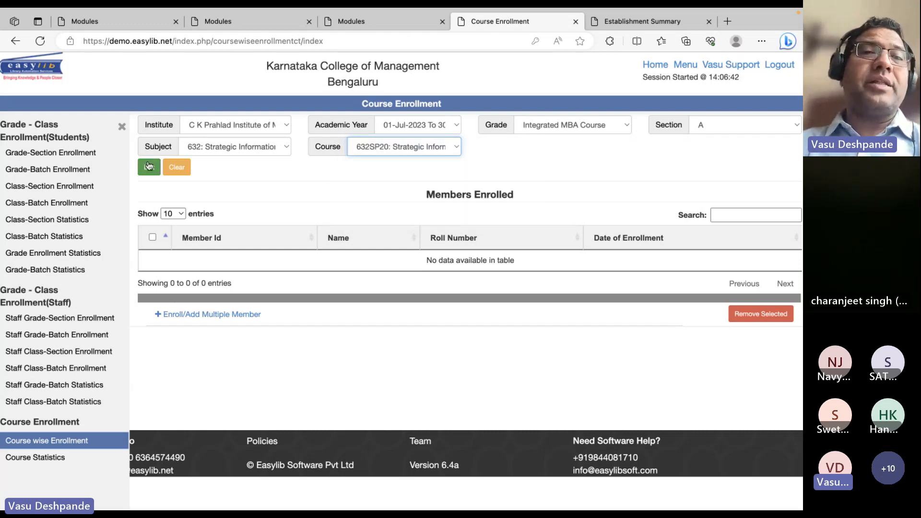
left_click(149, 166)
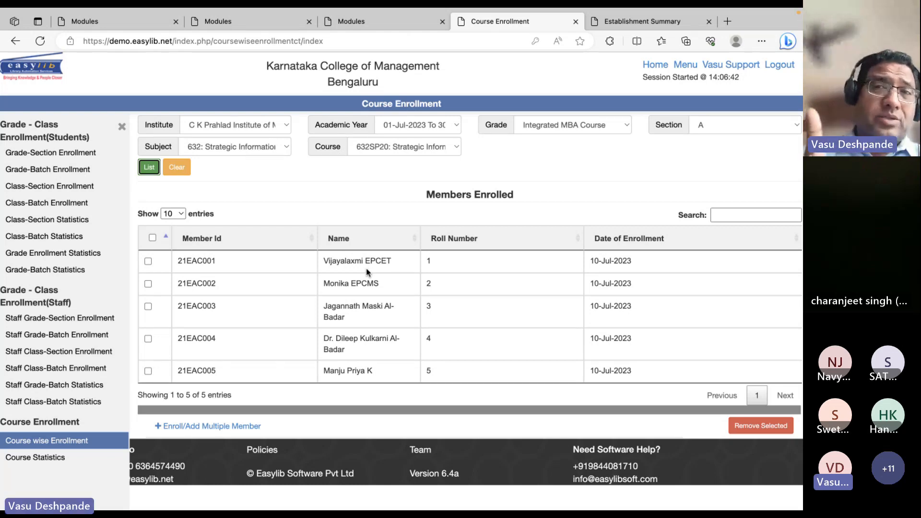
Step: Examine the available subjects and courses, the enrolled members, and the Grade - Class Enrollment(Staff) entries
left_click(280, 148)
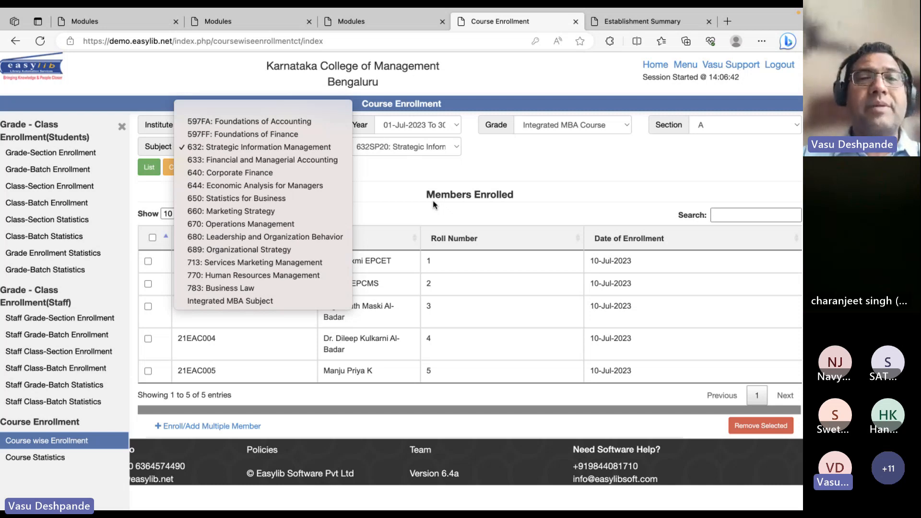
left_click(417, 194)
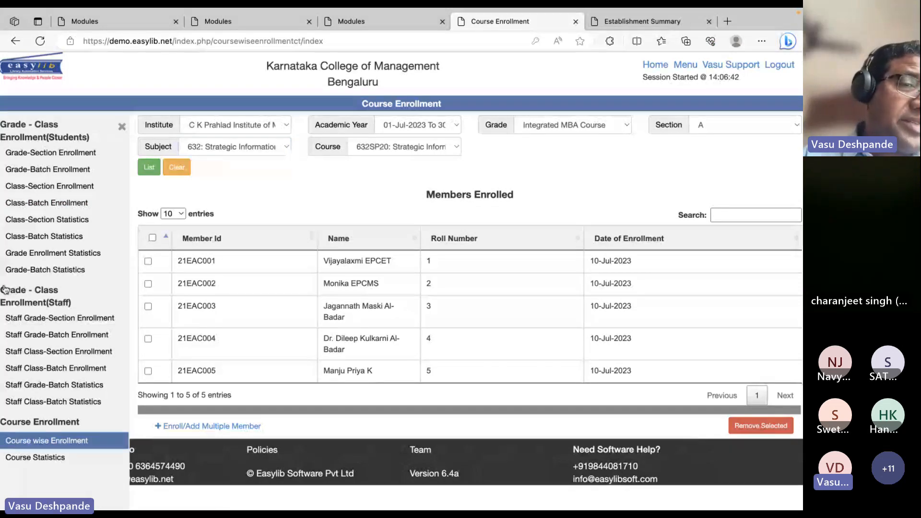
left_click_drag(5, 289, 104, 386)
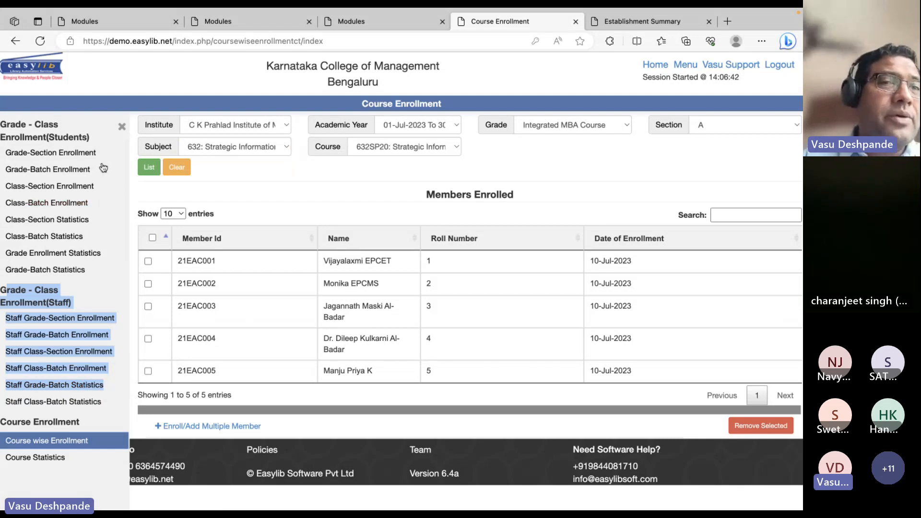
left_click(120, 322)
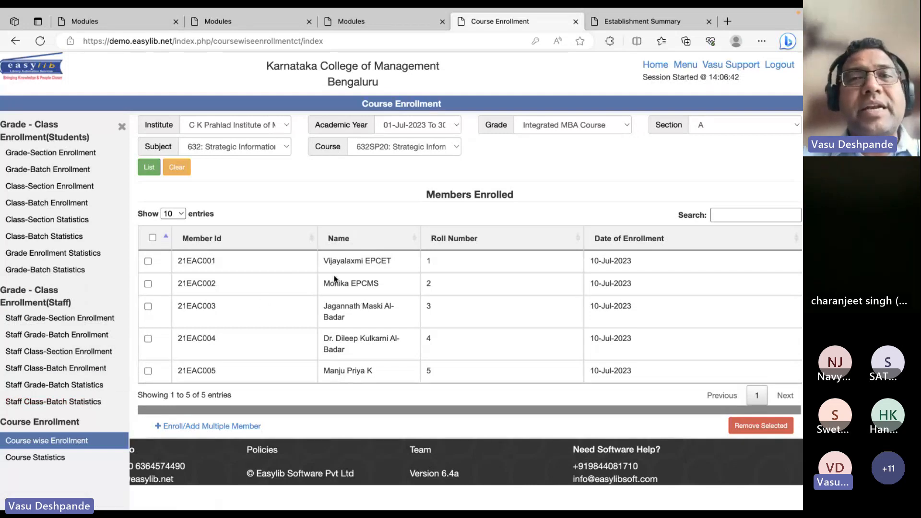
left_click(435, 145)
left_click(436, 146)
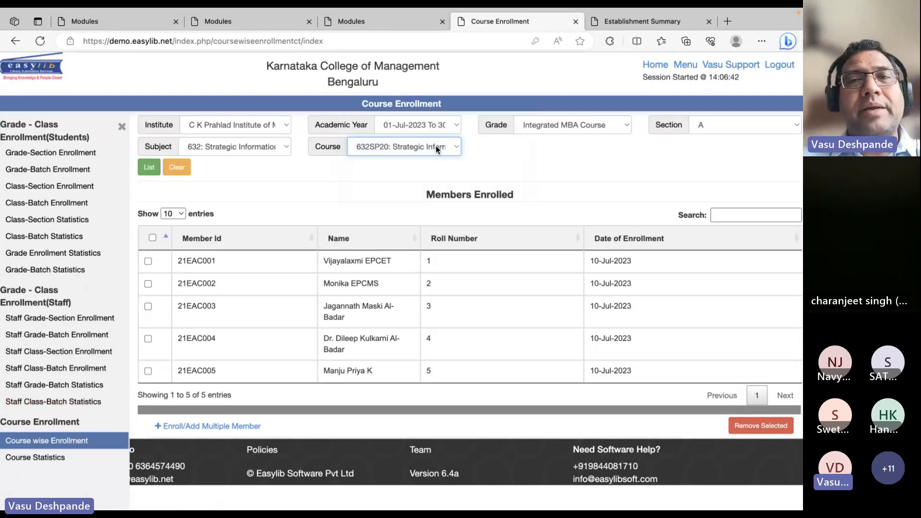
double_click(226, 263)
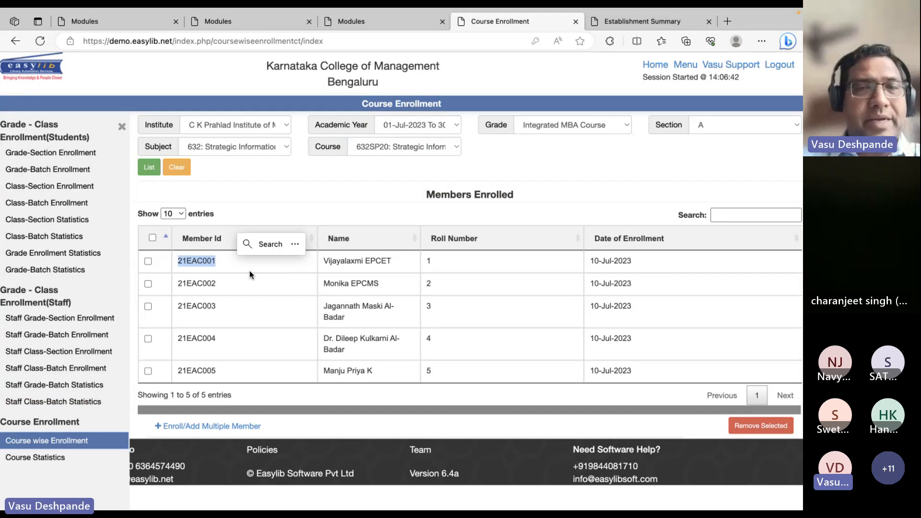
left_click(284, 279)
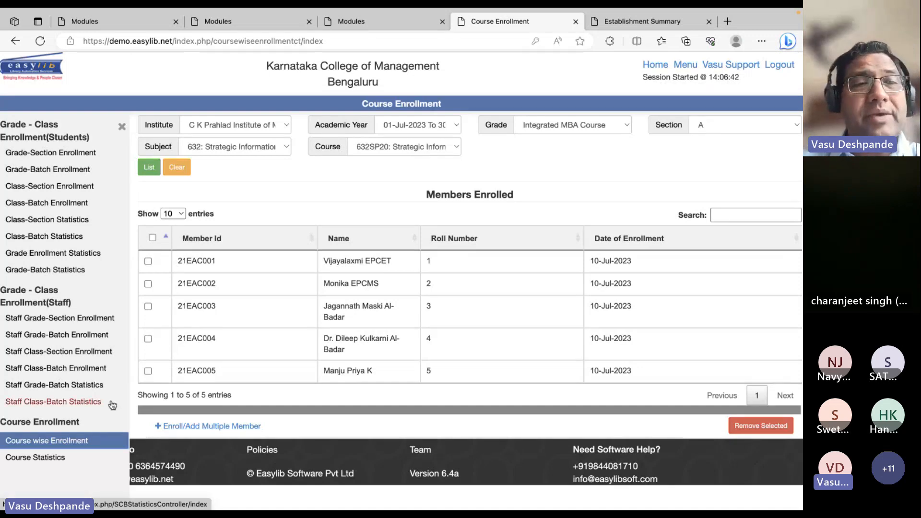
left_click_drag(113, 404, 27, 312)
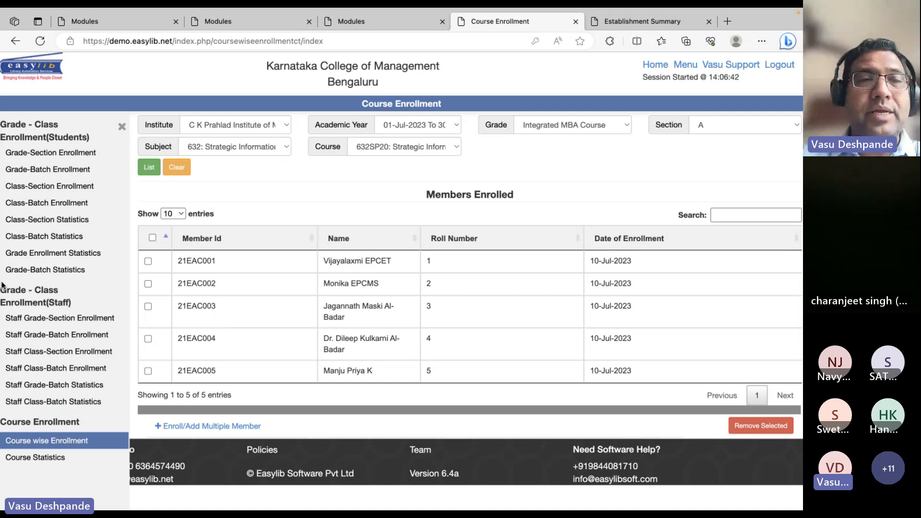
left_click_drag(2, 285, 131, 395)
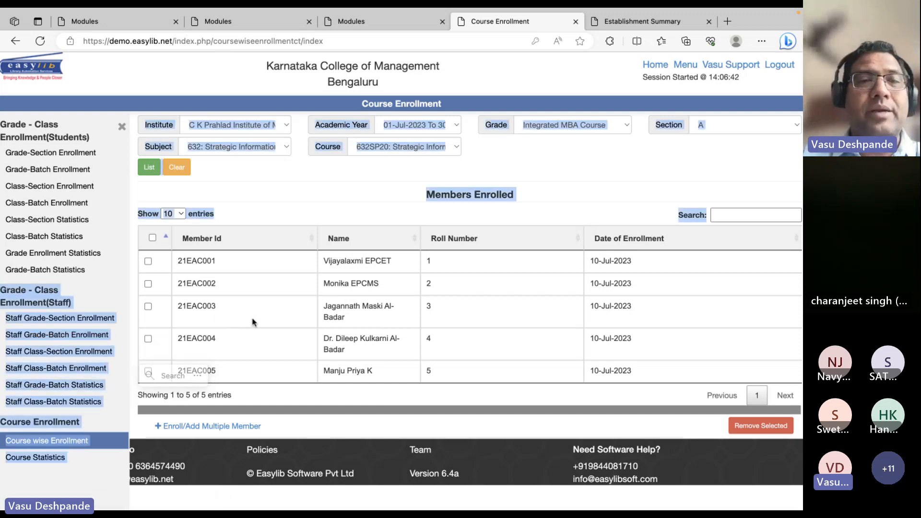
left_click(240, 331)
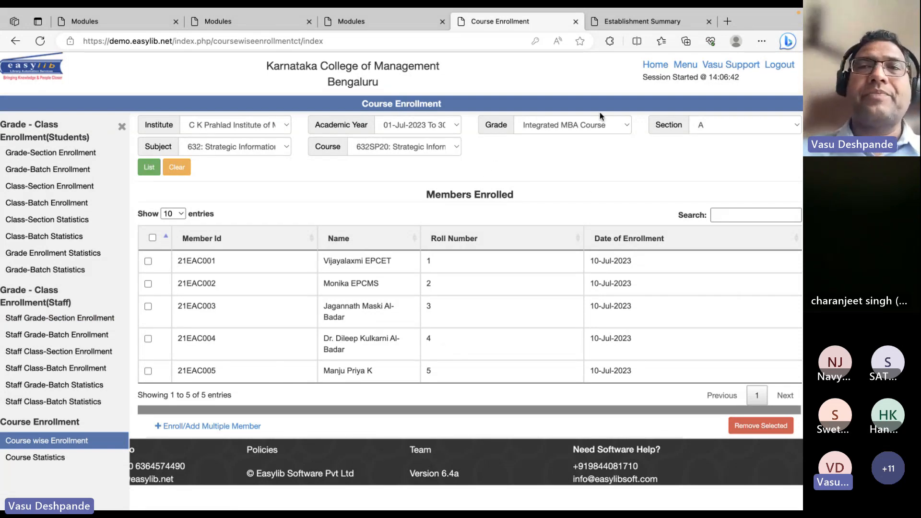
Step: Return to the list of modules, open A005 - Time Table, and view the TimeTable Periods list
left_click(677, 66)
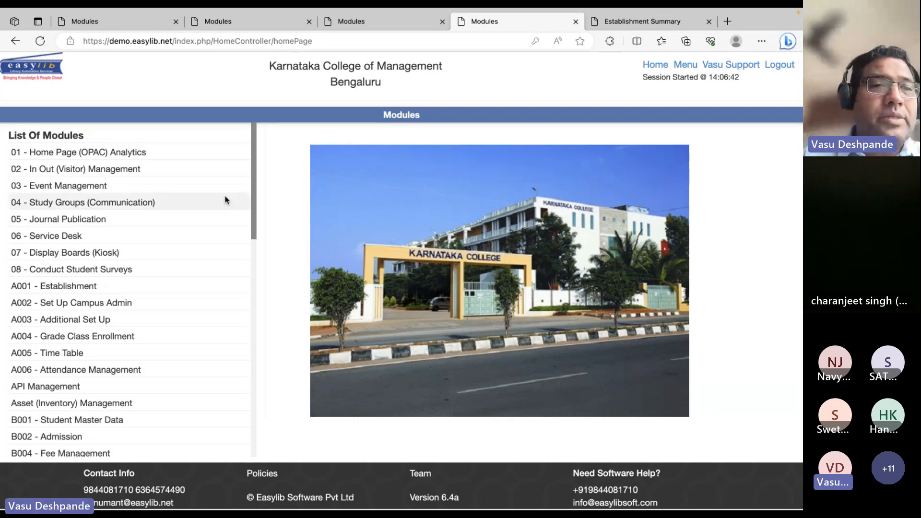
left_click(79, 352)
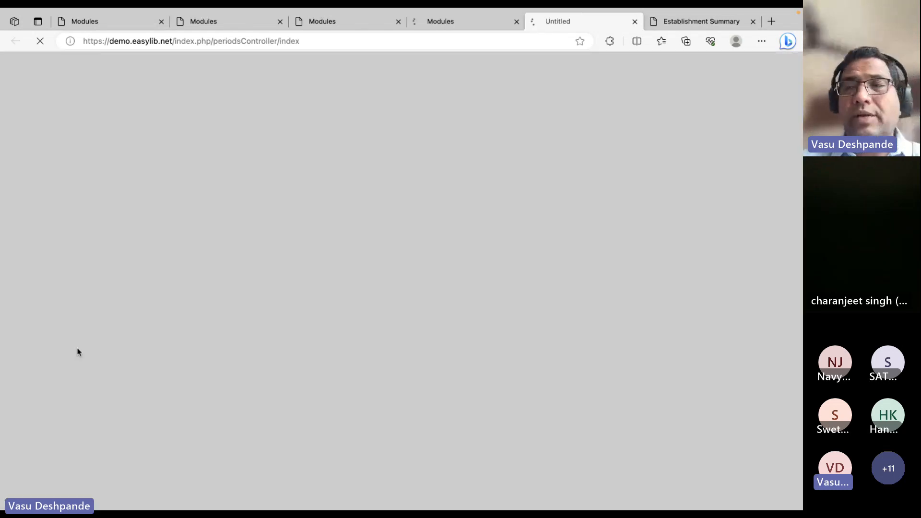
scroll(362, 287, "down", 2)
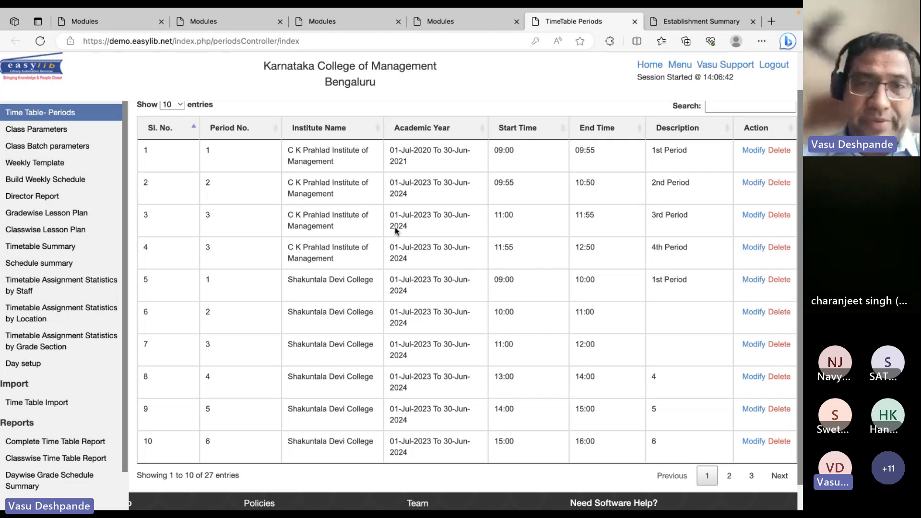
scroll(395, 226, "up", 3)
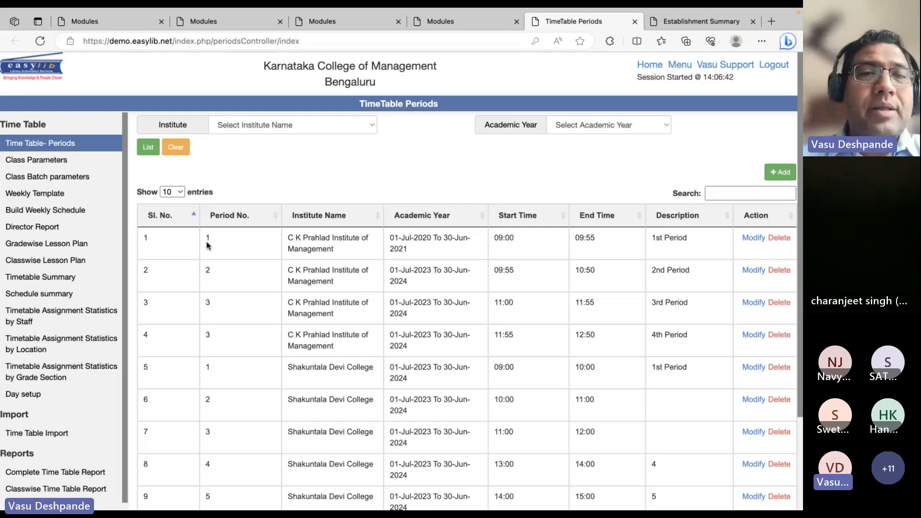
Step: Examine the institutes, academic years, and start and end times of the timetable periods, including the second page of entries
double_click(316, 249)
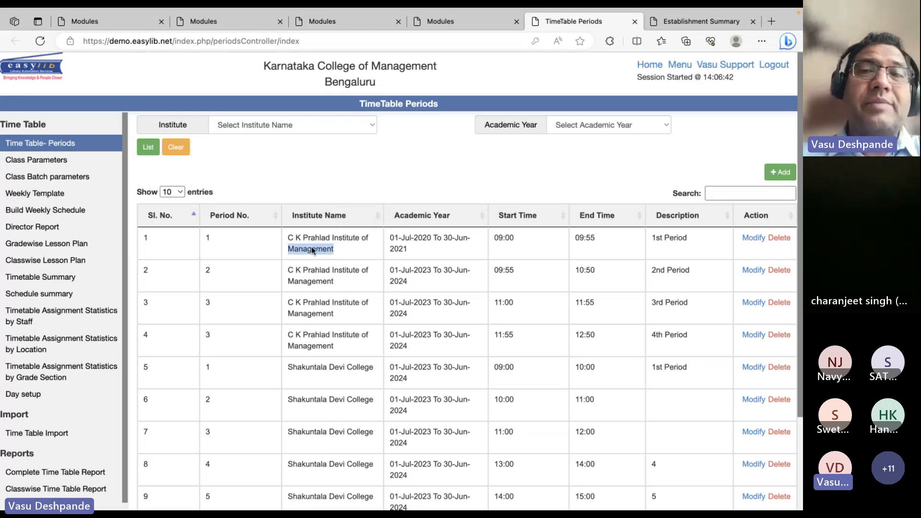
left_click(497, 242)
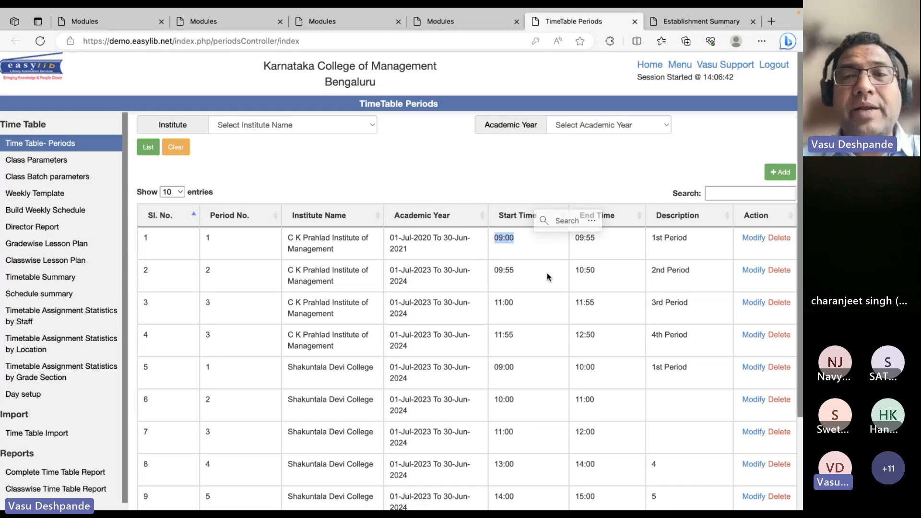
scroll(397, 362, "down", 2)
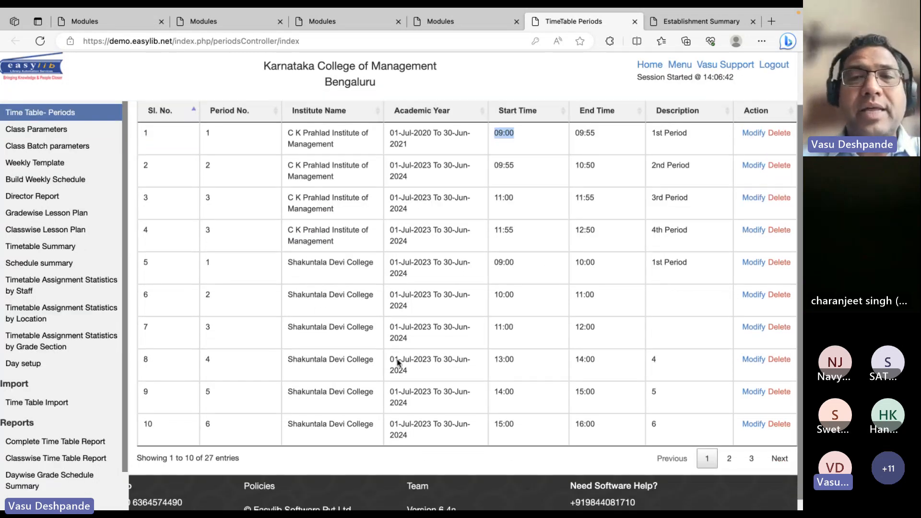
left_click_drag(289, 267, 408, 277)
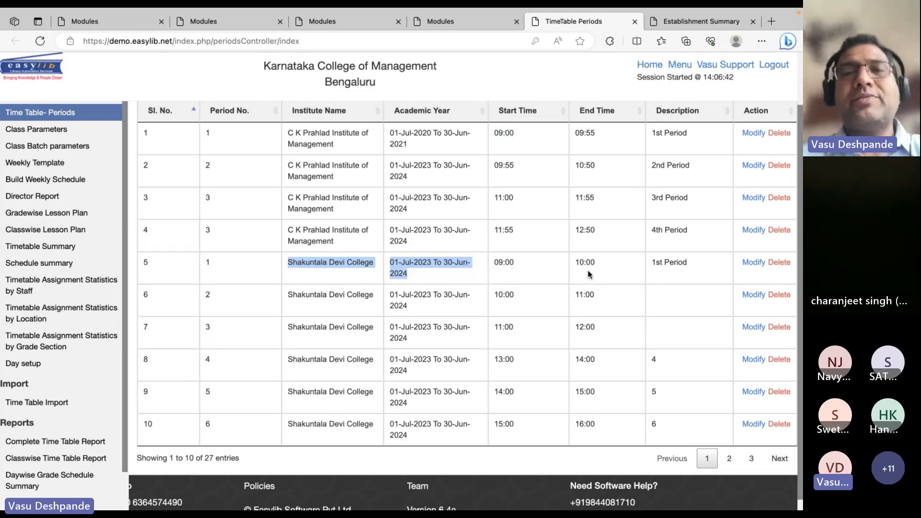
left_click(534, 307)
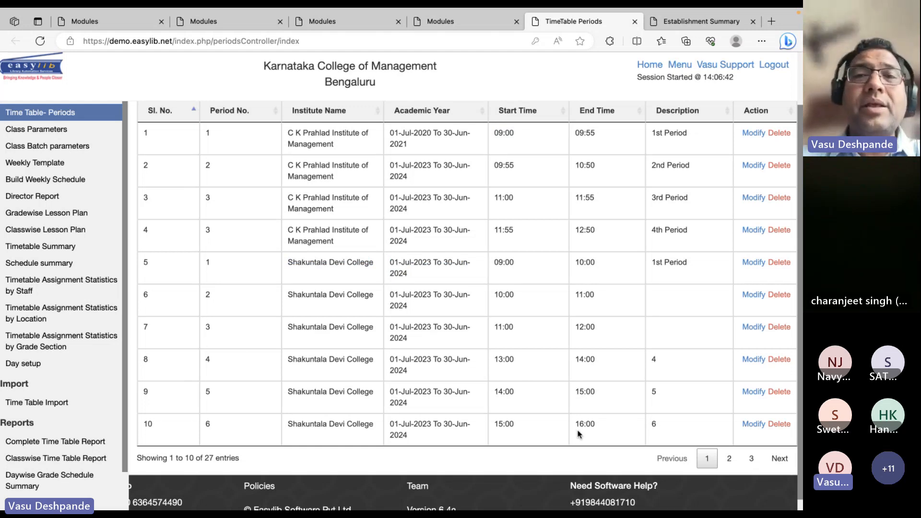
left_click_drag(530, 145, 566, 178)
double_click(556, 355)
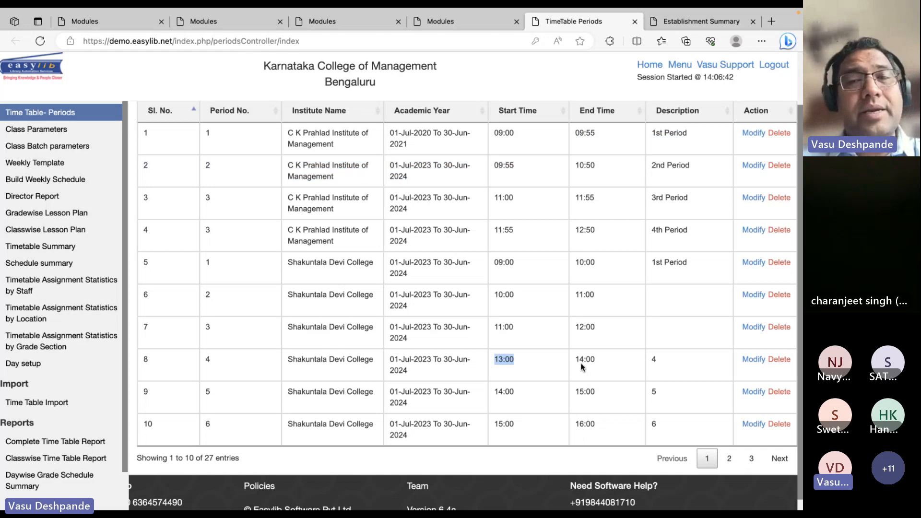
left_click_drag(581, 366, 588, 370)
left_click(729, 459)
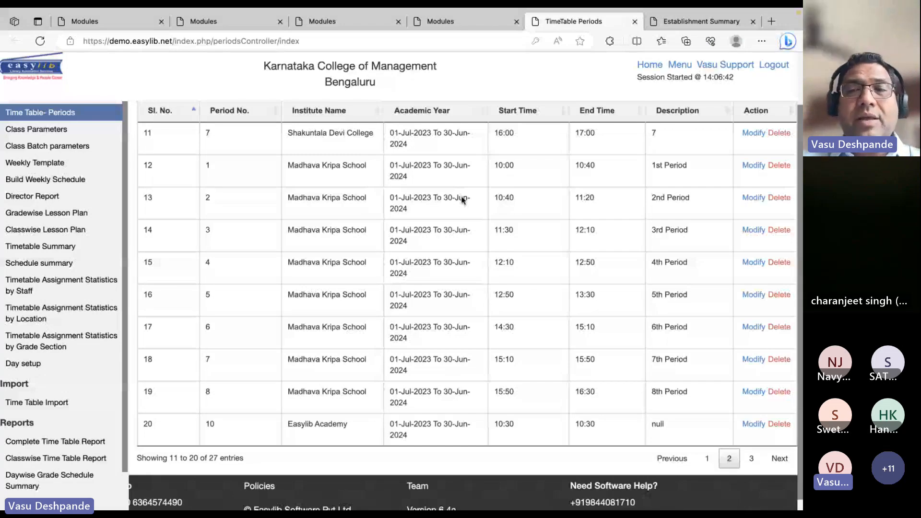
left_click(708, 458)
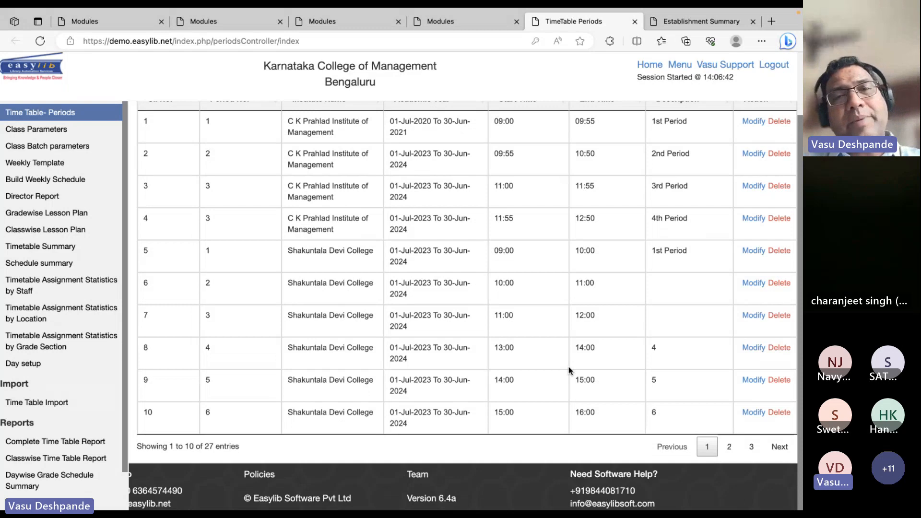
scroll(559, 365, "up", 3)
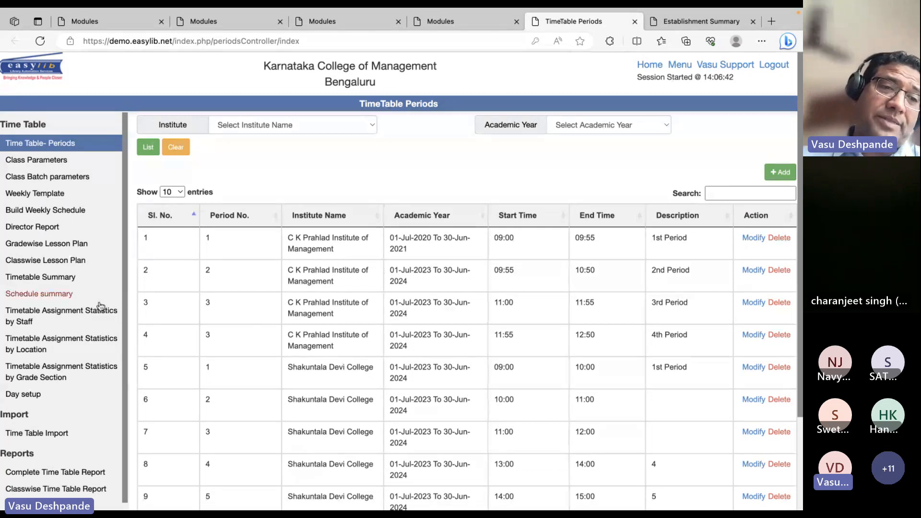
Step: Look over the Time Table module's functions and open Class Parameters
scroll(87, 323, "down", 3)
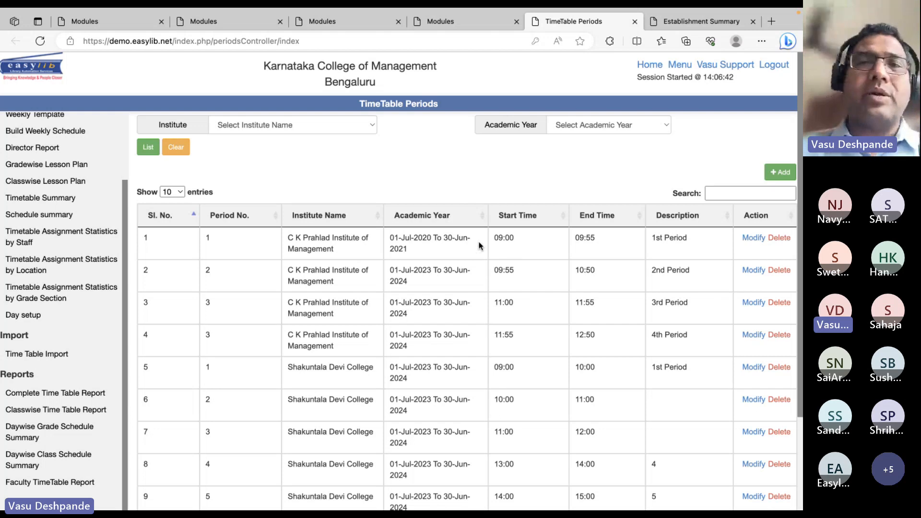
scroll(86, 238, "up", 3)
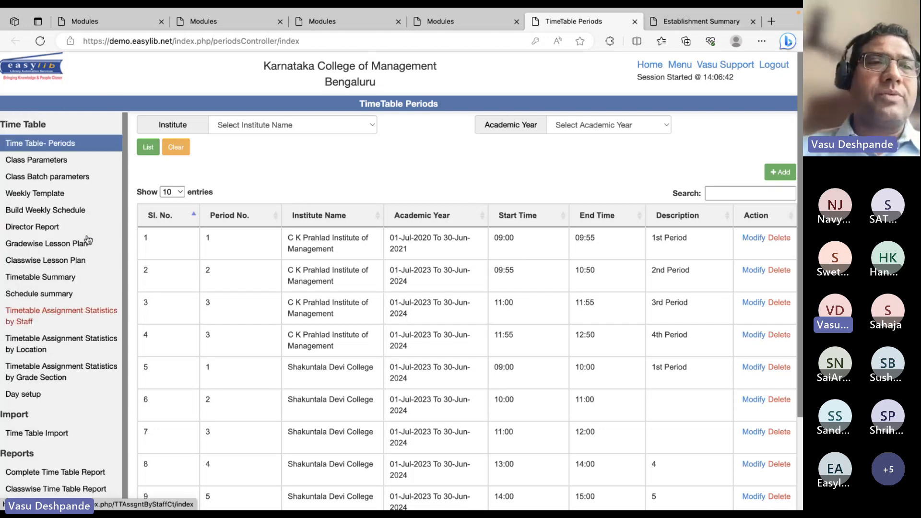
left_click(50, 162)
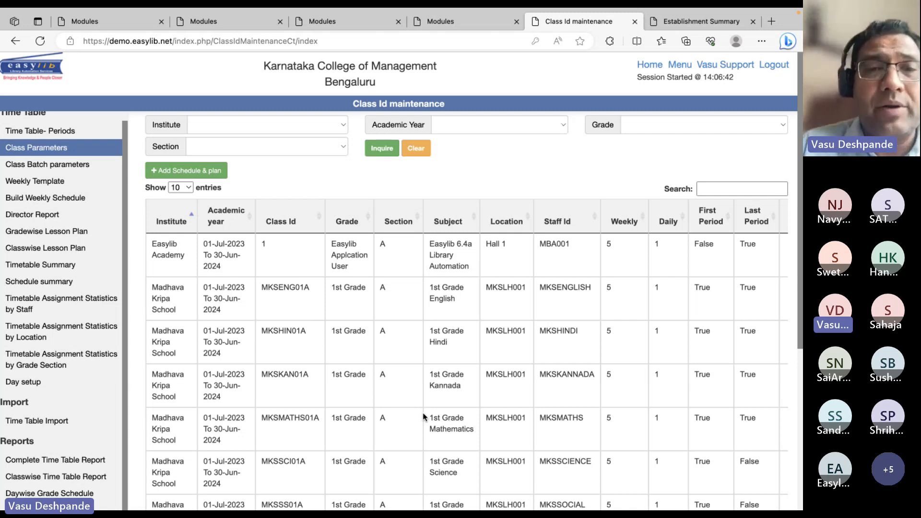
Step: List the class IDs of Madhava Kripa School for the academic year 01-Jul-2023 To 30-Jun-2024
left_click(290, 127)
left_click(291, 127)
key("m")
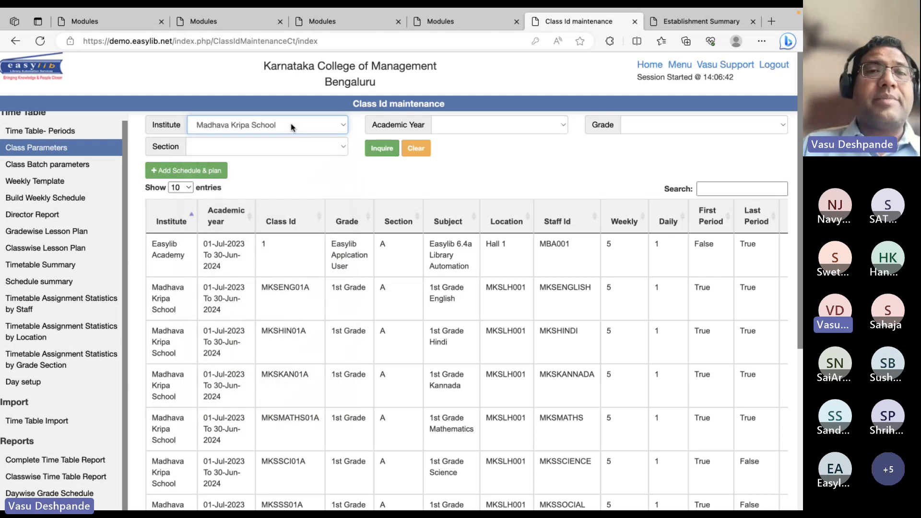
left_click(465, 126)
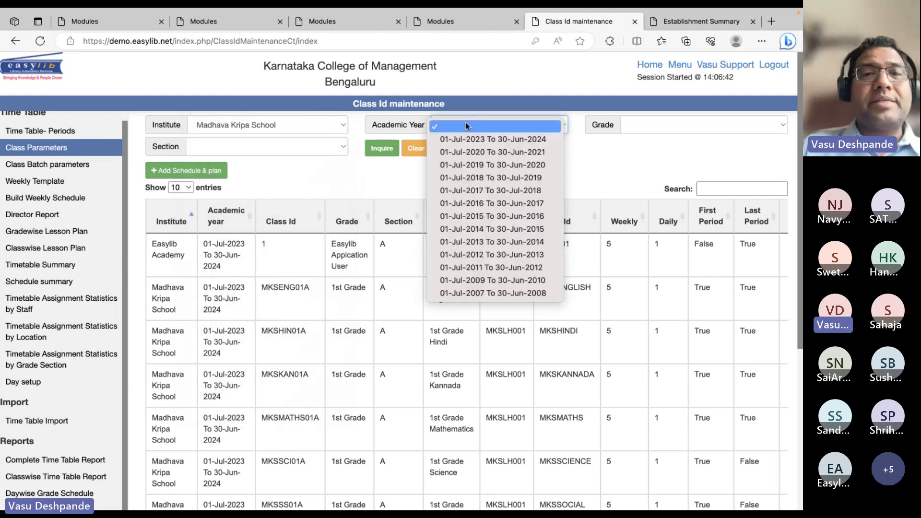
left_click(466, 126)
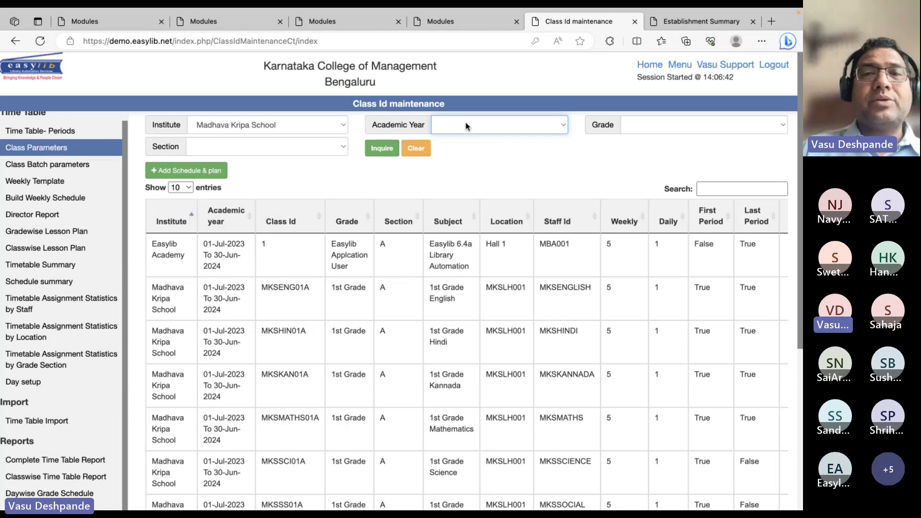
left_click(465, 125)
left_click(468, 139)
left_click(384, 149)
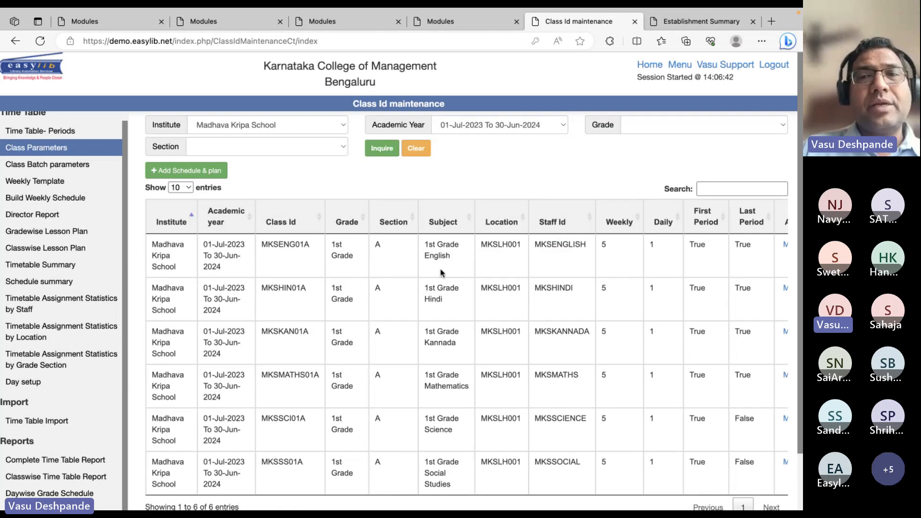
Step: Examine the weekly and daily class counts, subjects, staff IDs and first and last period settings of the 1st Grade classes
double_click(606, 246)
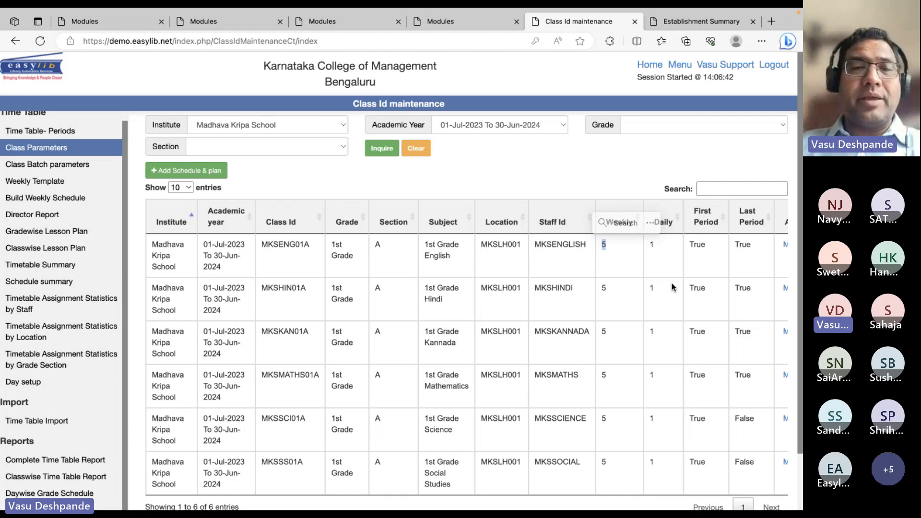
left_click(449, 428)
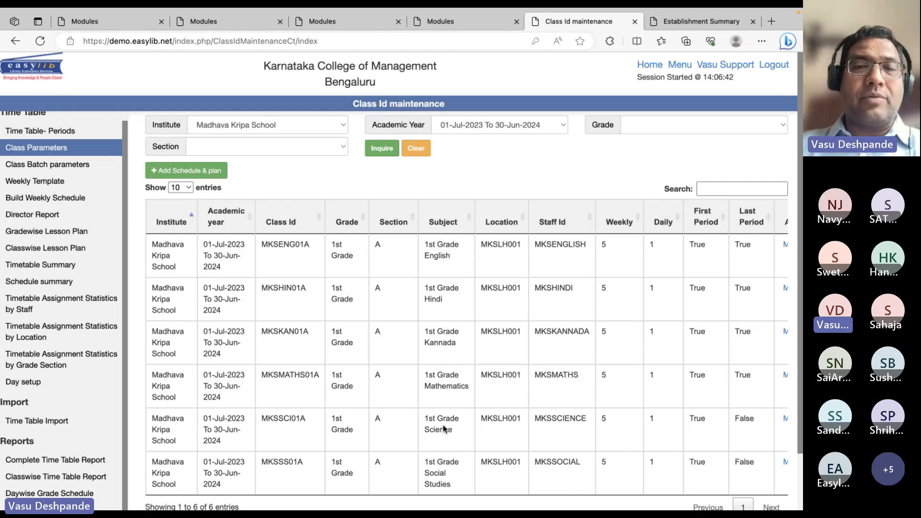
double_click(442, 424)
left_click(437, 424)
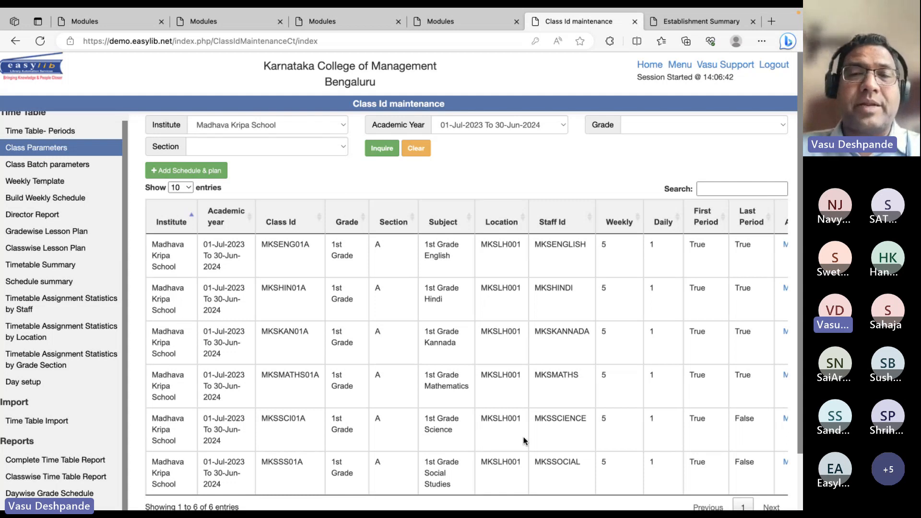
scroll(485, 426, "down", 2)
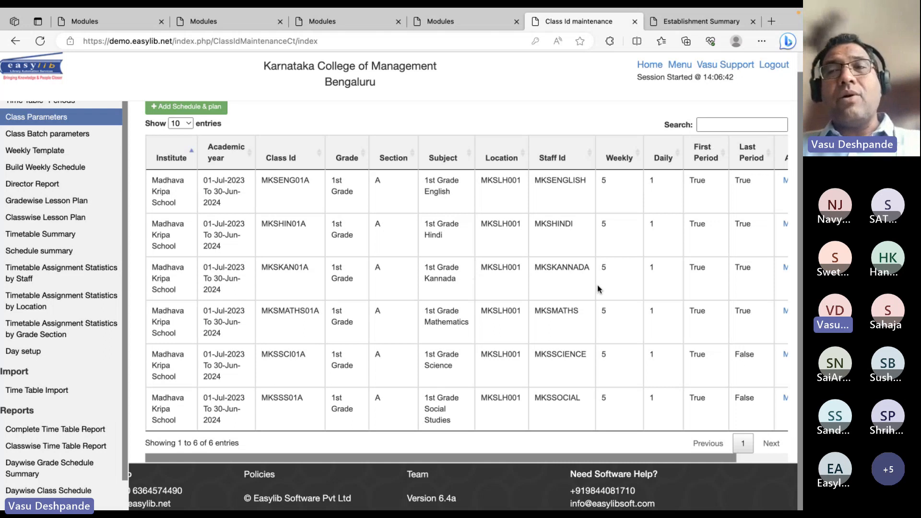
scroll(598, 288, "right", 3)
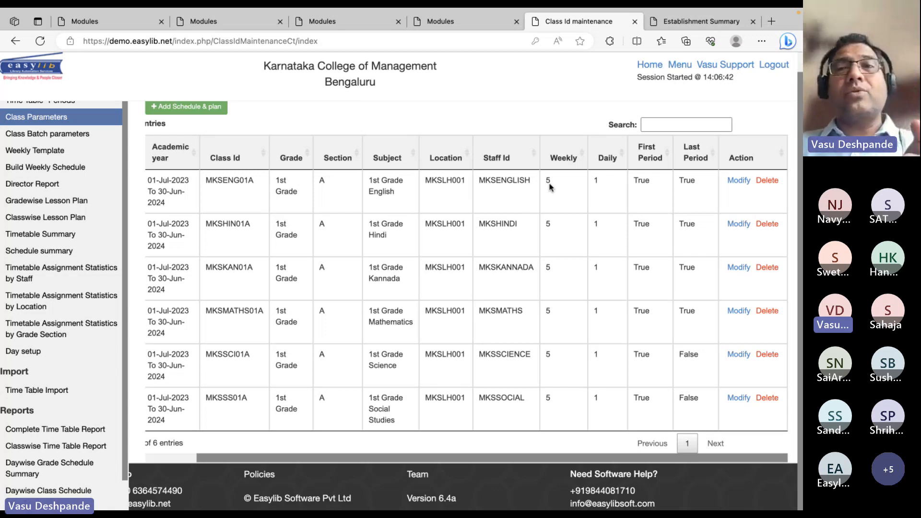
left_click_drag(558, 185, 540, 180)
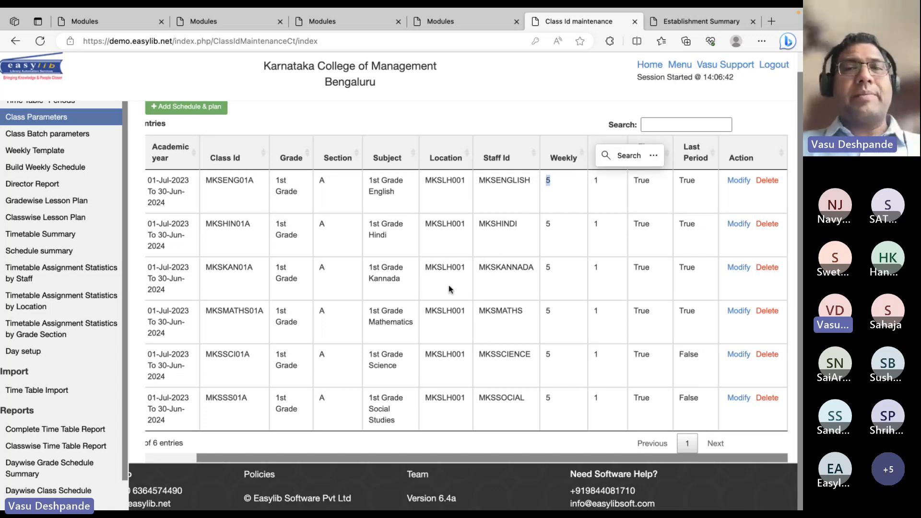
Step: List the class IDs of Shakuntala Devi College for the same academic year and check the grade and staff ID of class 21BCOMBM
left_click(168, 459)
scroll(260, 173, "up", 1)
scroll(260, 173, "up", 2)
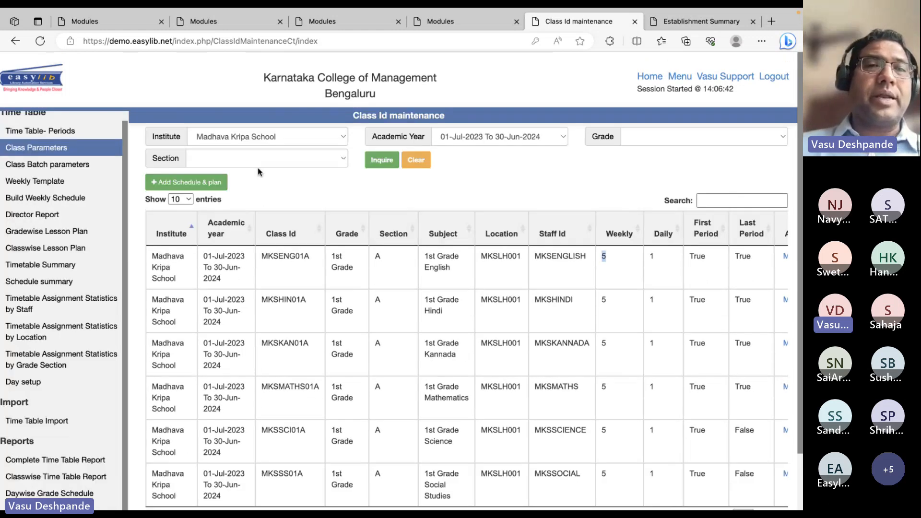
left_click(263, 125)
key("s")
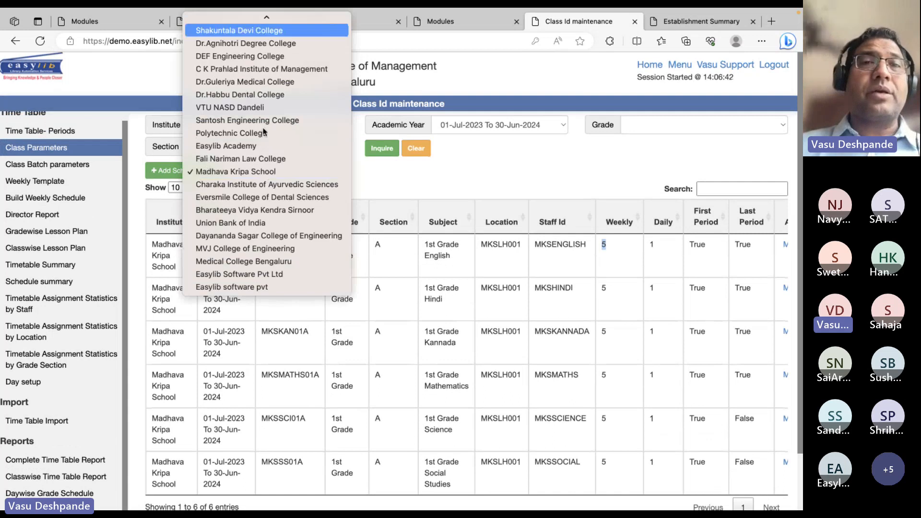
key("u")
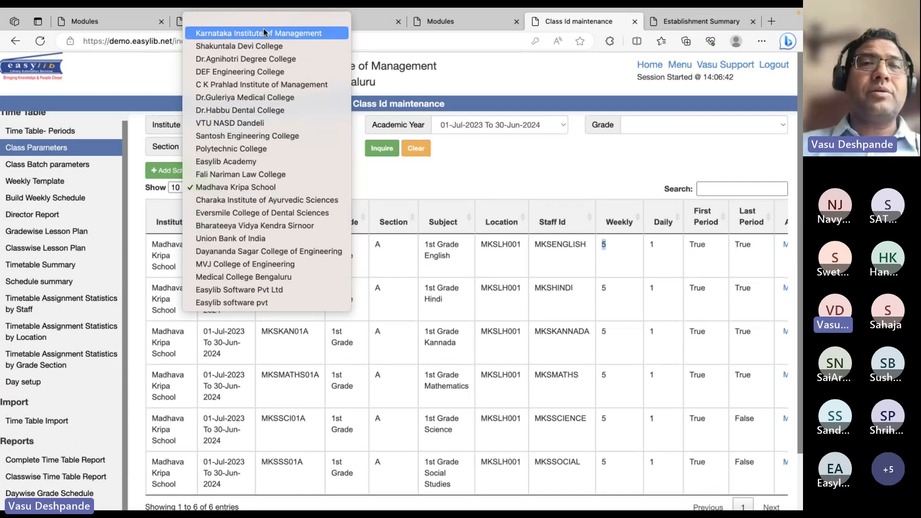
left_click(263, 44)
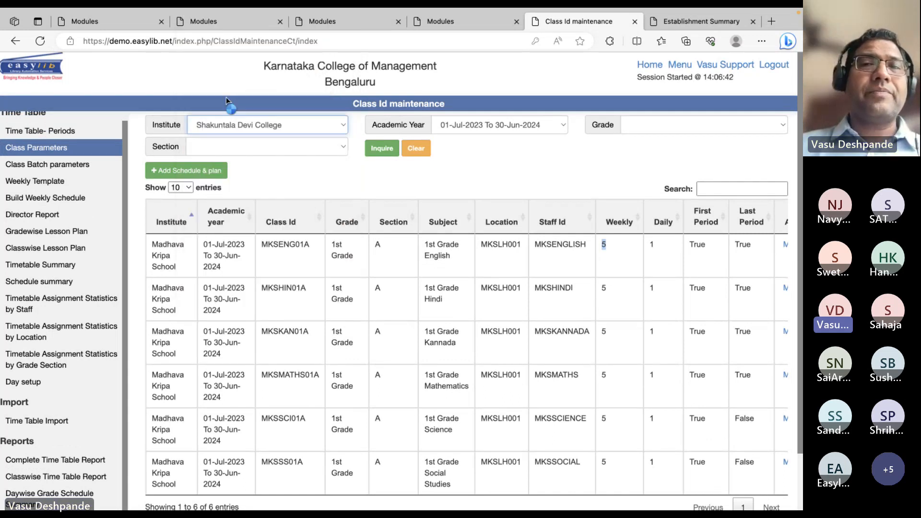
left_click(382, 148)
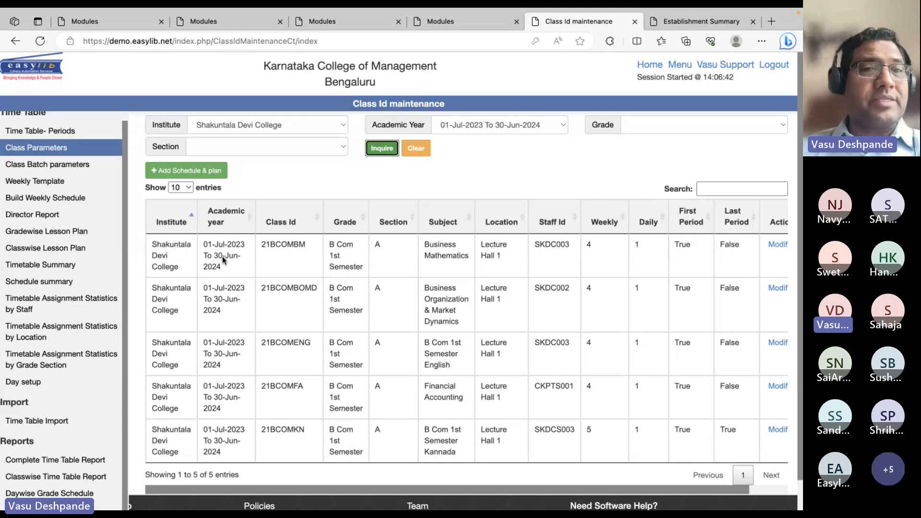
double_click(347, 262)
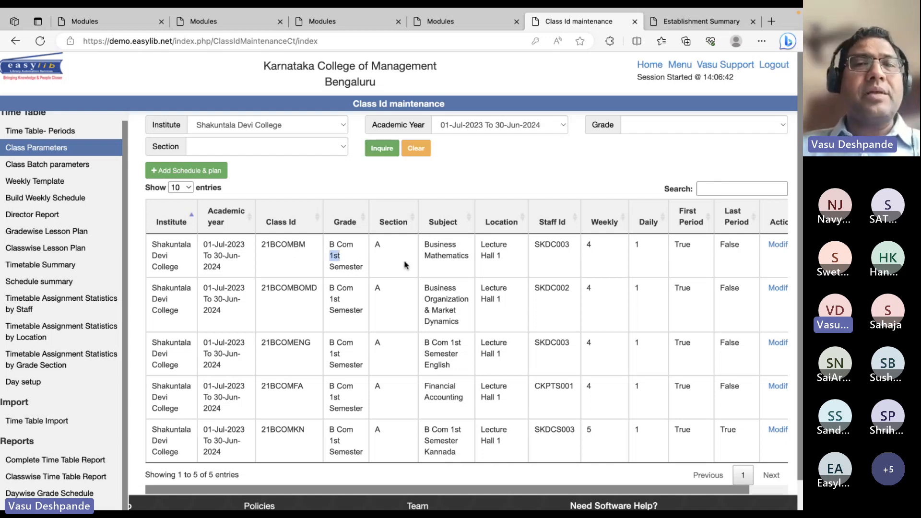
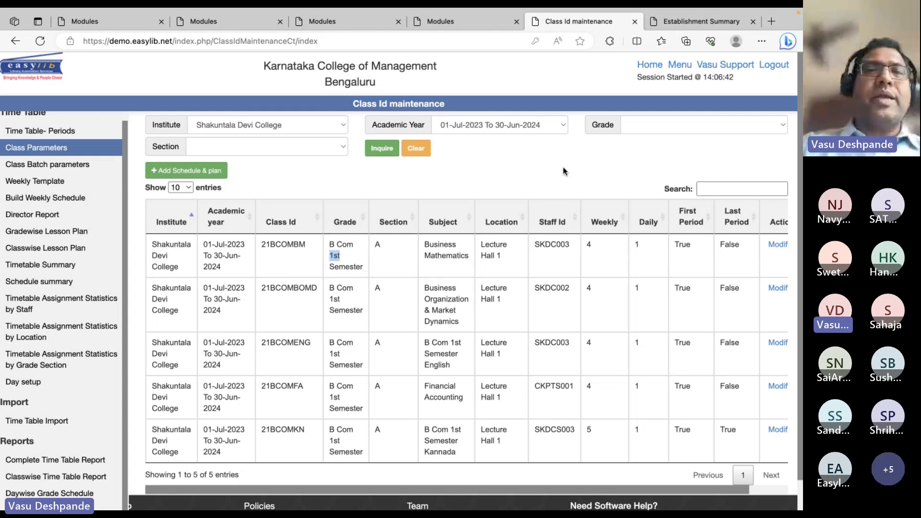
double_click(562, 248)
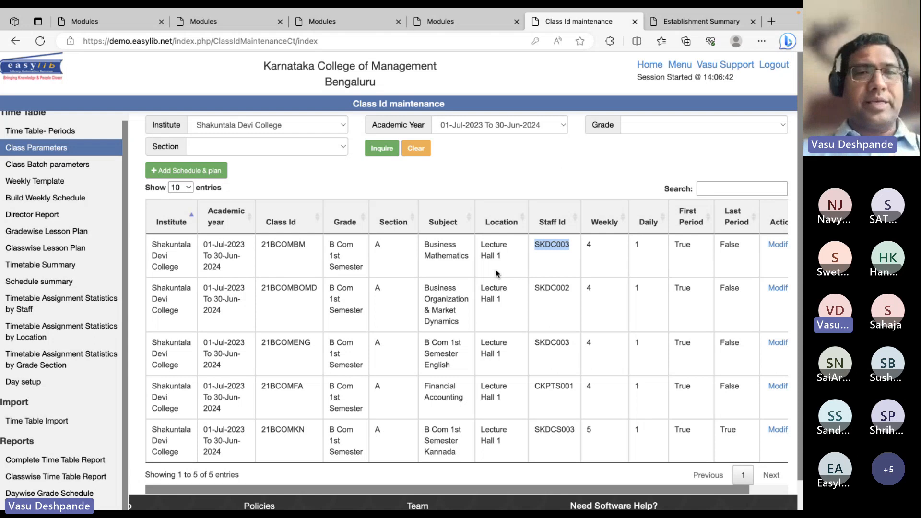
Step: Open Class Batch parameters and list the batch entries without any filter
left_click(75, 166)
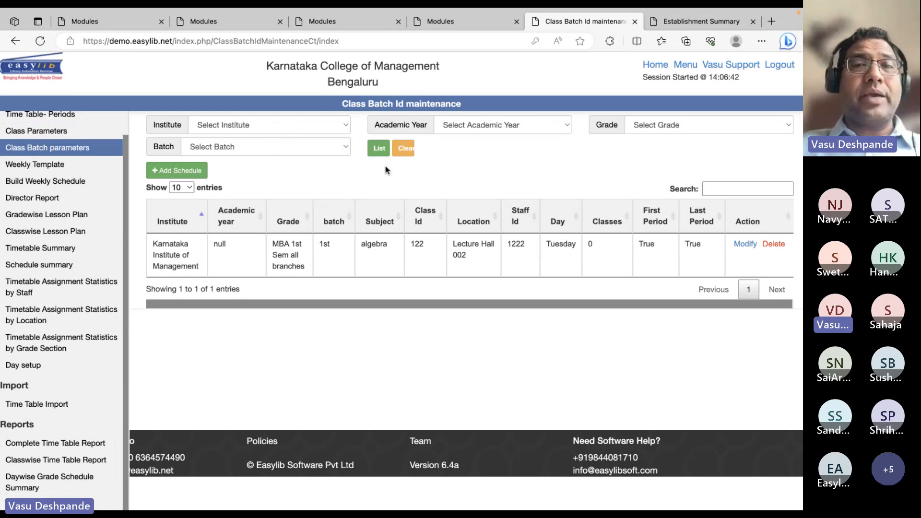
left_click(382, 152)
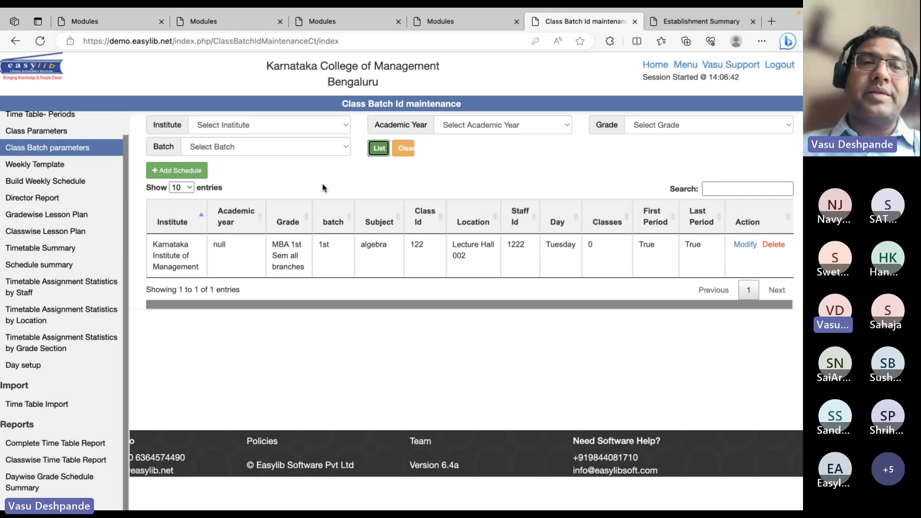
Step: Open Weekly Template and list the entries of Shakuntala Devi College for 01-Jul-2023 To 30-Jun-2024, grade B Com 1st Semester, section A
left_click(48, 166)
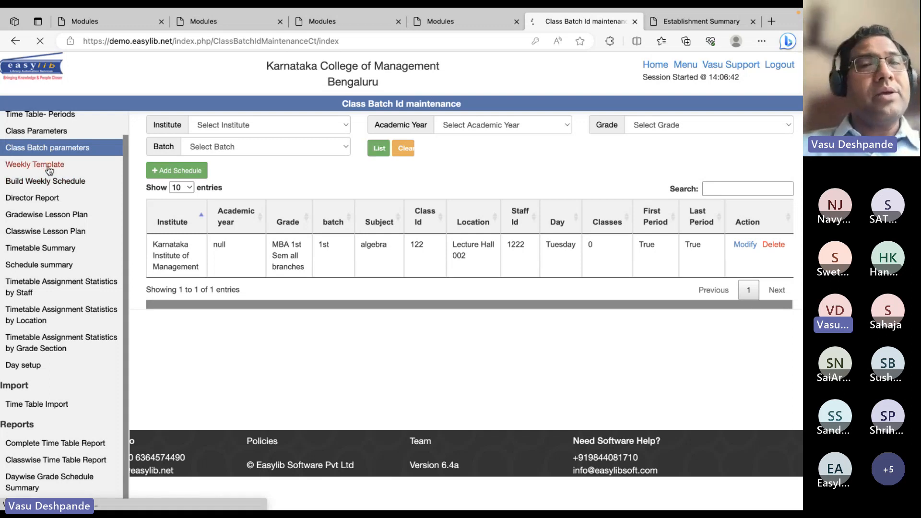
left_click(277, 124)
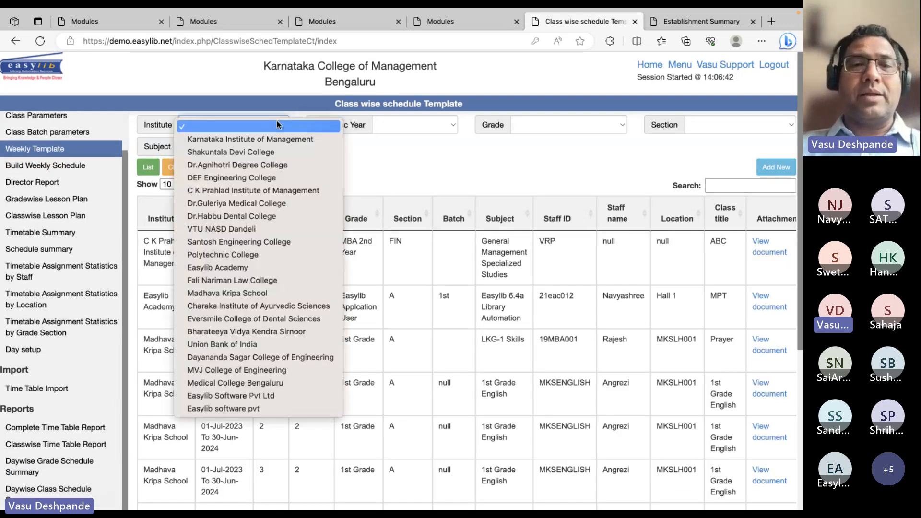
left_click(277, 124)
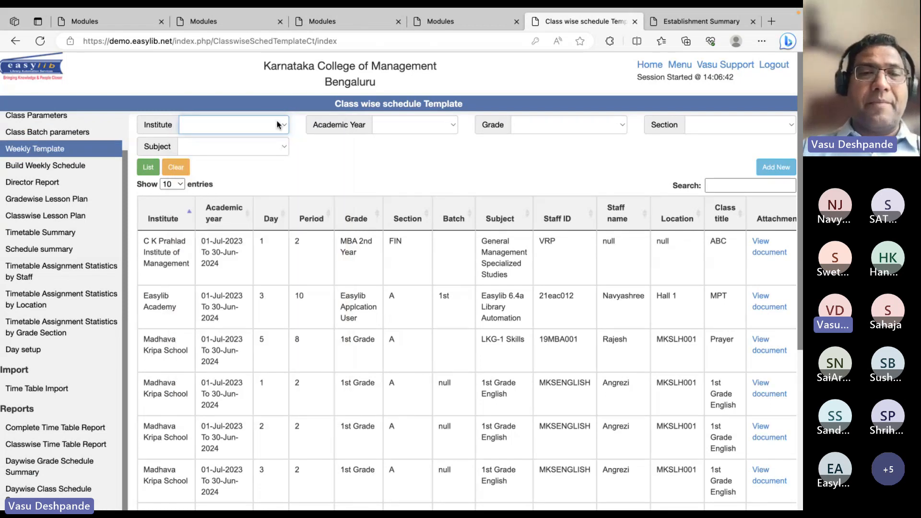
key("s")
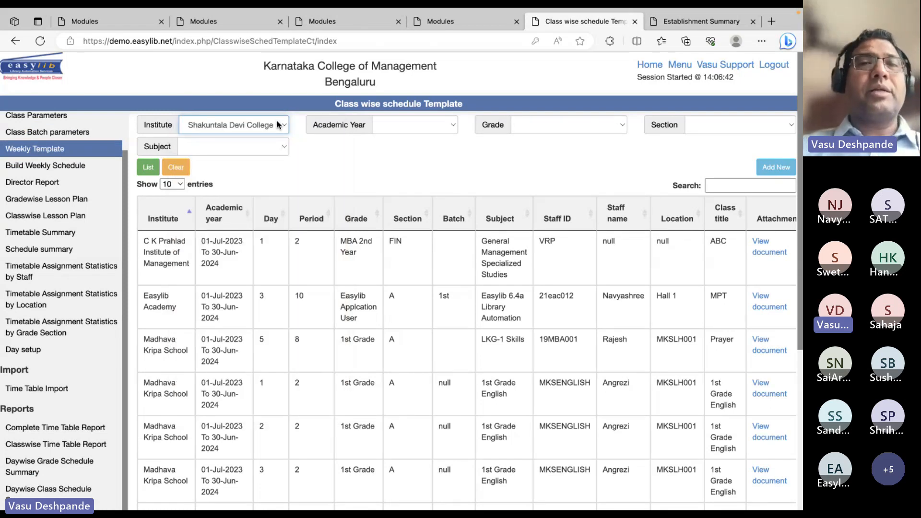
left_click(396, 125)
left_click(405, 139)
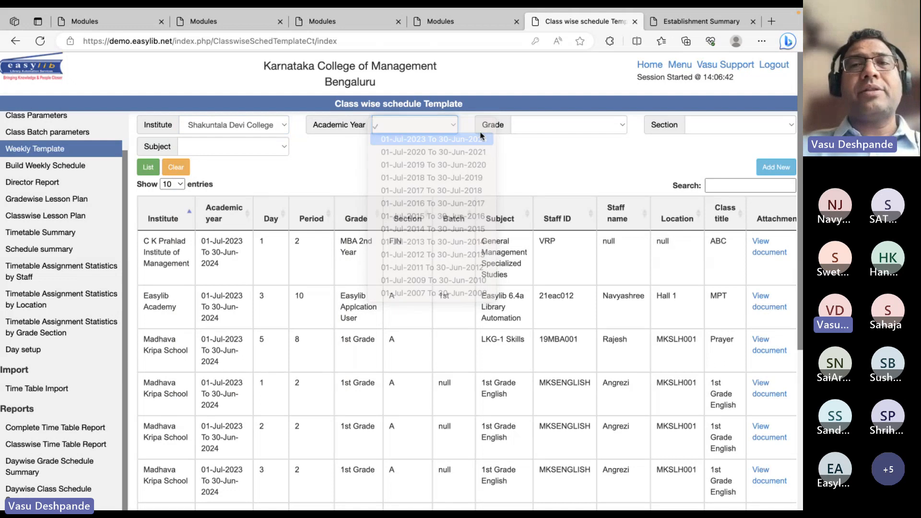
left_click(551, 126)
left_click(553, 140)
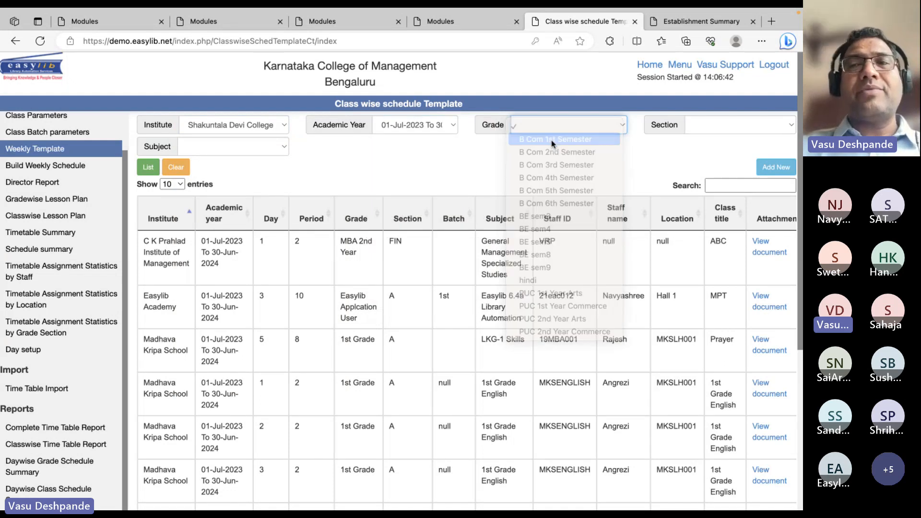
left_click(704, 127)
left_click(702, 139)
left_click(148, 167)
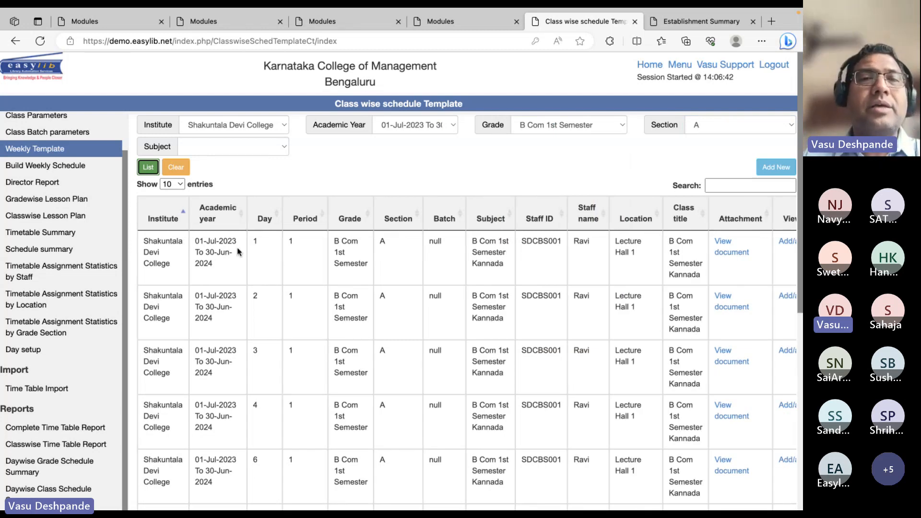
Step: Examine the days, periods, subjects and locations in the weekly template, highlighting the day 1, period 1 Sanskrit entry
scroll(253, 253, "down", 3)
scroll(254, 258, "up", 4)
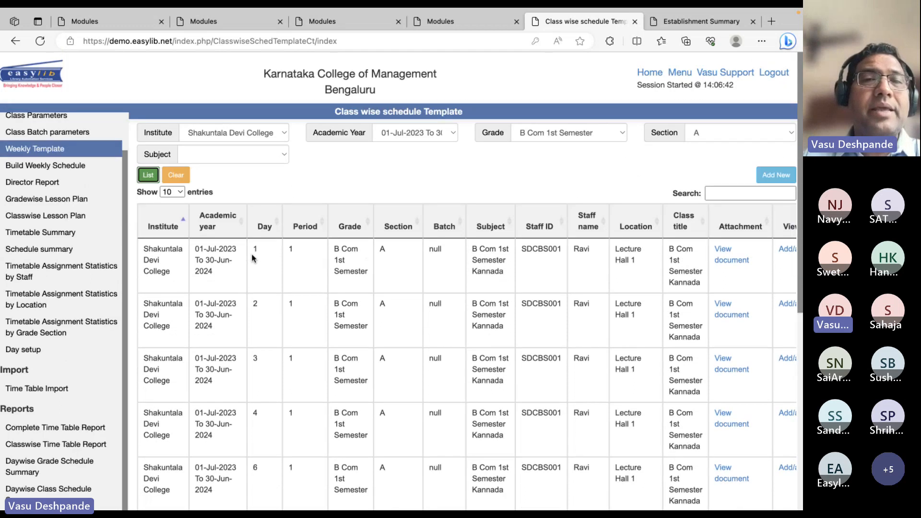
scroll(254, 261, "down", 1)
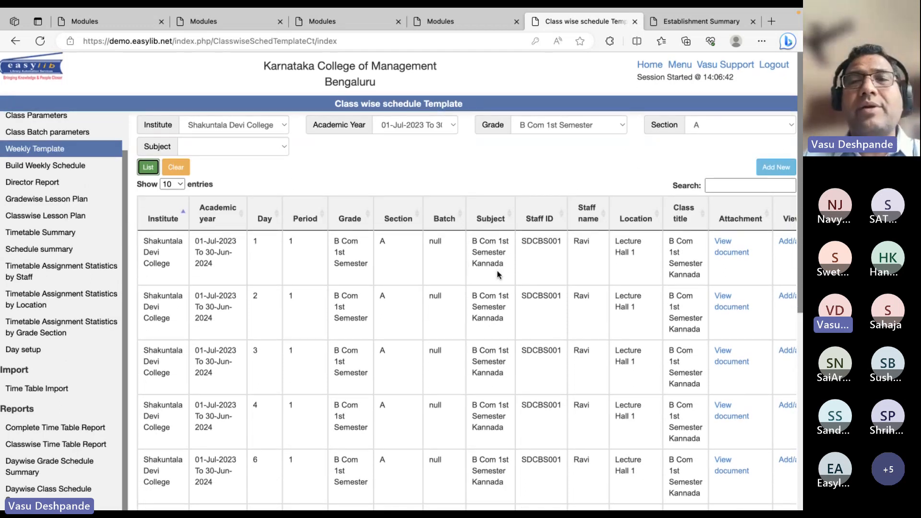
scroll(498, 274, "down", 3)
scroll(497, 275, "down", 5)
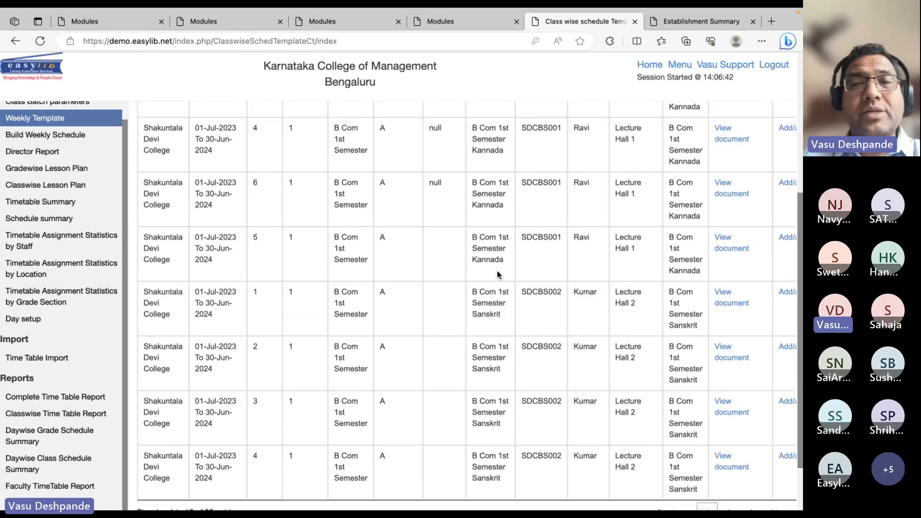
scroll(497, 274, "down", 1)
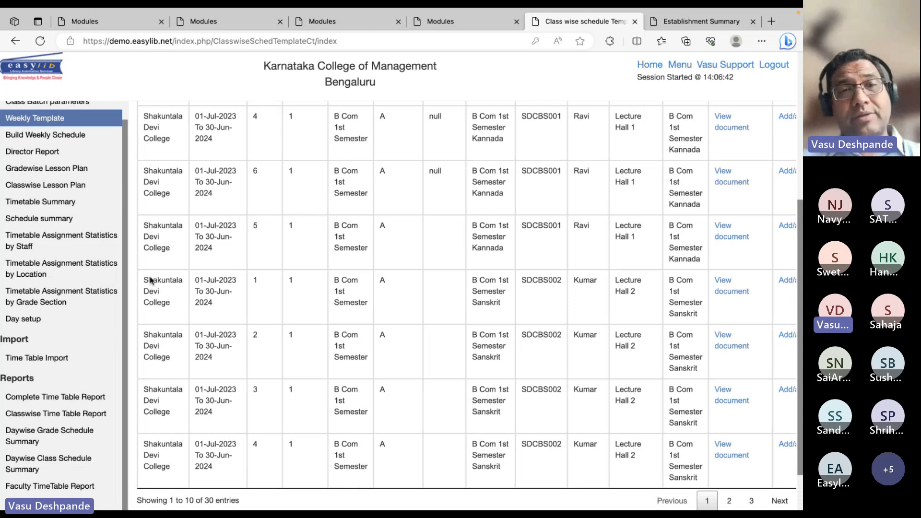
left_click_drag(147, 282, 774, 310)
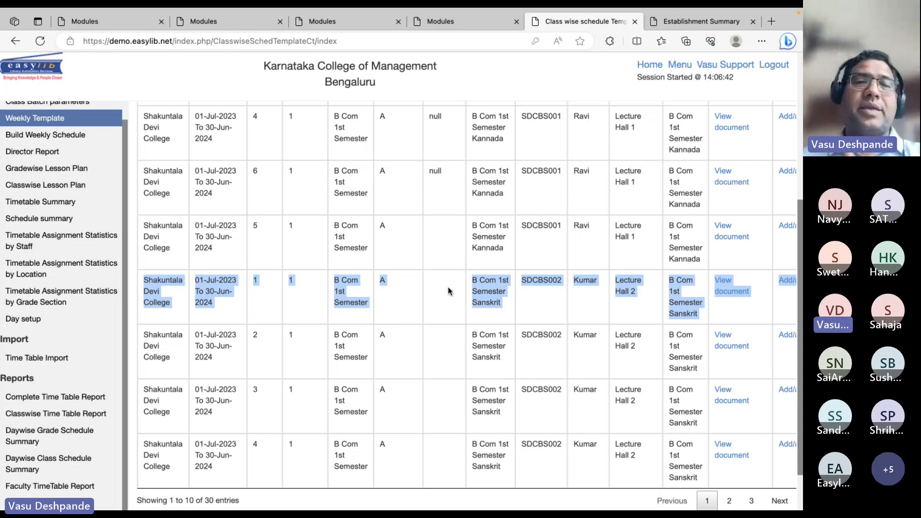
Step: Examine the second page of weekly template entries, highlighting the day 1, period 2 Business Mathematics entry
scroll(448, 291, "up", 6)
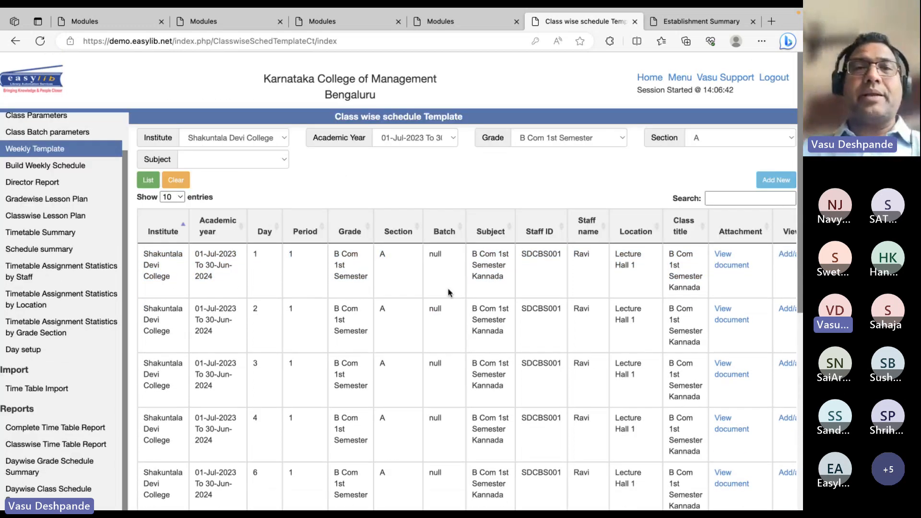
scroll(448, 291, "down", 10)
left_click(728, 442)
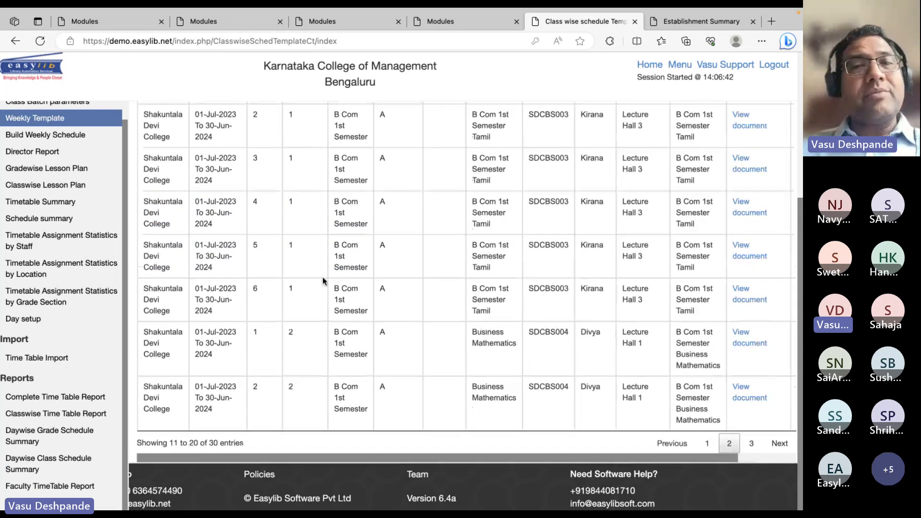
scroll(323, 282, "up", 3)
scroll(323, 281, "down", 3)
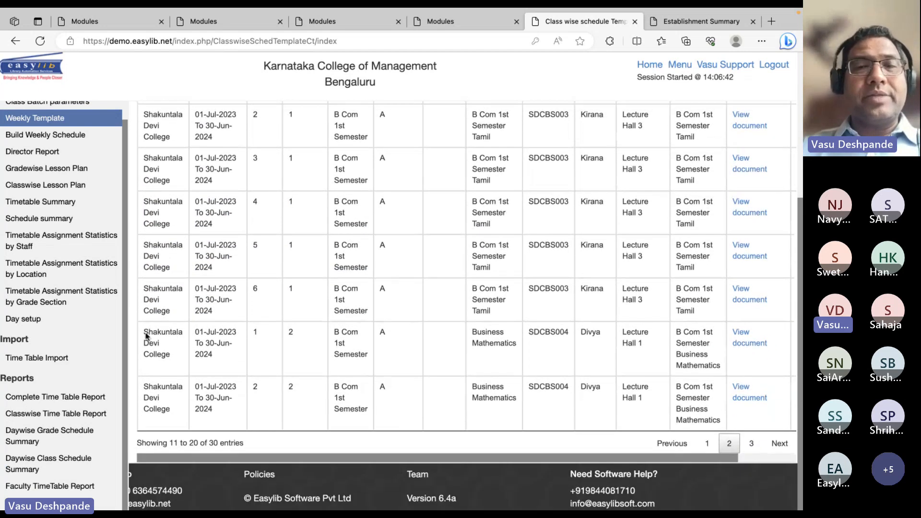
left_click_drag(145, 334, 557, 336)
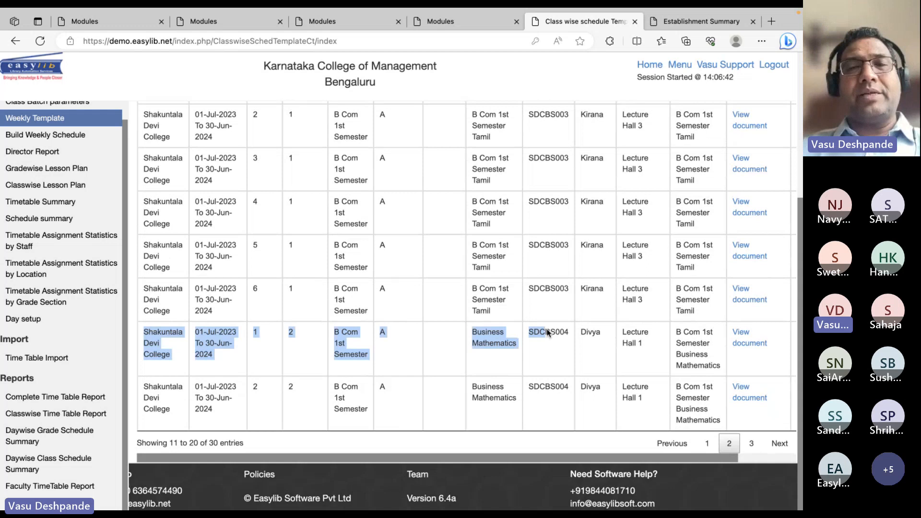
left_click(299, 392)
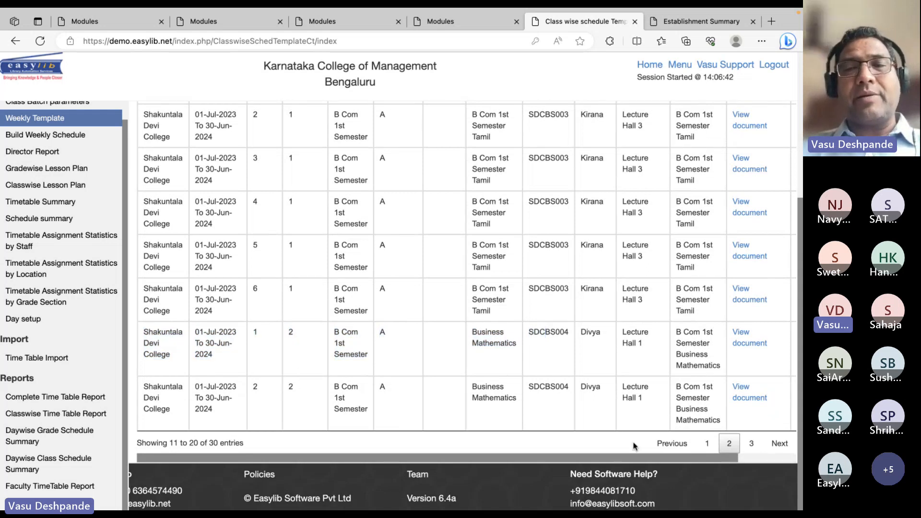
Step: Examine the third page of weekly template entries, highlighting the day 1, period 3 Business Organization & Market Dynamics entry
left_click(751, 444)
scroll(411, 254, "up", 5)
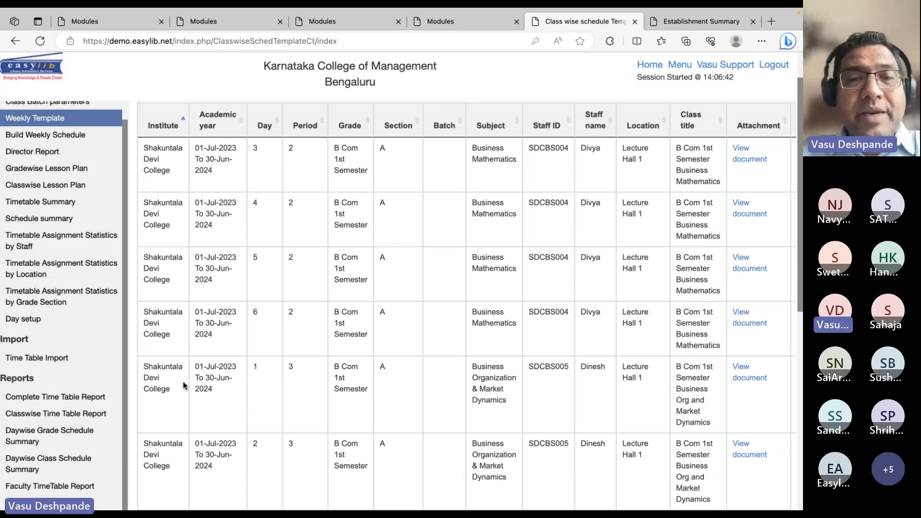
left_click_drag(138, 361, 569, 418)
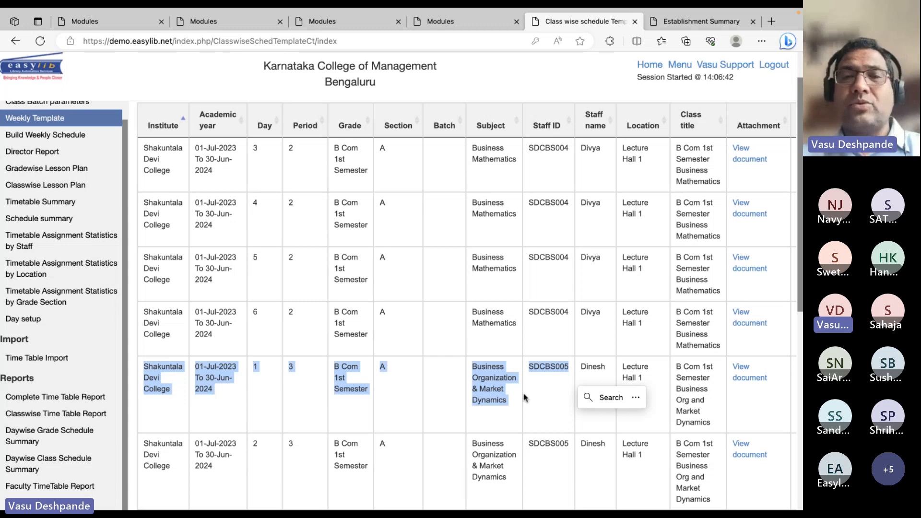
scroll(545, 419, "down", 1)
scroll(545, 419, "down", 8)
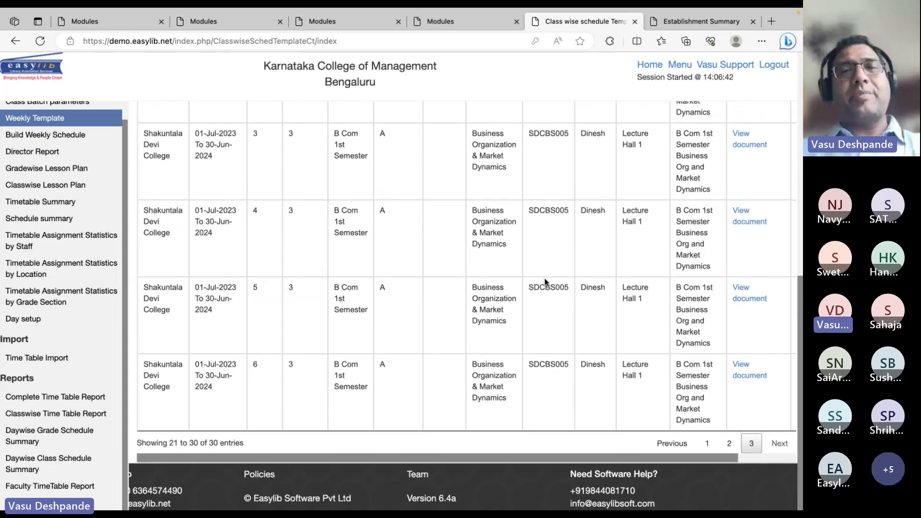
scroll(545, 283, "up", 10)
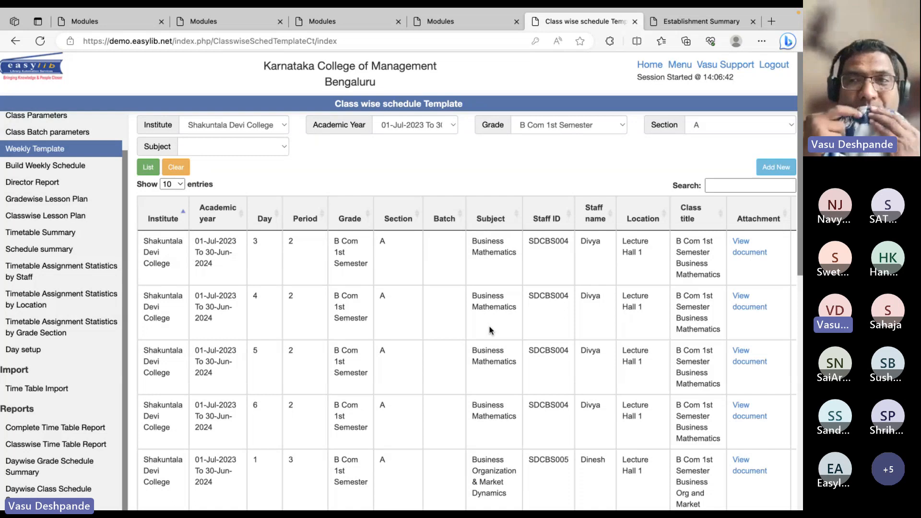
Step: View the blank Classwise Schedule Details form for a new weekly template entry and close it without adding anything
left_click(772, 168)
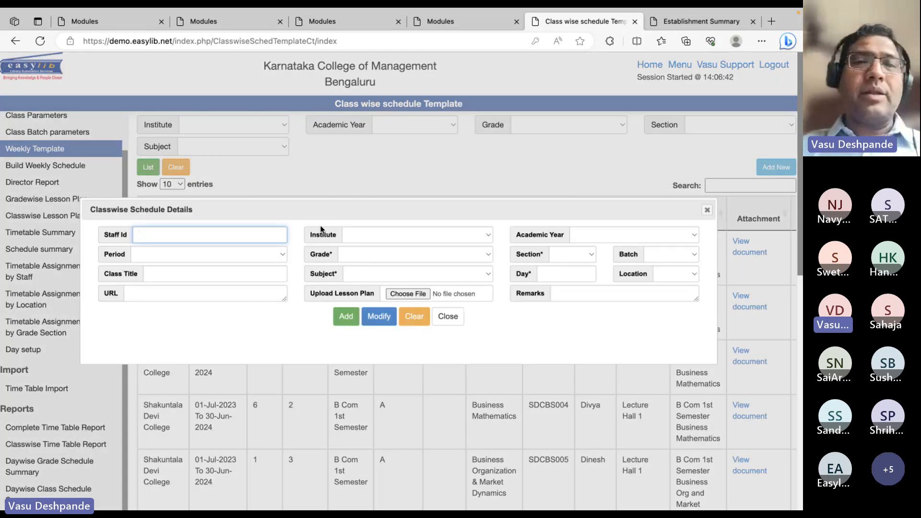
key("Escape")
scroll(440, 287, "down", 2)
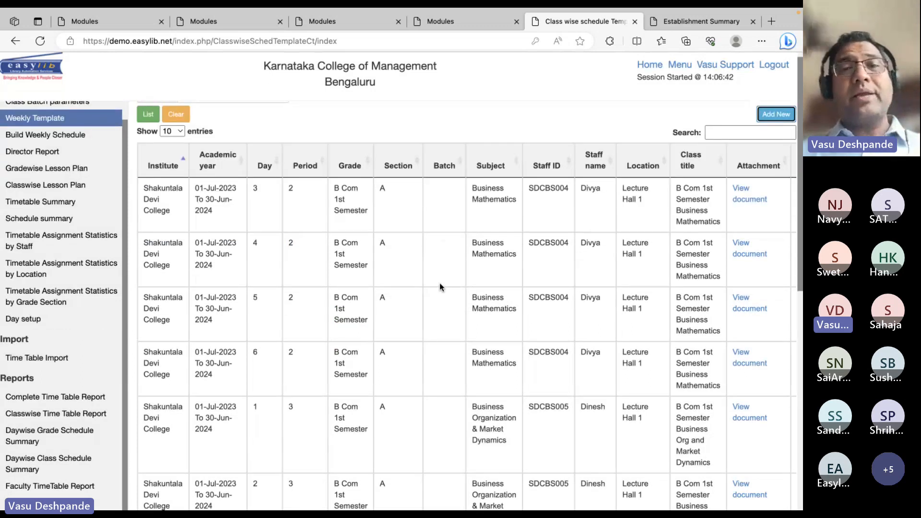
scroll(440, 287, "down", 5)
Step: Switch to the member session in Chrome and close the My Class List details to return to My Grade List
key("super+Tab")
key("super+Tab")
key("super+Tab")
key("super+Tab")
key("super+Tab")
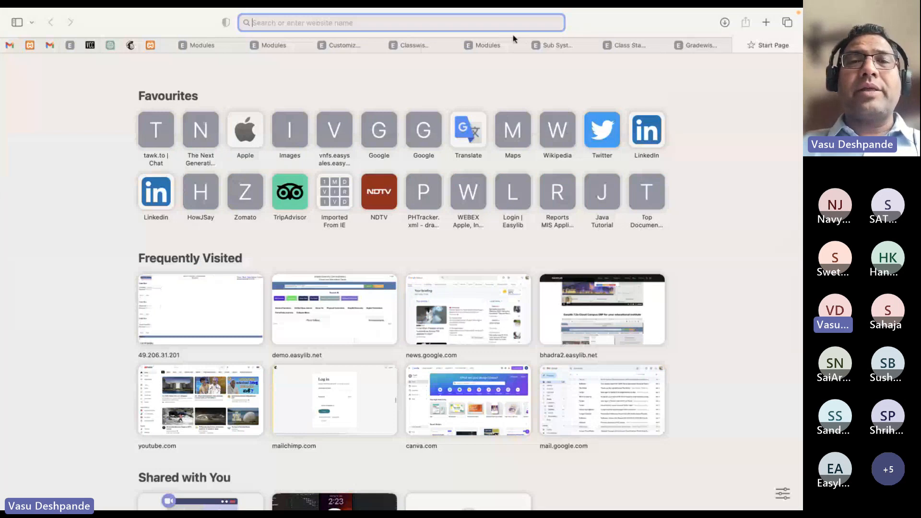
key("super+Tab")
key("super+Tab")
key("super+Tab")
left_click(524, 270)
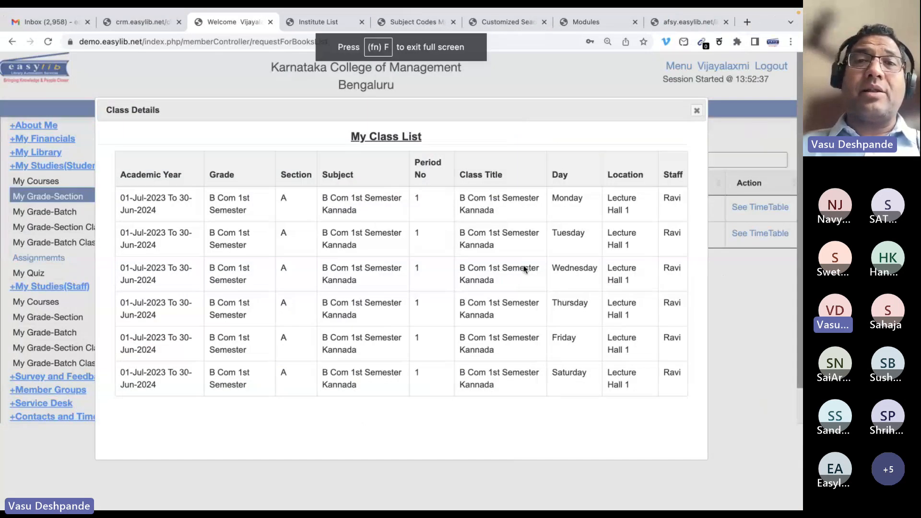
left_click(699, 112)
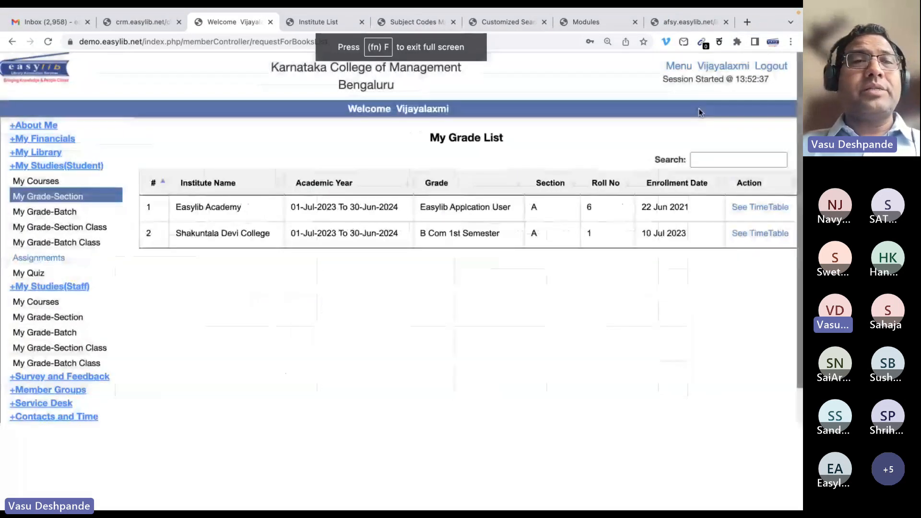
scroll(432, 157, "down", 2)
key("super+Tab")
key("super+Tab")
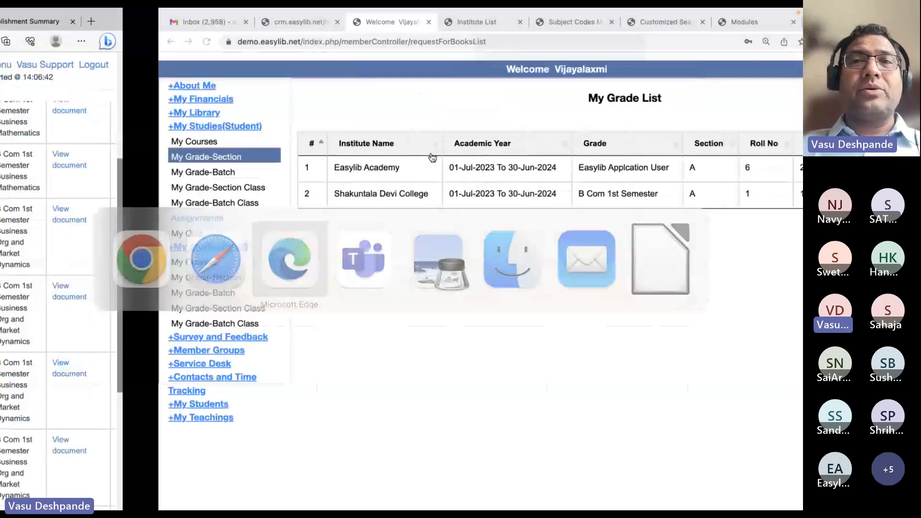
left_click(218, 23)
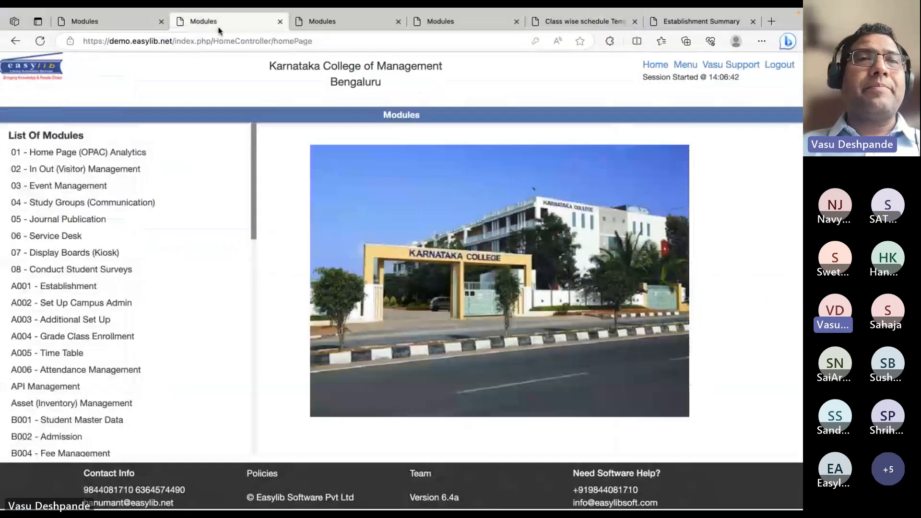
left_click(574, 20)
left_click(685, 21)
Step: Switch to Safari and open the Air Force School Yelahanka site afsy.easylib.net in a new tab
key("super+Tab")
key("super+Tab")
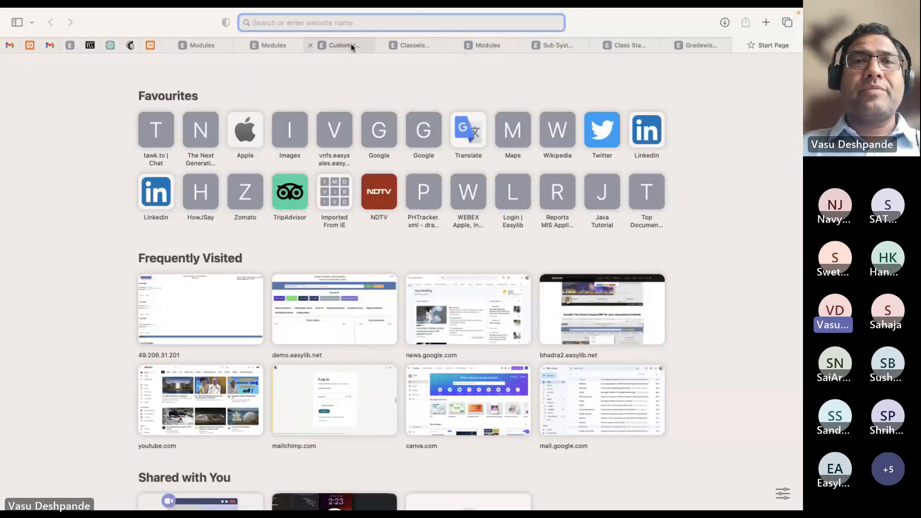
left_click(352, 47)
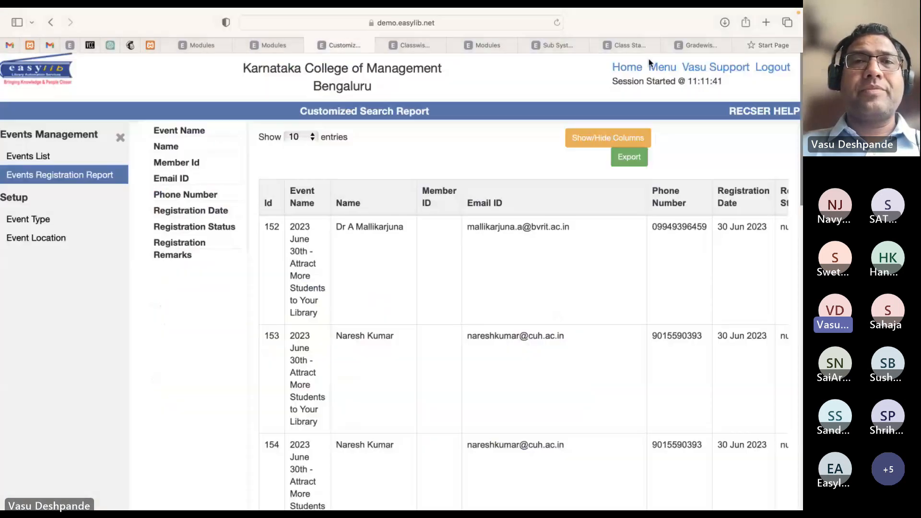
left_click(766, 23)
type("afsy")
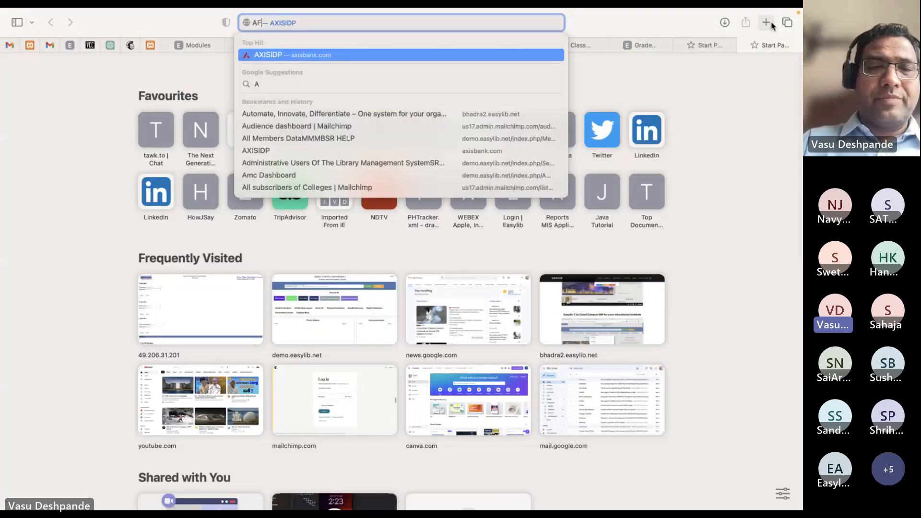
key("Return")
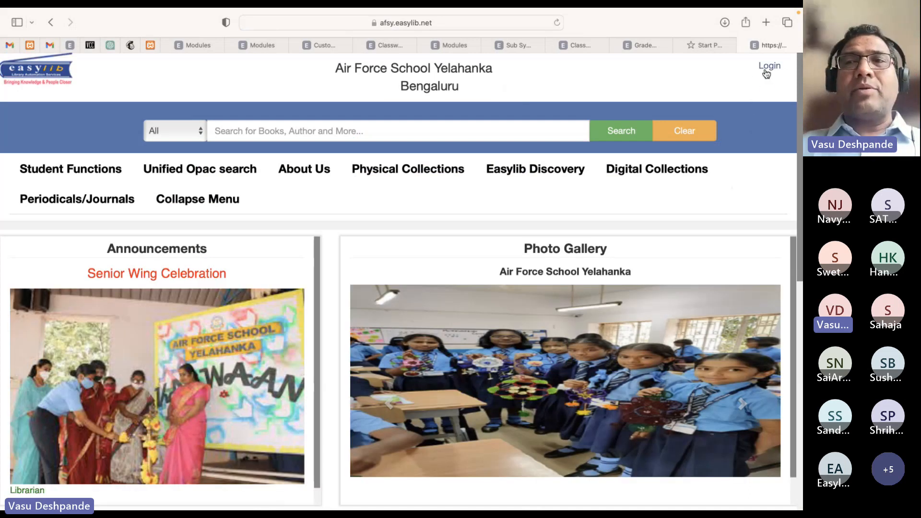
Step: Sign in to the Air Force School Yelahanka site as Librarian with the username principal and the account password
left_click(767, 66)
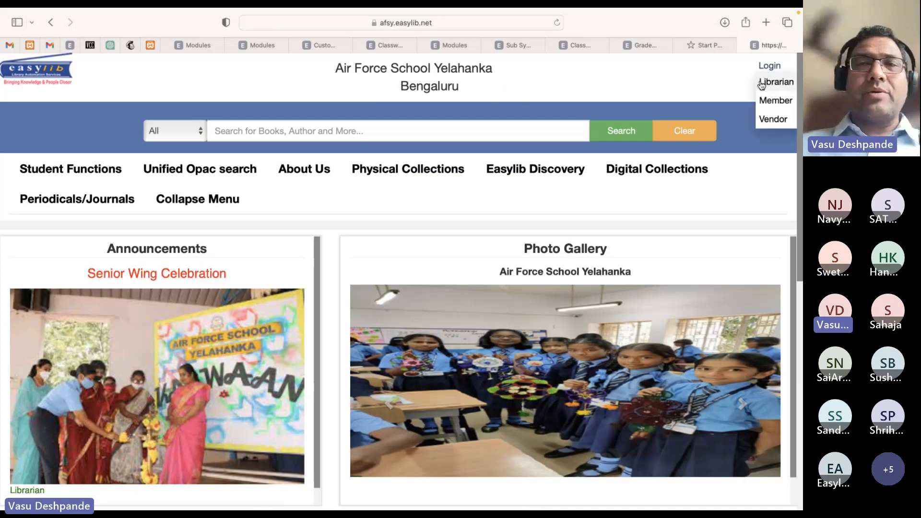
left_click(761, 82)
left_click(360, 144)
type("principal")
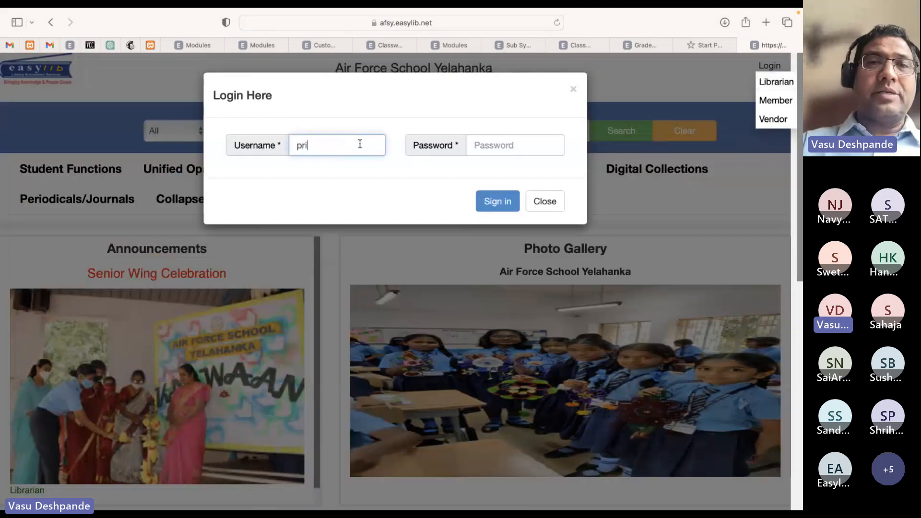
key("Tab")
type("*******")
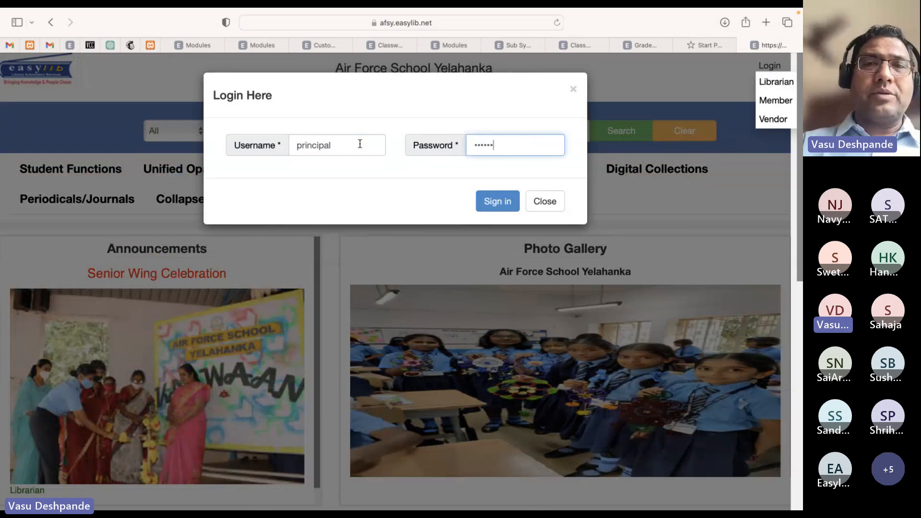
key("Return")
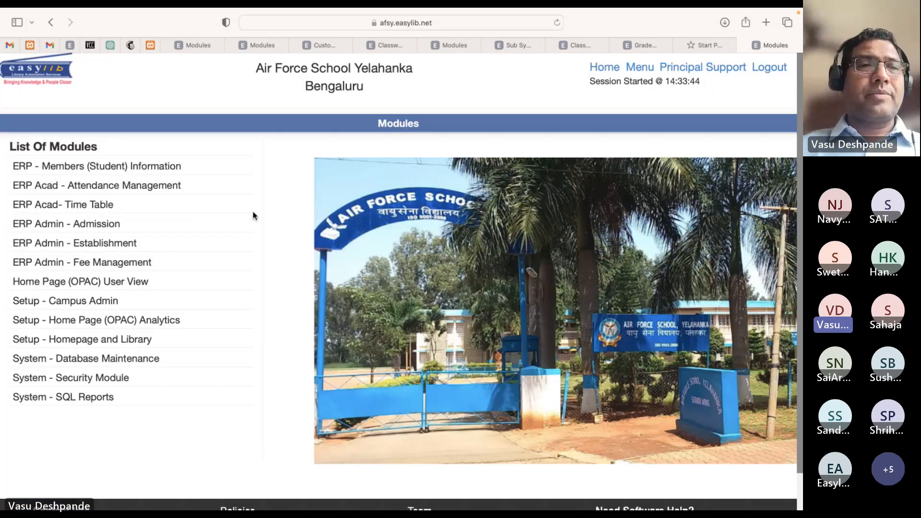
Step: Open the Complete Time Table Report in ERP Acad- Time Table, select Airforce School Yelahanka as institution and choose its academic year
left_click(88, 214)
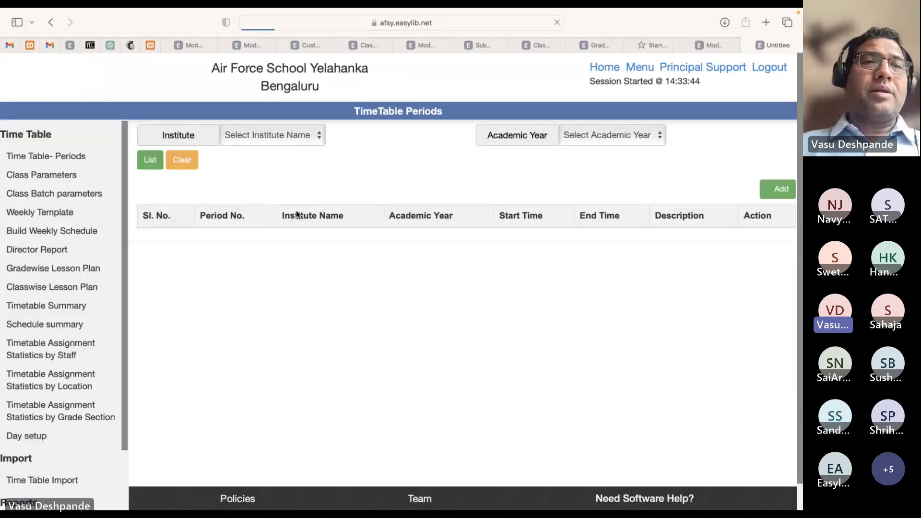
scroll(76, 425, "down", 5)
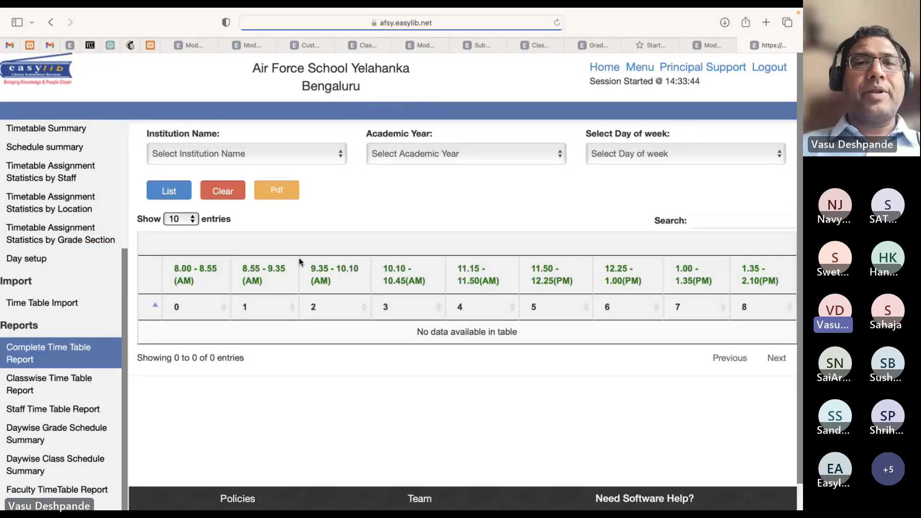
left_click(267, 154)
left_click(258, 166)
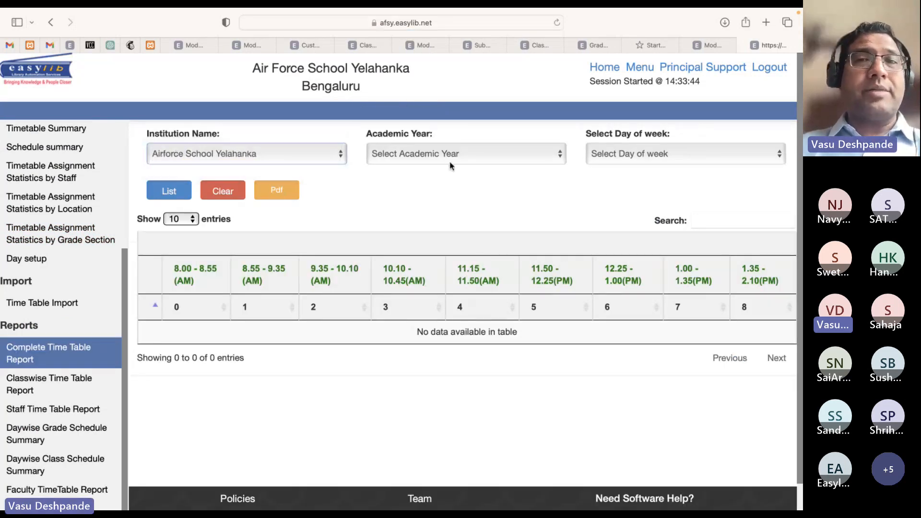
left_click(450, 160)
left_click(451, 166)
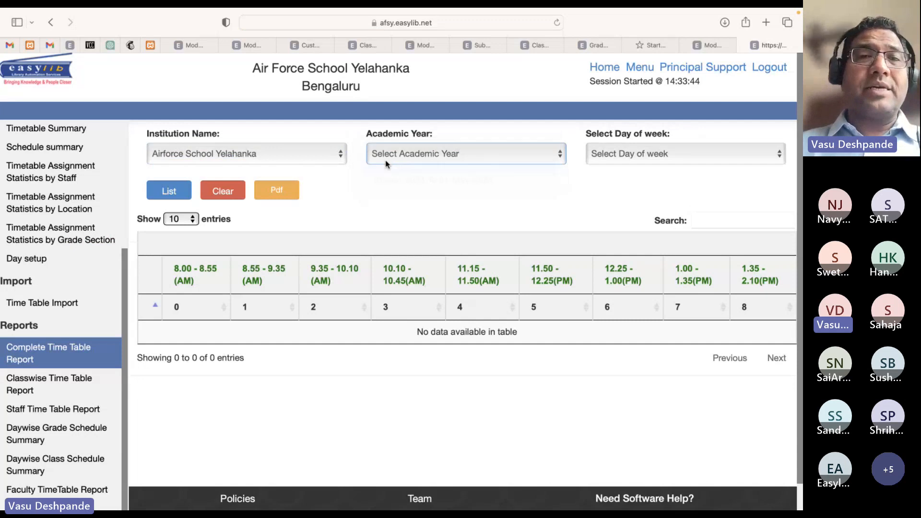
Step: List the complete time table report for the academic year 01-Jun-2022 To 31-May-2023
left_click(169, 191)
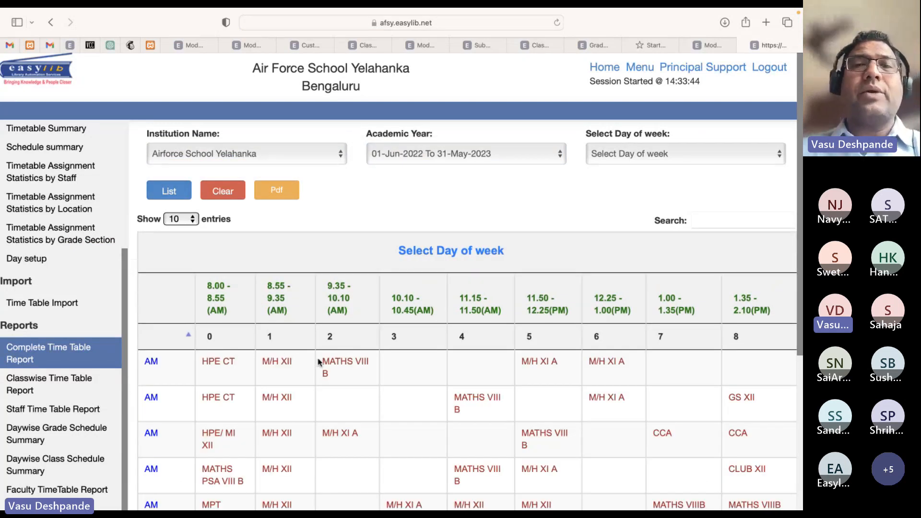
scroll(319, 362, "down", 3)
scroll(398, 282, "up", 3)
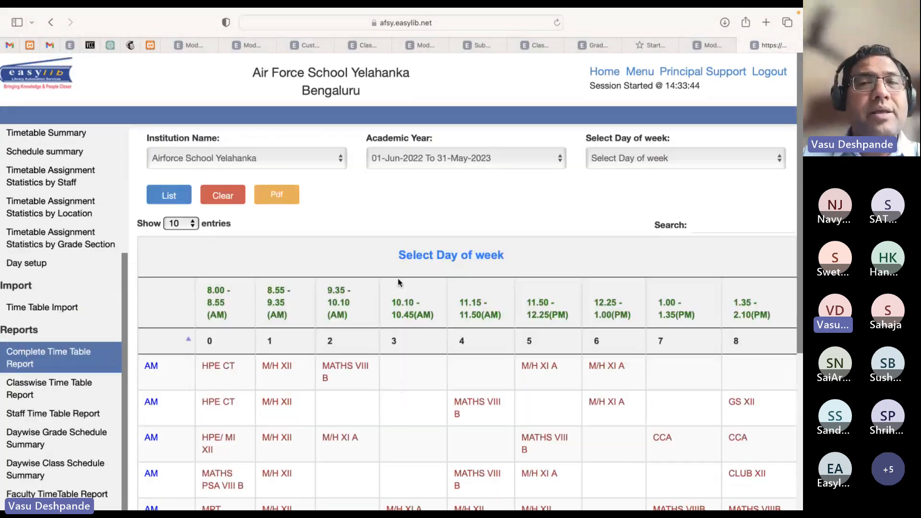
Step: Set the day of week to Monday and list the complete time table for that day
left_click(642, 161)
left_click(623, 167)
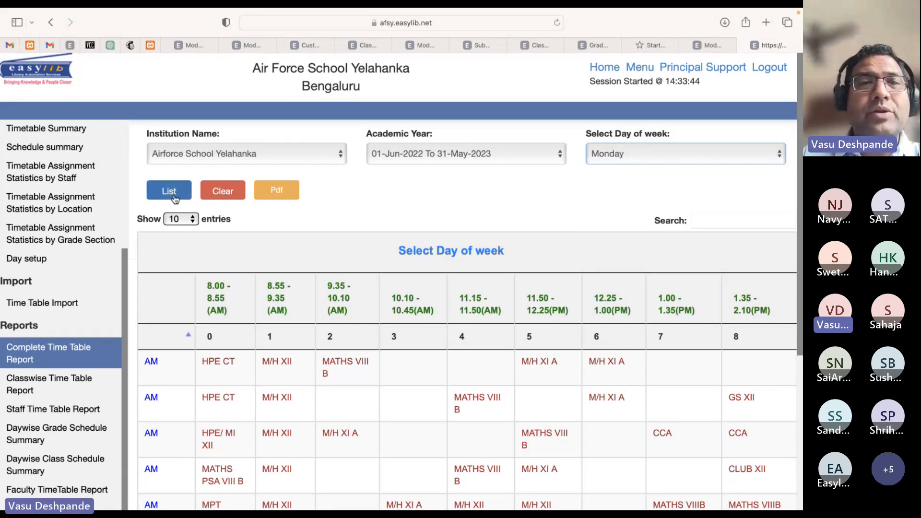
left_click(173, 194)
scroll(256, 363, "down", 4)
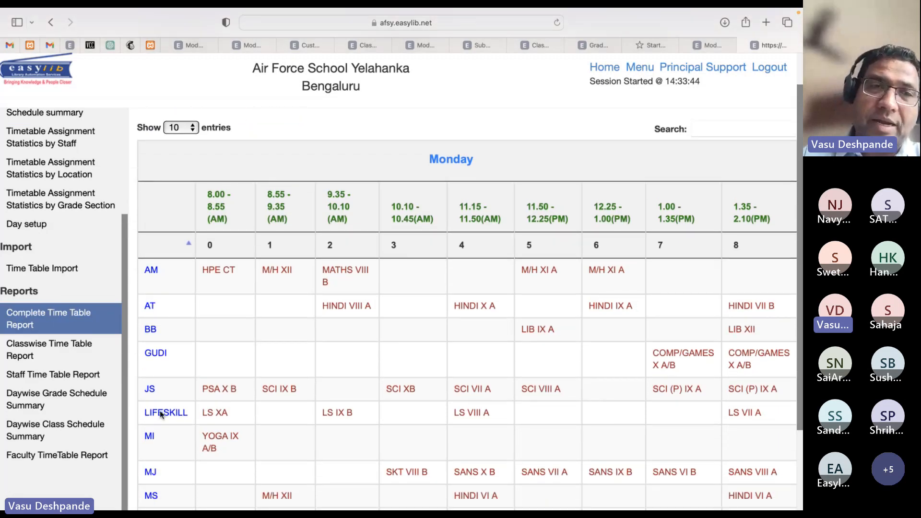
Step: Examine the Monday time table's staff rows across the periods and request its PDF version
left_click_drag(203, 277, 217, 274)
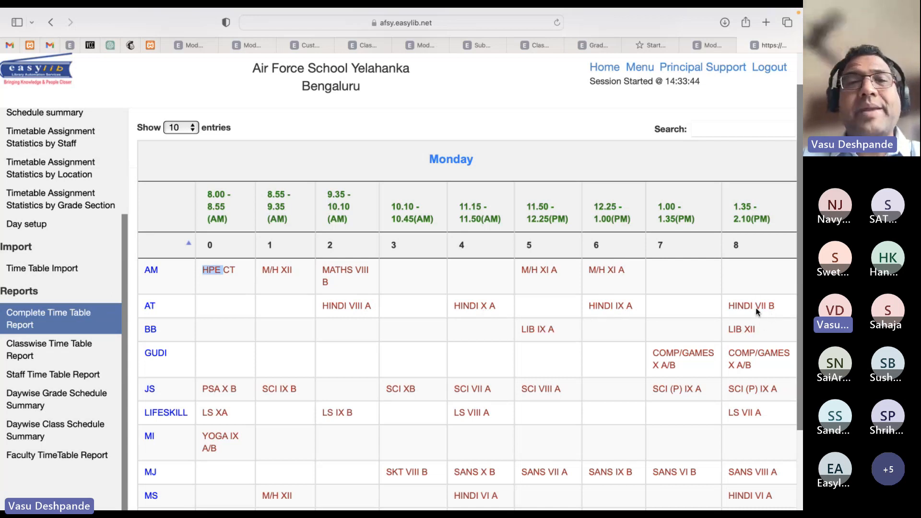
left_click_drag(143, 313, 397, 344)
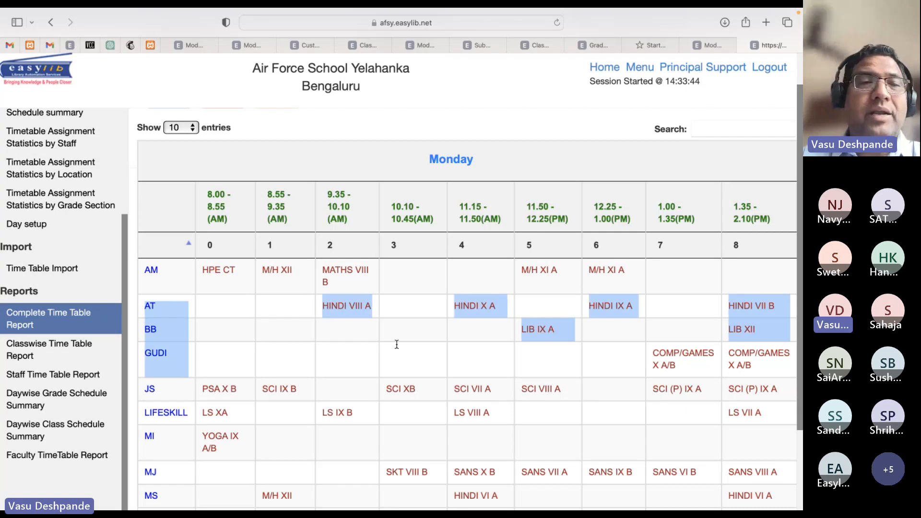
left_click(487, 372)
scroll(487, 372, "down", 5)
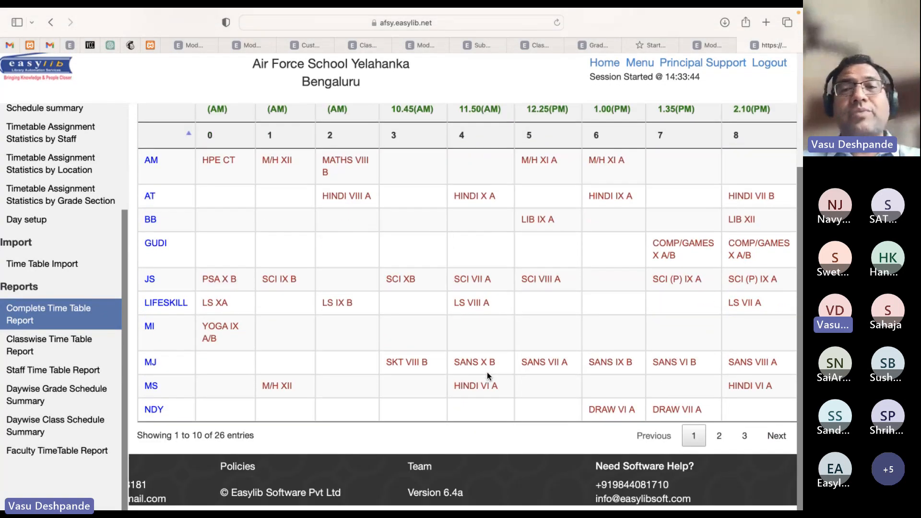
scroll(488, 372, "up", 8)
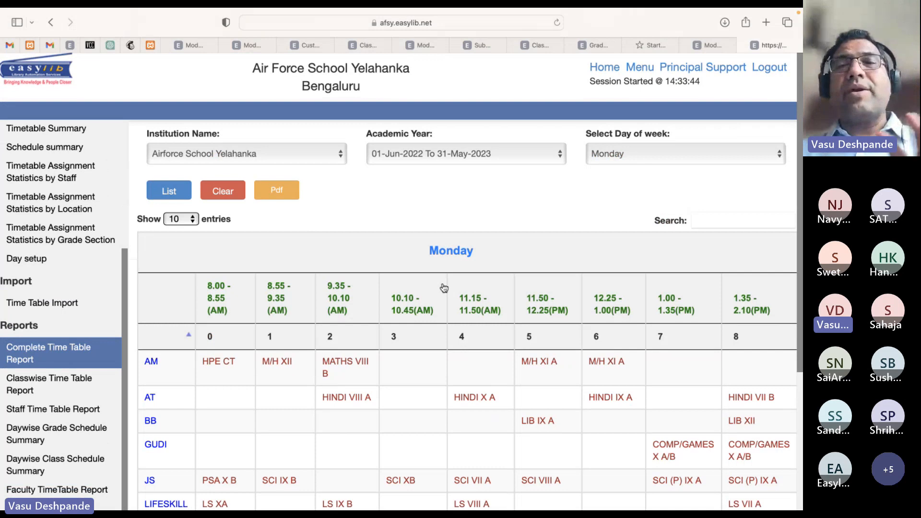
scroll(475, 386, "down", 5)
scroll(337, 281, "up", 5)
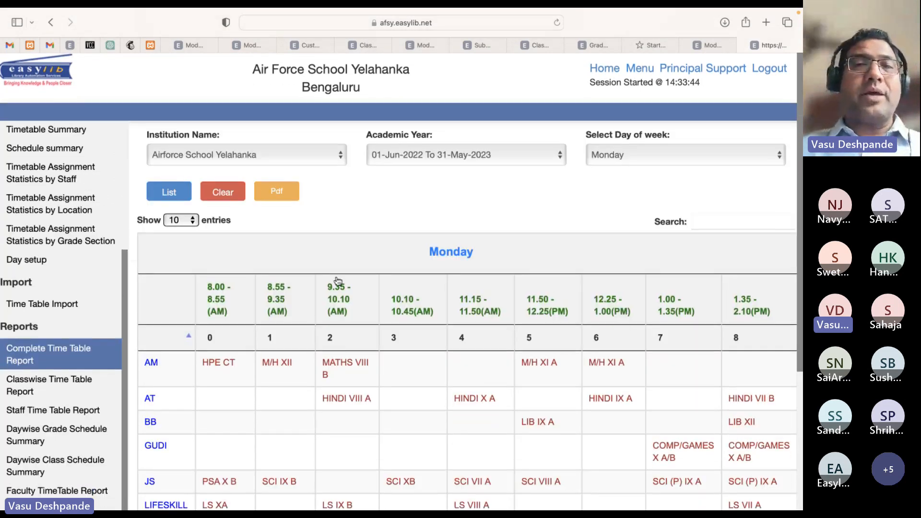
left_click(283, 198)
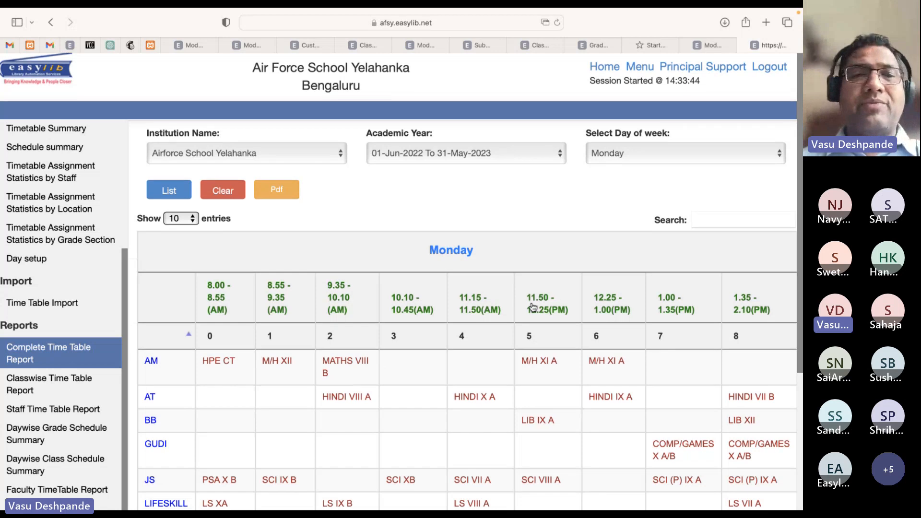
Step: Open the Classwise Time Table Report and list the time table for Grade 6, Section A
scroll(532, 309, "down", 2)
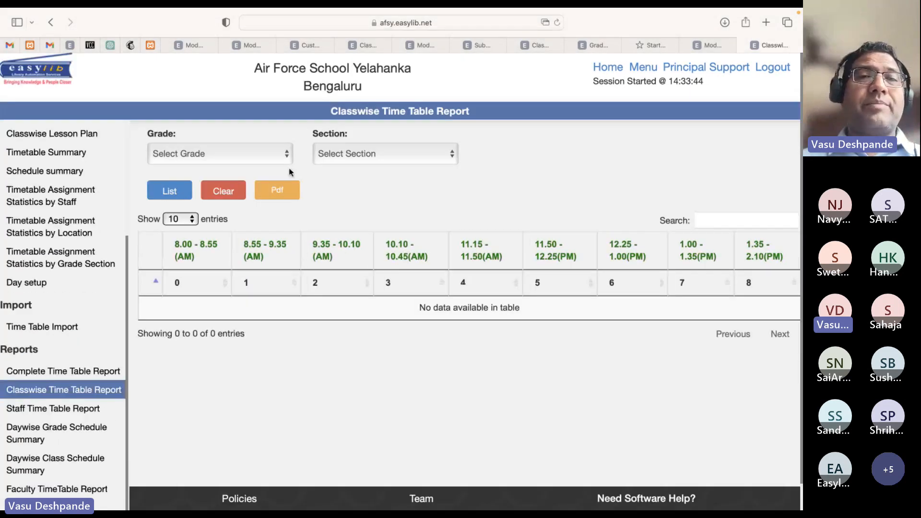
left_click(283, 154)
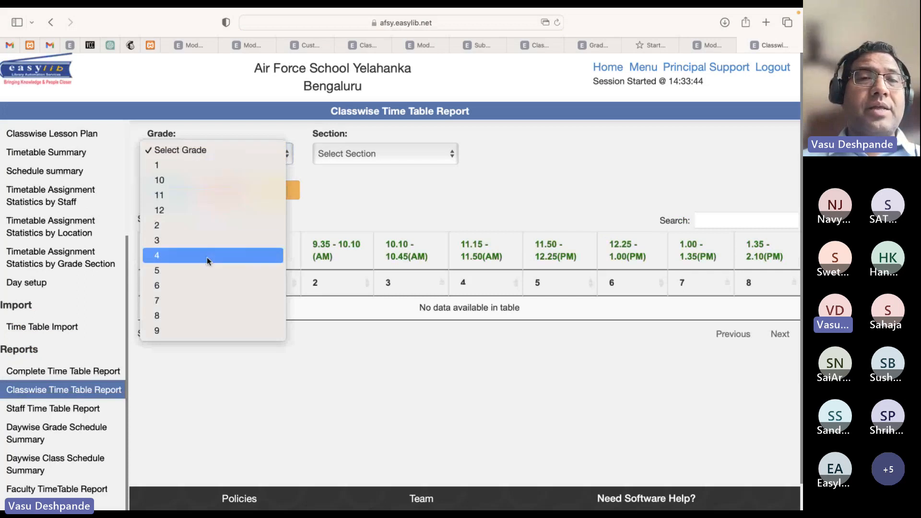
left_click(194, 285)
left_click(389, 160)
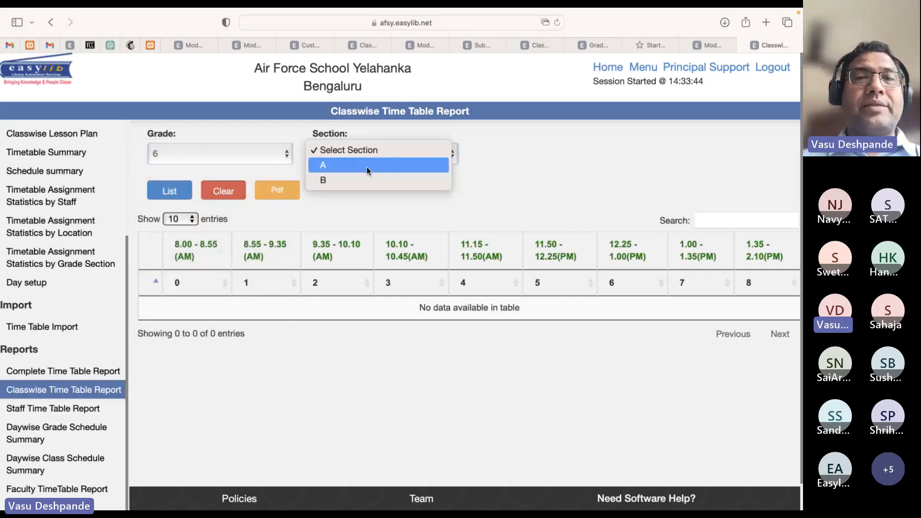
left_click(368, 165)
left_click(170, 194)
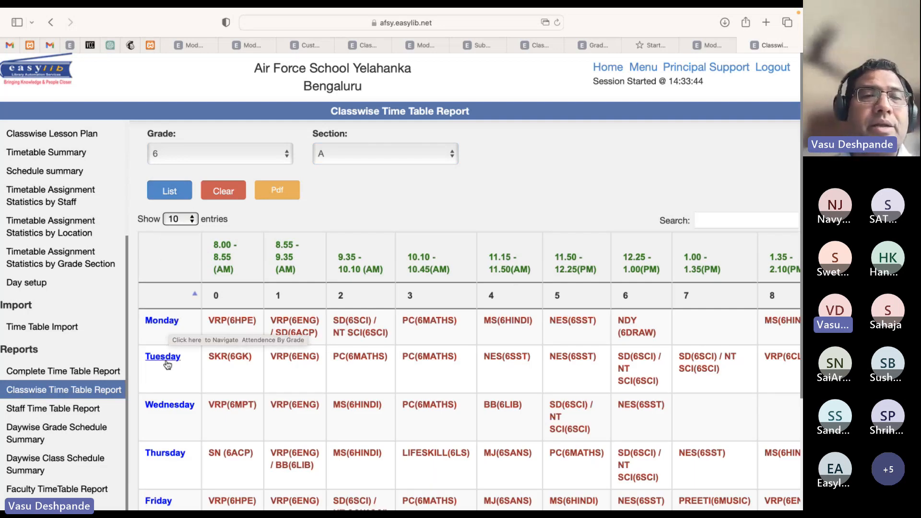
Step: Review the Monday to Saturday class time table for Grade 6, Section A
scroll(169, 475, "down", 3)
scroll(171, 483, "up", 3)
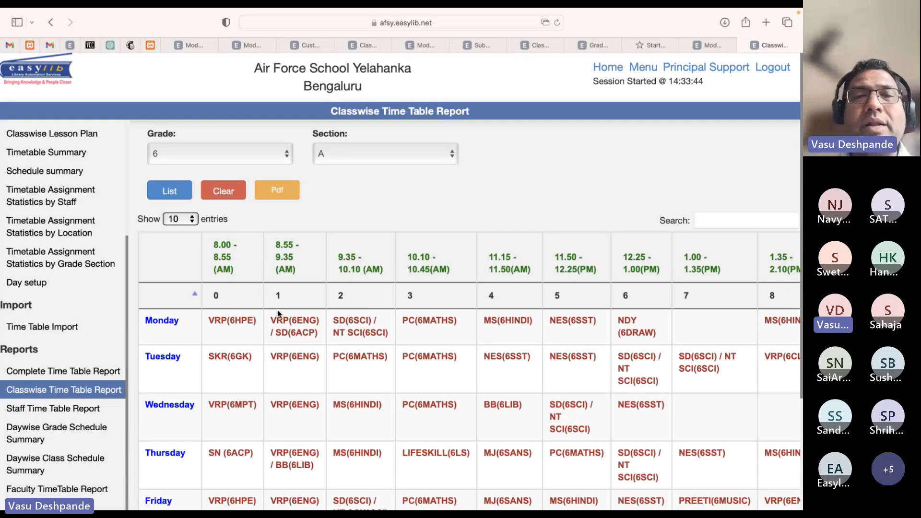
scroll(370, 416, "down", 3)
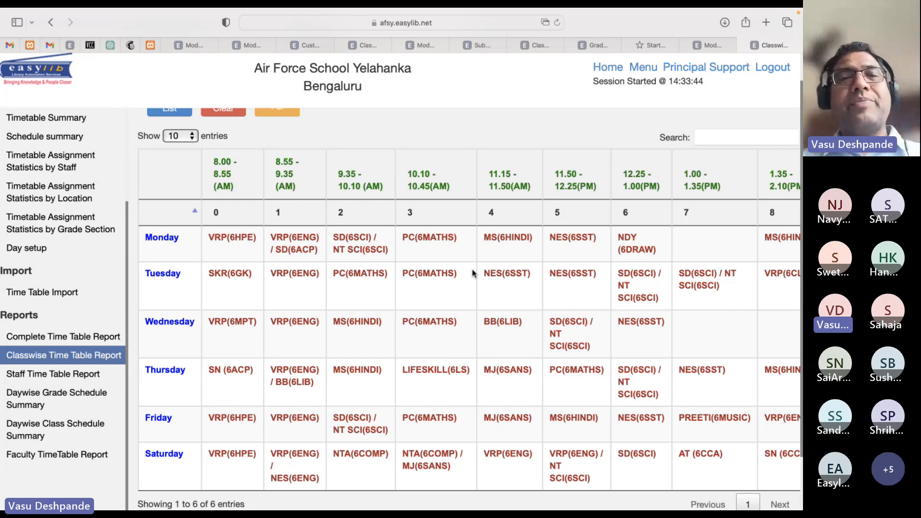
scroll(473, 272, "up", 3)
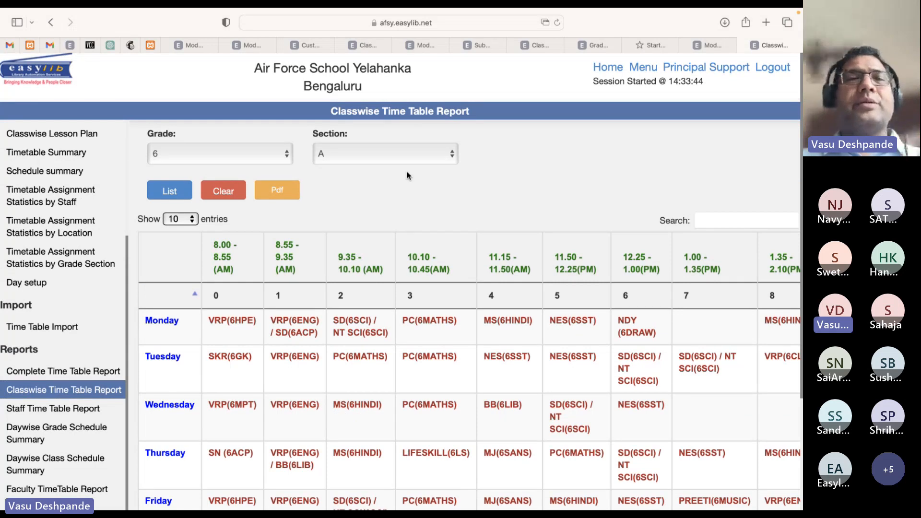
key("super+Tab")
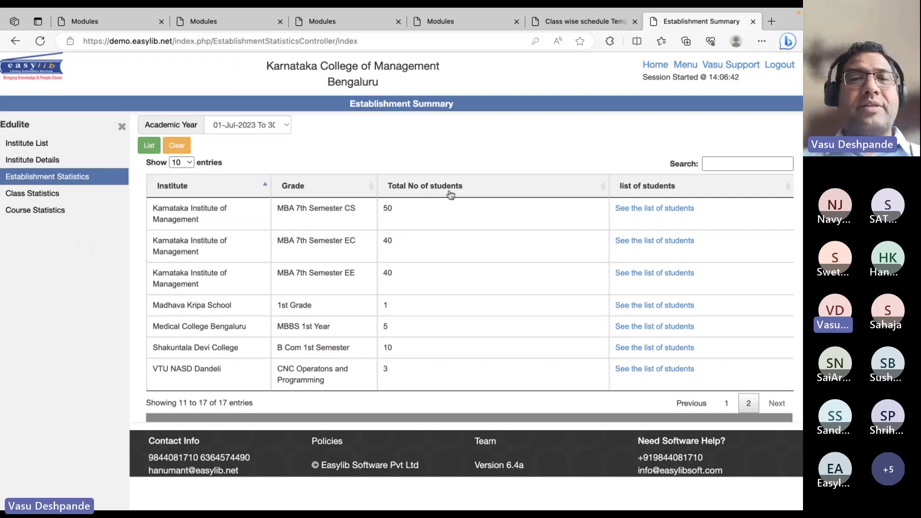
key("super+Tab")
key("super+Tab")
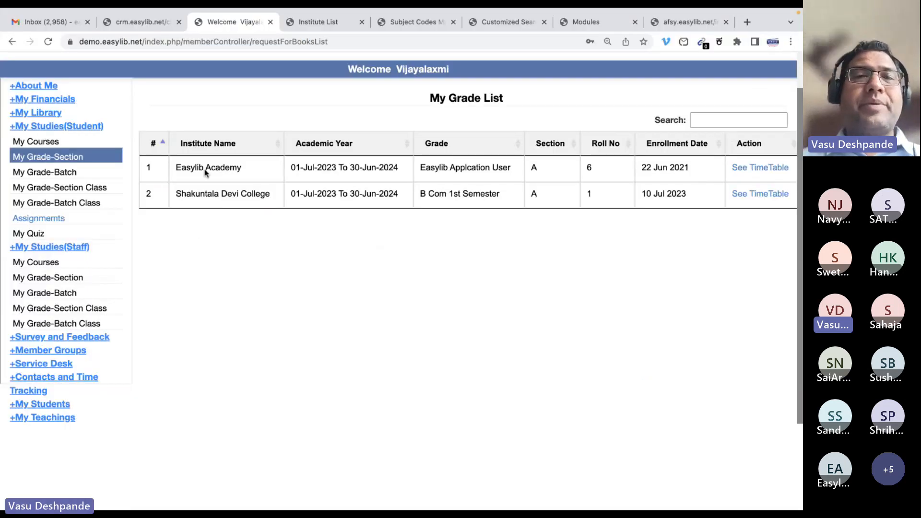
key("super+Tab")
key("super+Tab")
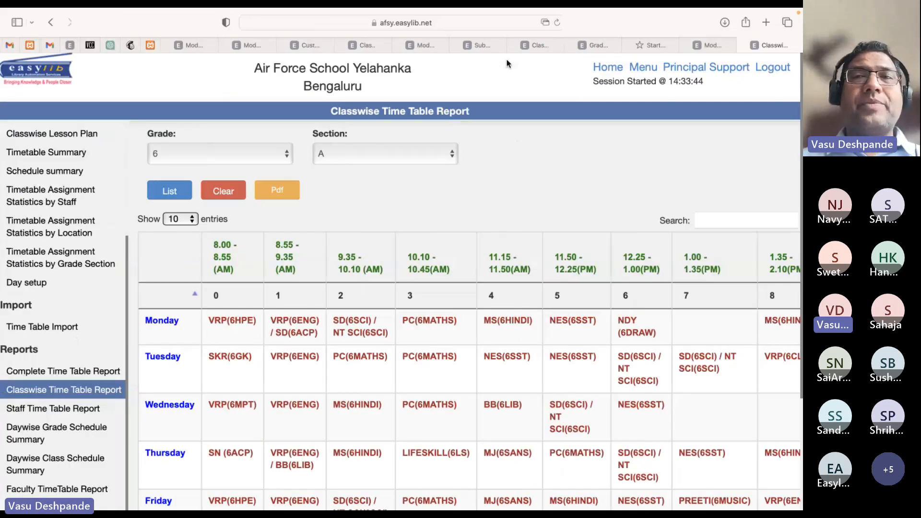
Step: Close the two last Air Force School Yelahanka tabs and switch to the Karnataka College of Management site in Edge
left_click(743, 45)
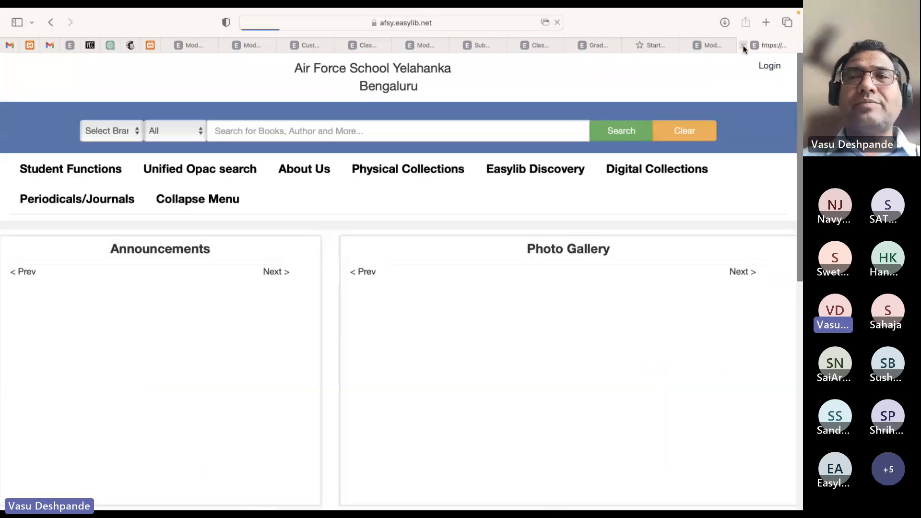
left_click(742, 46)
key("super+Tab")
key("super+Tab")
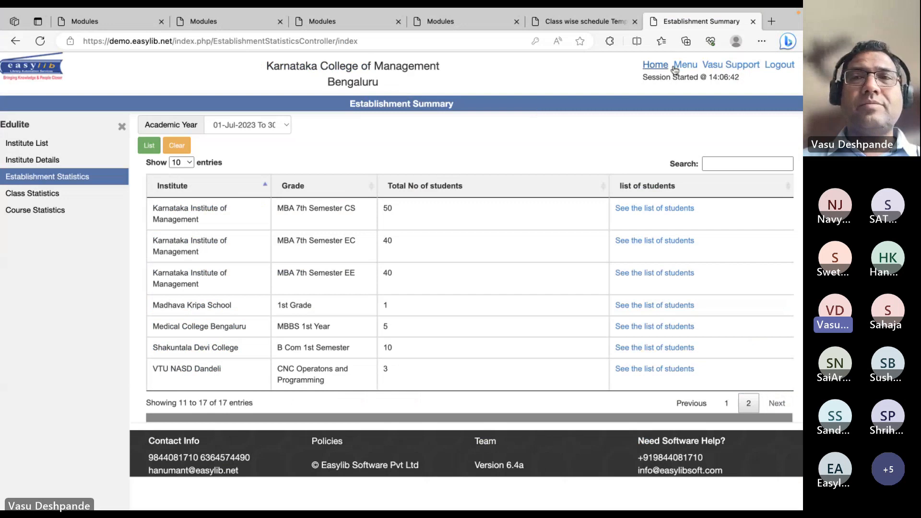
Step: Return to the home page, find "TIME TAB" in the module list and open the A005 - Time Table module
left_click(656, 65)
key("ctrl+f")
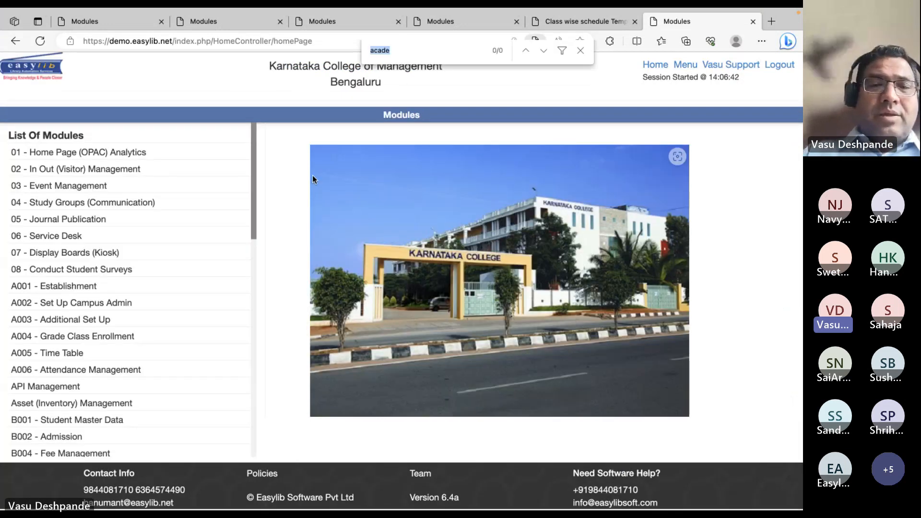
type("TIME TAB")
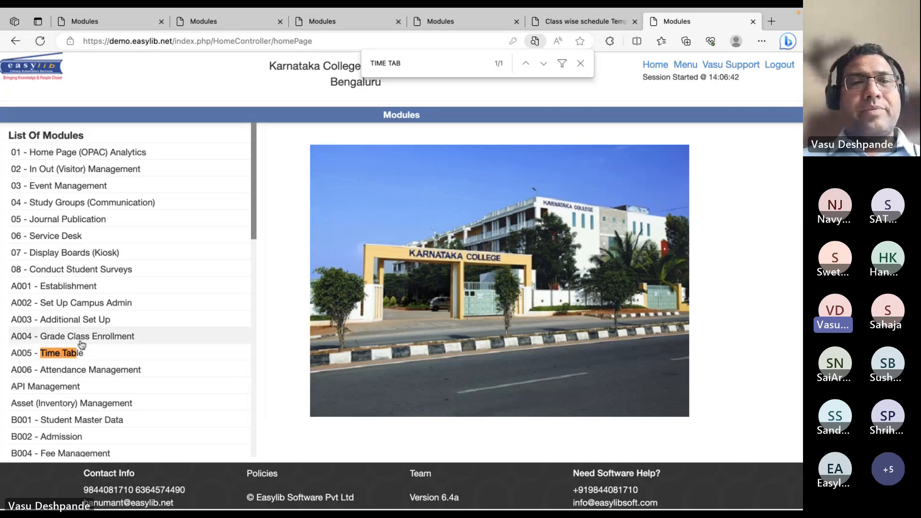
left_click(52, 354)
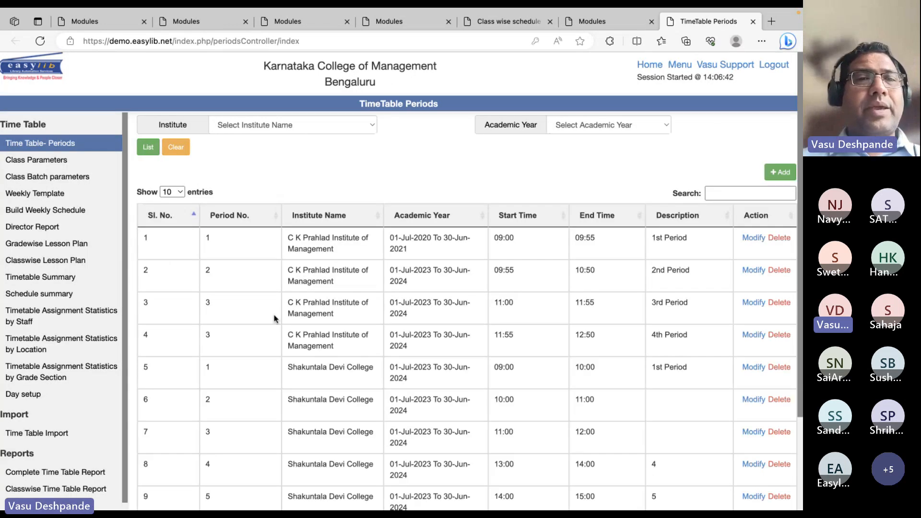
Step: Open the Weekly Template and select Shakuntala Devi College as the institute
left_click(43, 194)
left_click(280, 128)
left_click(280, 151)
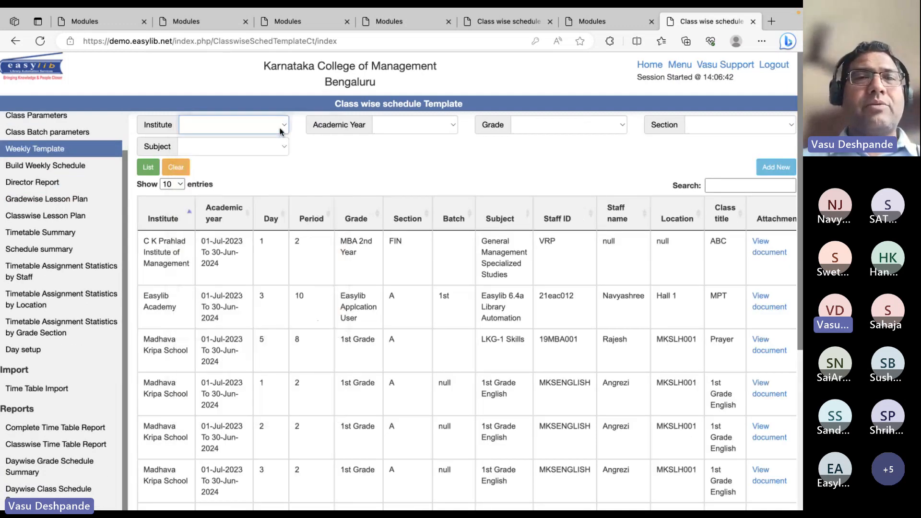
left_click(417, 127)
left_click(416, 128)
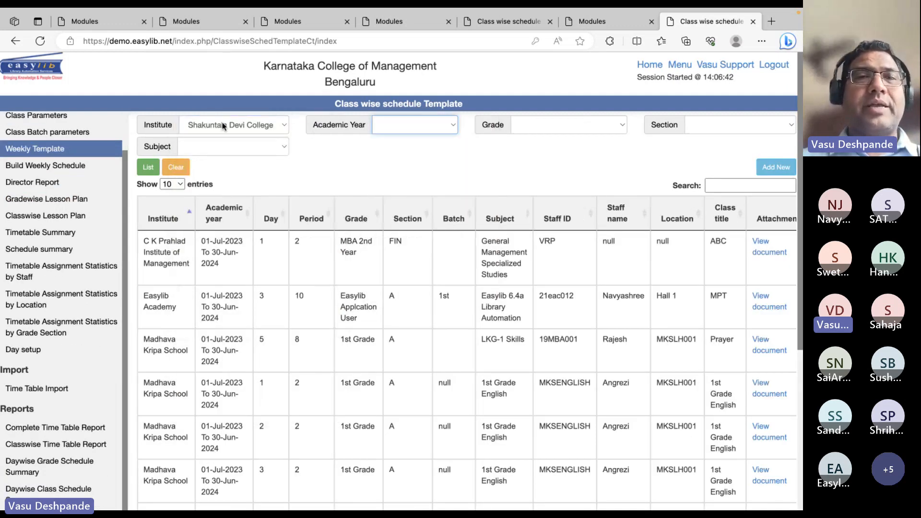
Step: Change the institute filter to Medical College Bengaluru
left_click(223, 127)
key("Up")
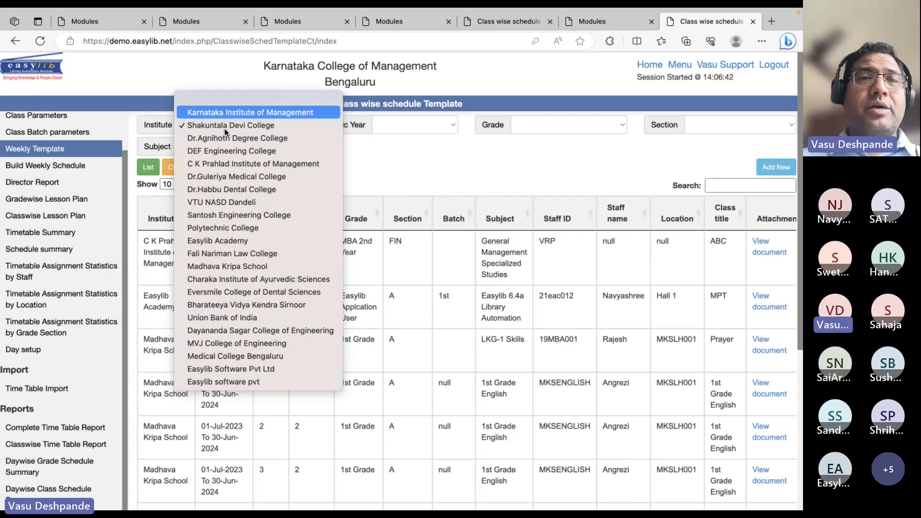
left_click(410, 163)
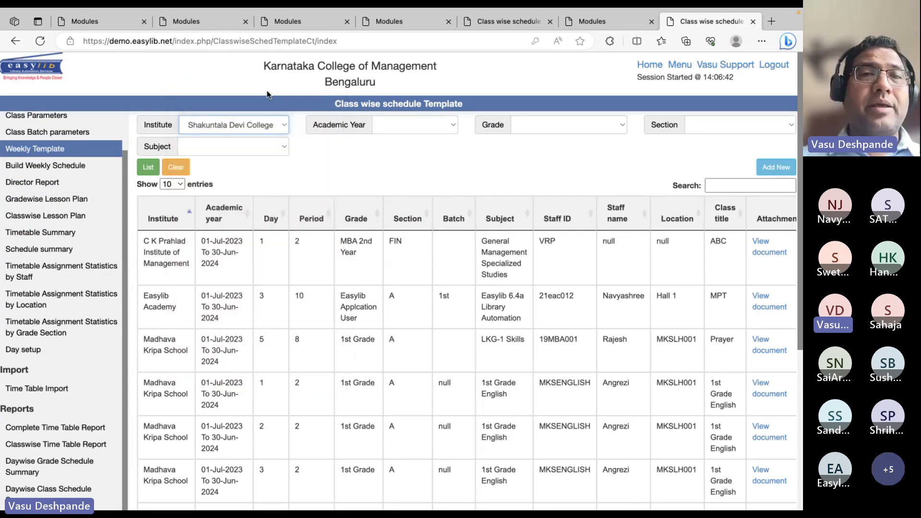
key("m")
key("m")
key("m")
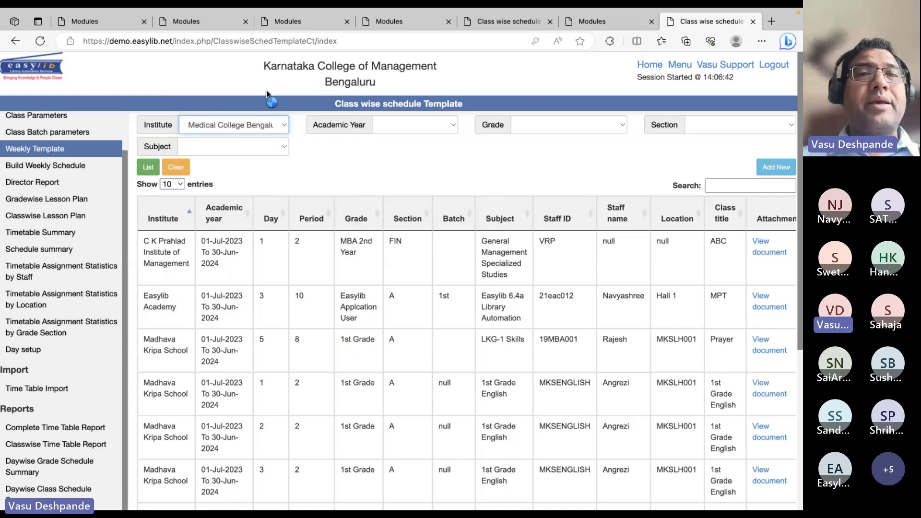
Step: List the weekly template entries for academic year 01-Jul-2023 To 30-Jun-2024, grade MBBS 1st Year and section A
left_click(437, 125)
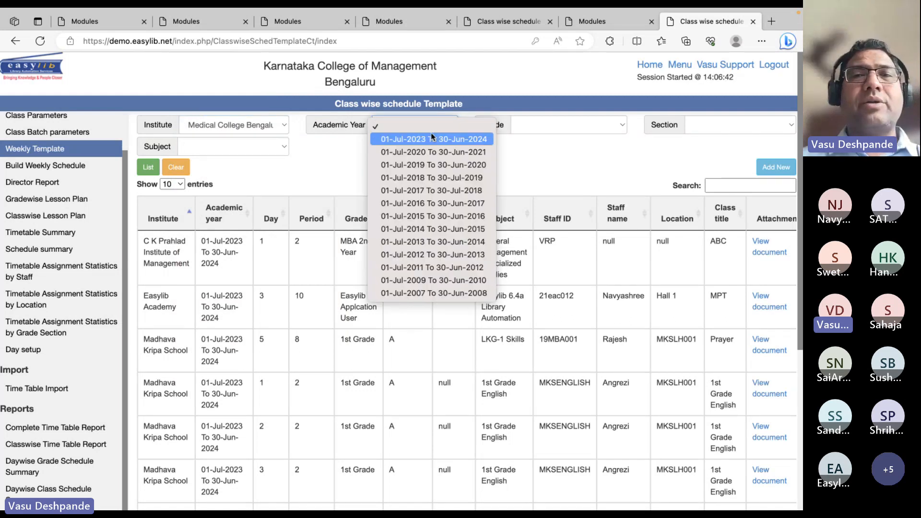
left_click(438, 137)
left_click(560, 121)
left_click(551, 139)
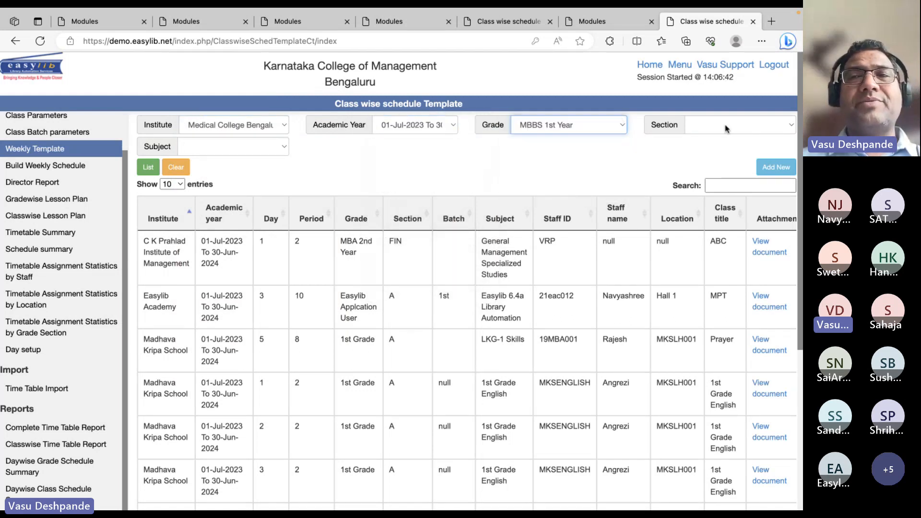
left_click(713, 126)
left_click(696, 139)
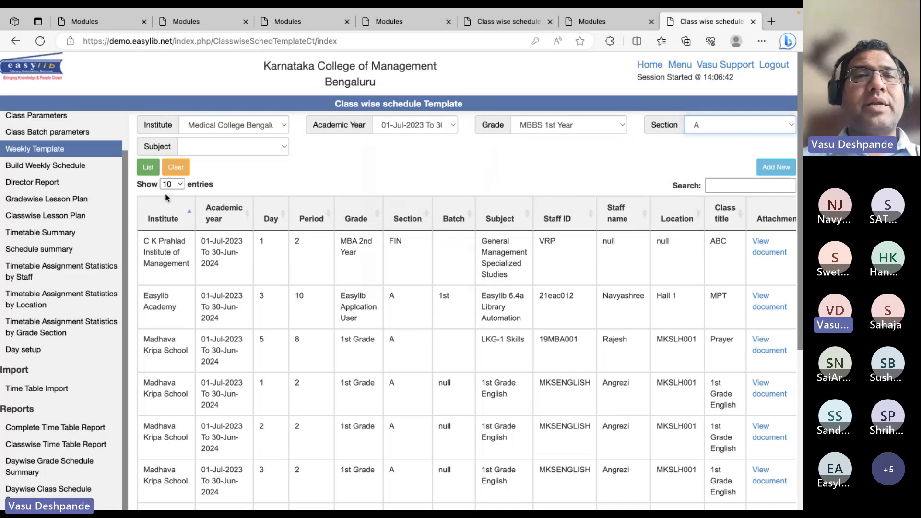
left_click(149, 170)
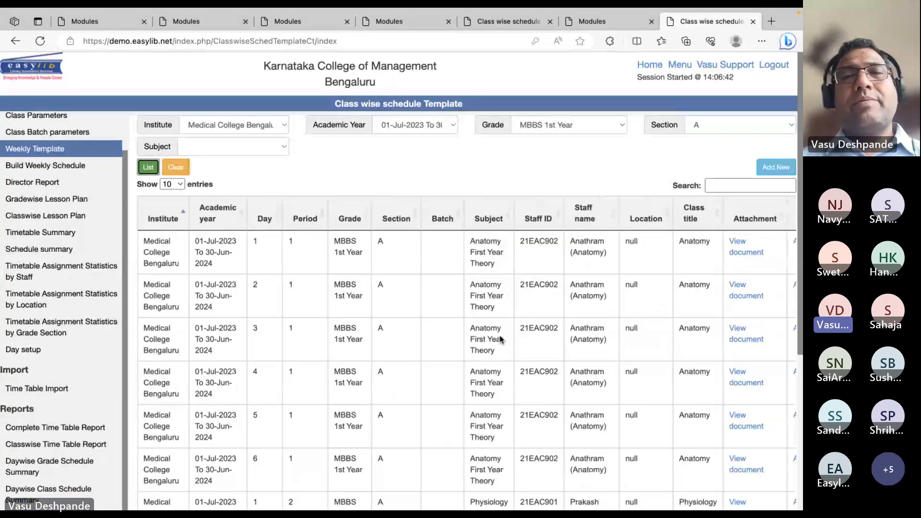
scroll(450, 391, "down", 5)
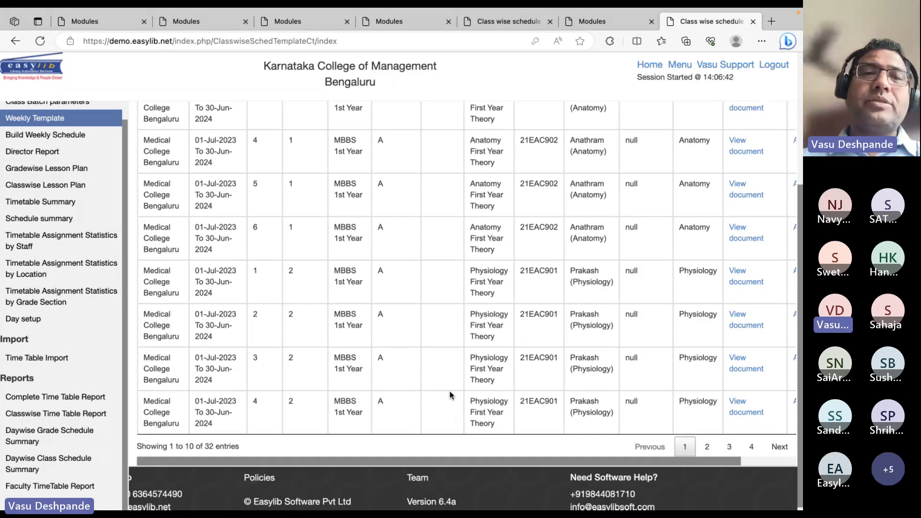
Step: Review the listed weekly template entries across their day, period, subject, staff, class title and attachment columns
scroll(450, 391, "up", 3)
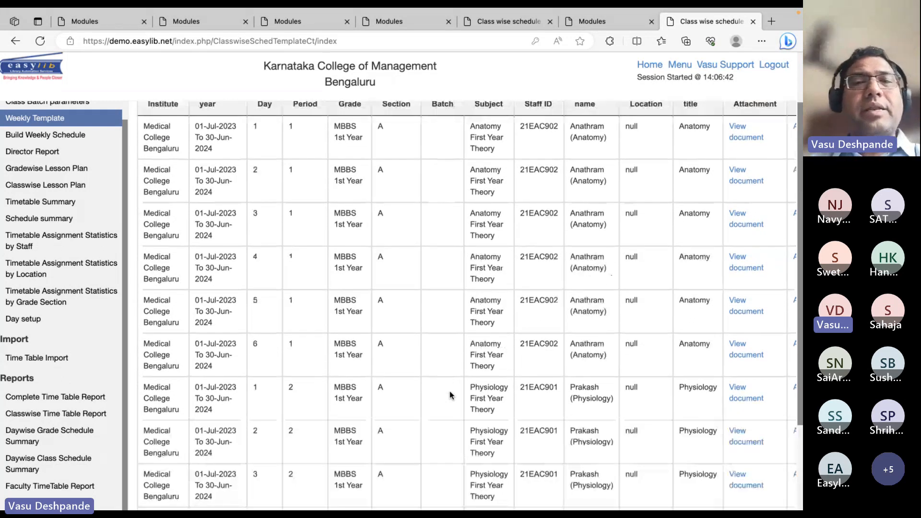
scroll(475, 334, "up", 2)
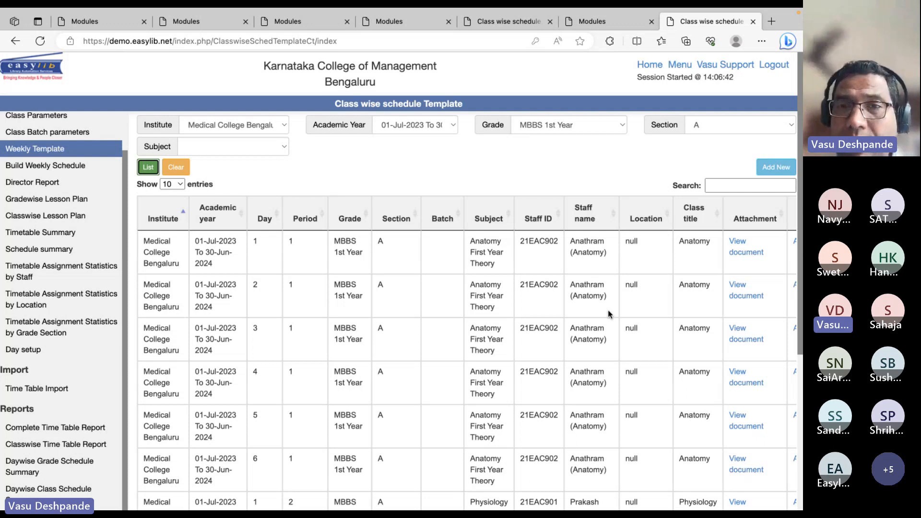
scroll(604, 313, "right", 3)
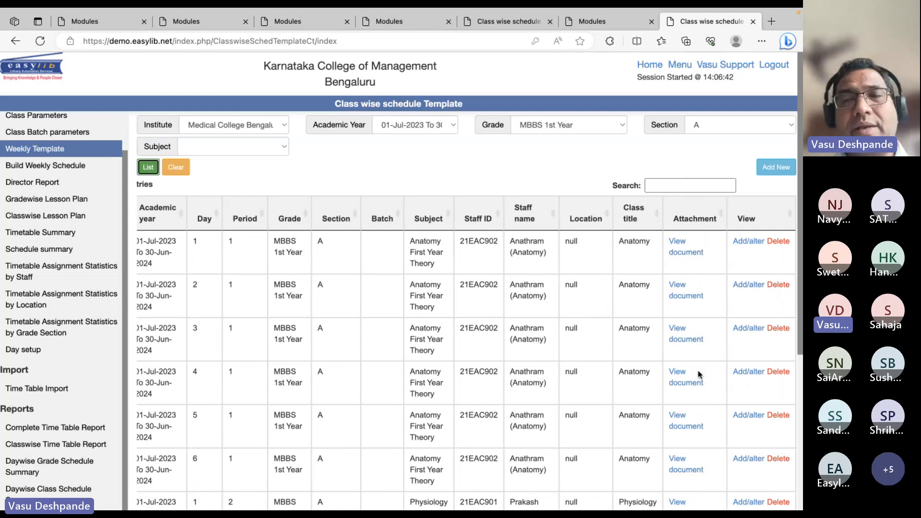
scroll(698, 376, "left", 3)
scroll(699, 376, "left", 2)
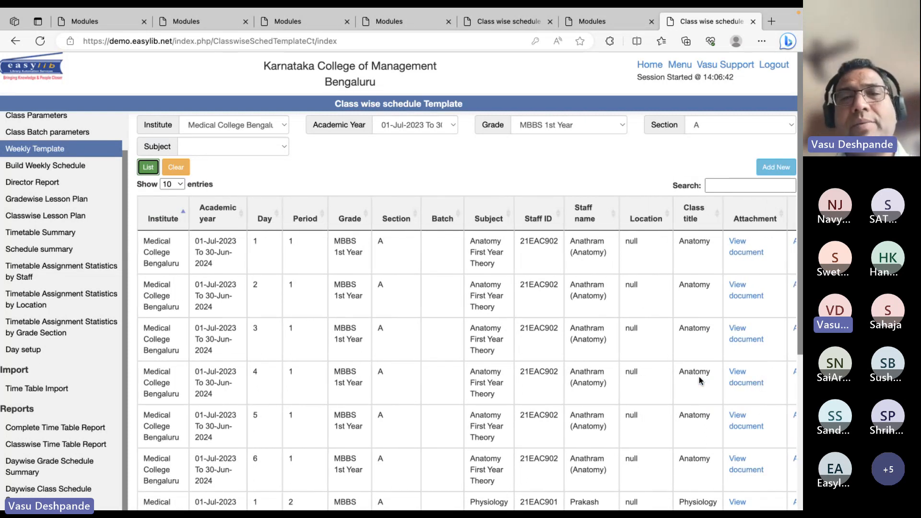
scroll(705, 371, "down", 2)
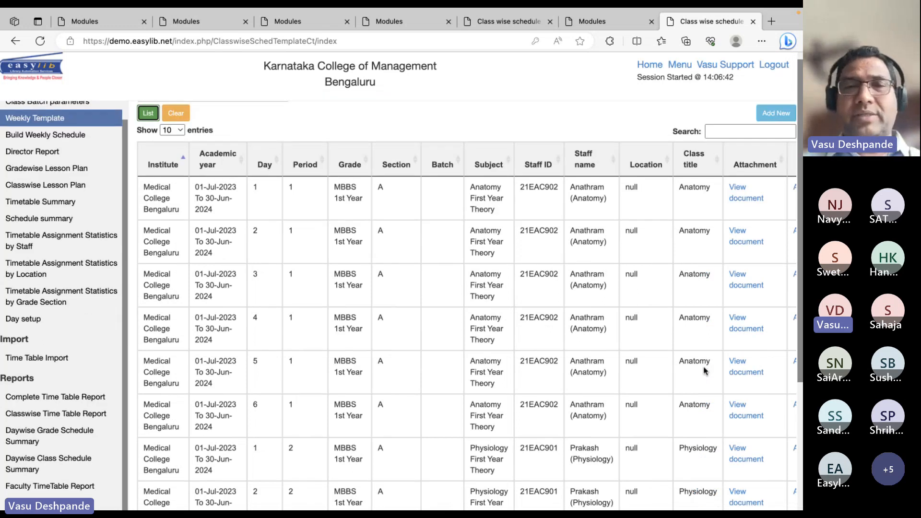
scroll(705, 370, "up", 2)
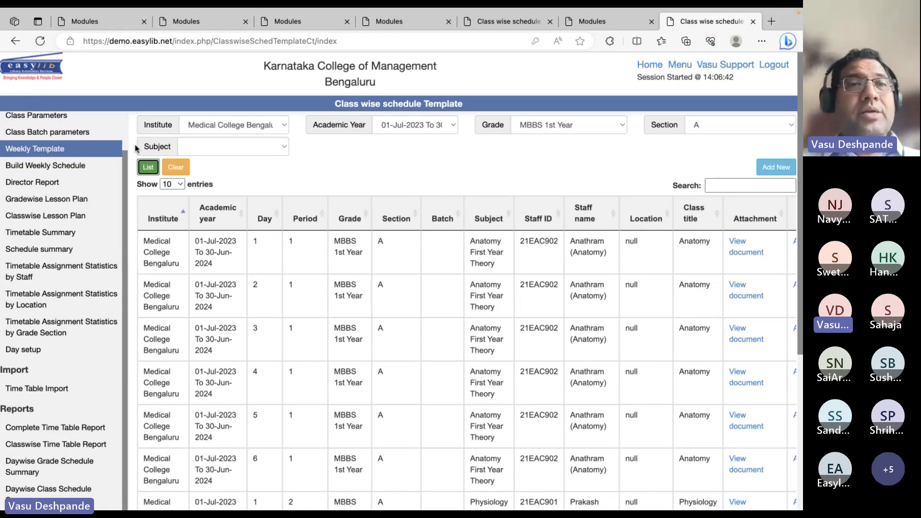
Step: Open Build Weekly Schedule and set the institute to Medical College Bengaluru
left_click(75, 165)
scroll(76, 167, "down", 1)
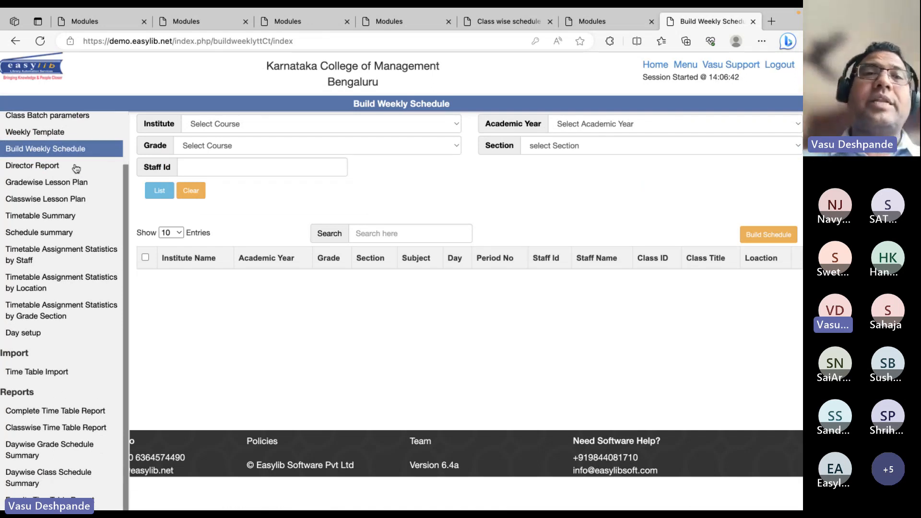
left_click(325, 120)
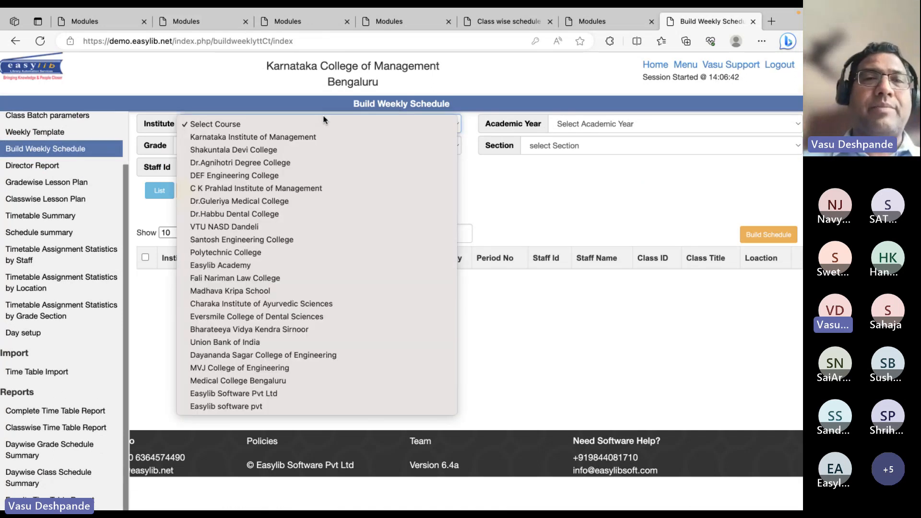
left_click(309, 145)
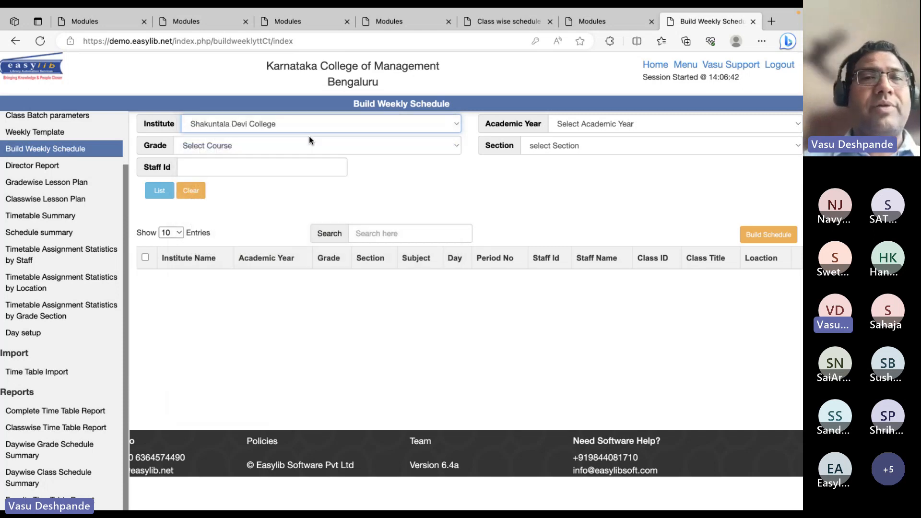
left_click(318, 131)
left_click(321, 125)
type("mv")
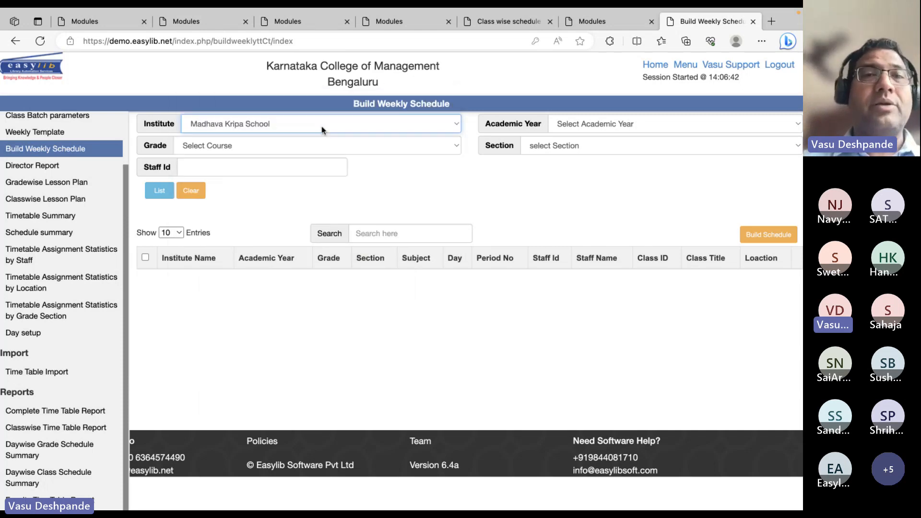
type("m")
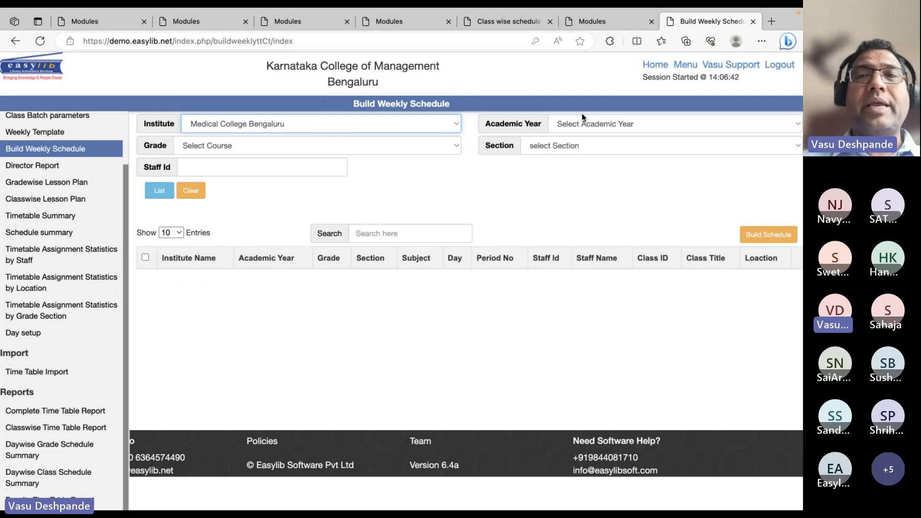
Step: List the schedule entries to build for academic year 01-Jul-2023 To 30-Jun-2024, grade MBBS 1st Year and section A
left_click(582, 120)
left_click(579, 138)
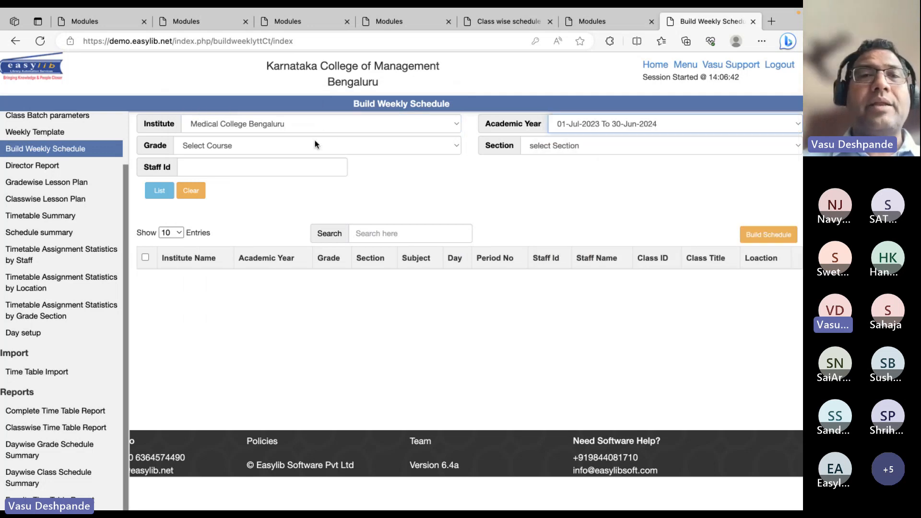
left_click(314, 143)
left_click(283, 159)
left_click(582, 145)
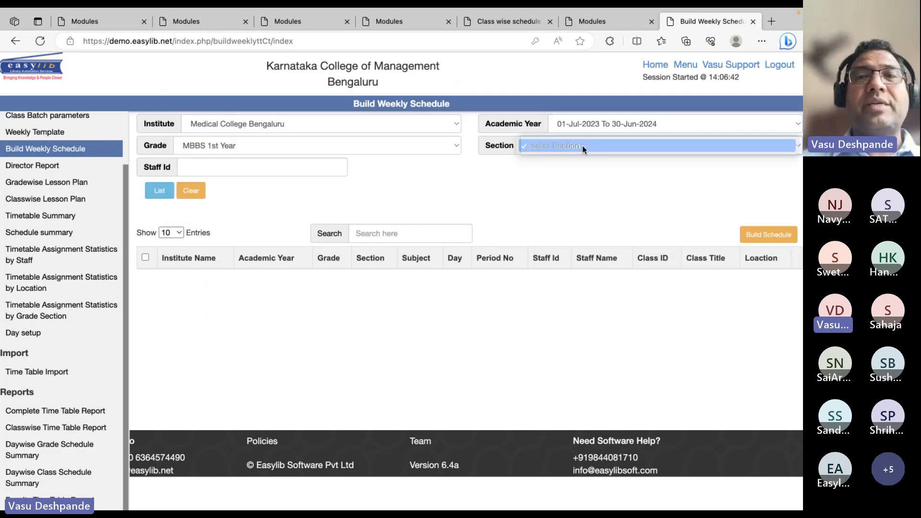
left_click(557, 159)
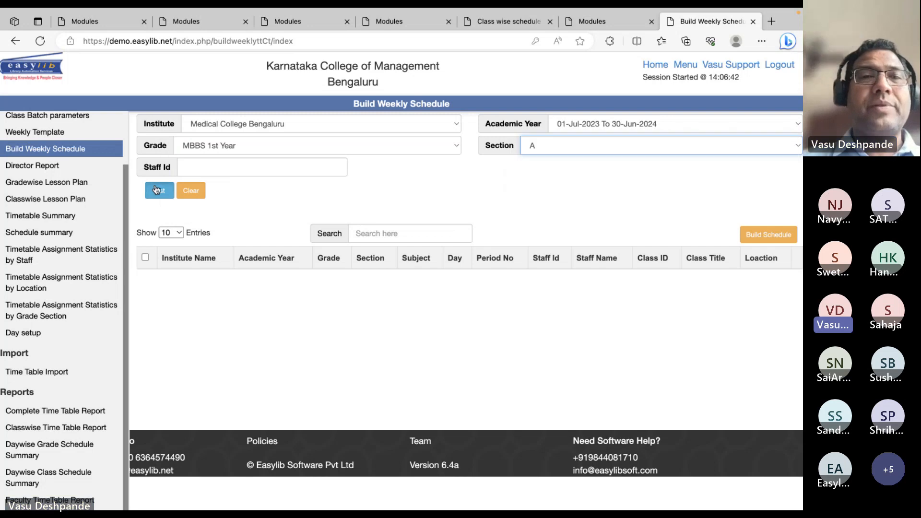
left_click(159, 191)
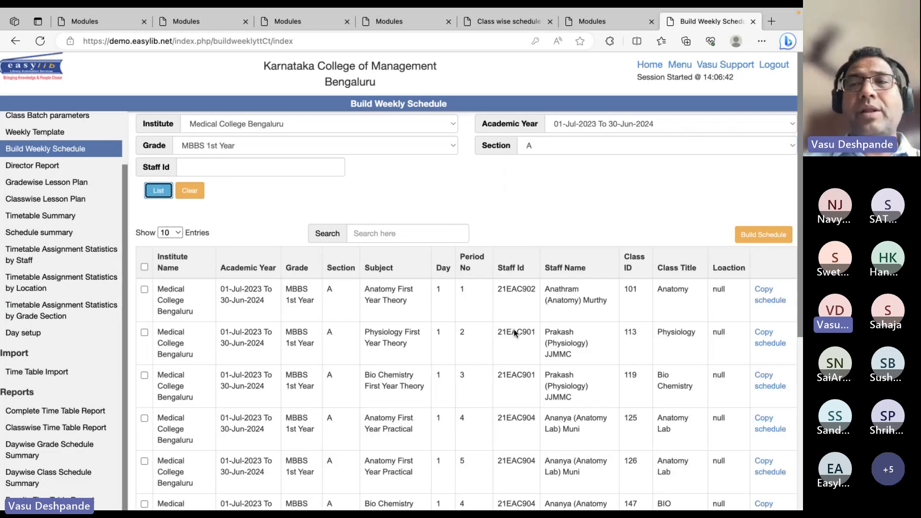
Step: Look over the listed schedule entries and set the list to show 100 entries per page
scroll(452, 291, "down", 10)
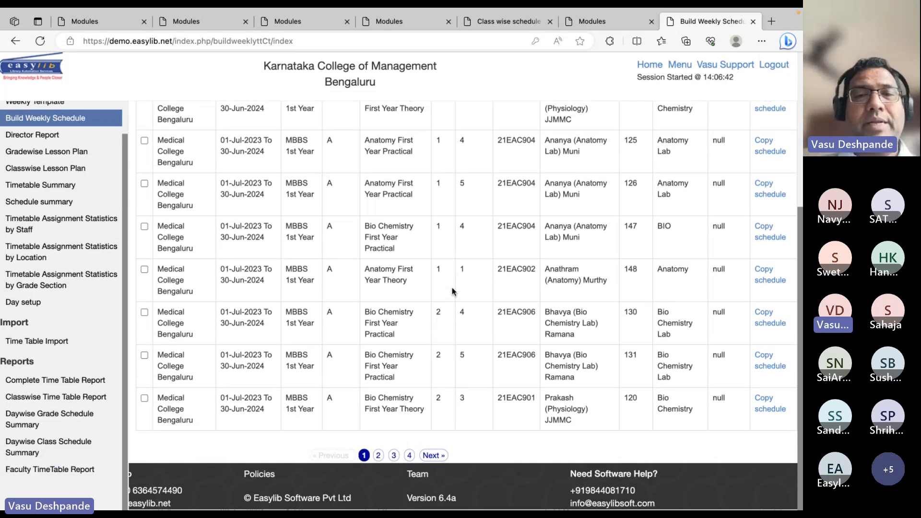
scroll(452, 291, "up", 10)
scroll(452, 291, "down", 1)
left_click(171, 232)
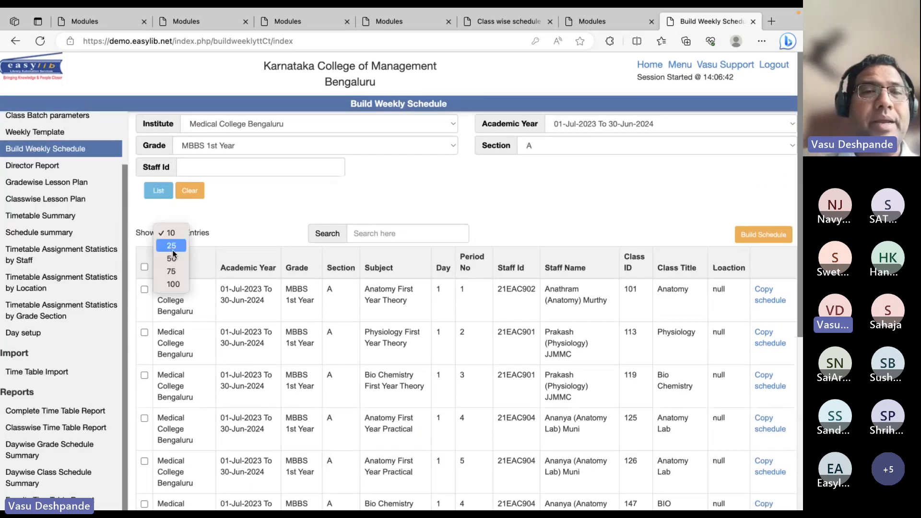
left_click(177, 283)
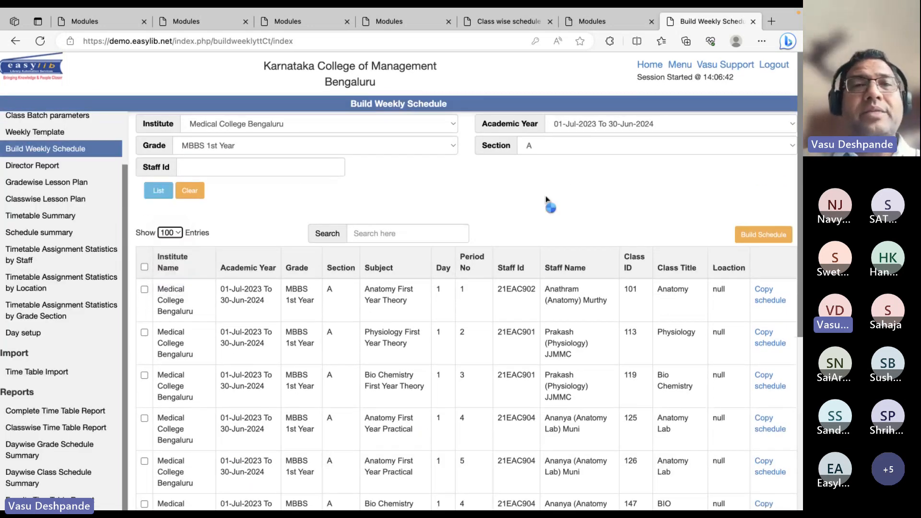
Step: Select all listed entries, build their weekly schedule for the date 2023-Jul-10 and close the dialog
scroll(551, 352, "down", 20)
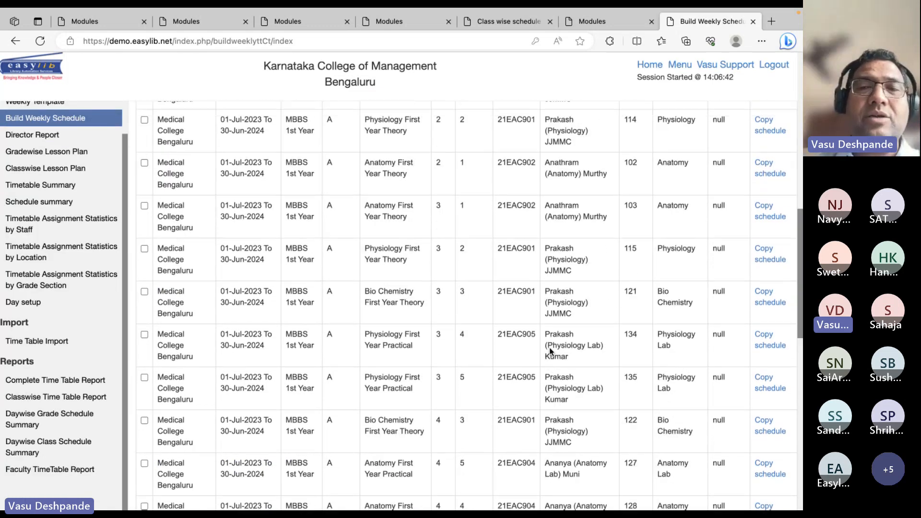
scroll(550, 351, "up", 20)
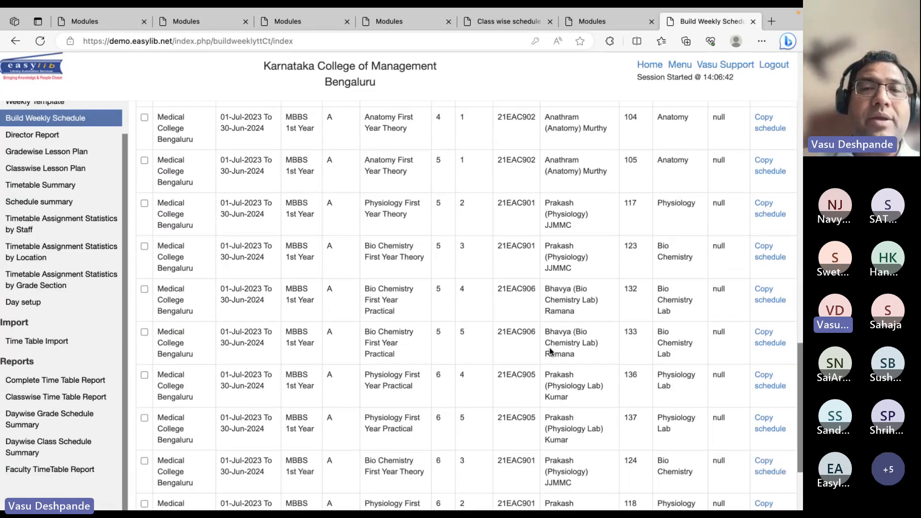
scroll(550, 357, "up", 3)
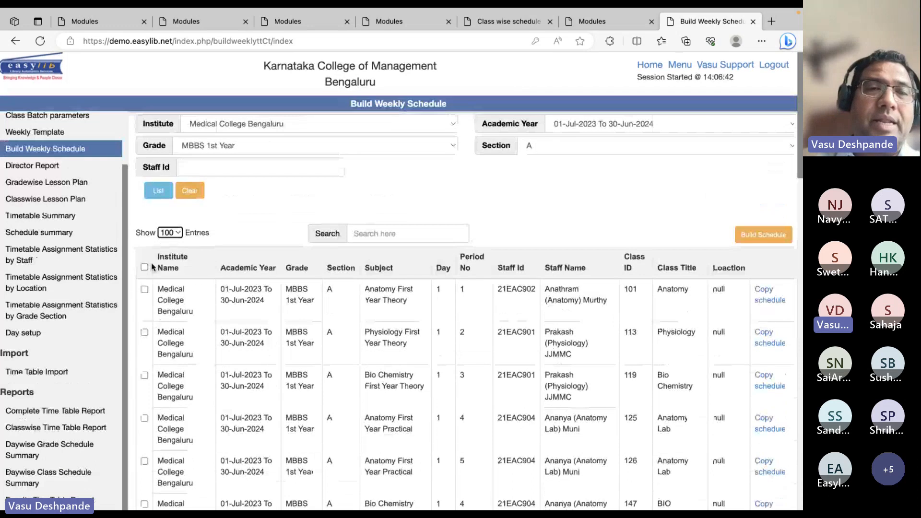
left_click(144, 267)
left_click(777, 237)
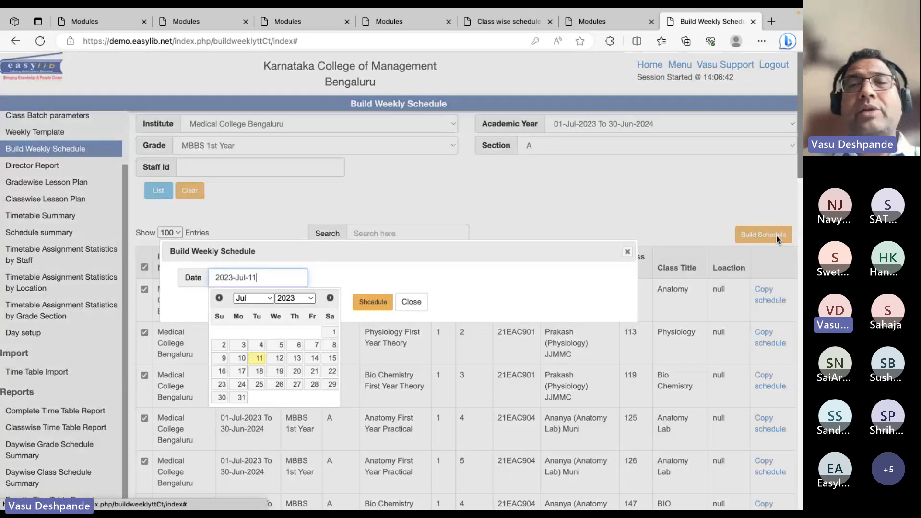
left_click(241, 358)
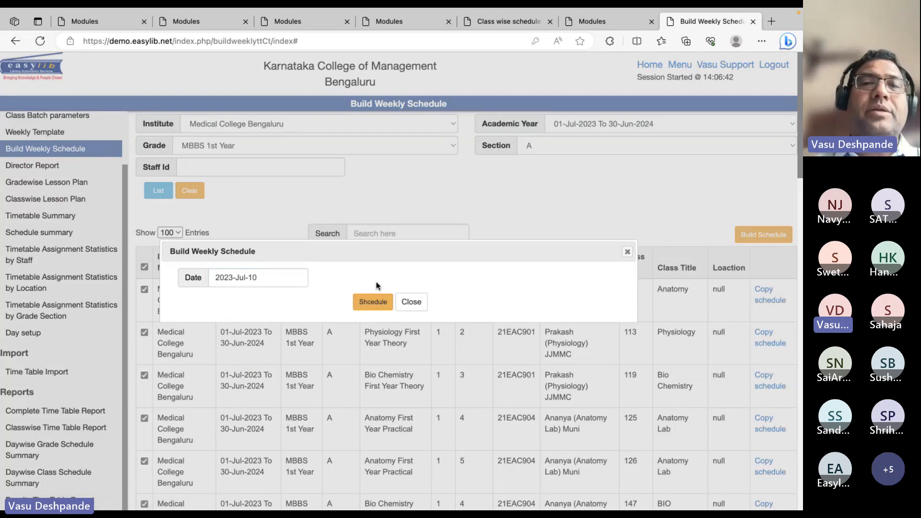
left_click(377, 303)
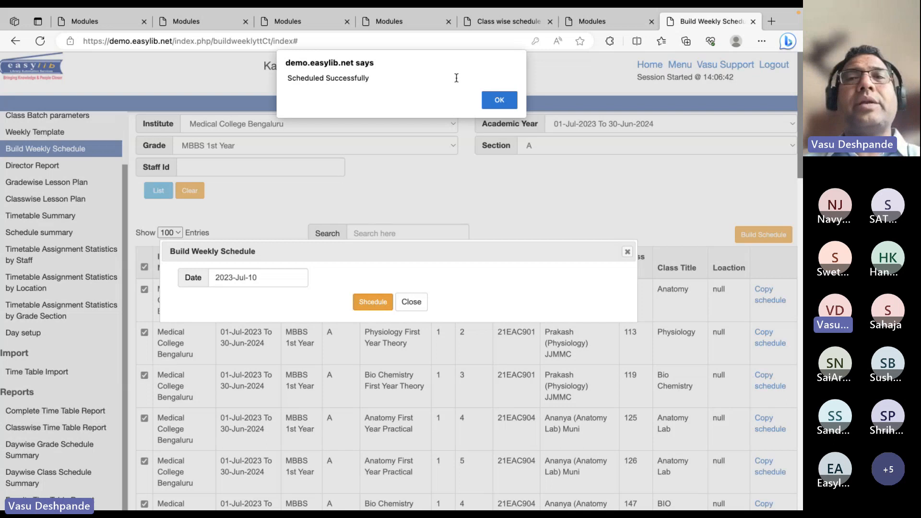
left_click(507, 106)
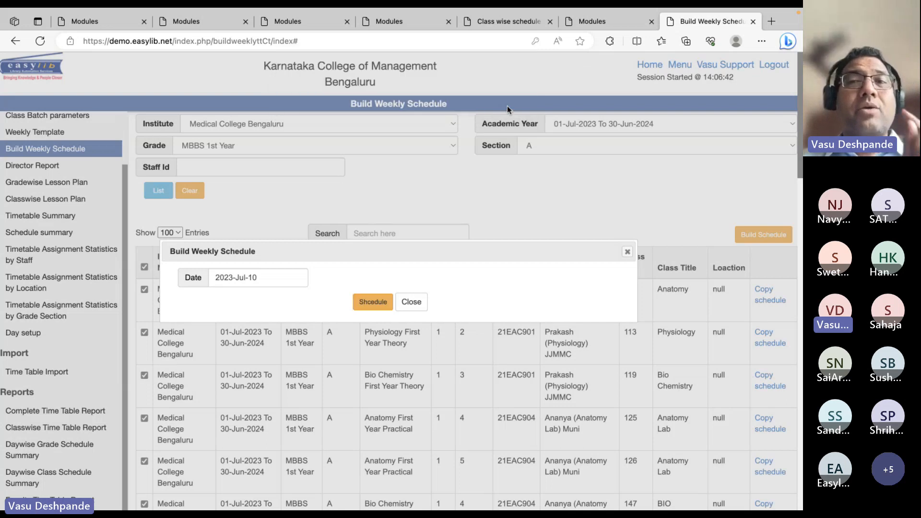
left_click(412, 302)
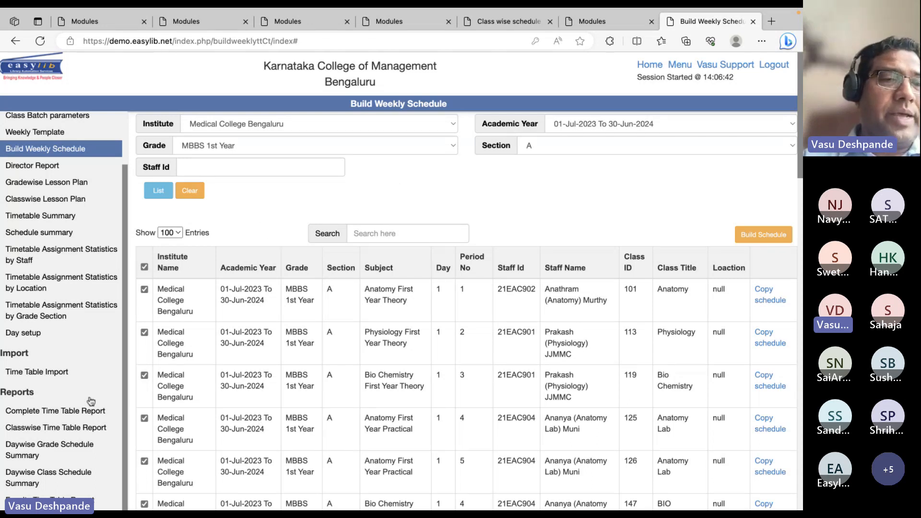
Step: Open the Daywise Class Schedule Summary report and set its institute to Medical College Bengaluru
left_click(43, 478)
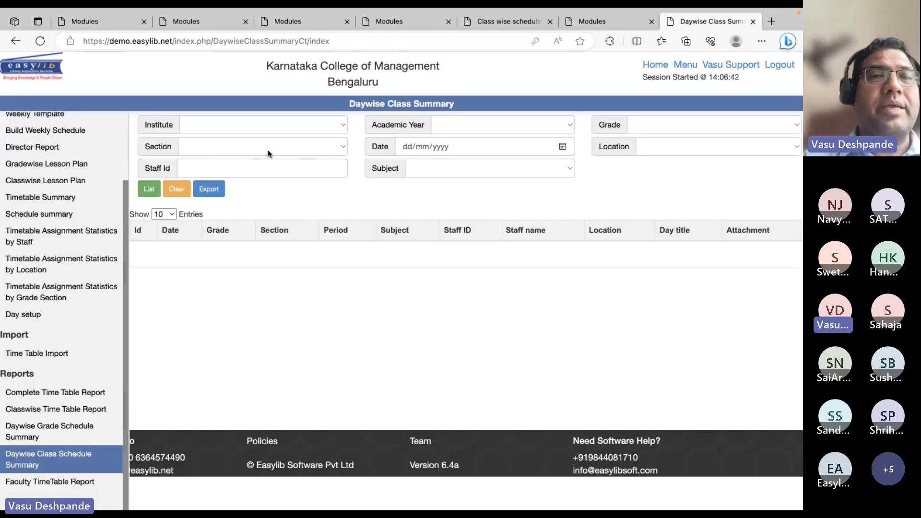
left_click(261, 126)
left_click(261, 125)
type("mv")
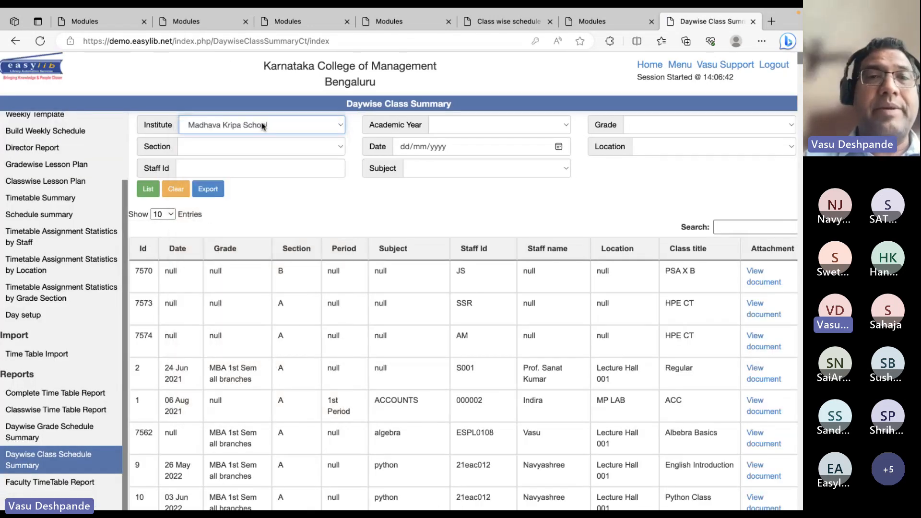
type("m")
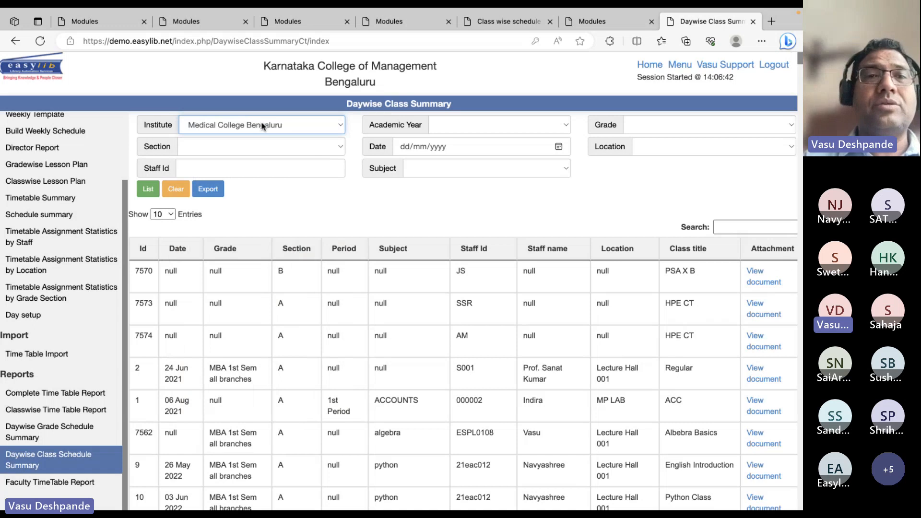
Step: List the daywise class summary for academic year 01-Jul-2023 To 30-Jun-2024, grade MBBS 1st Year and section A
left_click(470, 122)
left_click(473, 139)
left_click(635, 124)
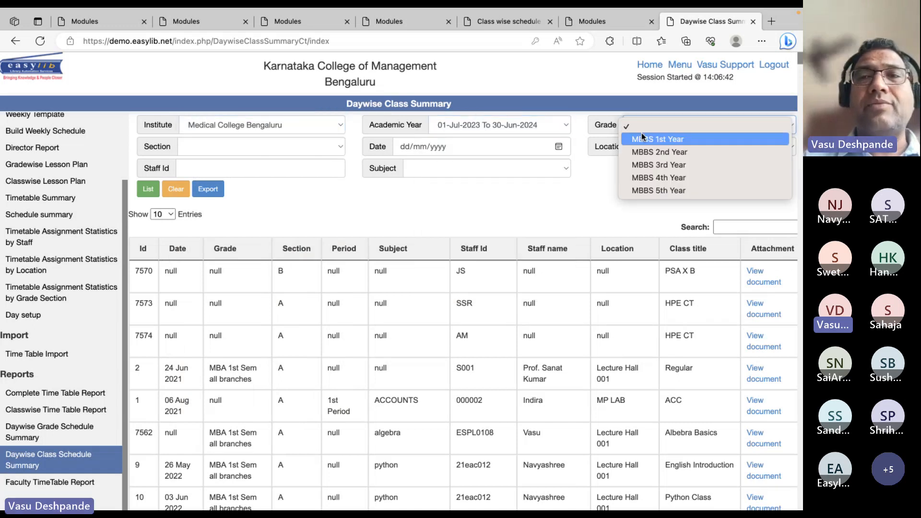
left_click(644, 139)
left_click(254, 146)
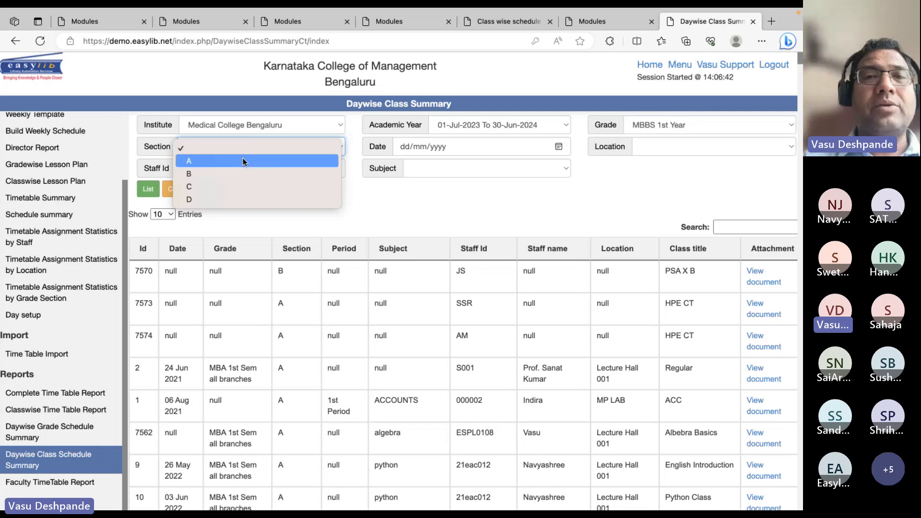
left_click(243, 159)
left_click(148, 189)
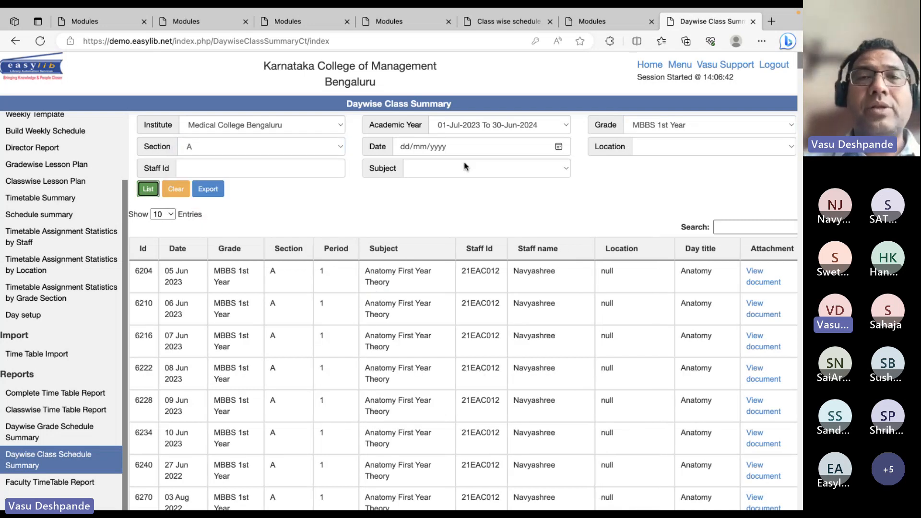
Step: List the daywise class summary for the date 11/07/2023 and select the staff ID of the first entry
left_click(558, 147)
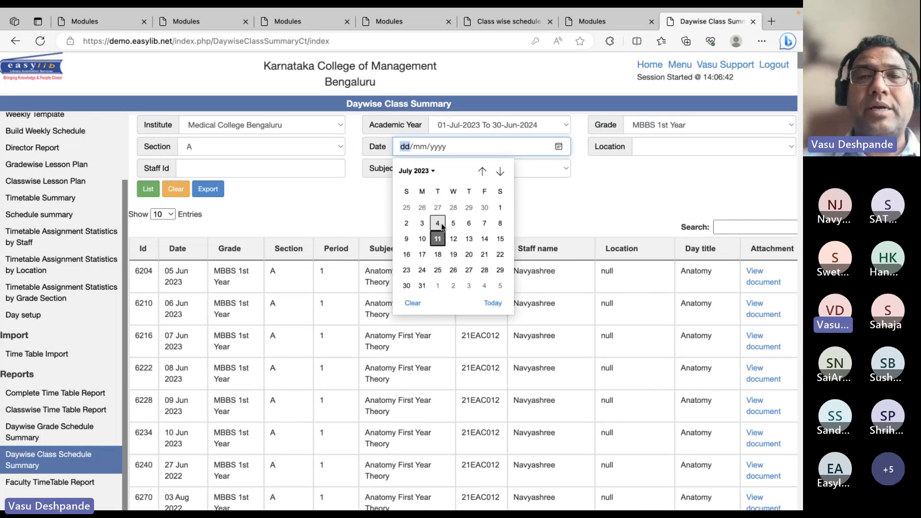
left_click(437, 238)
left_click(148, 188)
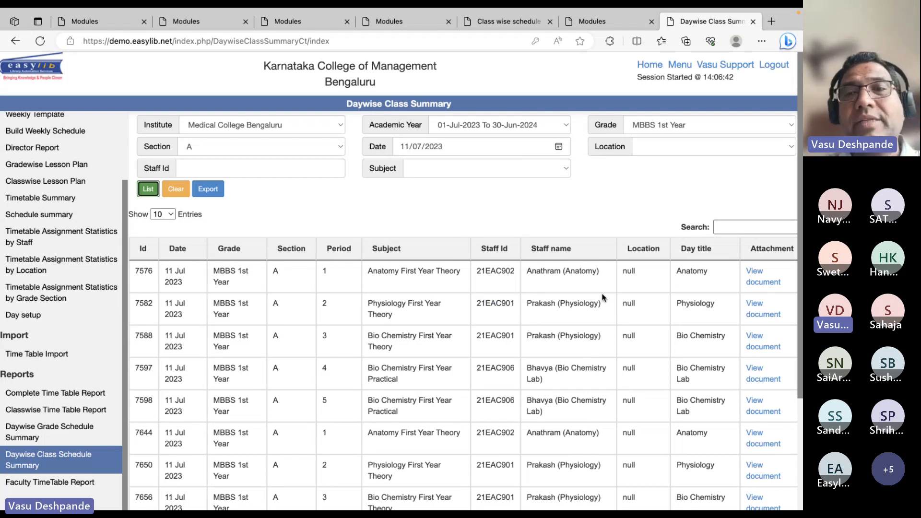
double_click(501, 273)
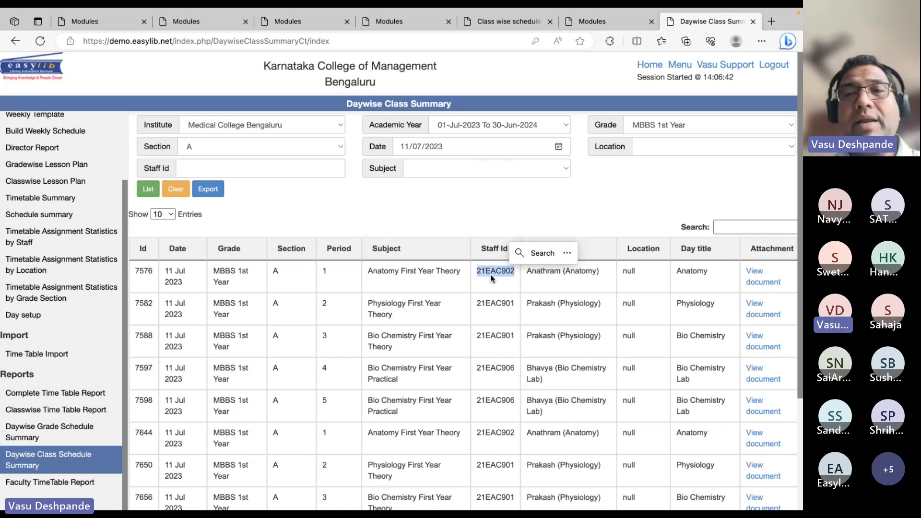
Step: List the daywise class summary with the location filter set to JJM Anatomy Room 001
key("ctrl+minus")
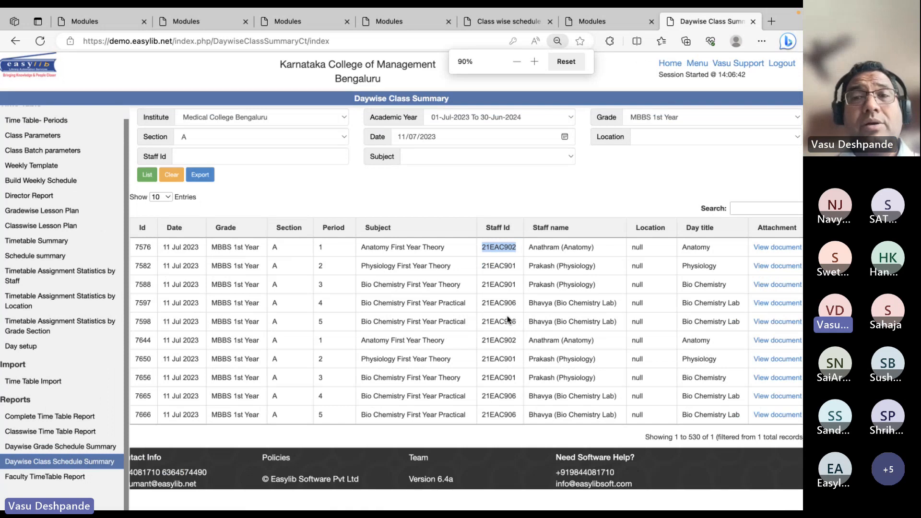
key("ctrl+plus")
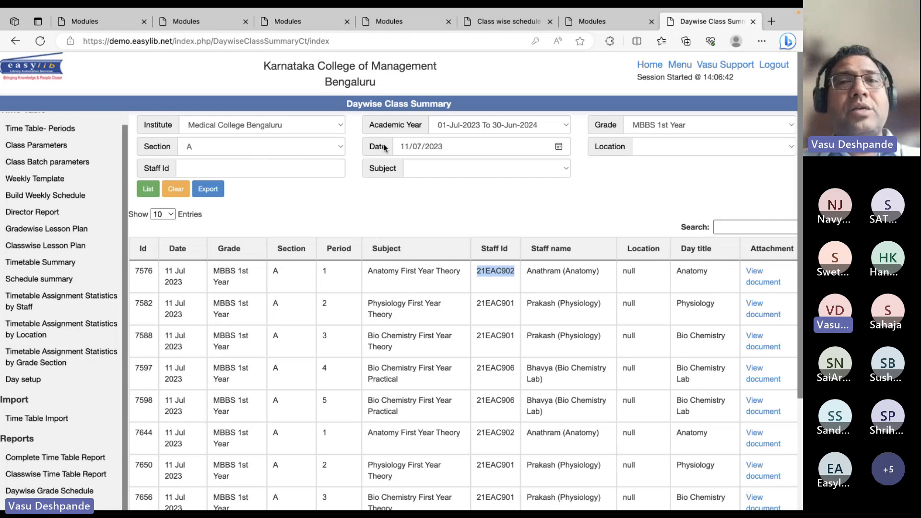
left_click(442, 148)
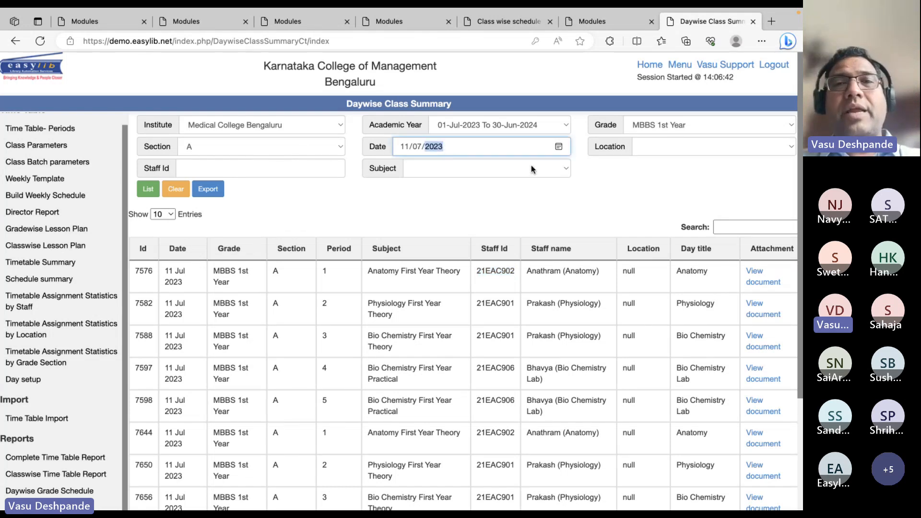
left_click(534, 170)
left_click(641, 205)
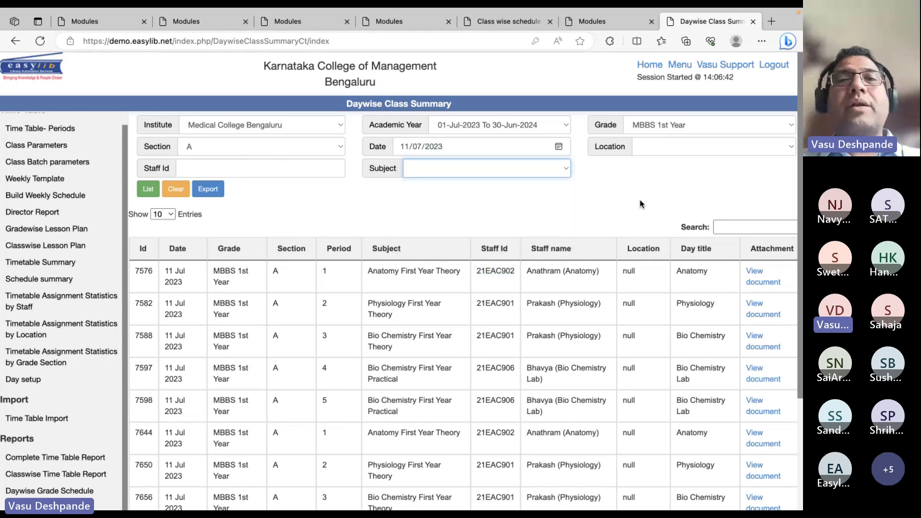
left_click(706, 149)
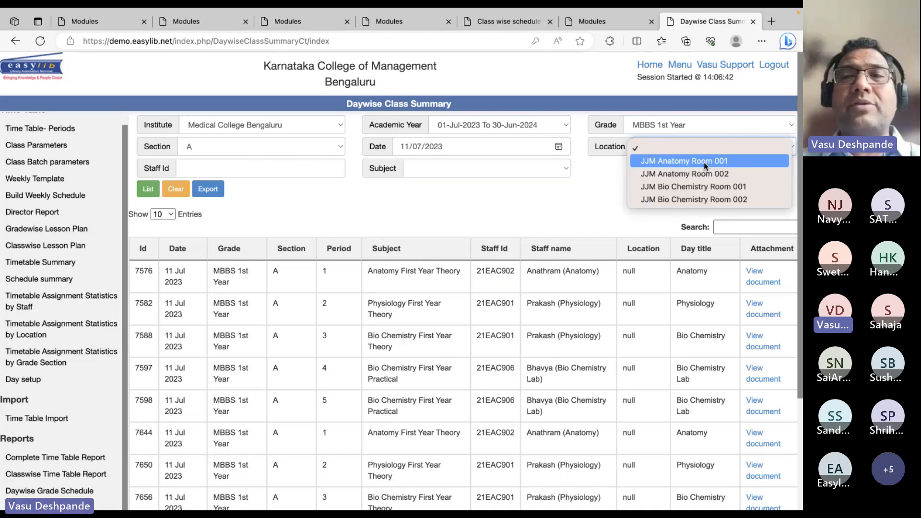
left_click(684, 162)
left_click(139, 190)
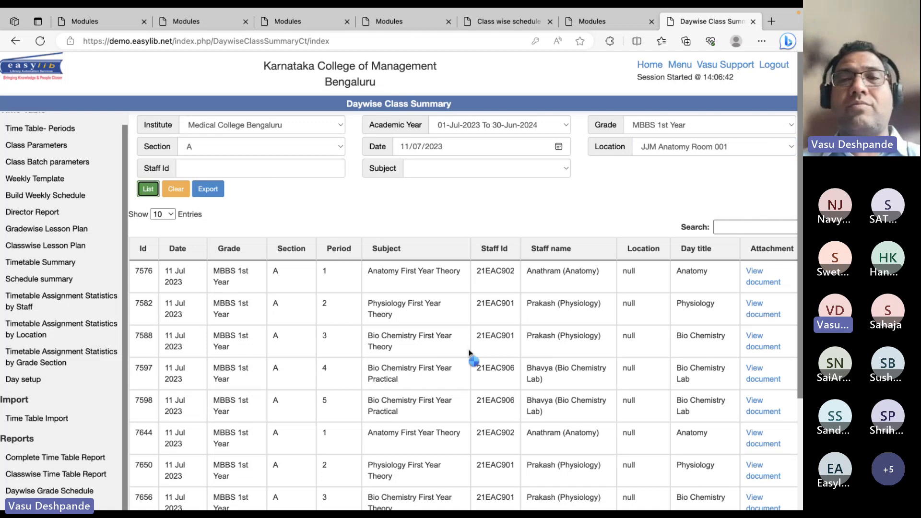
Step: Clear all report filters and try the location filter alone, listing JJM Anatomy Room 001 and selecting JJM Bio Chemistry Room 001
left_click(178, 190)
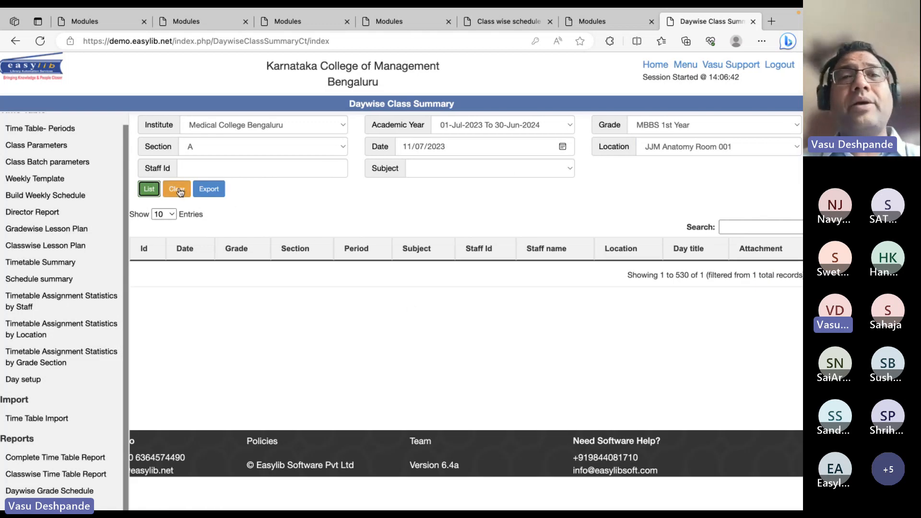
left_click(708, 148)
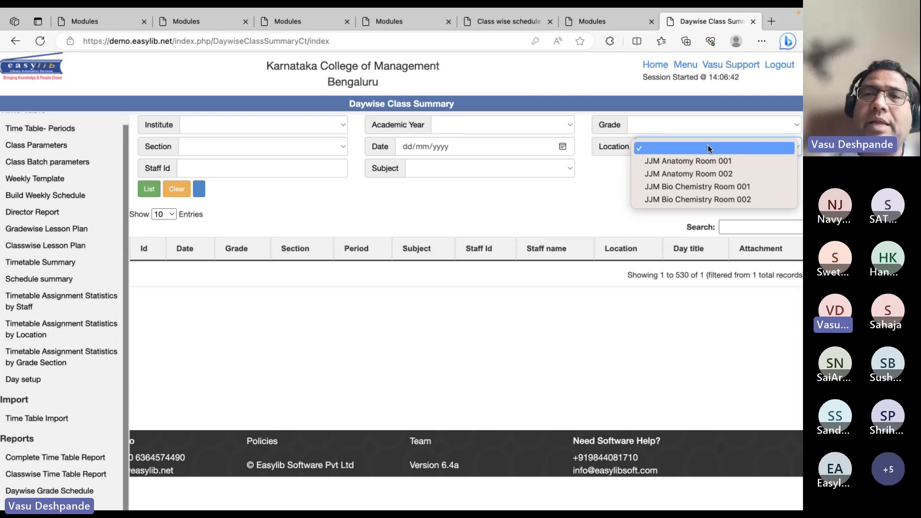
left_click(707, 160)
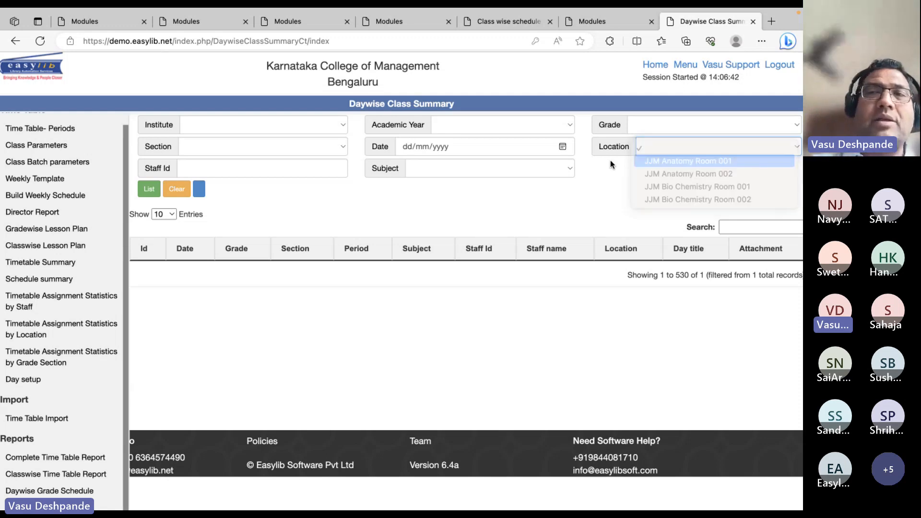
left_click(148, 191)
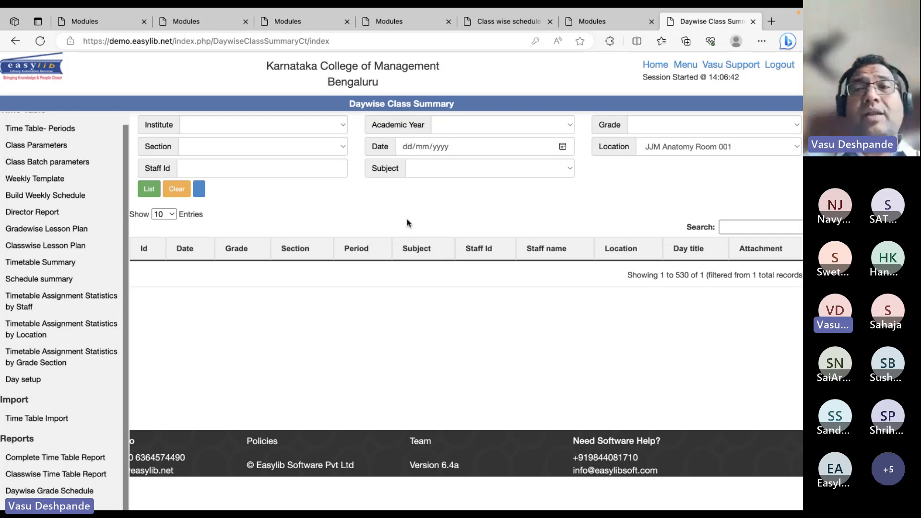
left_click(686, 146)
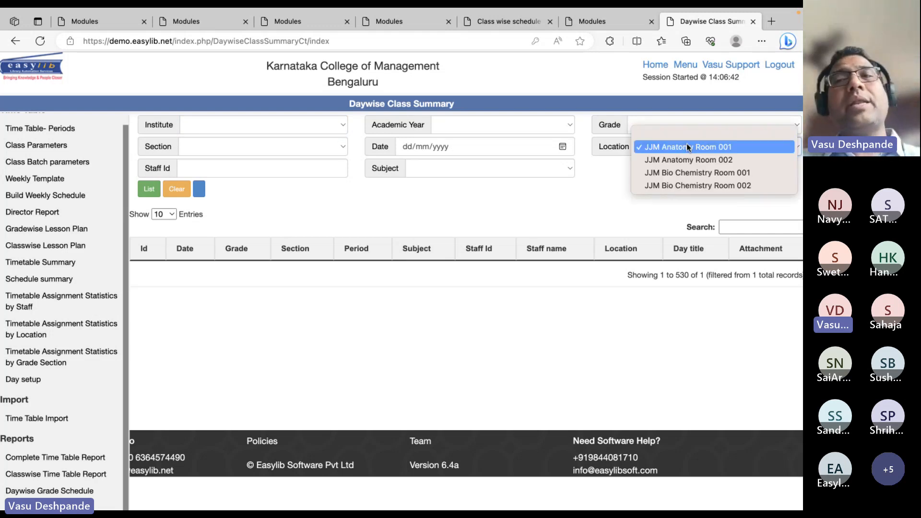
left_click(703, 173)
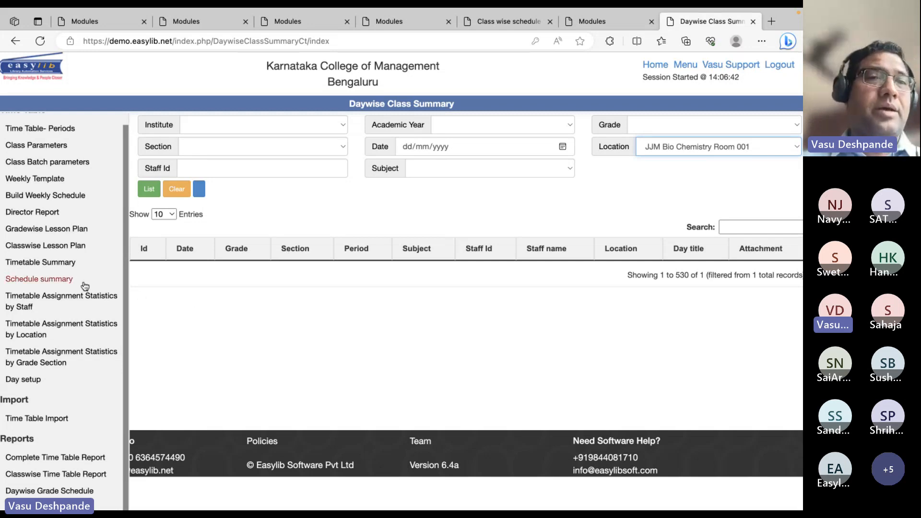
Step: Open the Director Report and list its summary from 2023-07-10 to 2023-07-10
left_click(22, 212)
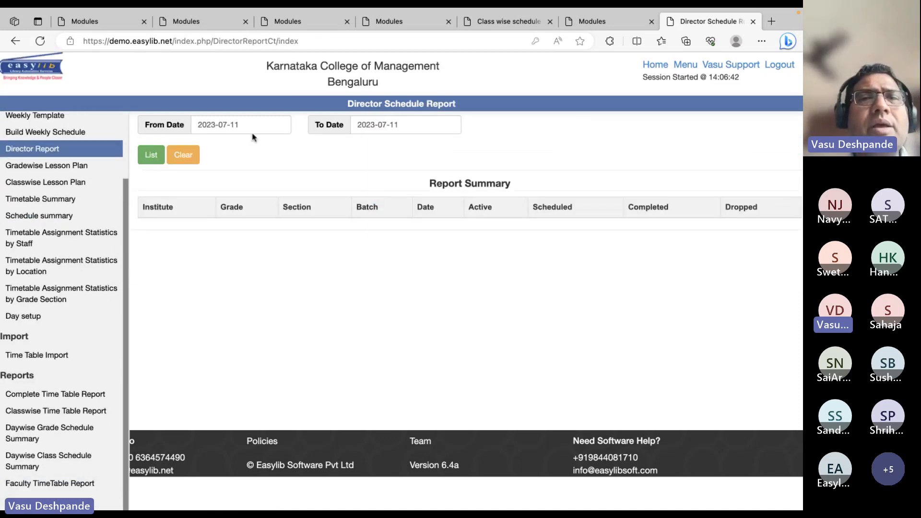
left_click(251, 125)
left_click(224, 207)
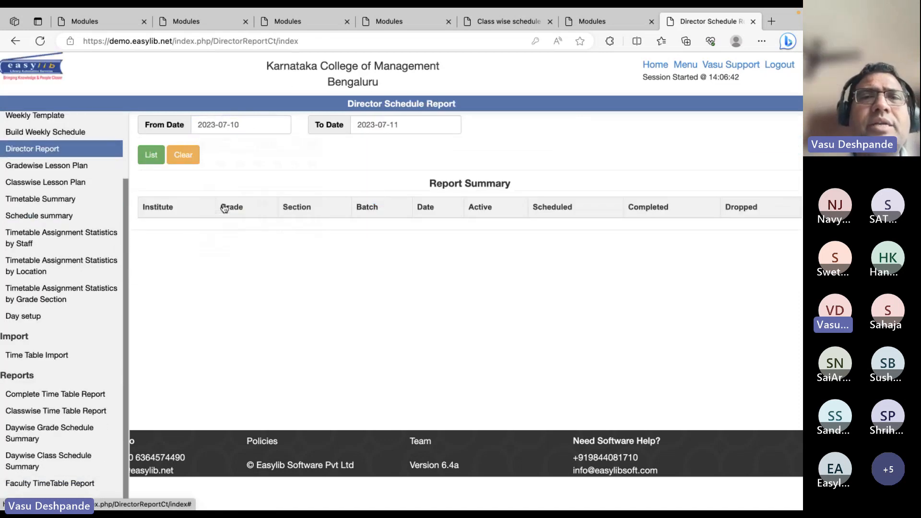
left_click(380, 128)
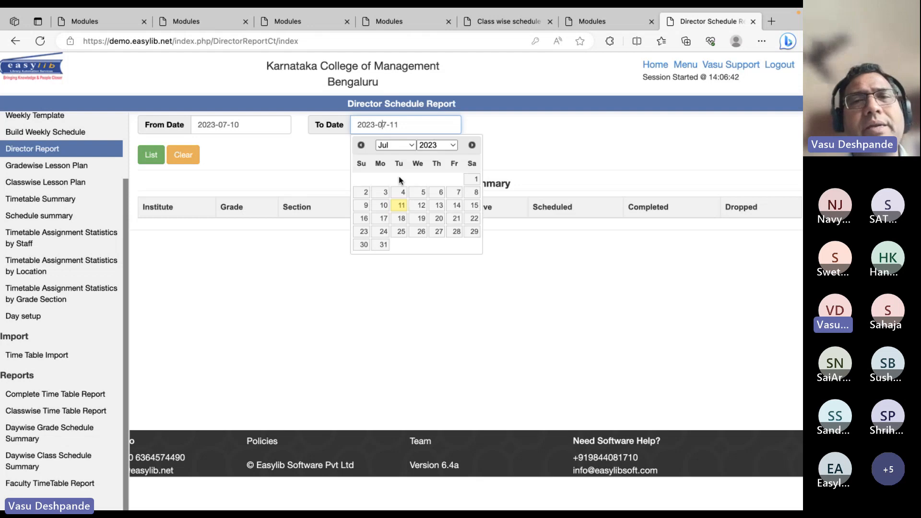
left_click(385, 203)
left_click(150, 155)
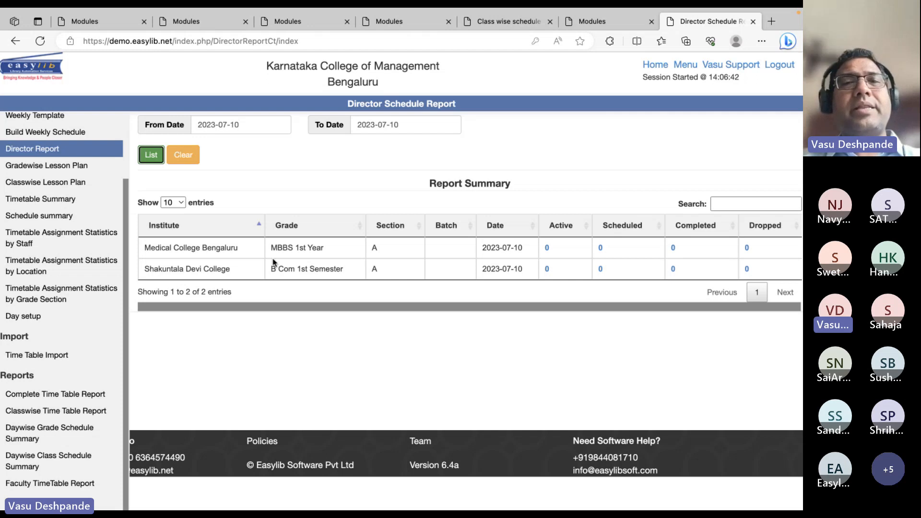
Step: Open the Gradewise Lesson Plan, check the available institutes and highlight the first entry's staff ID
left_click(73, 167)
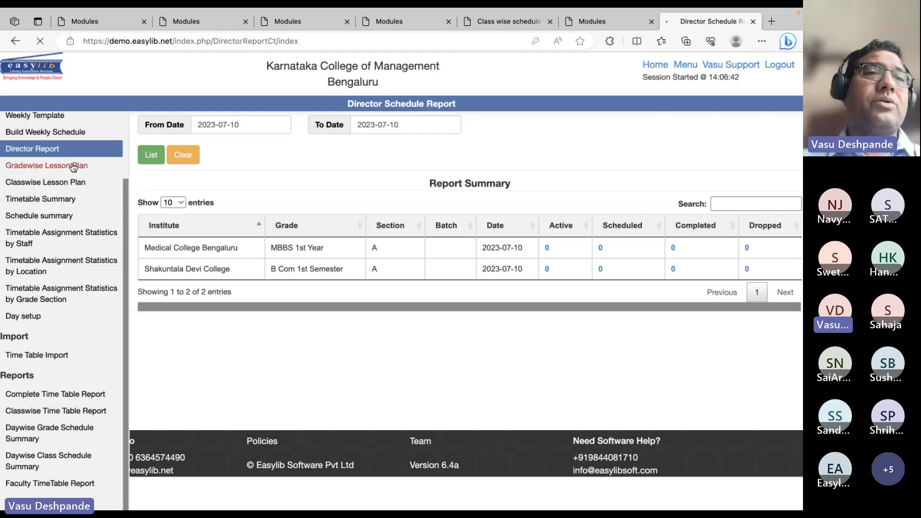
left_click(271, 127)
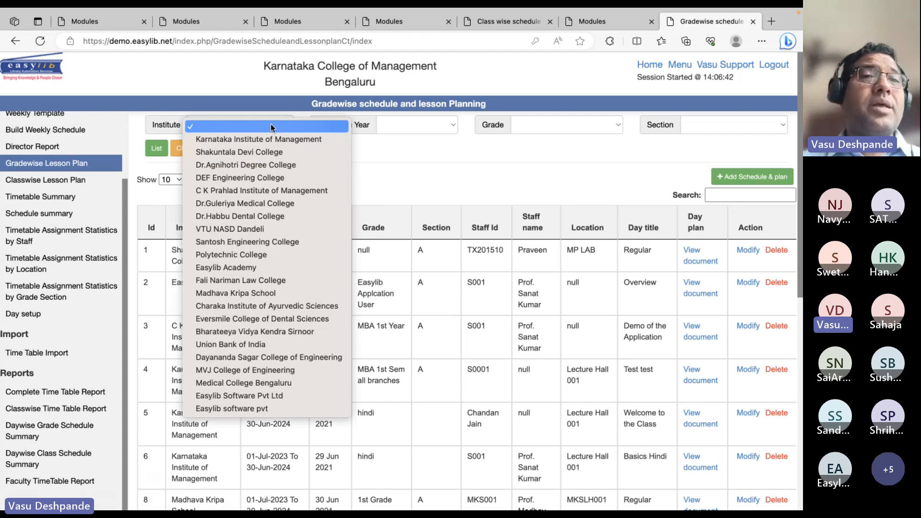
left_click(271, 127)
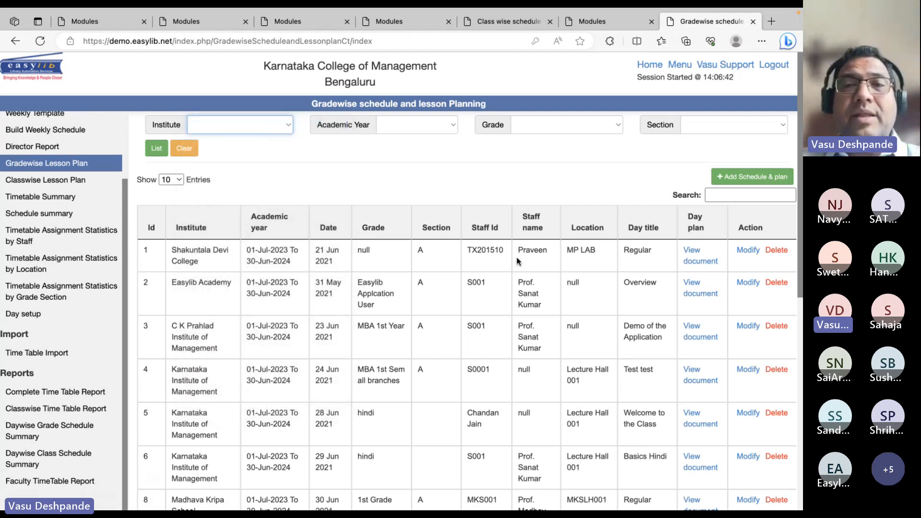
double_click(486, 253)
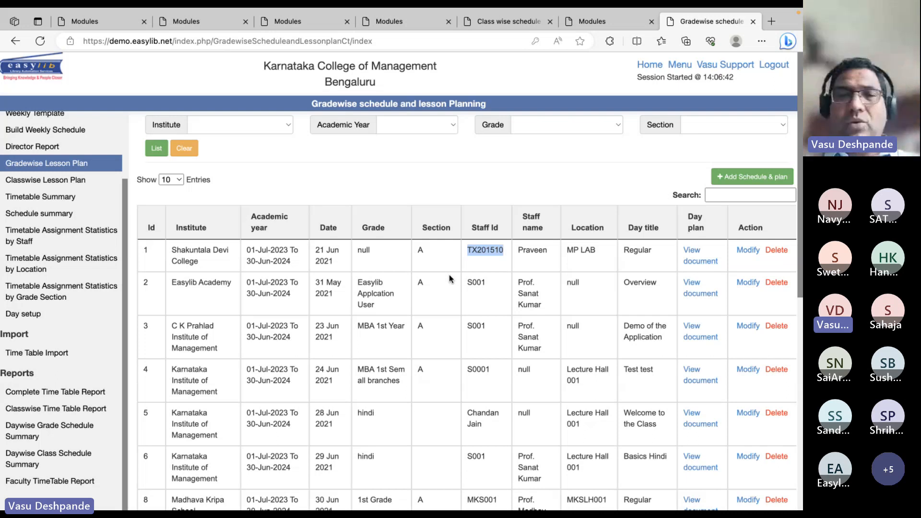
Step: Switch to the member portal in Chrome and highlight the Shakuntala Devi College entry's institute and grade in My Grade List
key("super+Tab")
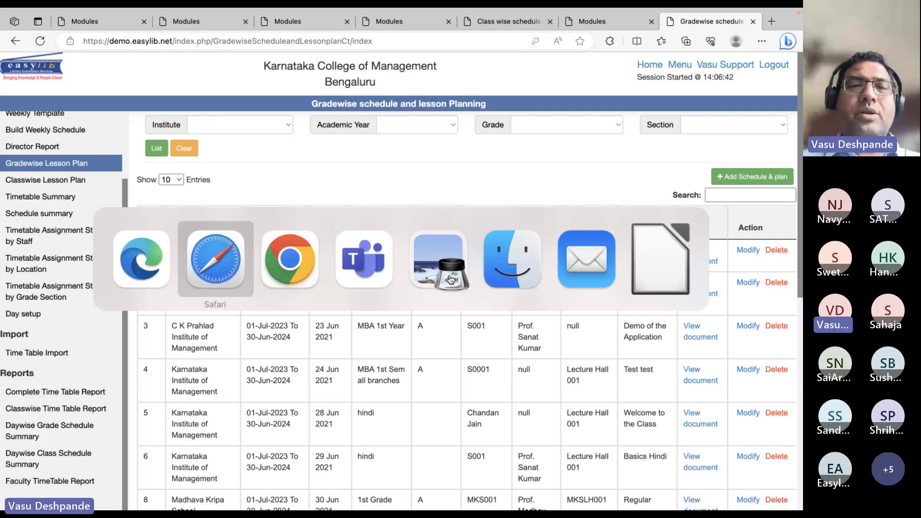
key("super+Tab")
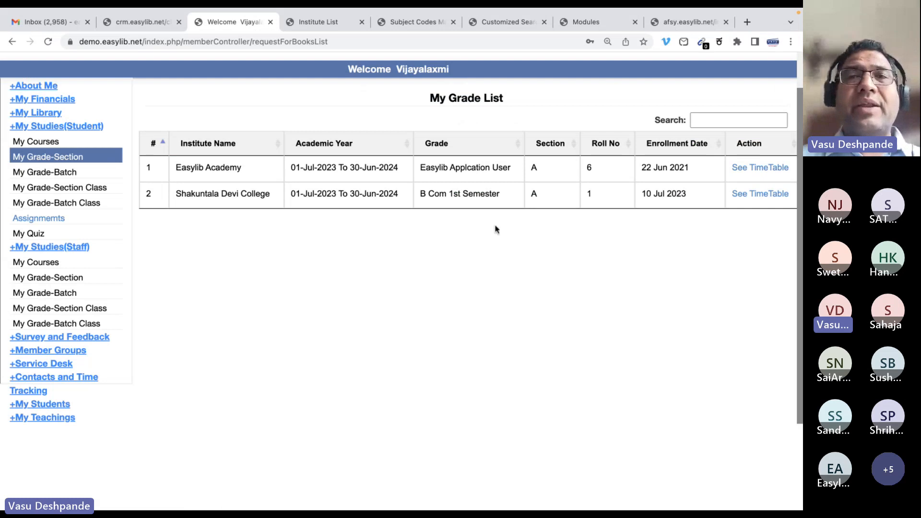
scroll(421, 152, "up", 2)
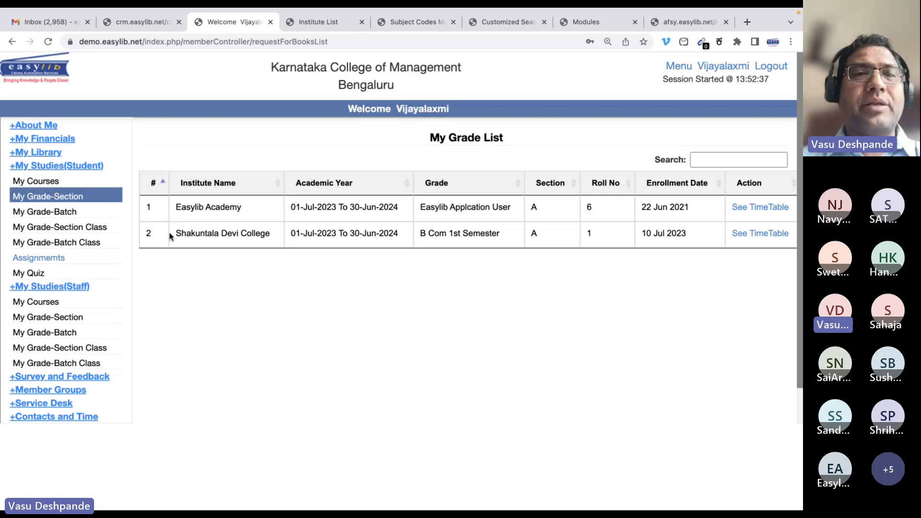
left_click_drag(172, 234, 270, 232)
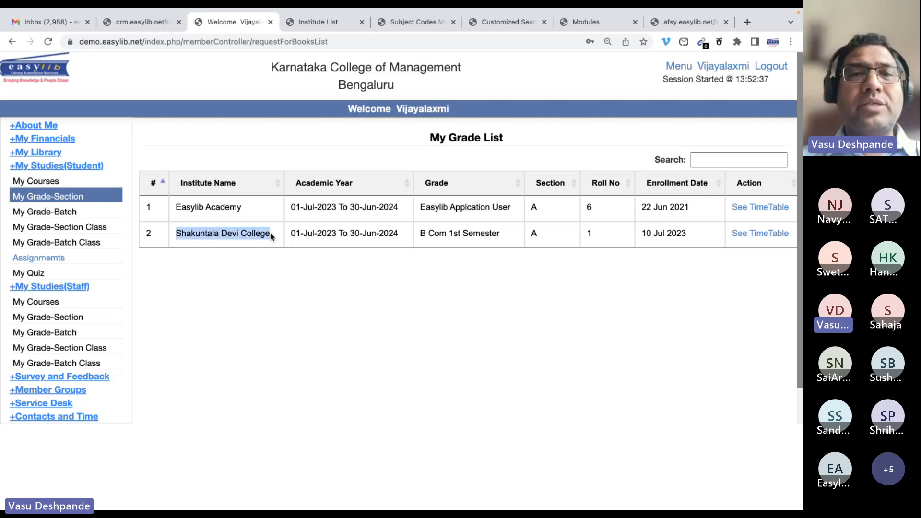
left_click(446, 236)
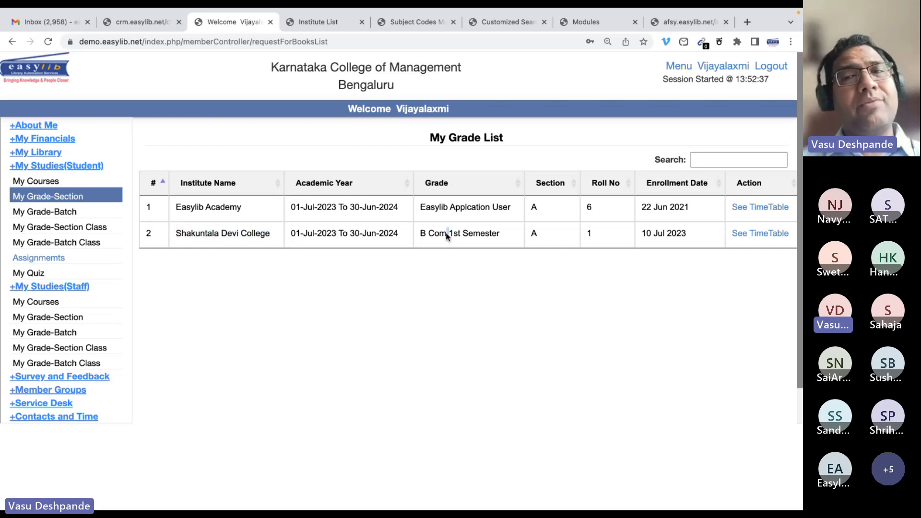
triple_click(446, 236)
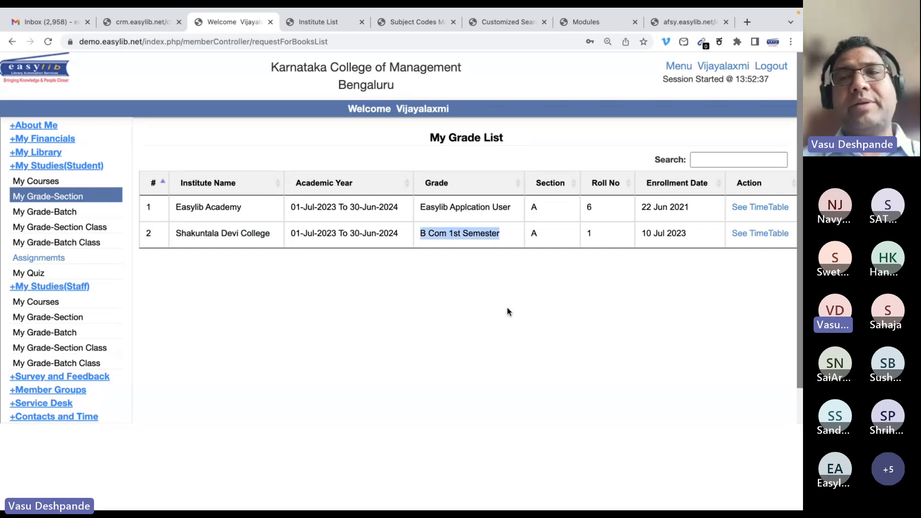
Step: View the timetable for the Shakuntala Devi College B Com 1st Semester enrollment, review its periods and close it
left_click(749, 234)
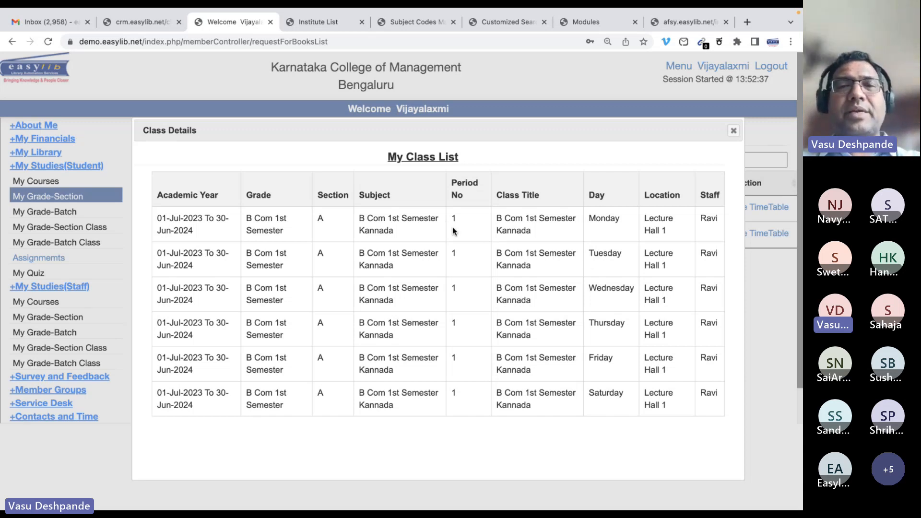
left_click_drag(453, 231, 464, 277)
left_click(471, 367)
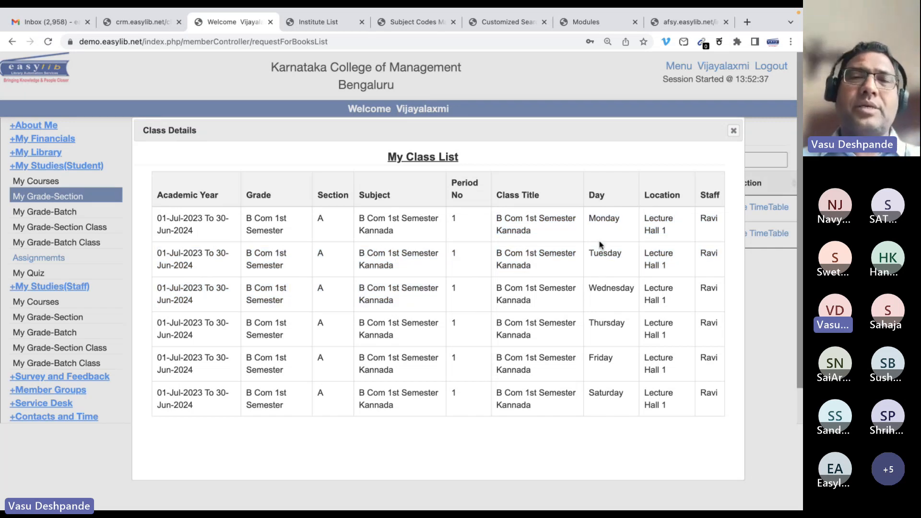
left_click(732, 131)
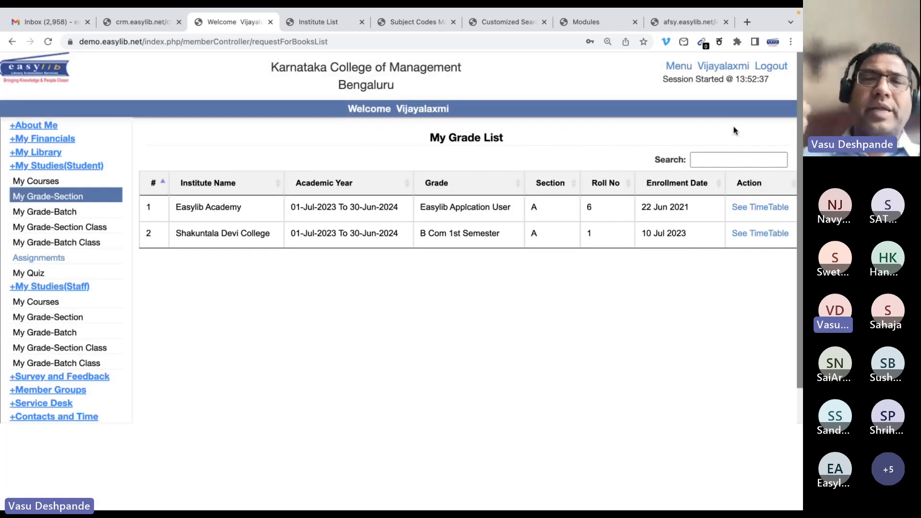
Step: Open the My Grade-Section list under the member's staff studies
left_click(71, 331)
left_click(68, 317)
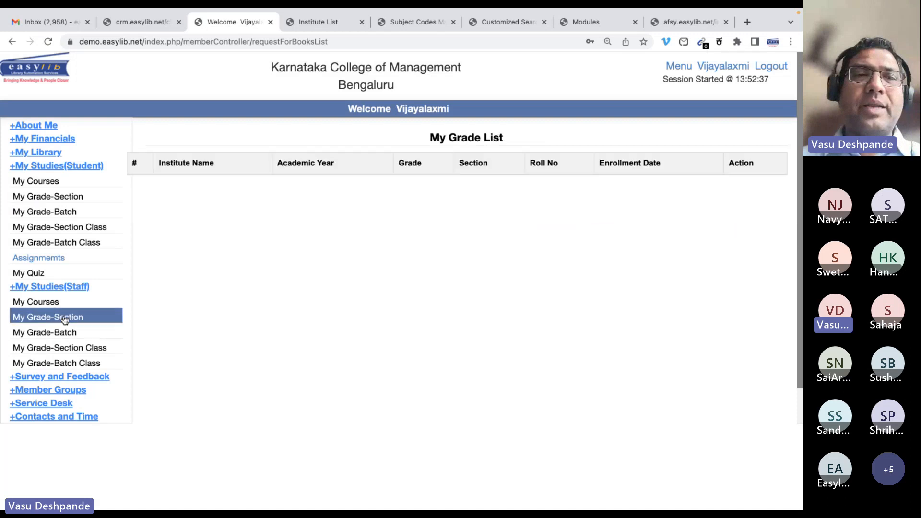
right_click(275, 264)
left_click(269, 257)
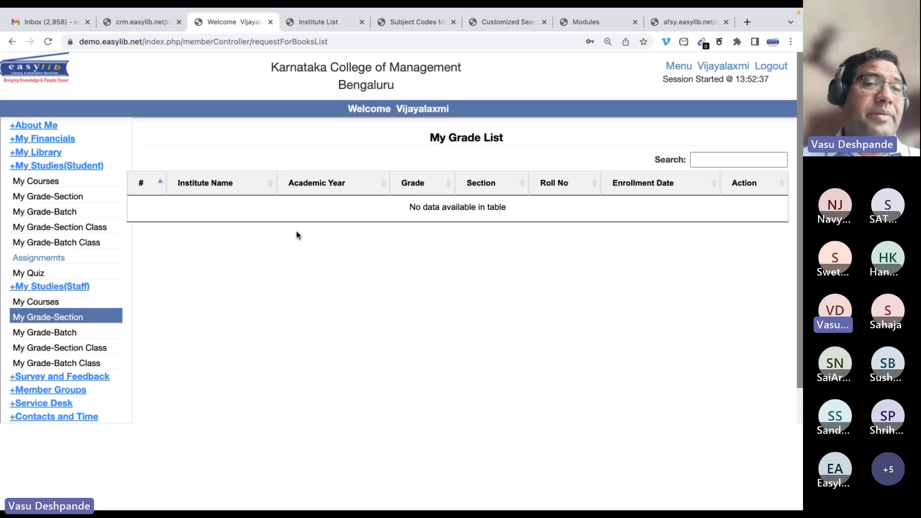
Step: Return to the student grade-section list, view the B Com 1st Semester timetable, highlight the Monday class's subject and close the timetable
left_click(66, 199)
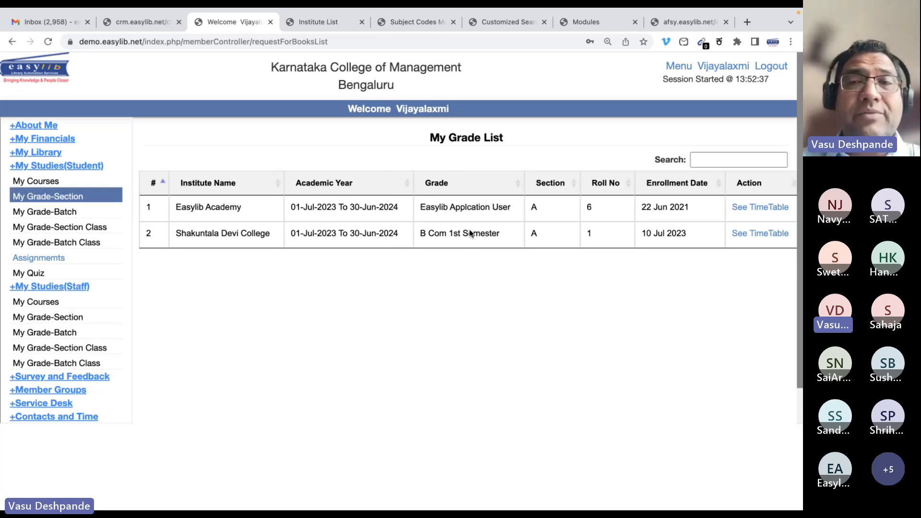
left_click(766, 233)
left_click_drag(390, 232, 352, 219)
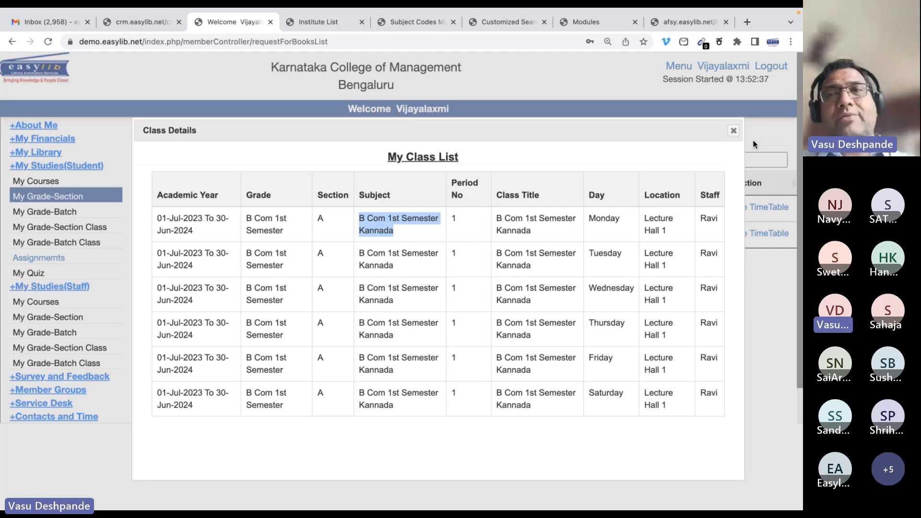
left_click(734, 130)
Step: Check the staff grade-section list once more and switch back to the Gradewise schedule and lesson planning page in Edge
left_click(47, 318)
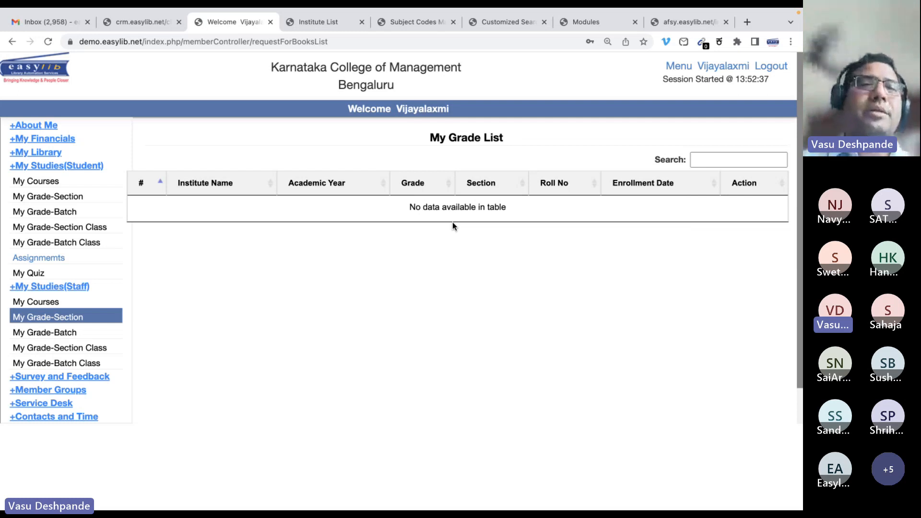
key("super+Tab")
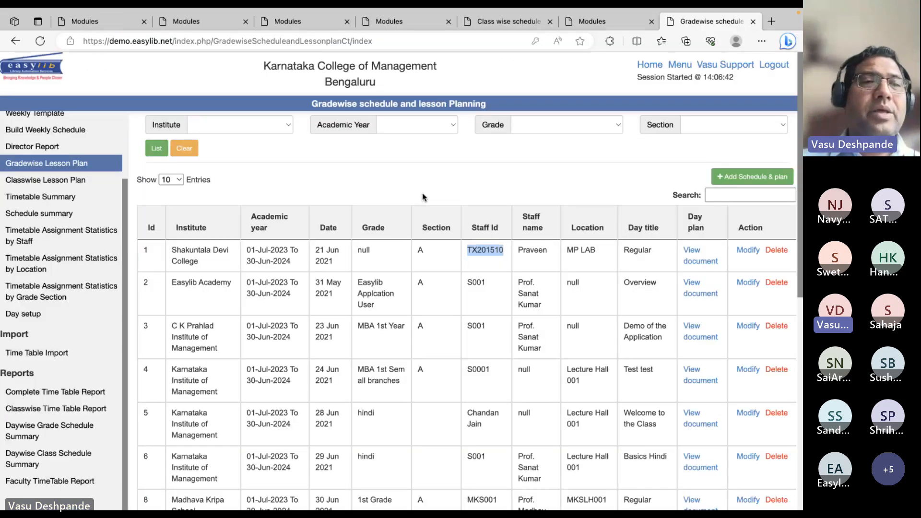
Step: Open the Classwise Lesson Plan list, view the Timetable Summary and look over its July 2023 month calendar
left_click(62, 182)
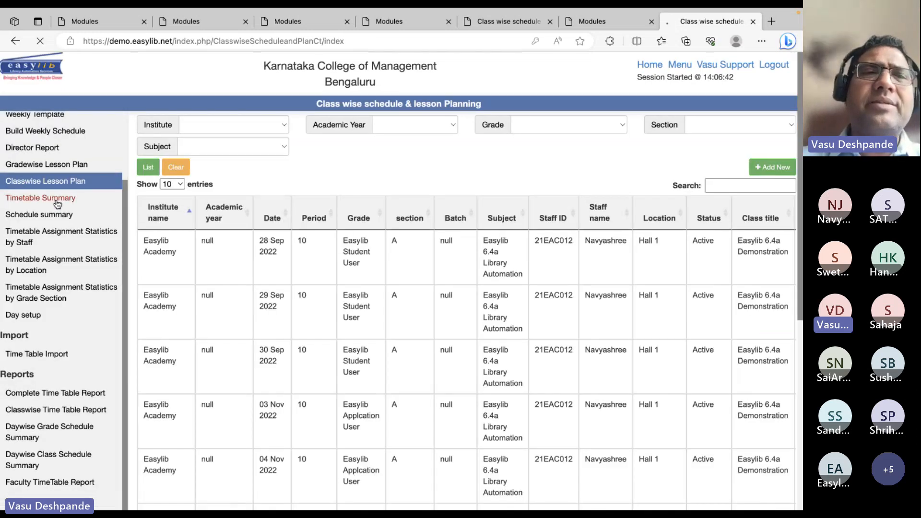
left_click(56, 200)
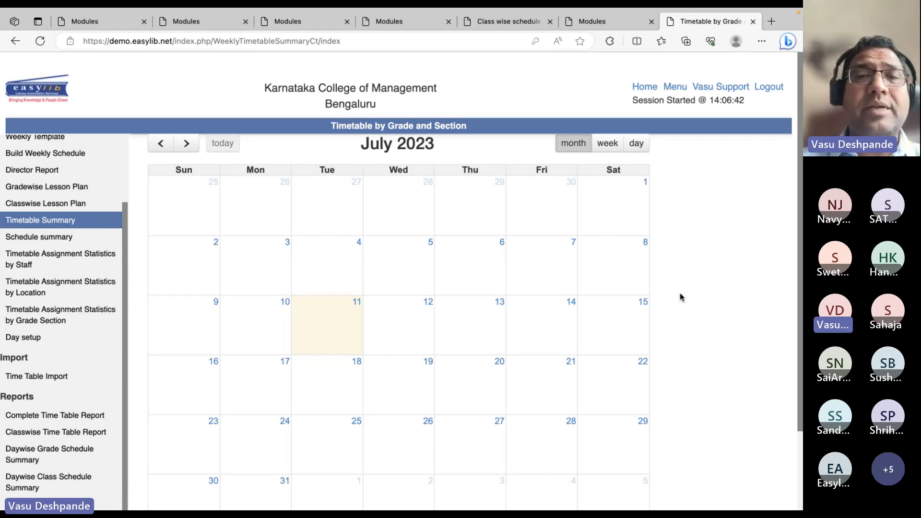
scroll(680, 293, "down", 2)
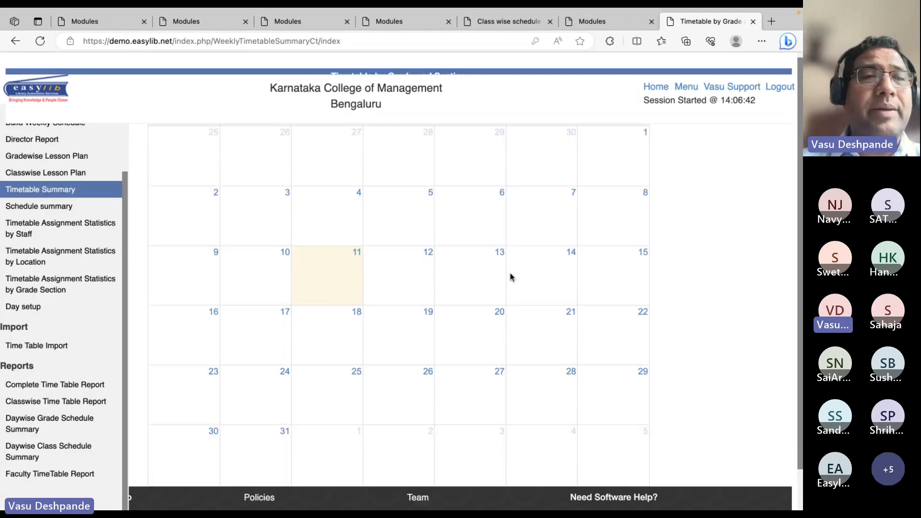
Step: Open the Schedule summary, set the academic year to 01-Jul-2023 To 30-Jun-2024 and enter a staff ID
left_click(48, 207)
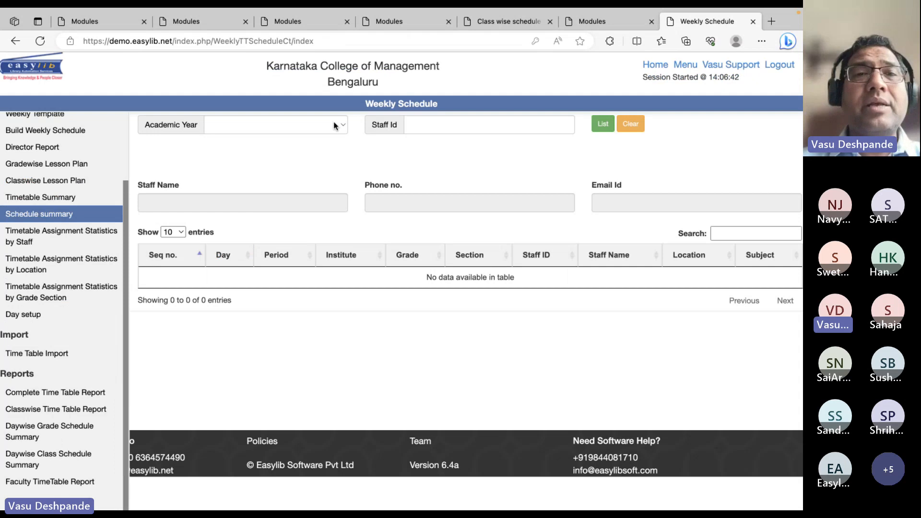
left_click(332, 121)
left_click(356, 139)
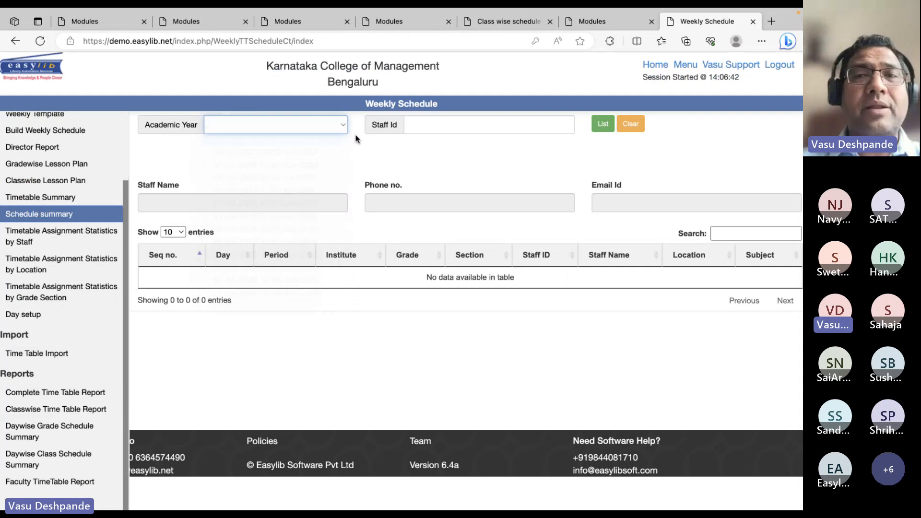
left_click(603, 124)
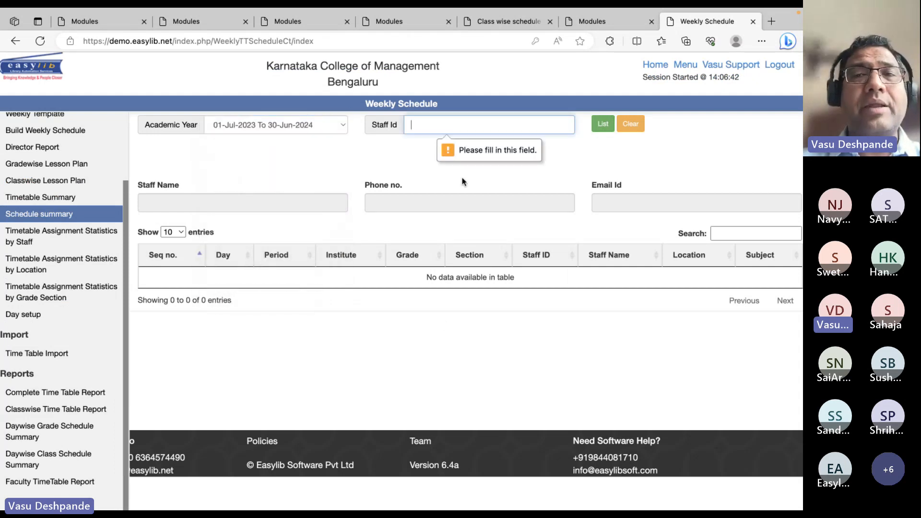
type("21eac011")
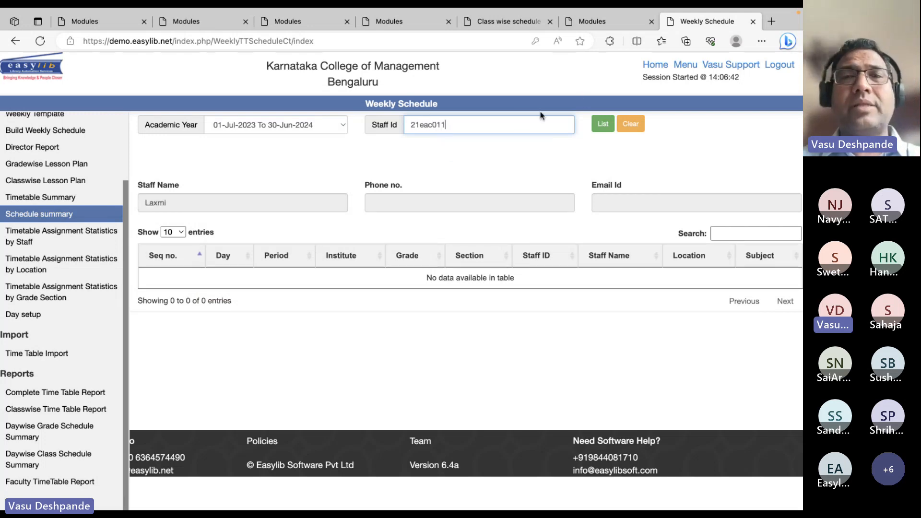
Step: Replace the staff ID with a different one and list that staff member's weekly schedule
double_click(485, 127)
left_click(485, 127)
key("BackSpace")
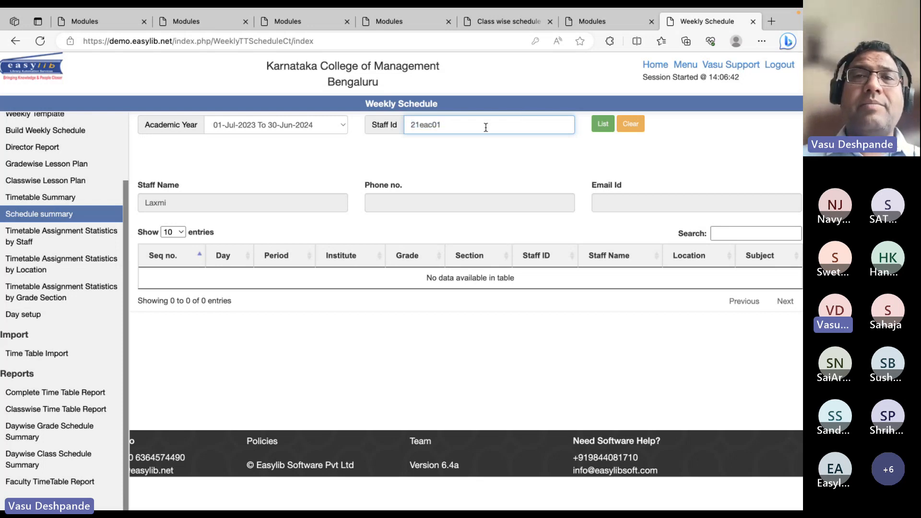
type("2")
double_click(480, 128)
type("SD")
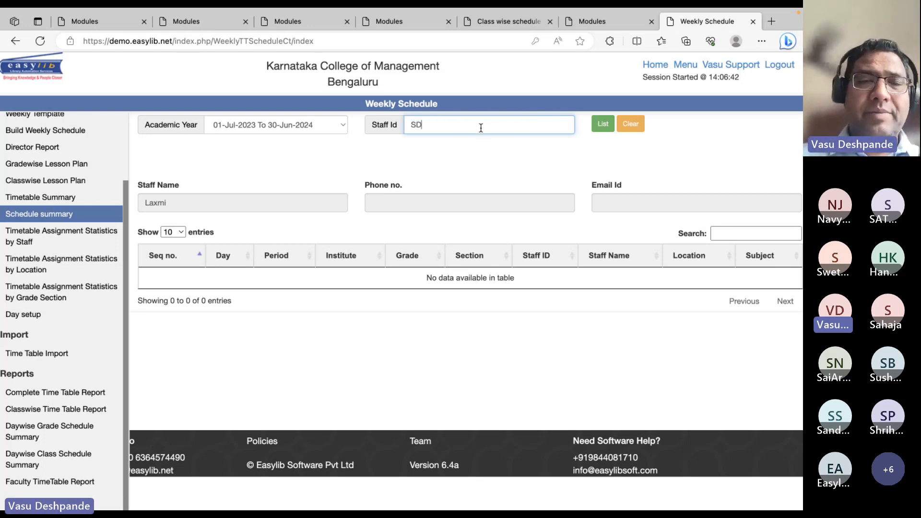
type("BC0001")
left_click(602, 123)
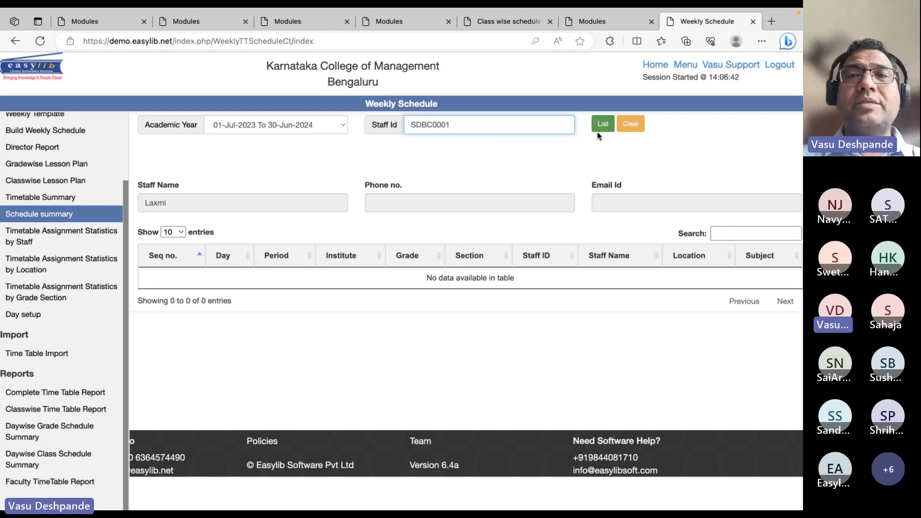
Step: Enter another staff ID in the Schedule summary and run the listing again
double_click(465, 123)
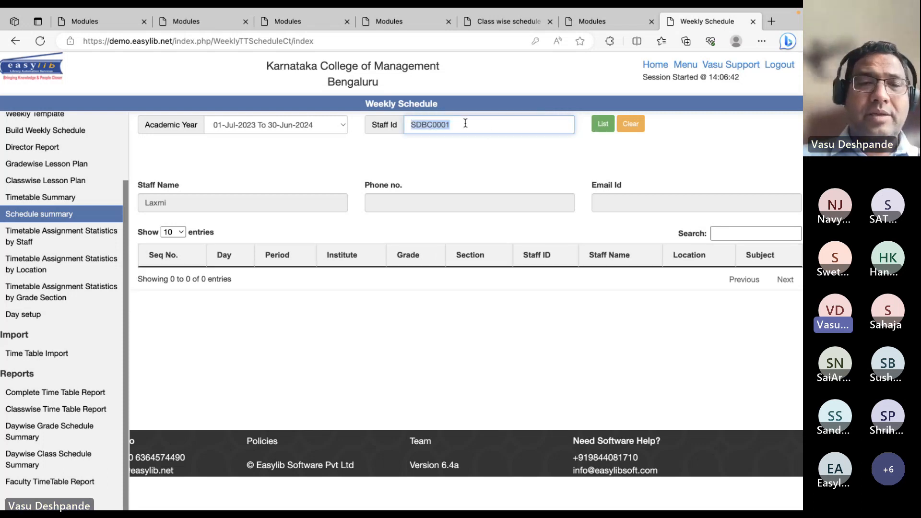
type("sd")
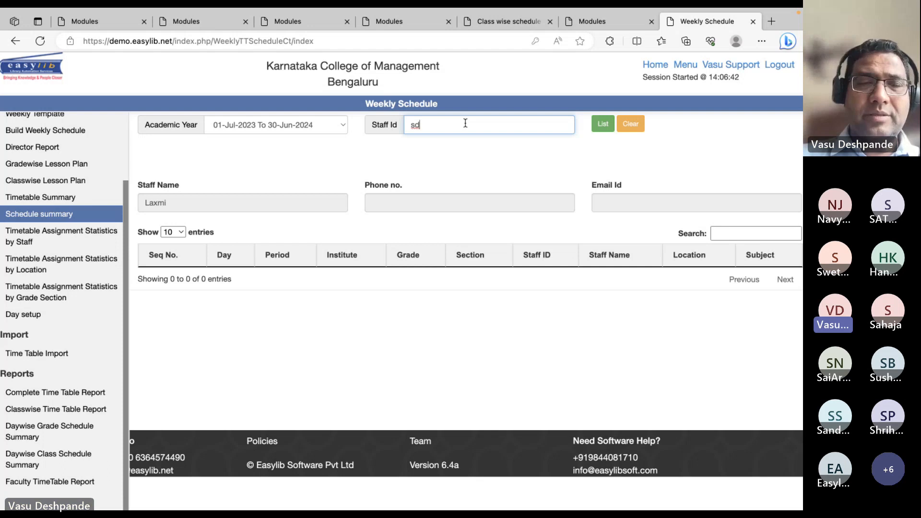
type("cbs01")
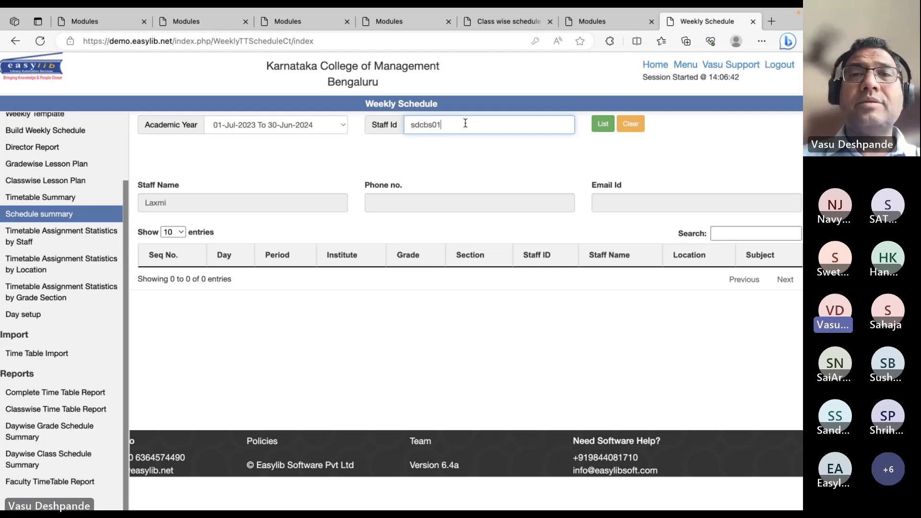
left_click(595, 122)
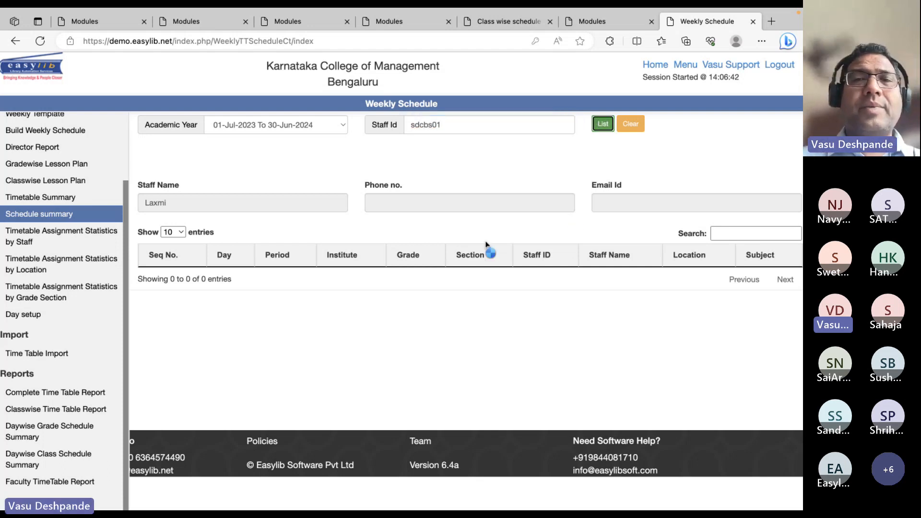
Step: Switch to Safari's Classwise Enrollment page and open Staff Grade-Section Enrollment
key("super+Tab")
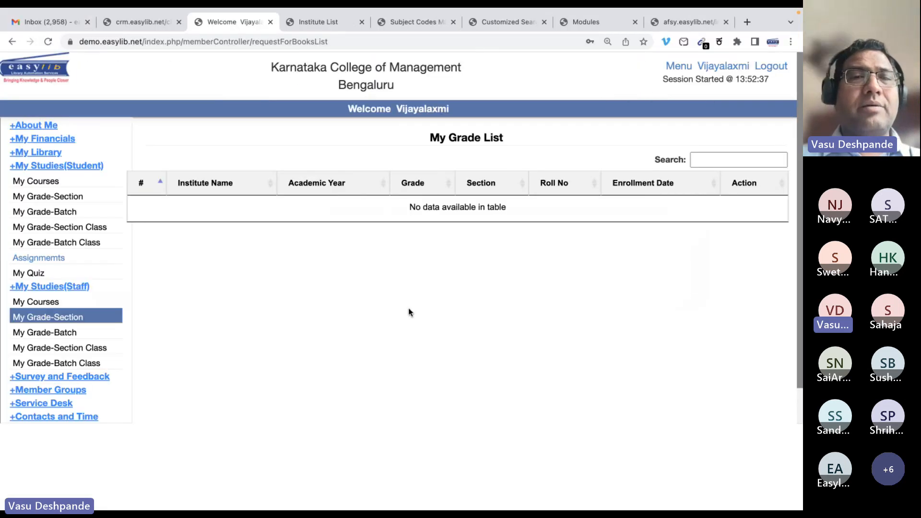
key("super+Tab")
key("super+Tab")
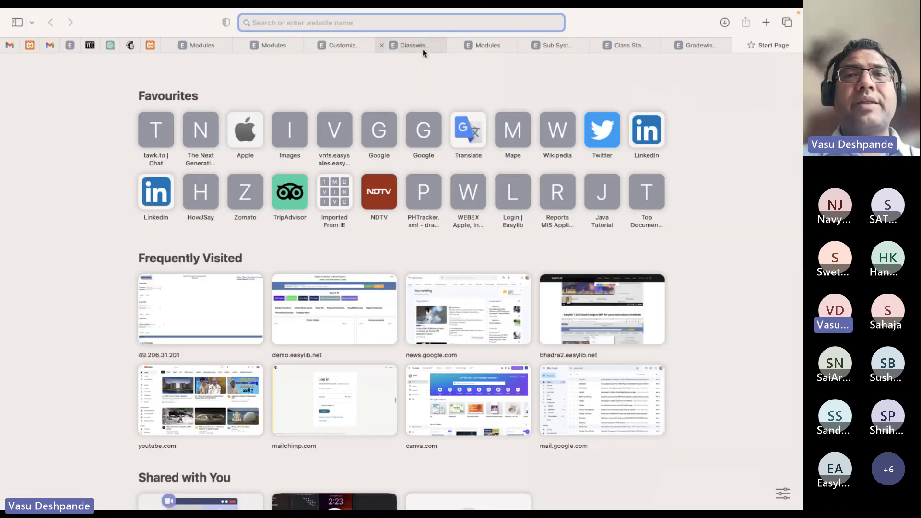
left_click(422, 45)
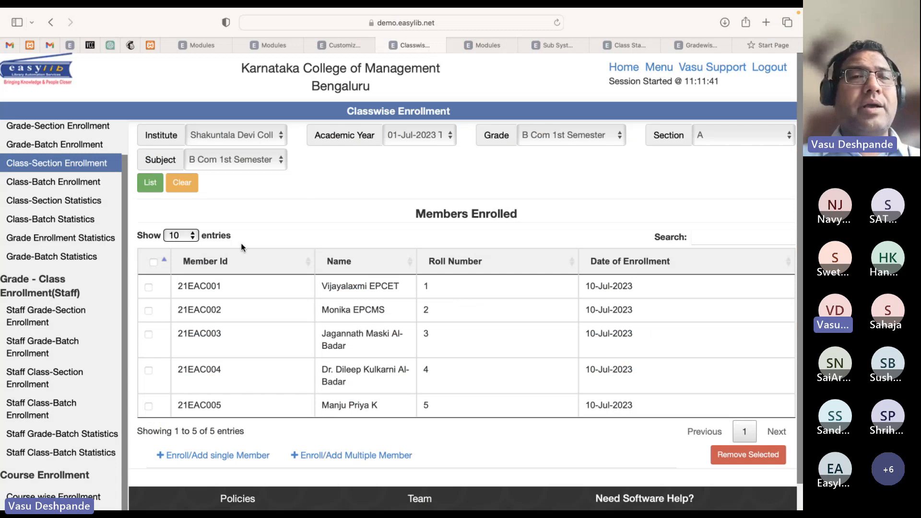
left_click(52, 321)
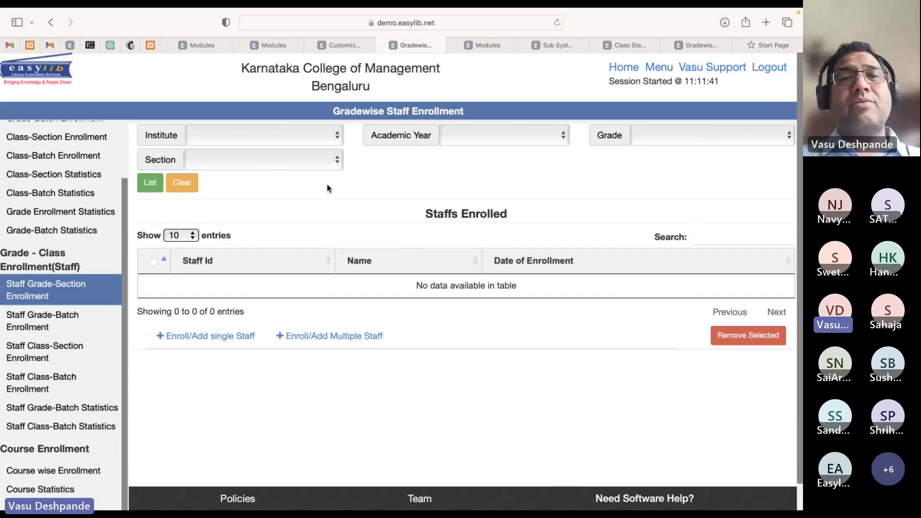
Step: List enrolled staff for Shakuntala Devi College, academic year 01-Jul-2023 To 30-Jun-2024, grade B Com 1st Semester, section A
left_click(277, 134)
left_click(268, 157)
left_click(498, 134)
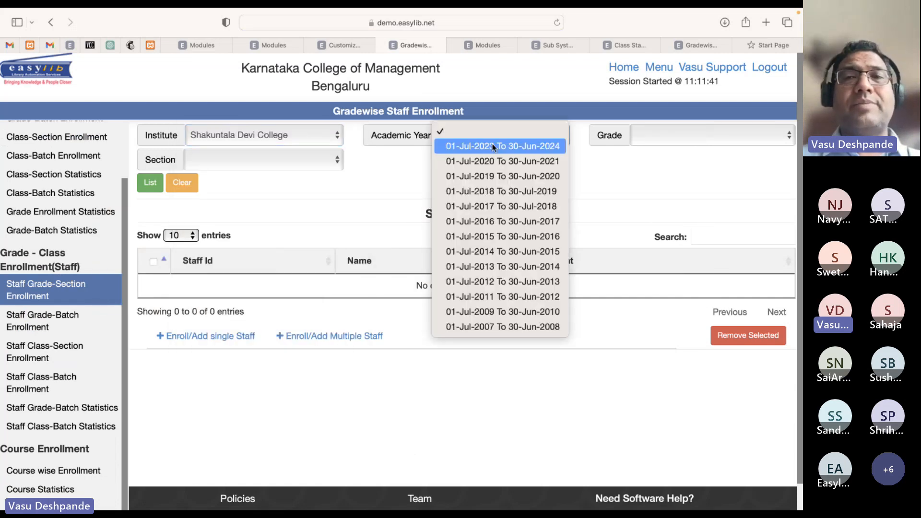
left_click(494, 147)
left_click(662, 135)
left_click(657, 145)
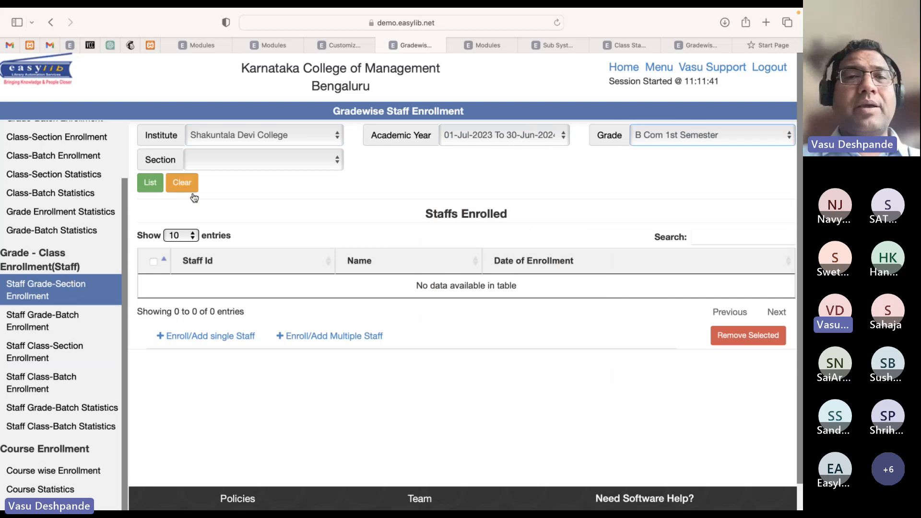
left_click(246, 159)
left_click(239, 165)
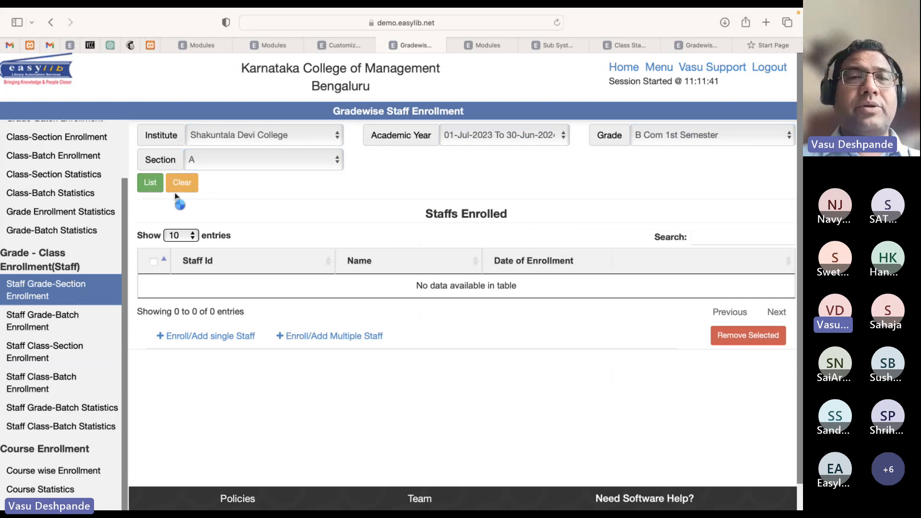
left_click(153, 184)
left_click(465, 306)
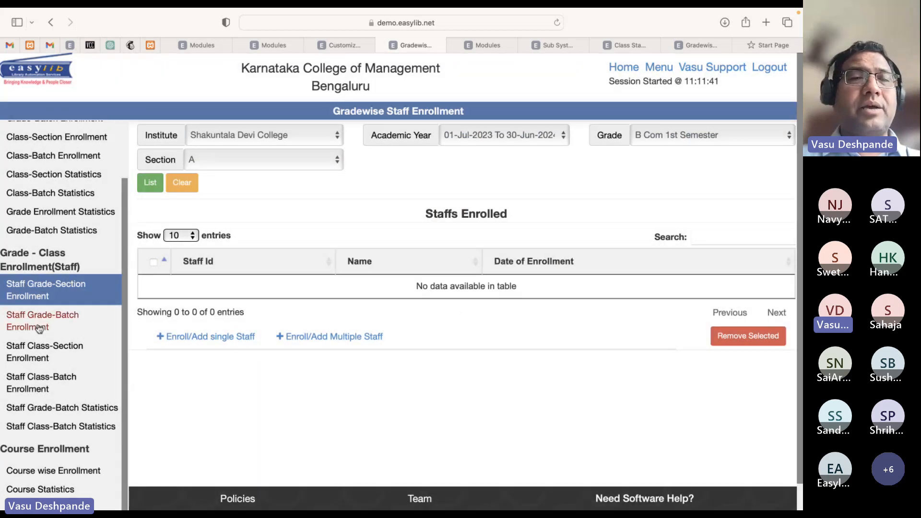
Step: Switch back to the Weekly Schedule page in Edge and view the timetable assignment statistics by staff and by location
key("ctrl+Left")
key("super+Tab")
key("super+Tab")
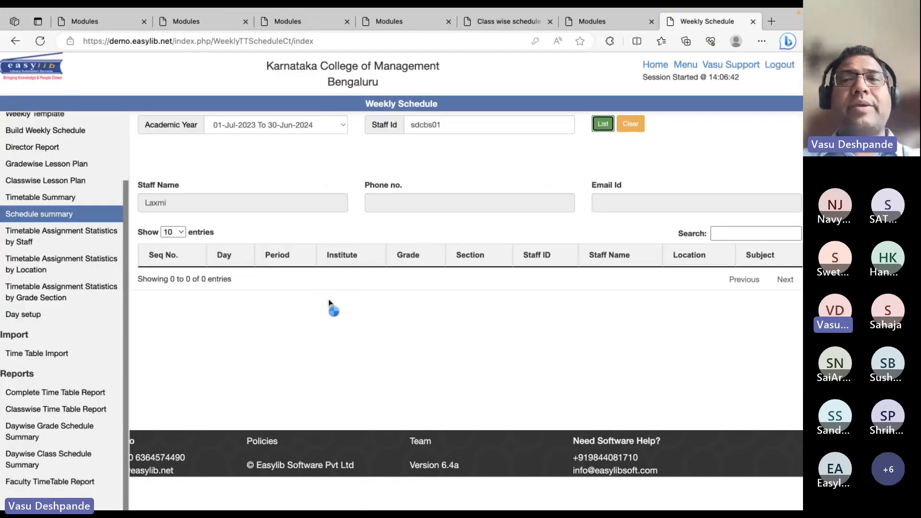
left_click(45, 232)
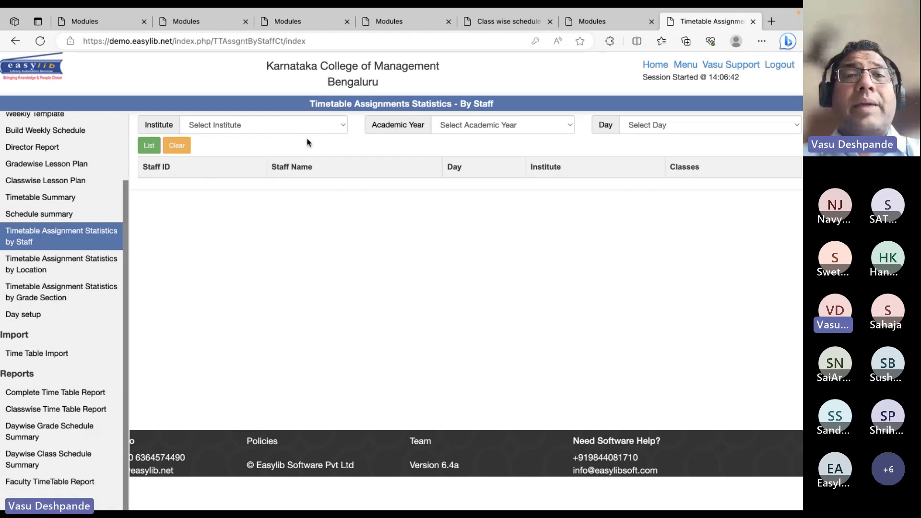
left_click(80, 261)
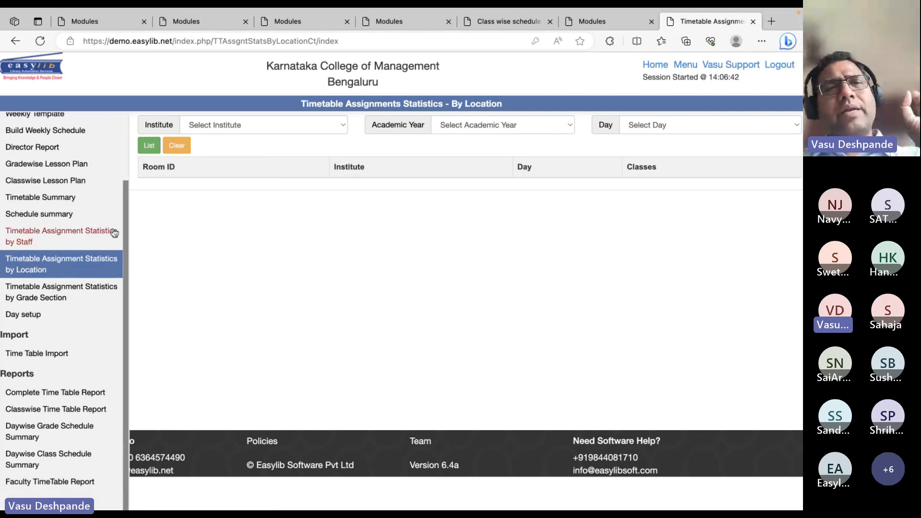
Step: Open Time Table Import and review the database fields available for mapping without choosing one
scroll(104, 206, "up", 3)
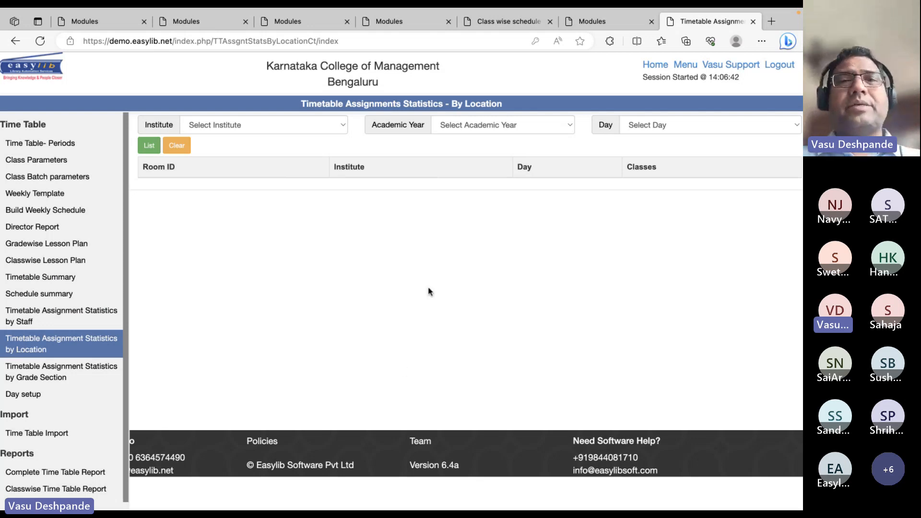
scroll(53, 346, "down", 3)
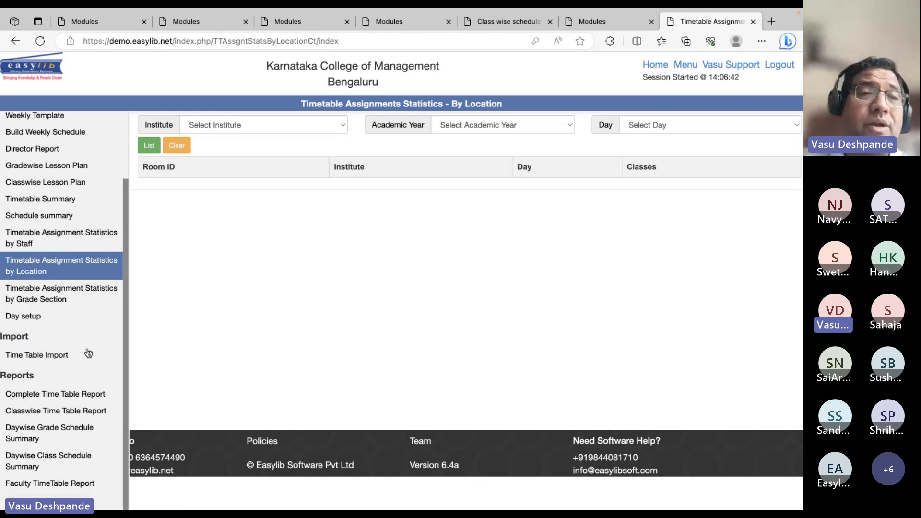
left_click(51, 357)
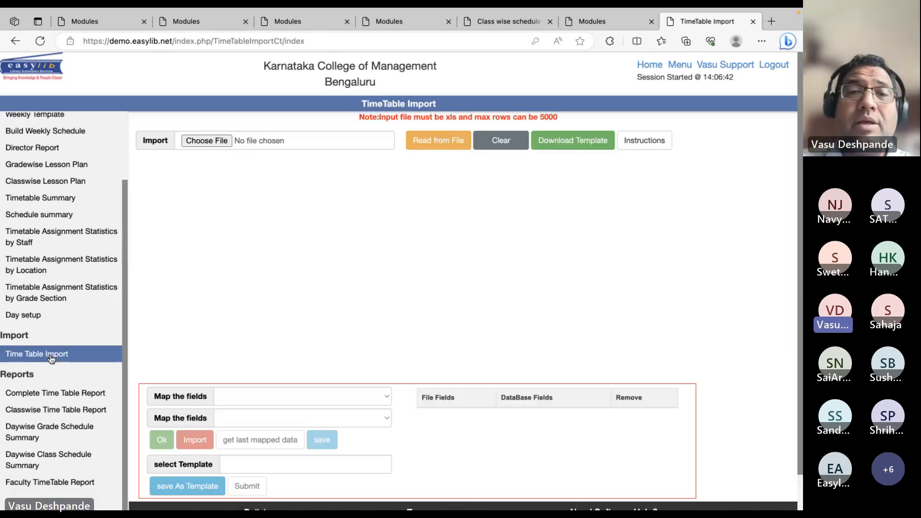
left_click(373, 418)
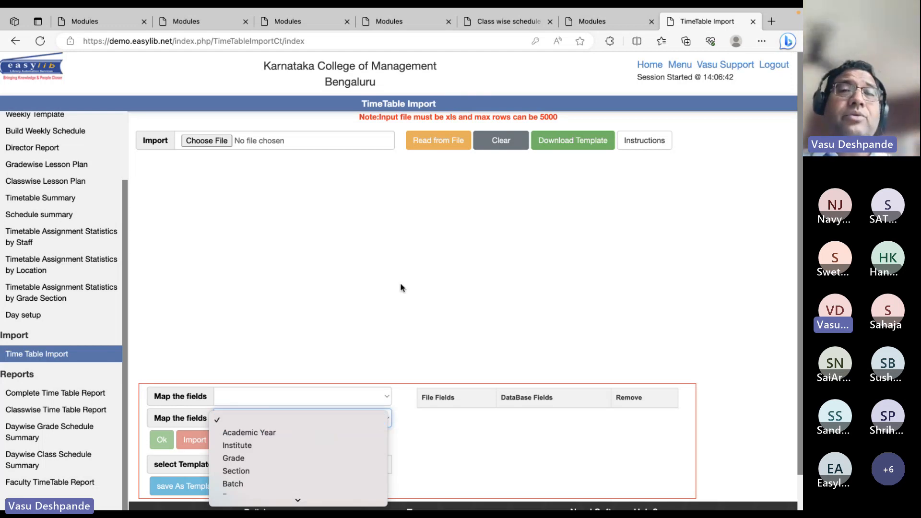
scroll(349, 437, "down", 3)
scroll(349, 437, "down", 1)
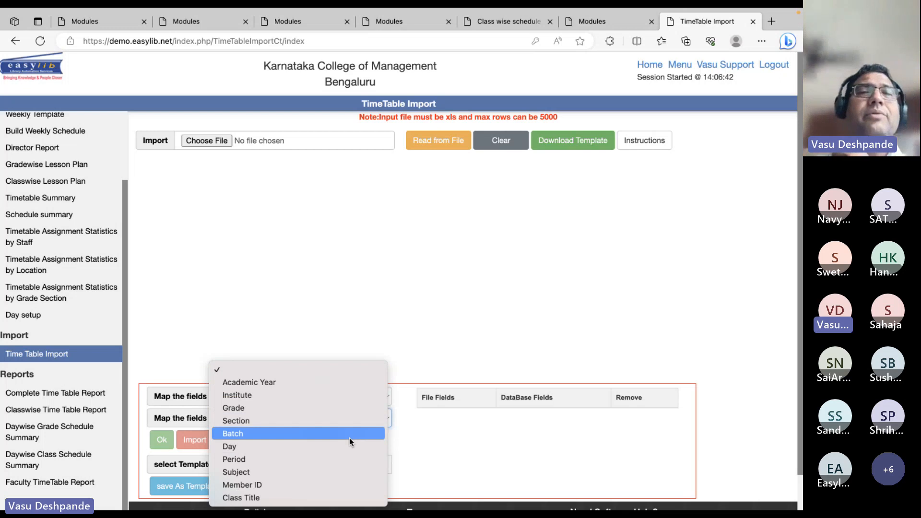
left_click(344, 250)
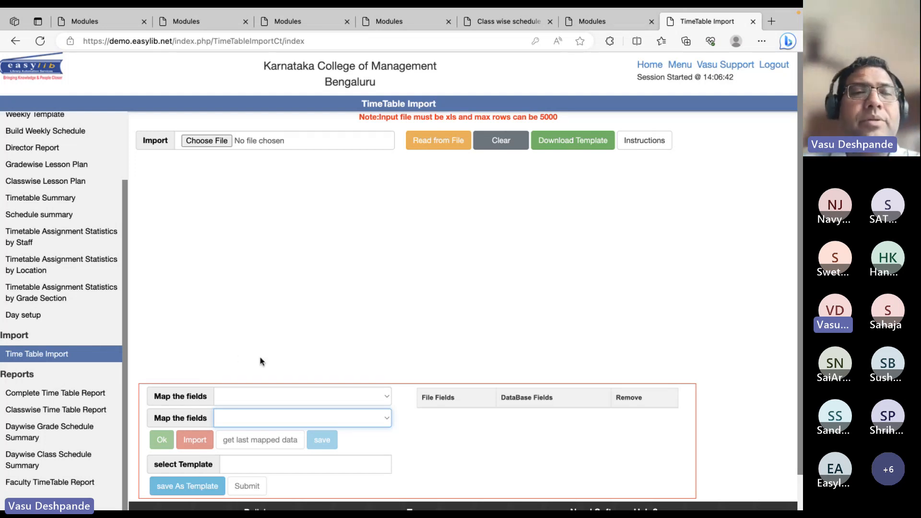
Step: Open the Complete Time Table Report and list Shakuntala Devi College's timetable for 01-Jul-2023 To 30-Jun-2024, highlighting the first staff row's class
left_click(87, 353)
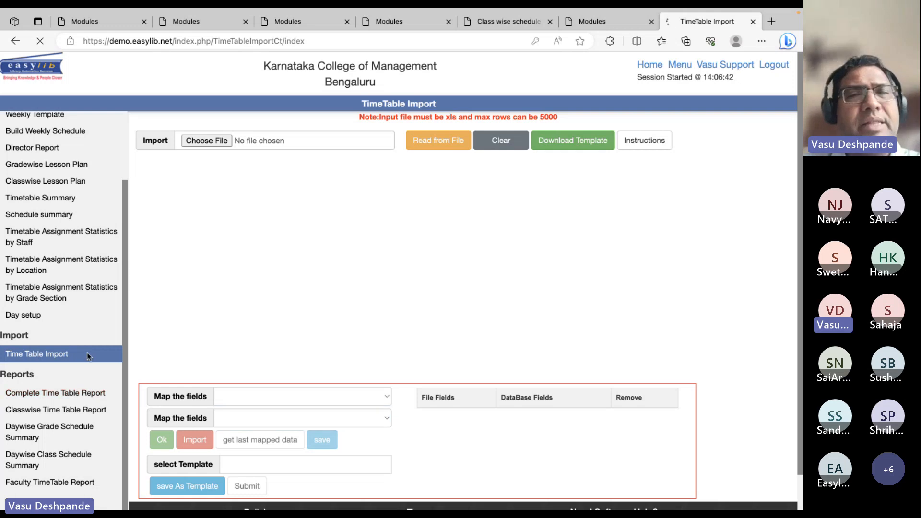
left_click(331, 141)
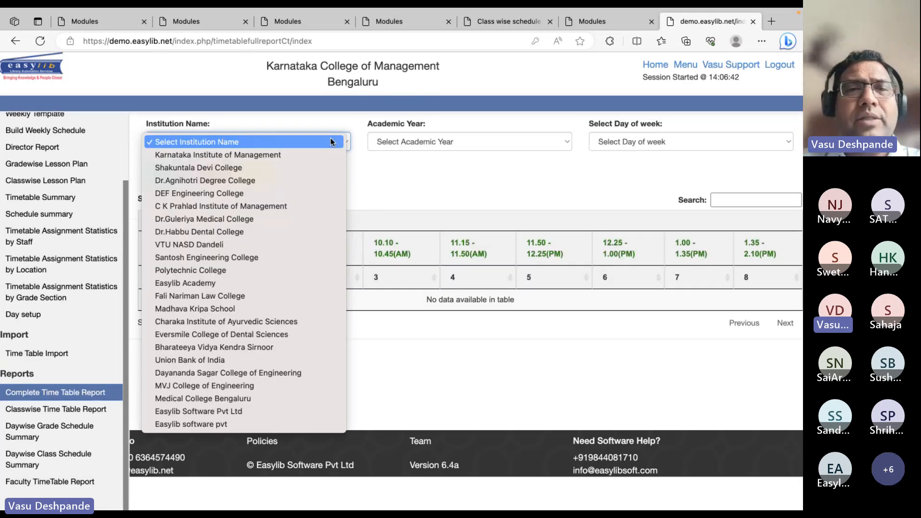
left_click(198, 168)
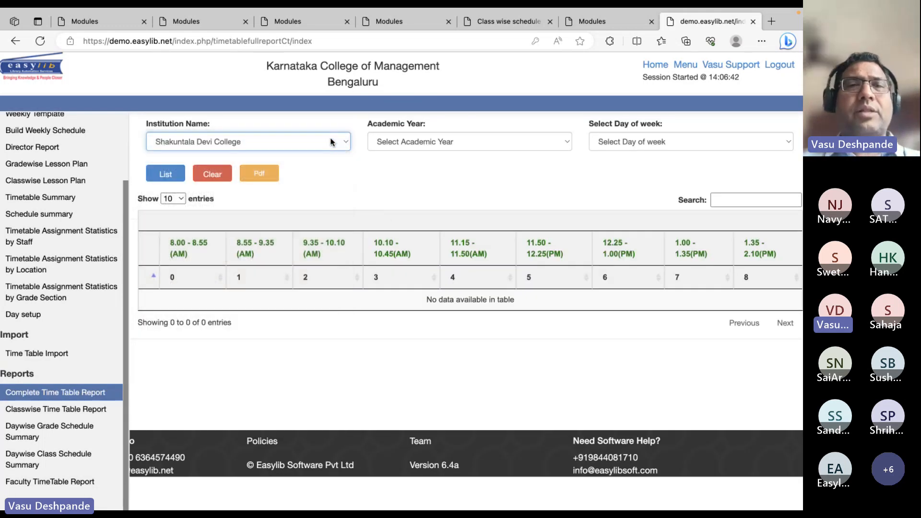
left_click(496, 143)
left_click(433, 303)
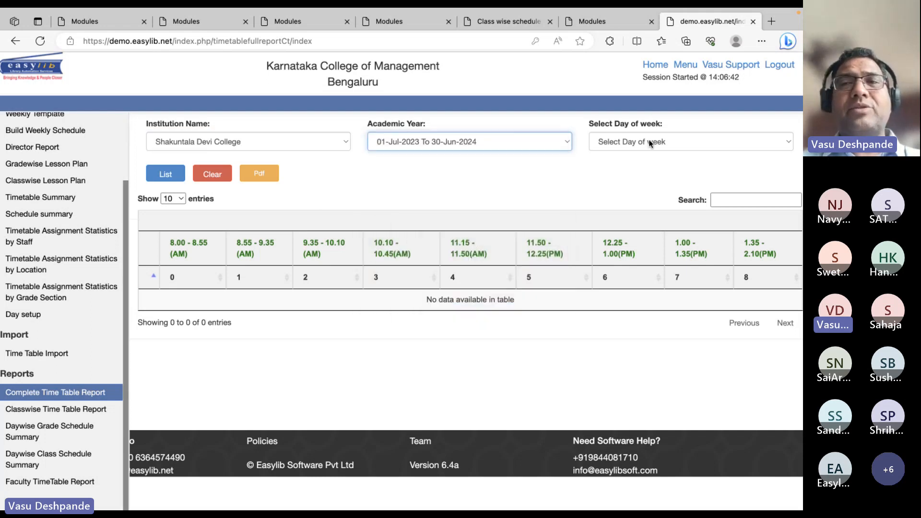
left_click(166, 175)
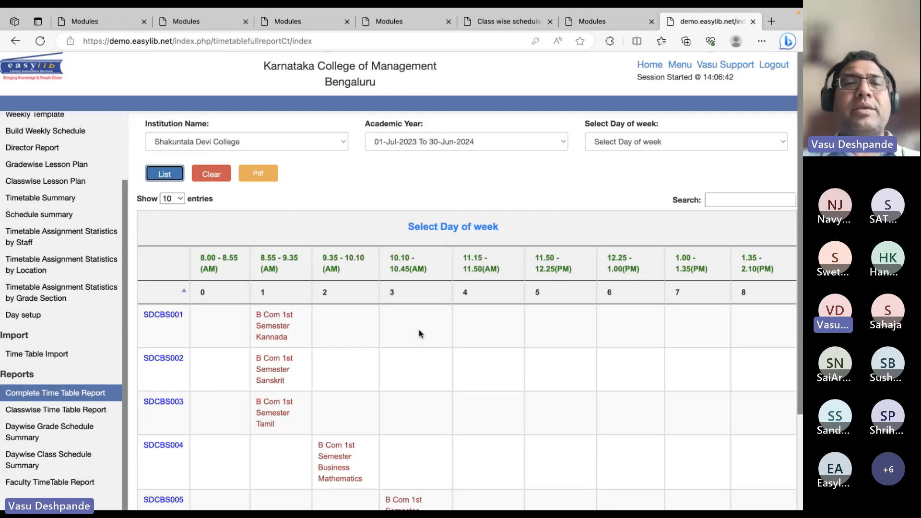
double_click(178, 317)
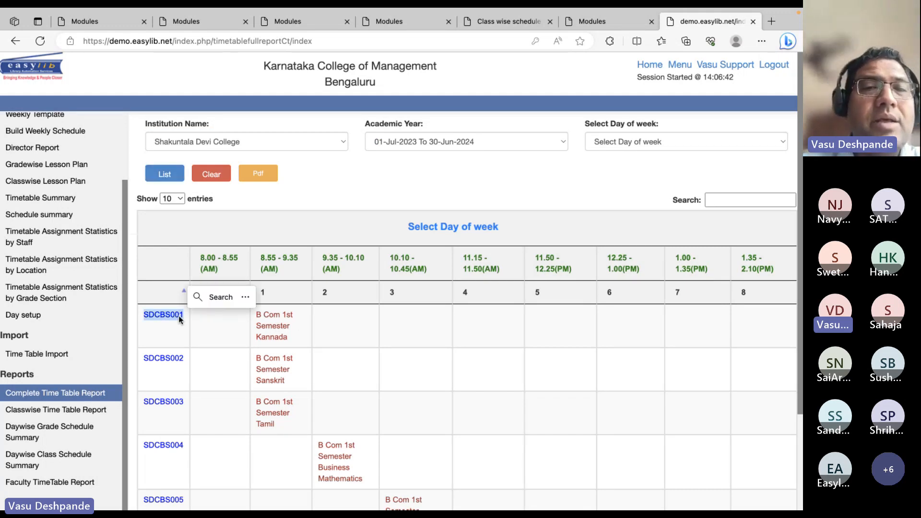
triple_click(281, 326)
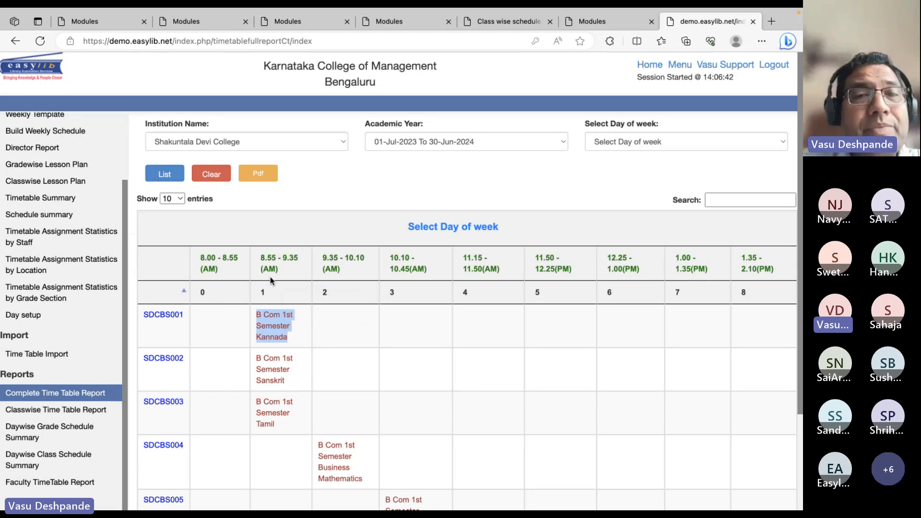
Step: List the Complete Time Table Report for Monday and review the class entries down to the last row
left_click(654, 141)
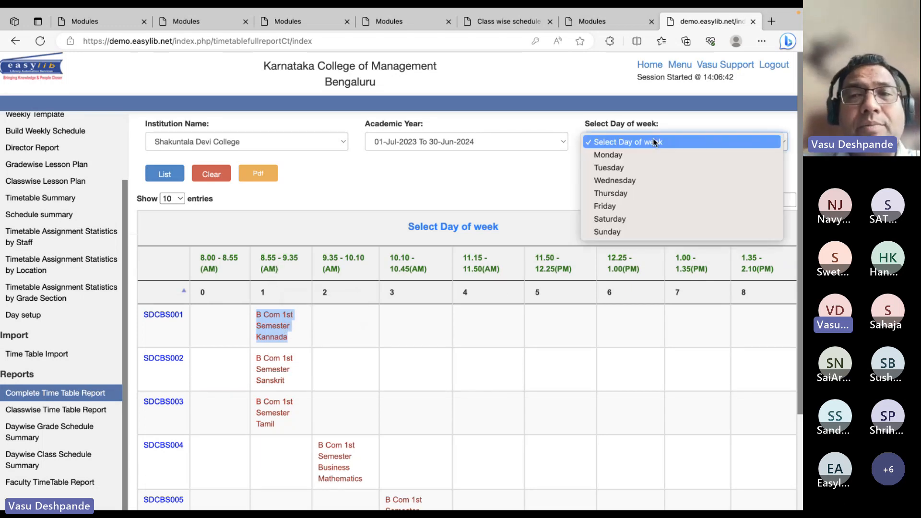
left_click(656, 142)
key("Down")
left_click(164, 174)
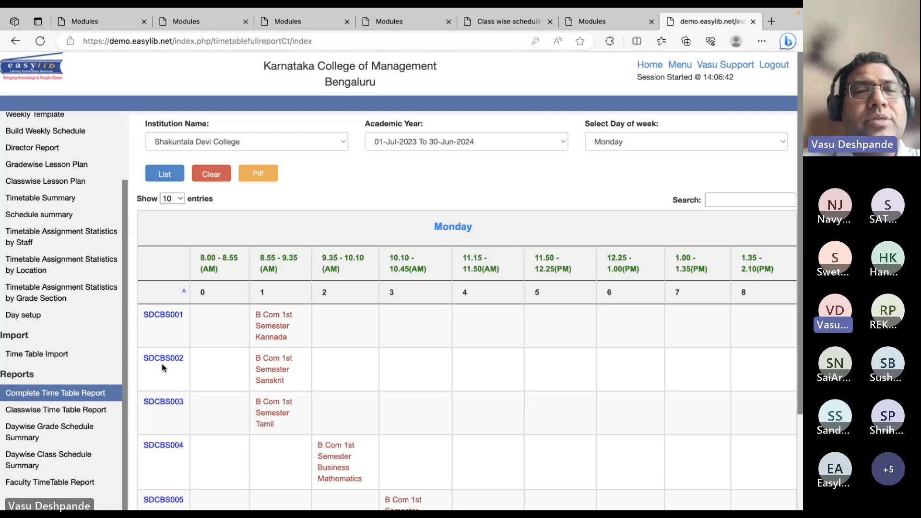
left_click_drag(275, 424, 259, 411)
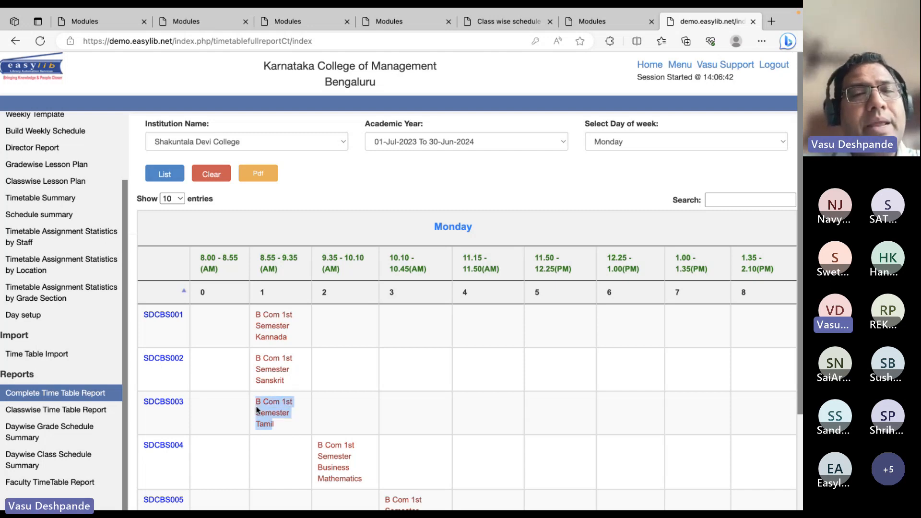
left_click(415, 393)
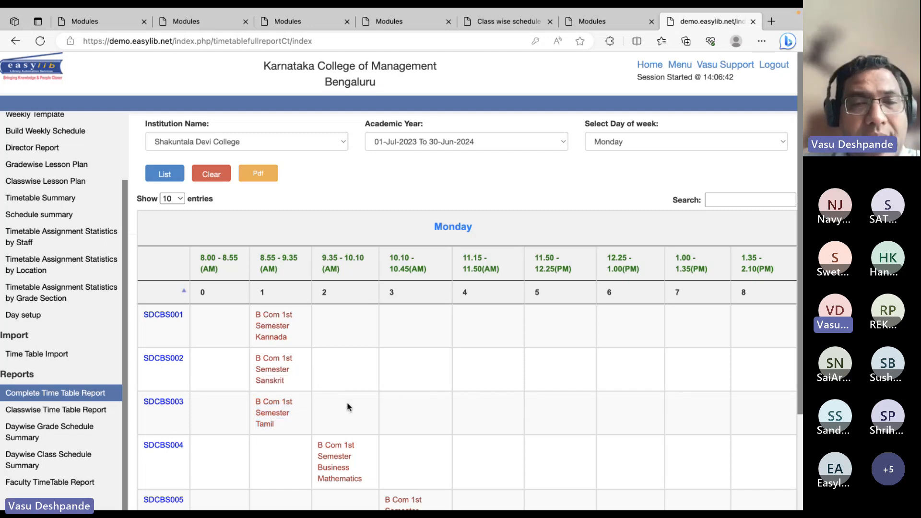
scroll(422, 391, "down", 3)
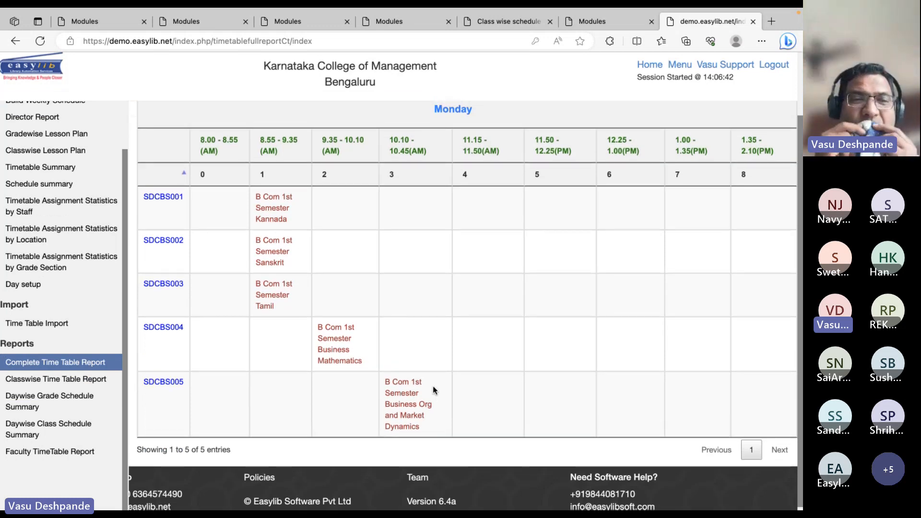
Step: View the Classwise Time Table Report page, and look up a timetable in the Faculty TimeTable Report by entering the faculty ID
left_click(58, 384)
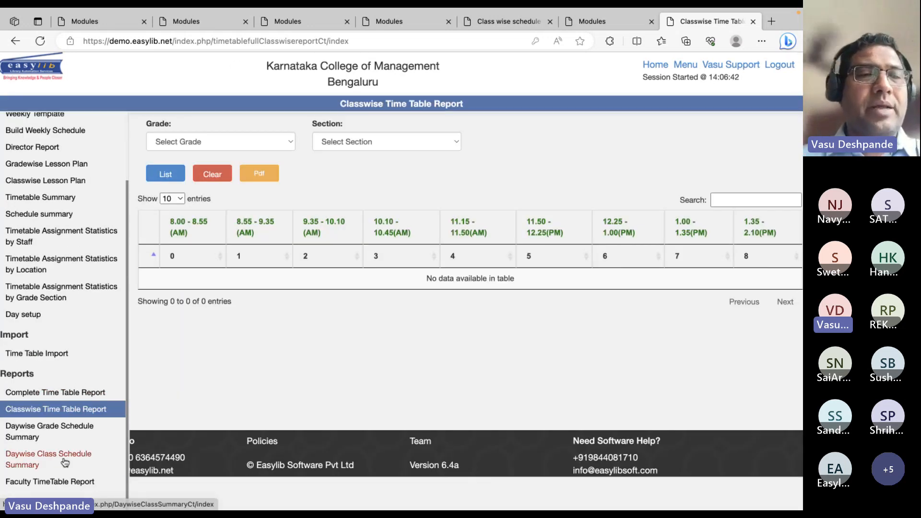
left_click(52, 482)
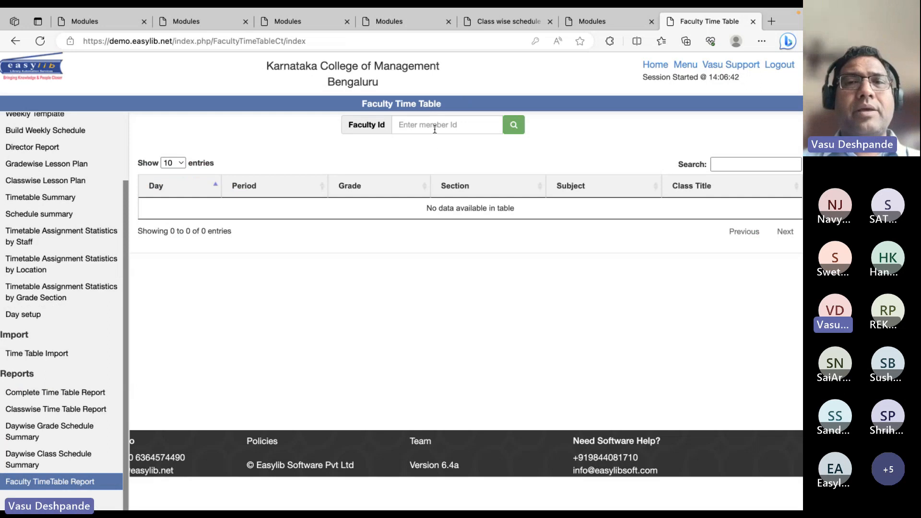
left_click(434, 130)
type("sdcbs0")
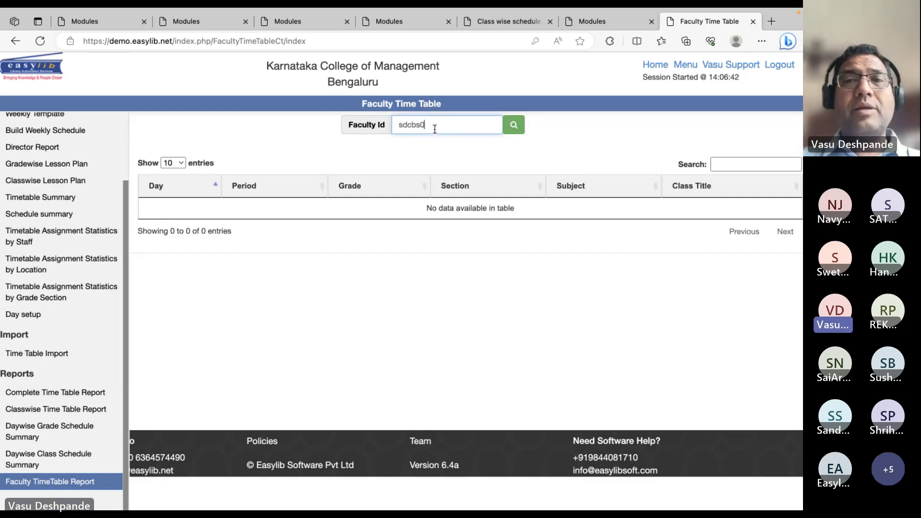
type("01")
left_click(509, 129)
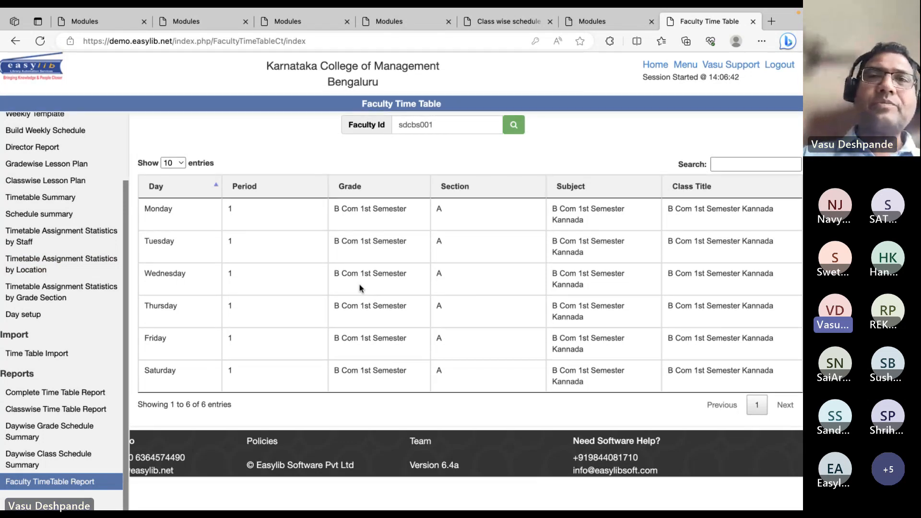
Step: Return to the list of modules and open A006 - Attendance Management
mouse_move(600, 11)
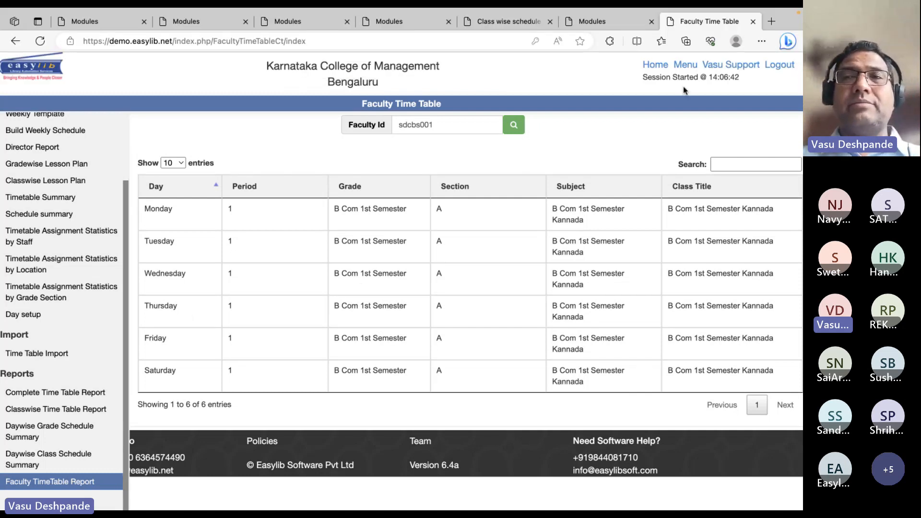
left_click(685, 65)
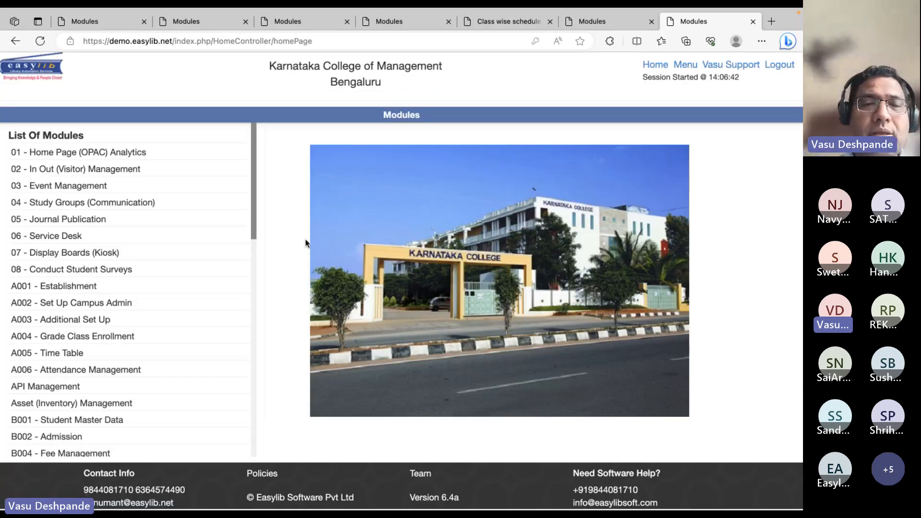
key("super+f")
type("ATTEBDA")
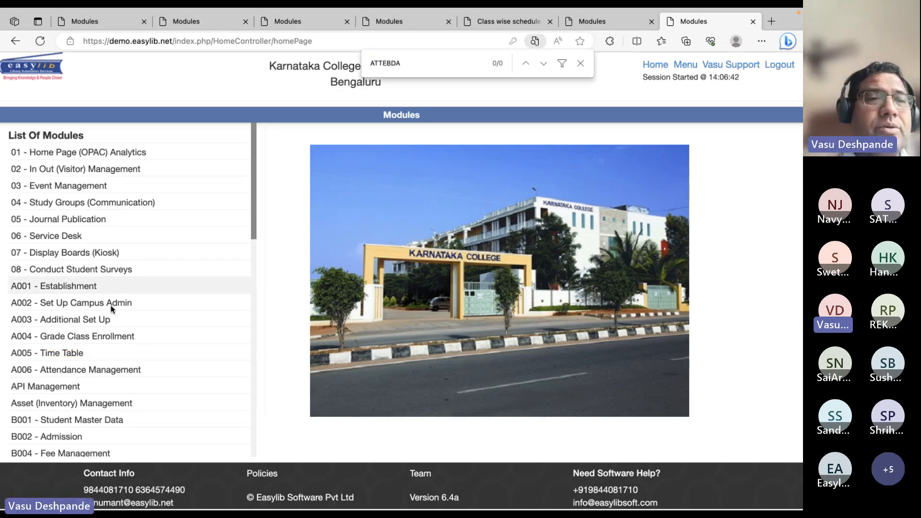
key("Escape")
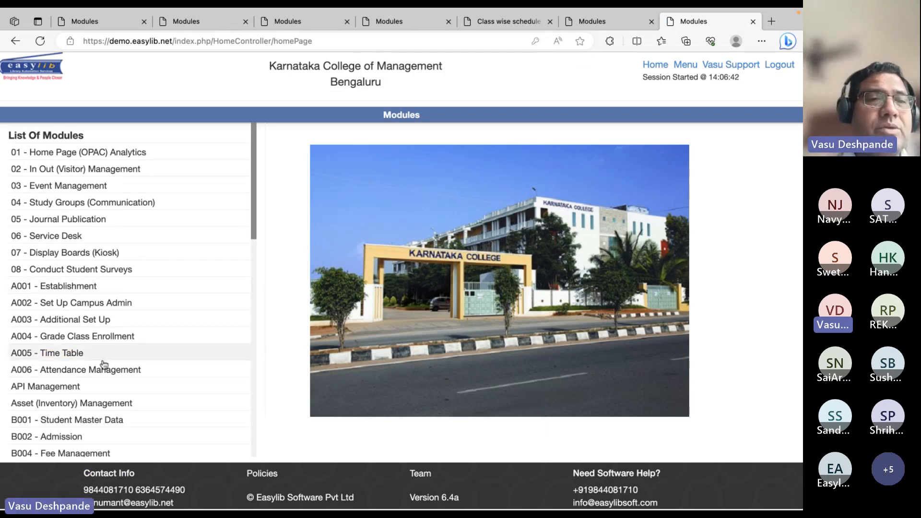
left_click(78, 372)
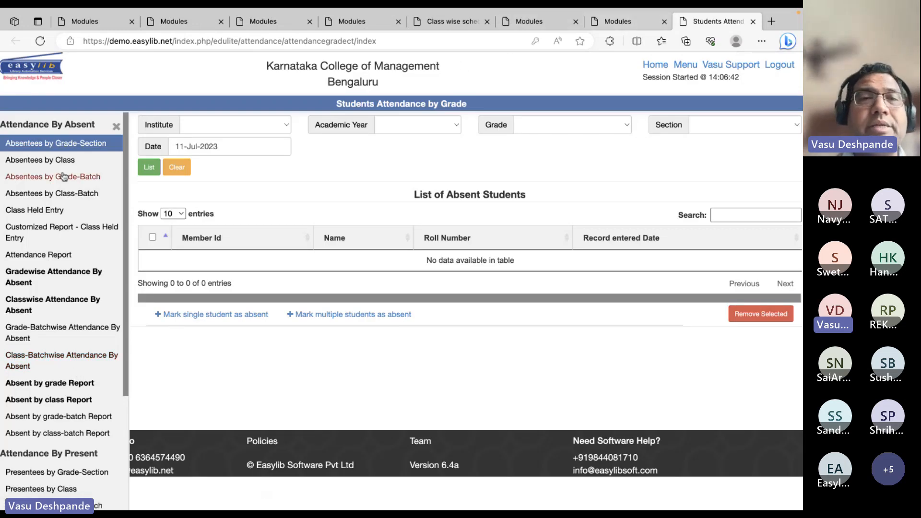
Step: Go back to the module list and highlight the modules A001 - Establishment through A005 - Time Table
left_click(685, 64)
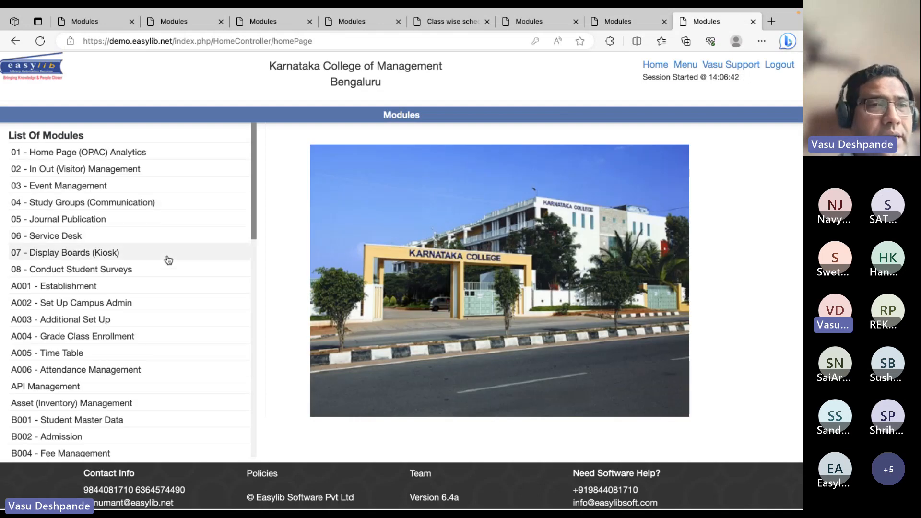
left_click_drag(169, 259, 16, 151)
left_click_drag(185, 357, 3, 281)
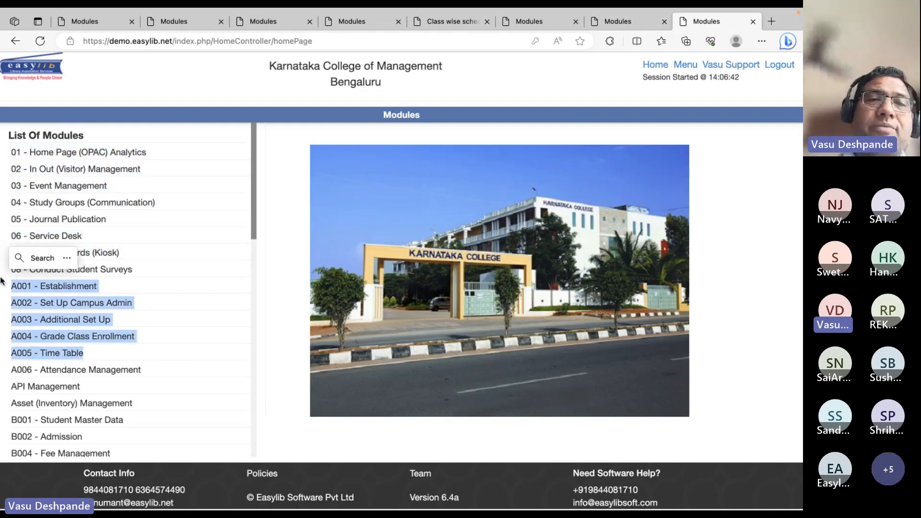
left_click(295, 306)
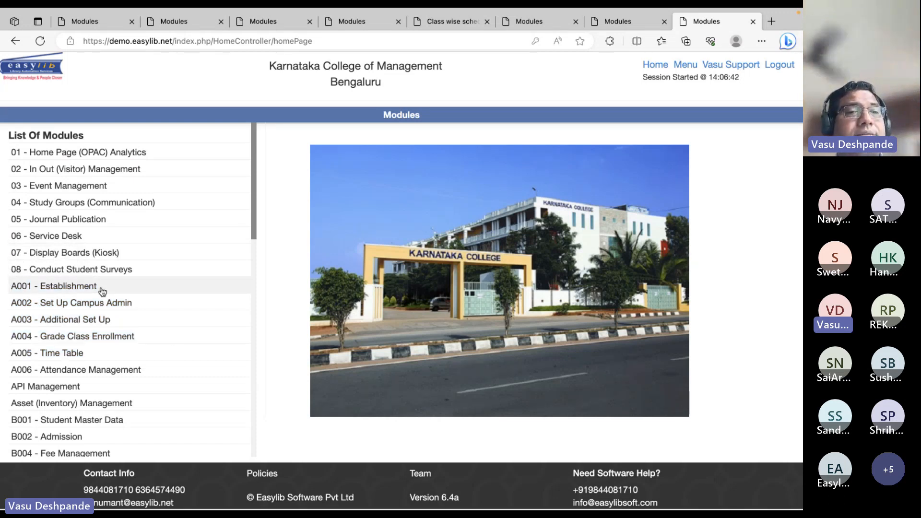
left_click_drag(101, 291, 6, 288)
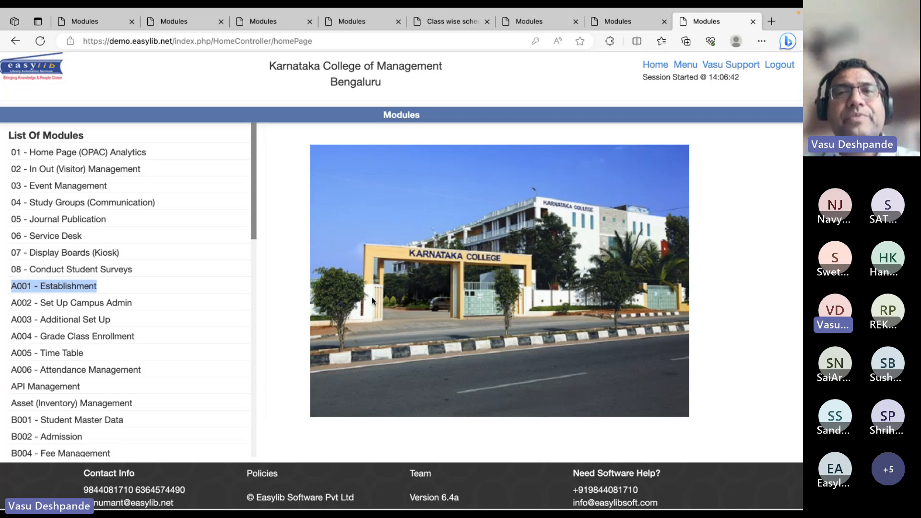
Step: On the previously opened module list page, find "ATTEND" and open A006 - Attendance Management
left_click(623, 51)
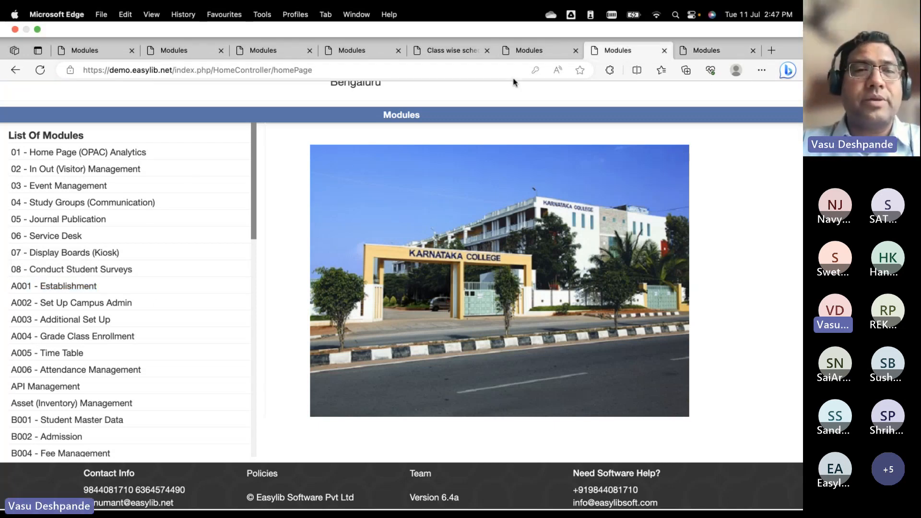
key("super+f")
type("ATT")
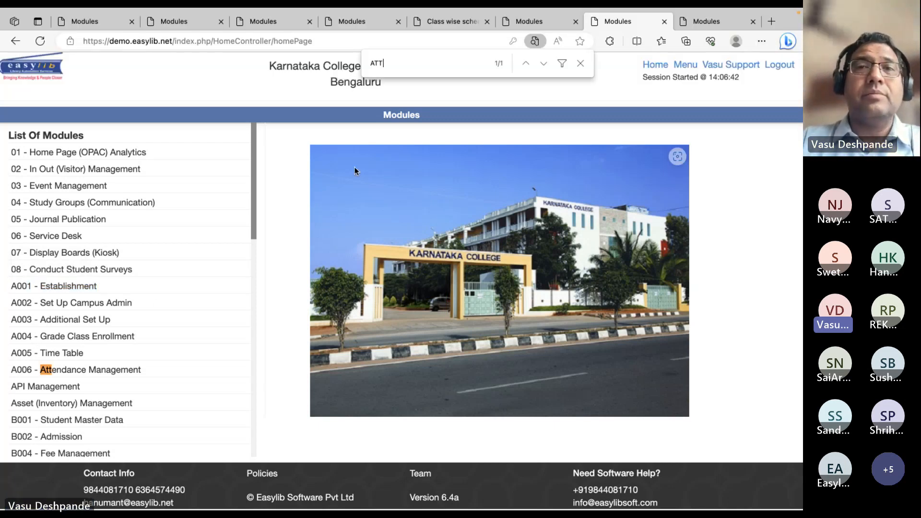
type("END")
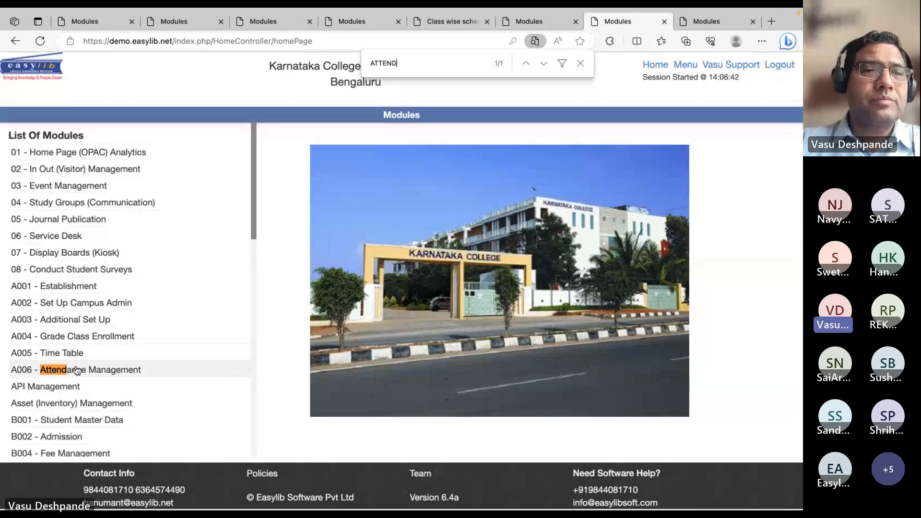
left_click(77, 370)
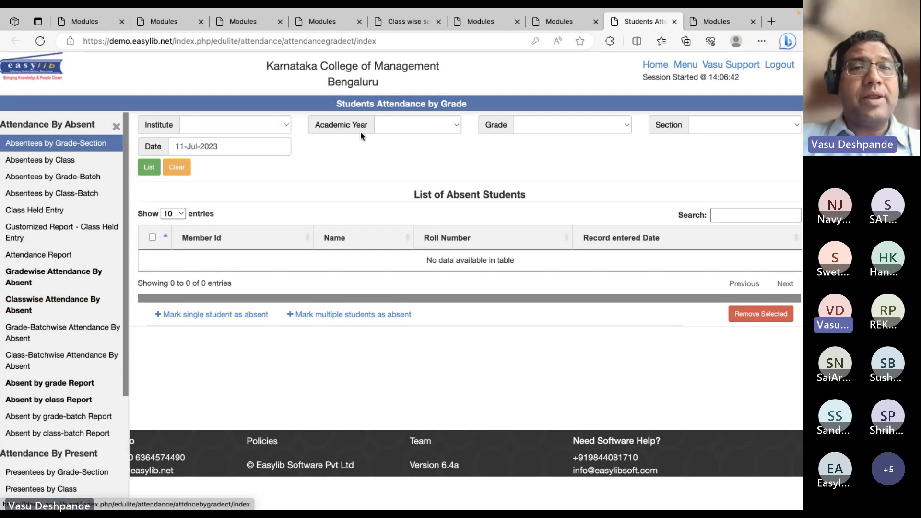
Step: On another open module list page, find "library" and open Library - Catalogue and Accessioning to review its list of functions
left_click(178, 24)
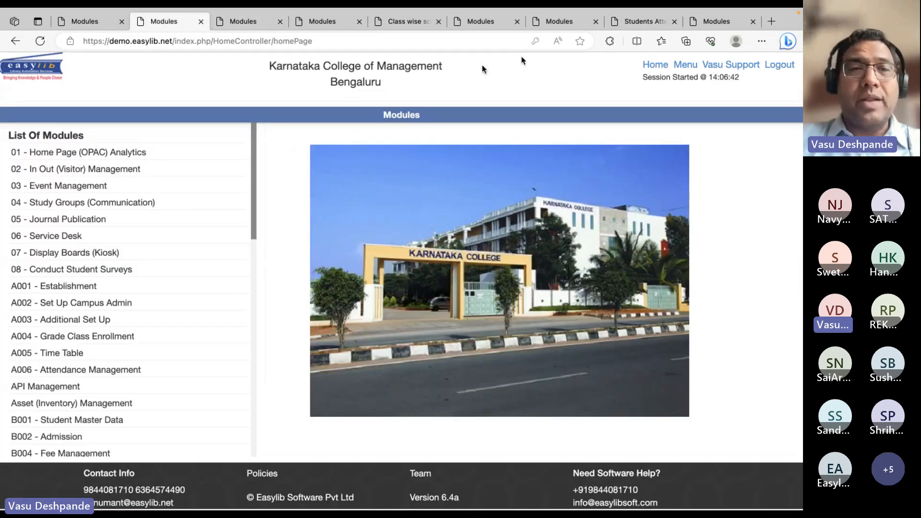
key("ctrl+f")
type("library")
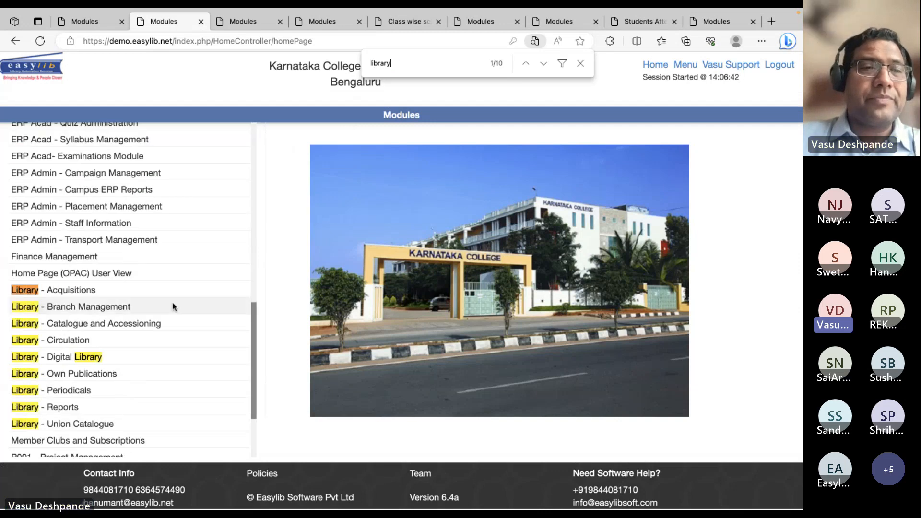
left_click(92, 325)
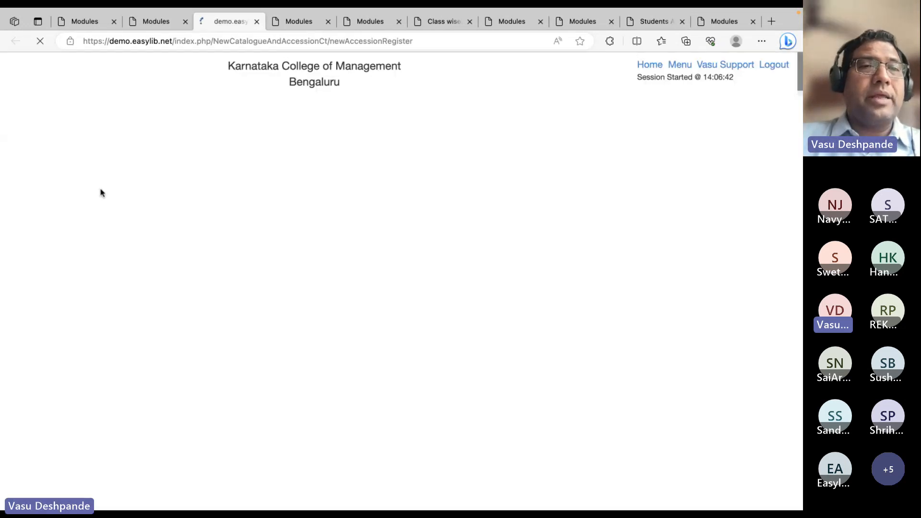
scroll(94, 352, "down", 15)
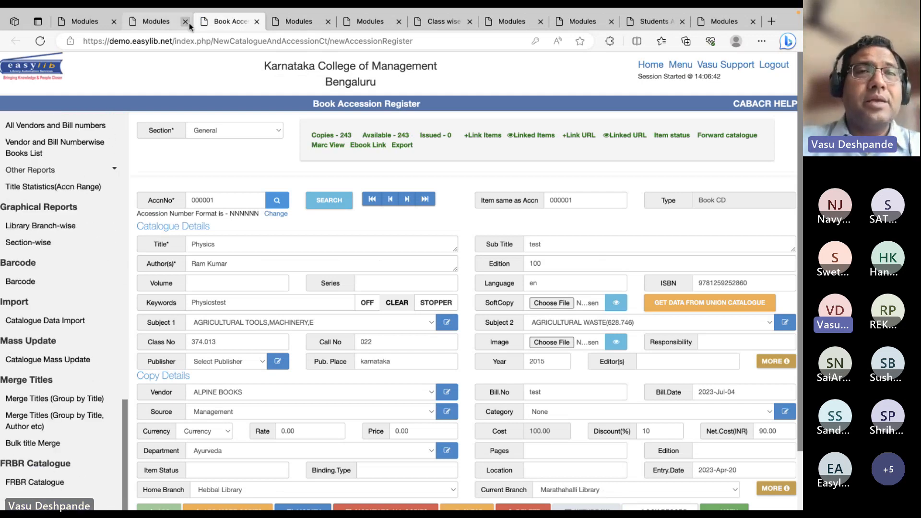
Step: Go back to the module list, find "circul" and open Library - Digital Library
left_click(161, 24)
type("circul")
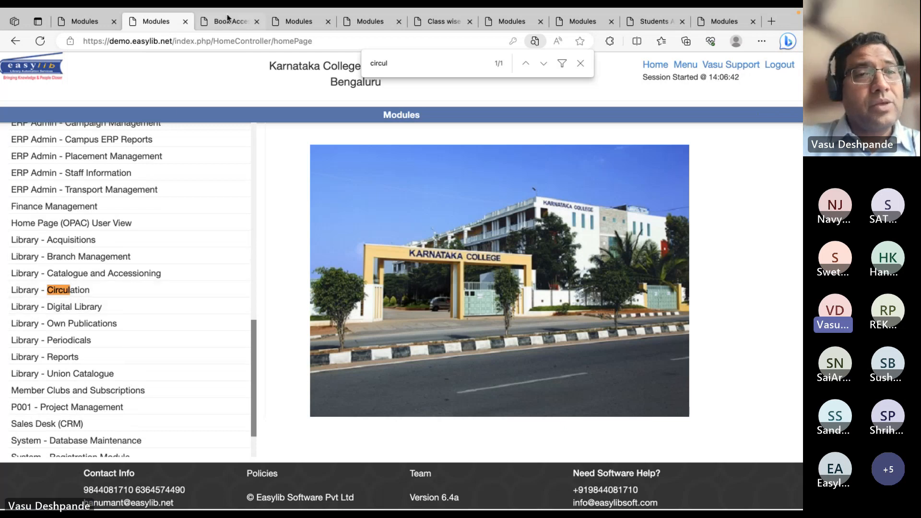
left_click(88, 308)
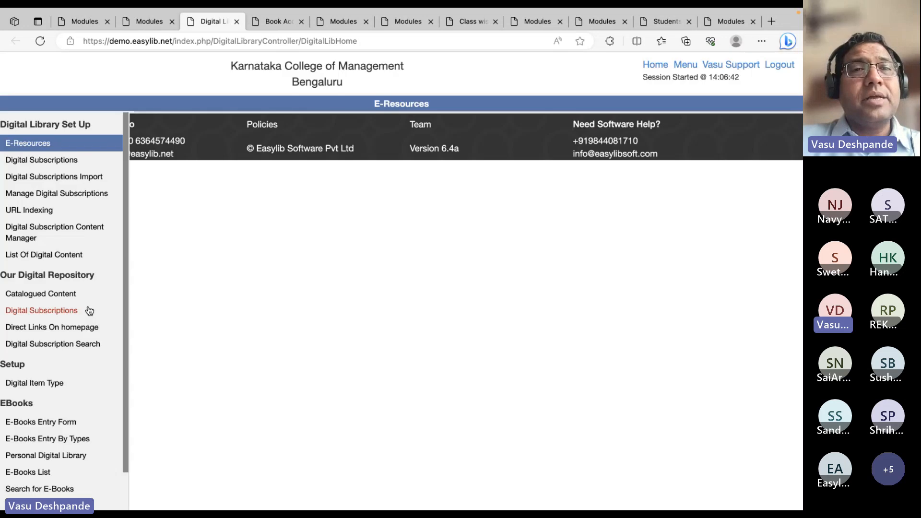
Step: Look through the rest of the digital library functions, then find "period" in the module list and open Library - Periodicals
scroll(76, 343, "down", 3)
scroll(73, 342, "down", 1)
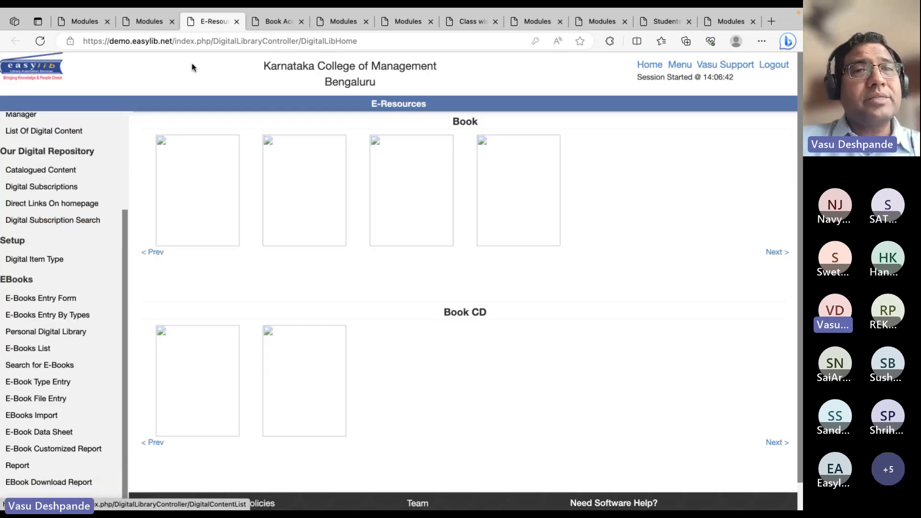
left_click(150, 25)
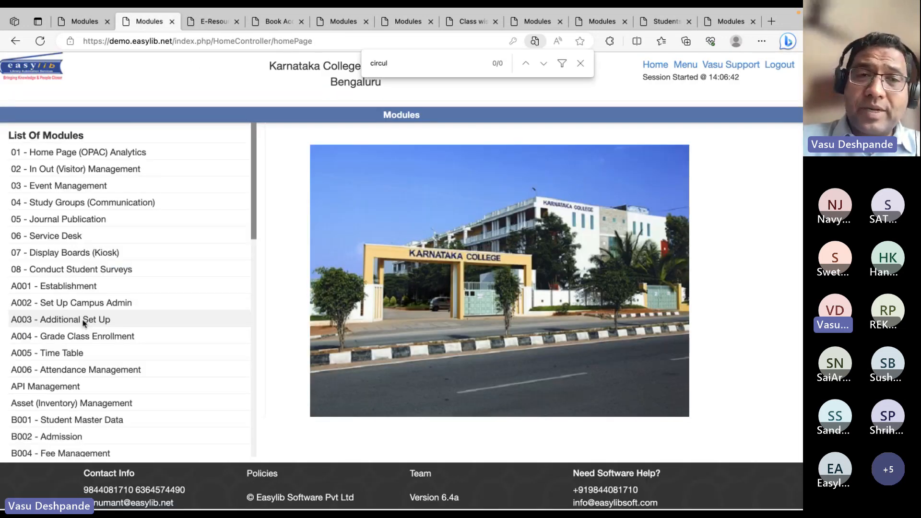
key("ctrl+f")
type("per")
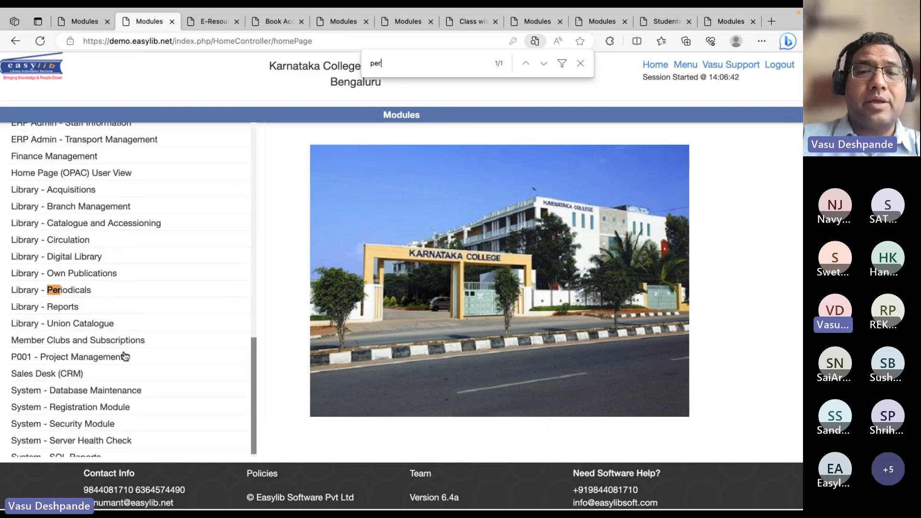
type("iod")
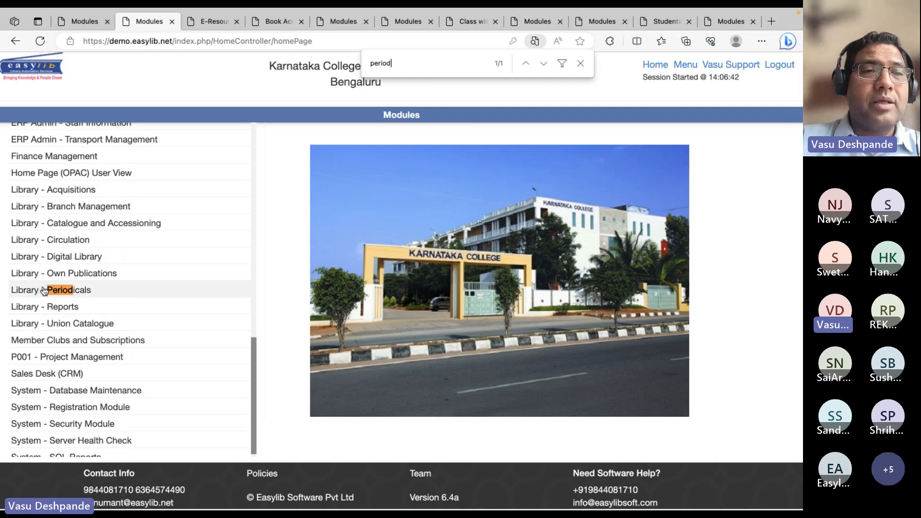
left_click(43, 291)
Step: Examine the periodicals functions from receivables and indexing to reports, search and import, along with the Subscriptions List
scroll(53, 426, "down", 4)
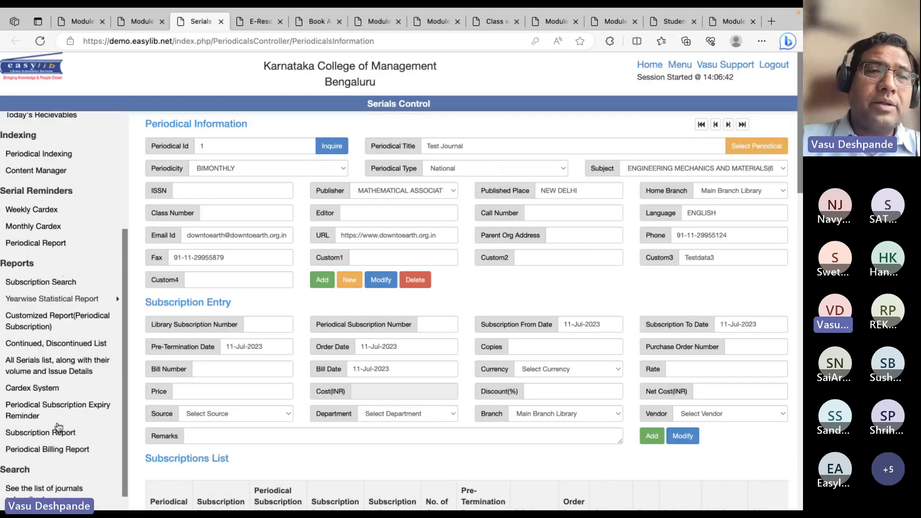
scroll(58, 426, "down", 3)
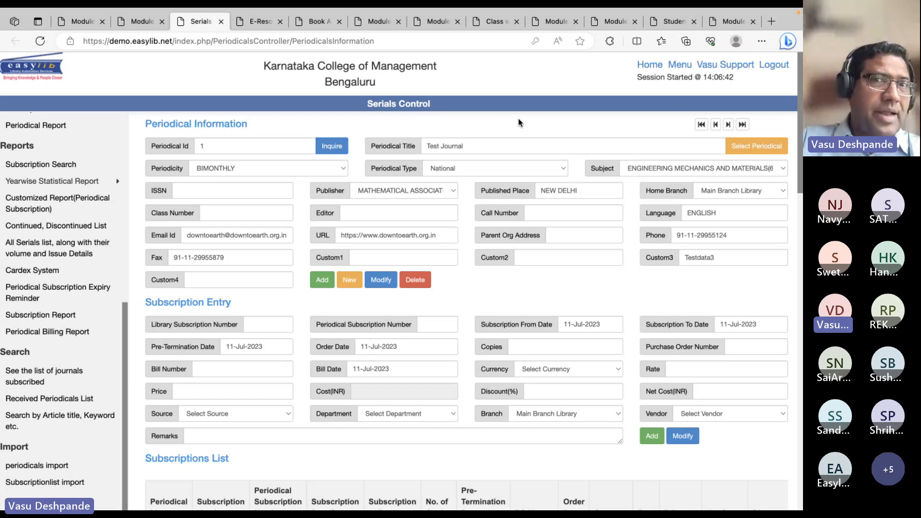
scroll(82, 259, "down", 3)
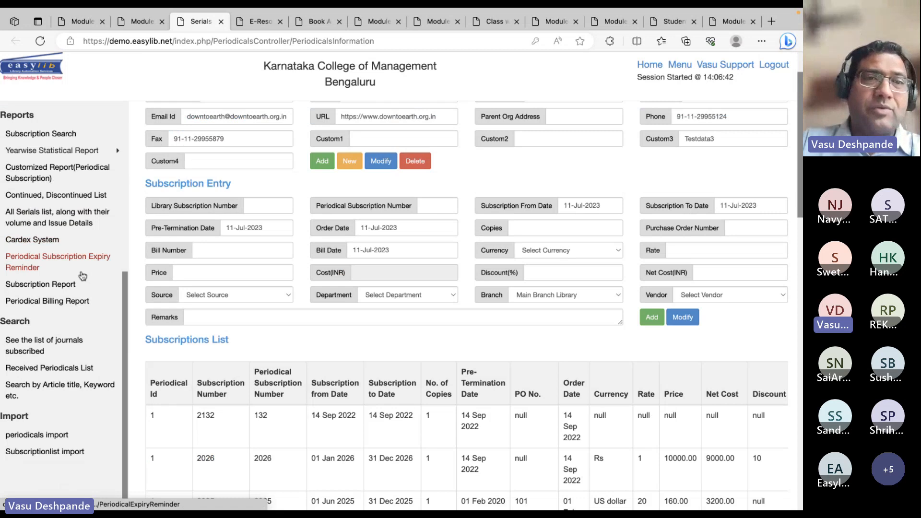
scroll(83, 276, "down", 12)
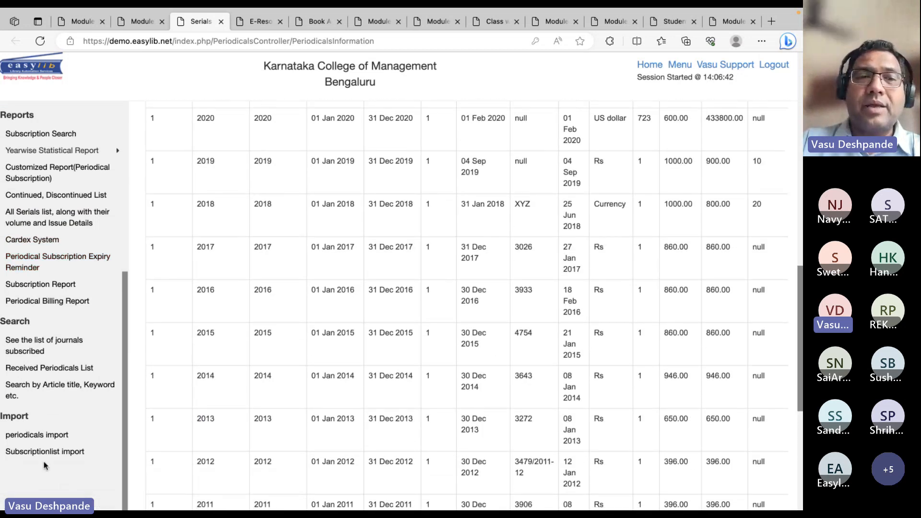
scroll(37, 348, "up", 15)
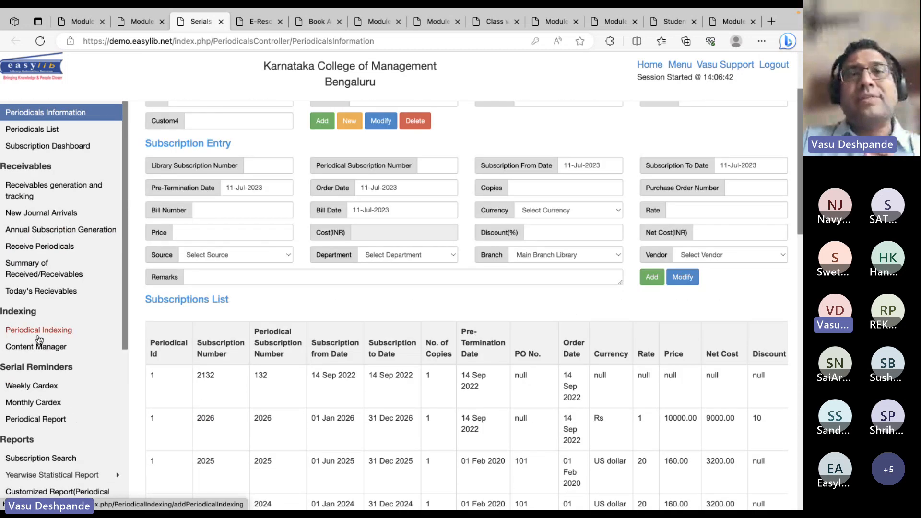
scroll(40, 339, "up", 4)
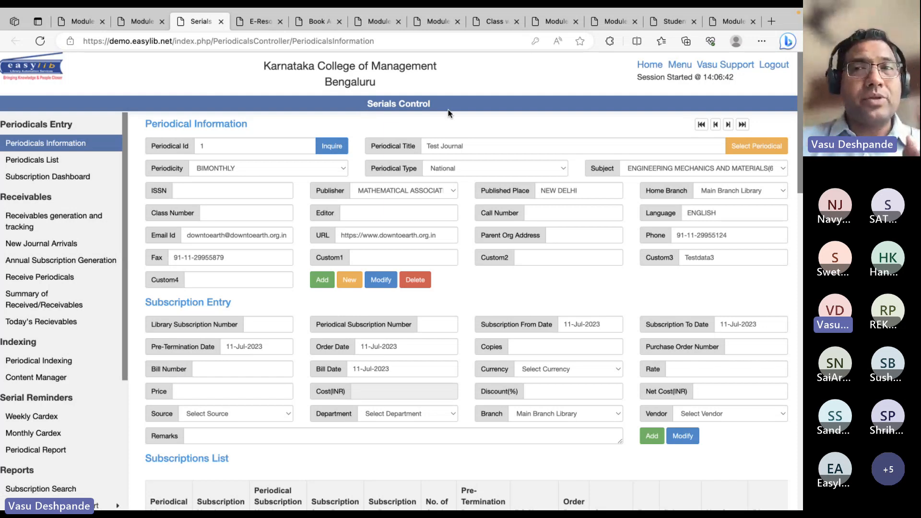
Step: Return to the module list, find "attenda", and open A006 - Attendance Management to review its absent, present and import functions
left_click(680, 65)
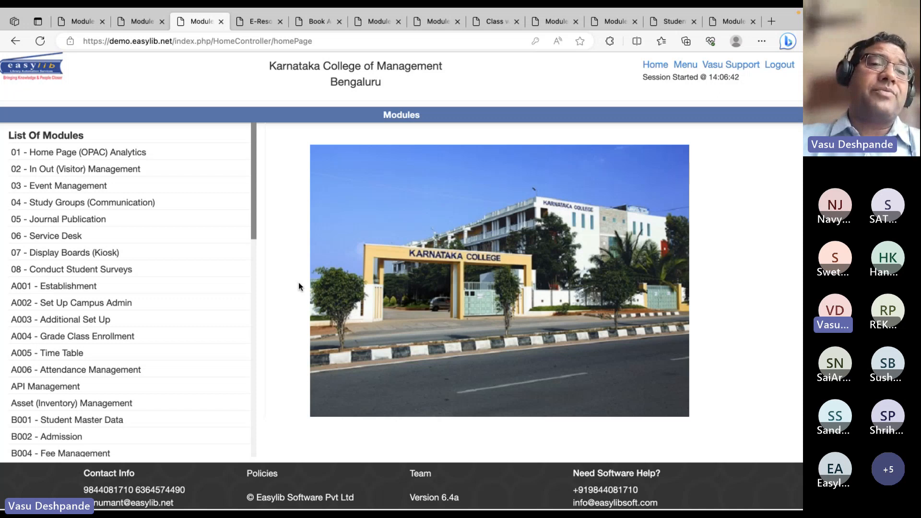
key("ctrl+f")
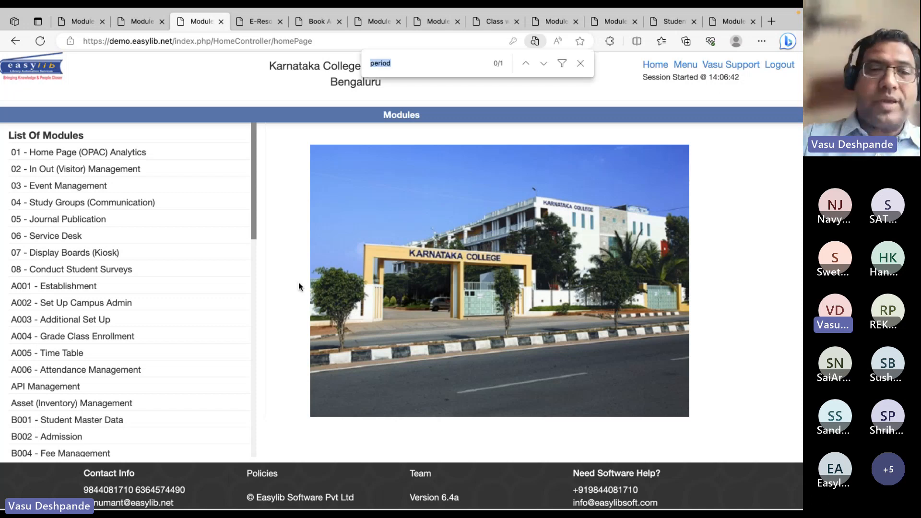
type("e")
key("BackSpace")
type("attenda")
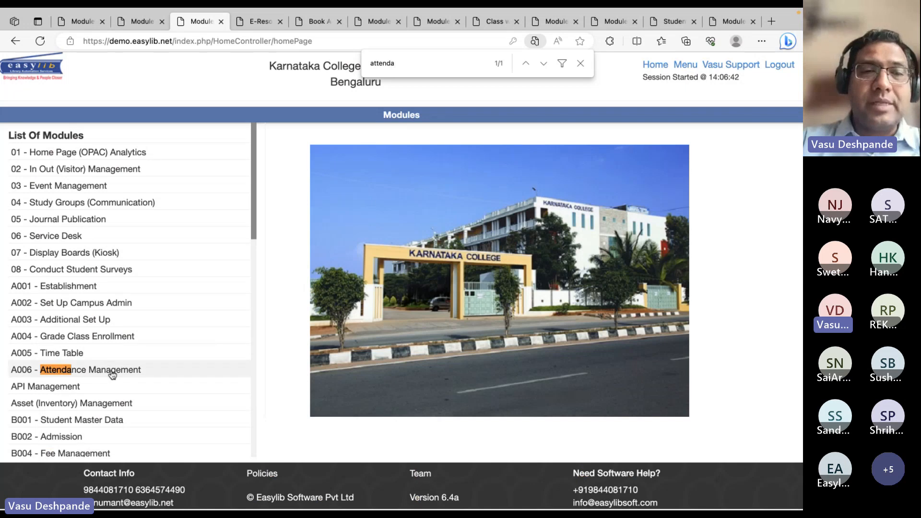
left_click(112, 374)
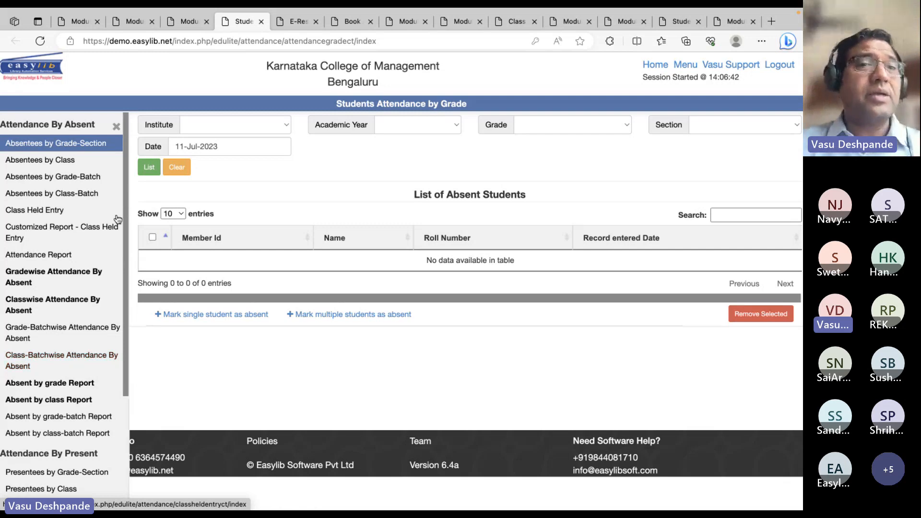
scroll(79, 249, "down", 5)
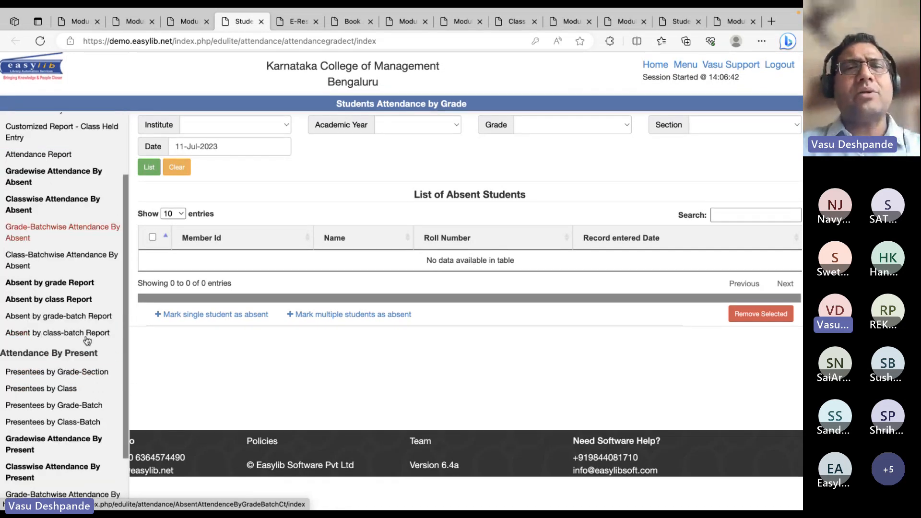
scroll(84, 371, "down", 1)
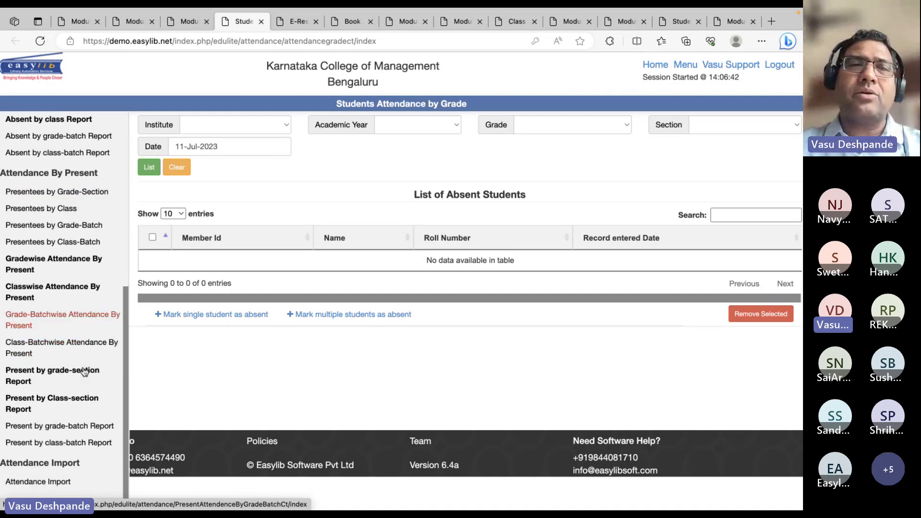
scroll(84, 372, "up", 6)
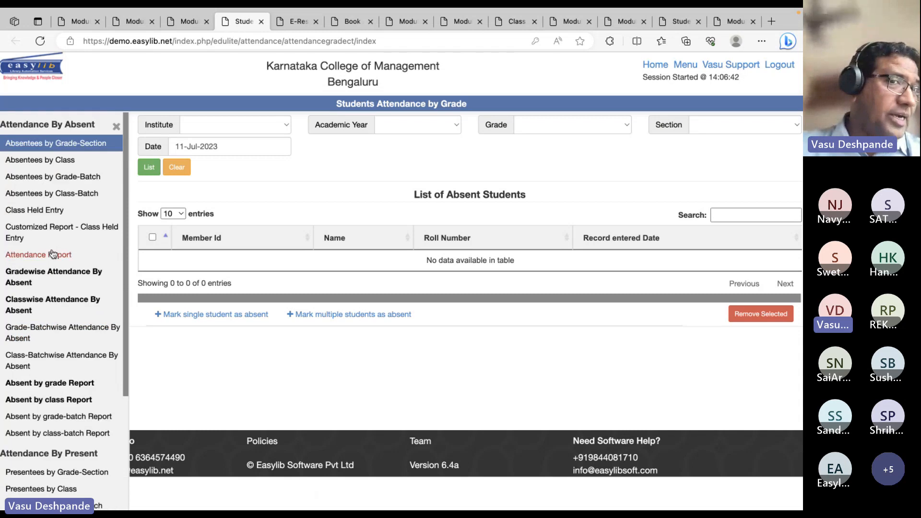
scroll(75, 367, "down", 6)
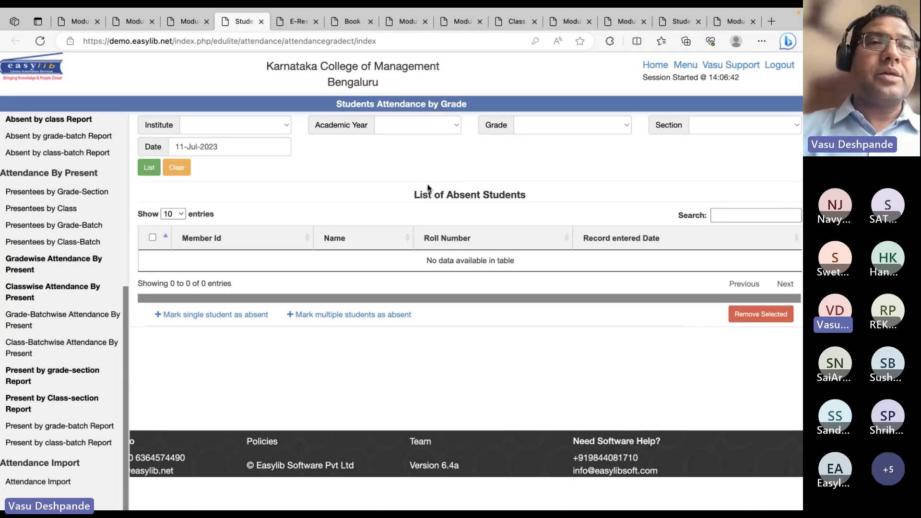
scroll(107, 192, "up", 6)
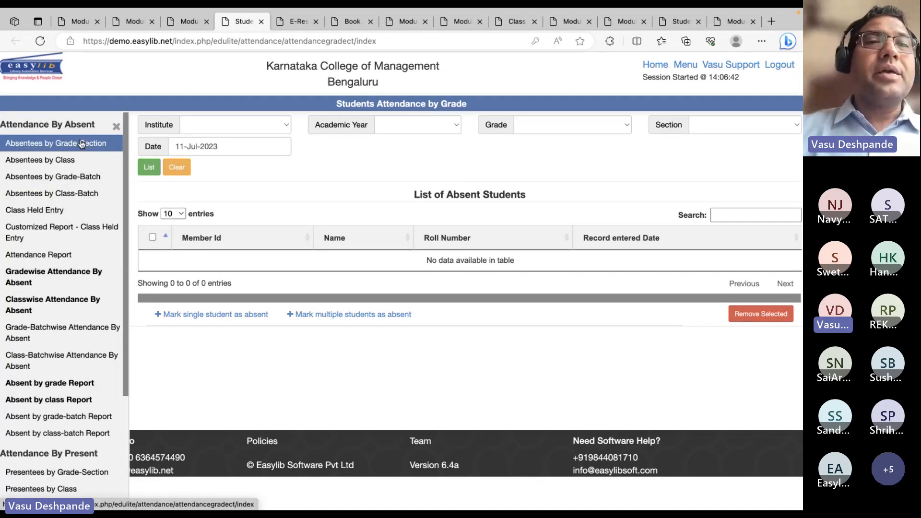
Step: List absent students for Shakuntala Devi College, academic year 01-Jul-2023 To 30-Jun-2024, grade B Com 1st Semester, section A
left_click(274, 131)
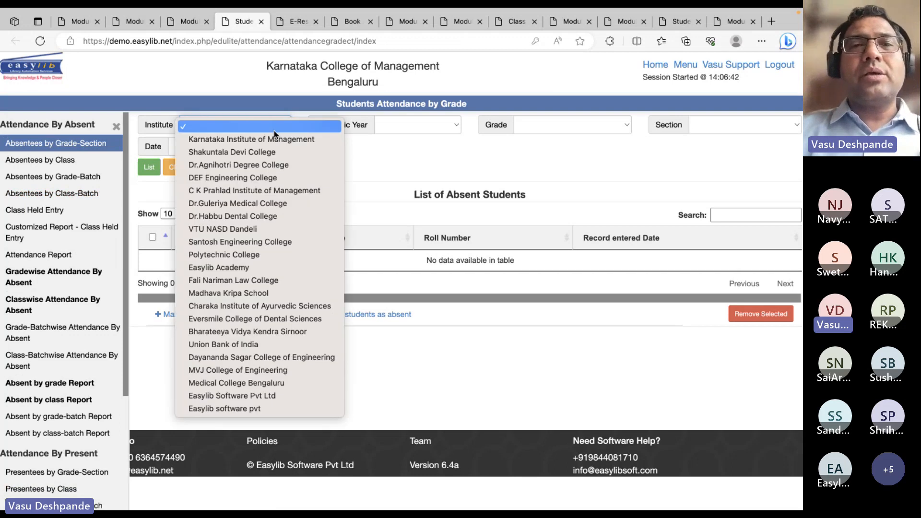
left_click(274, 131)
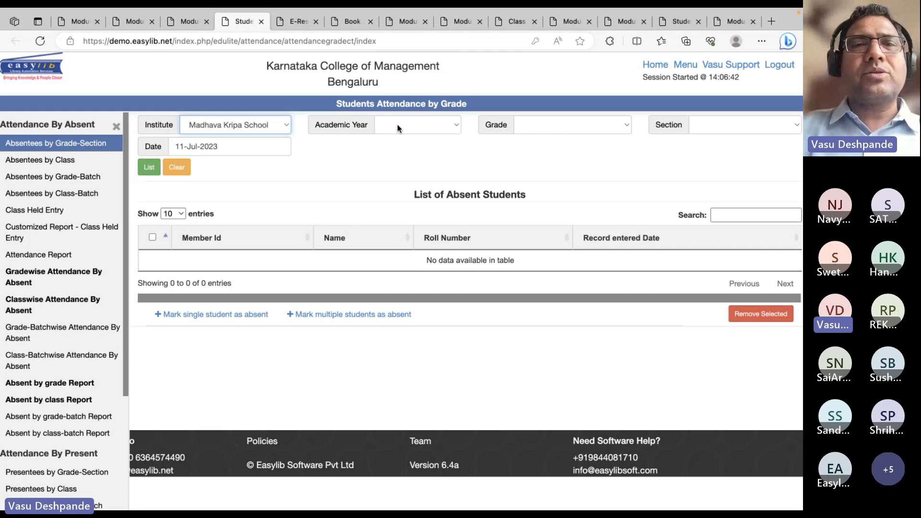
left_click(263, 127)
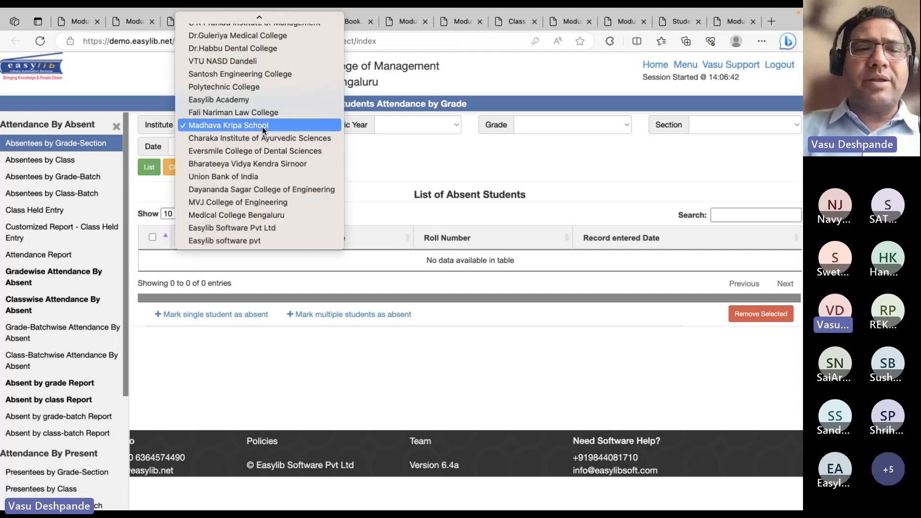
left_click(263, 127)
left_click(422, 130)
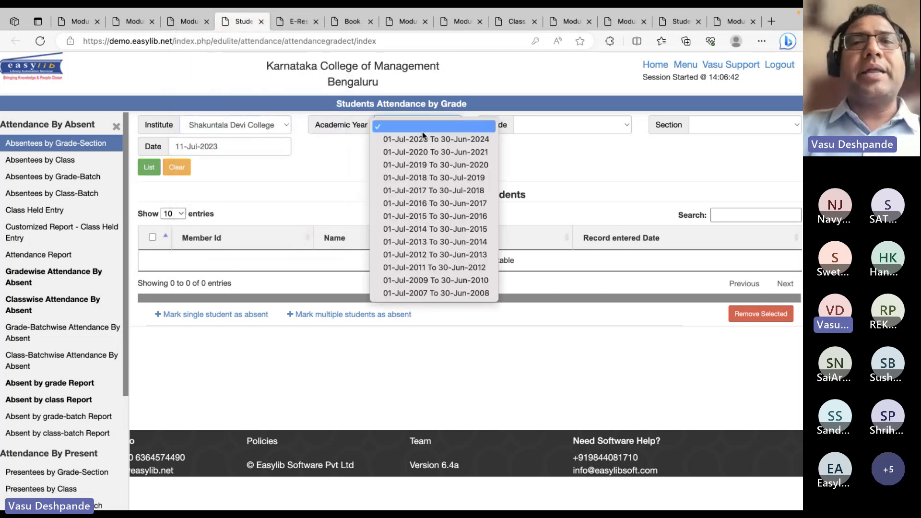
left_click(418, 142)
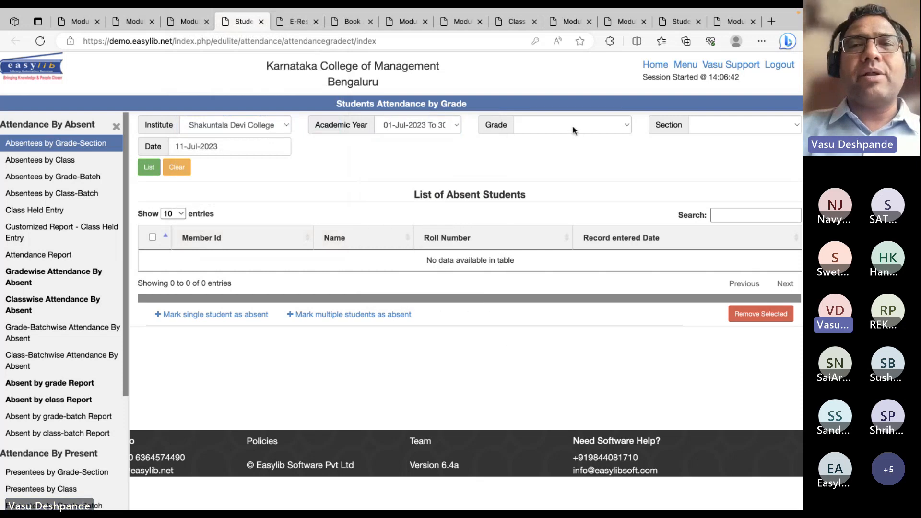
left_click(574, 130)
left_click(562, 140)
left_click(738, 124)
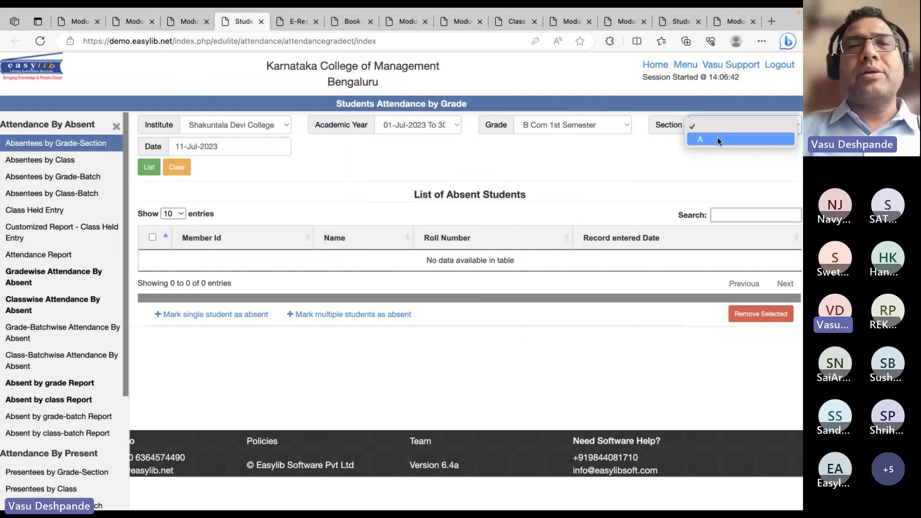
left_click(718, 138)
left_click(147, 170)
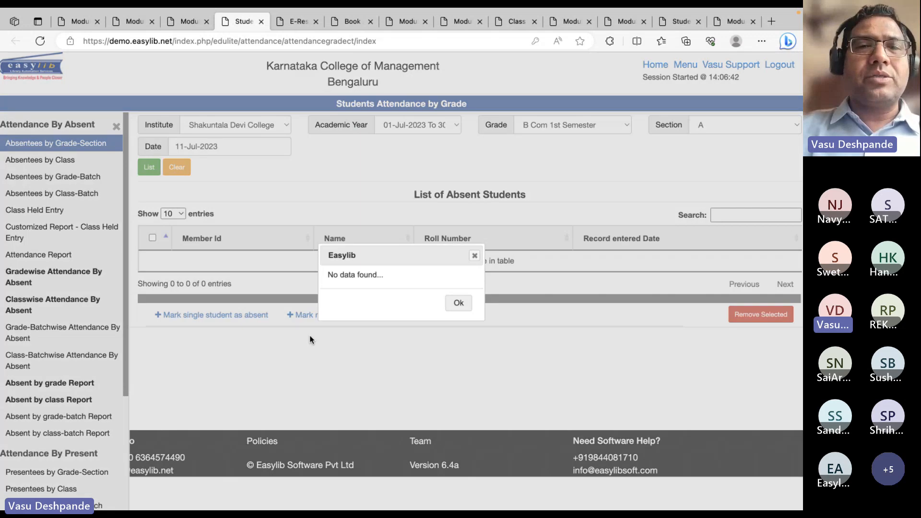
left_click(459, 304)
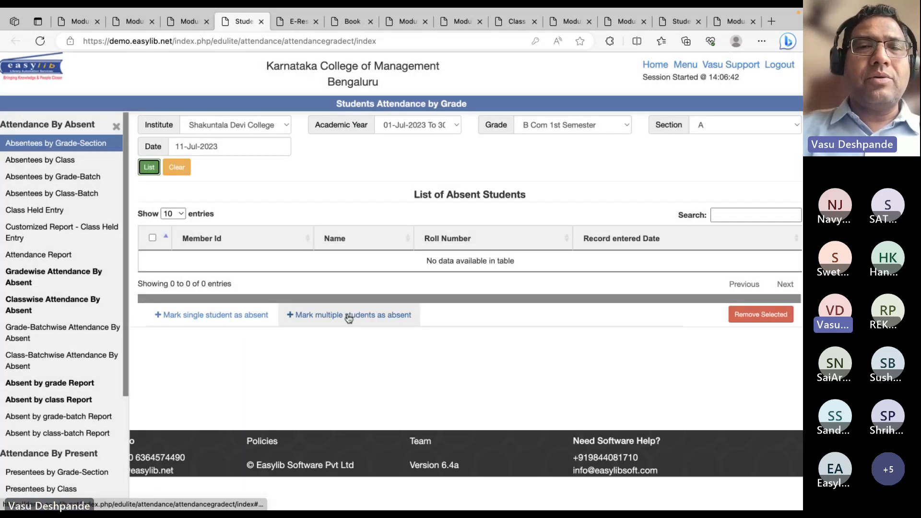
Step: Use the multiple-student option to add two students by their member IDs and mark them both as absent
left_click(349, 314)
left_click(242, 339)
type("21eac004")
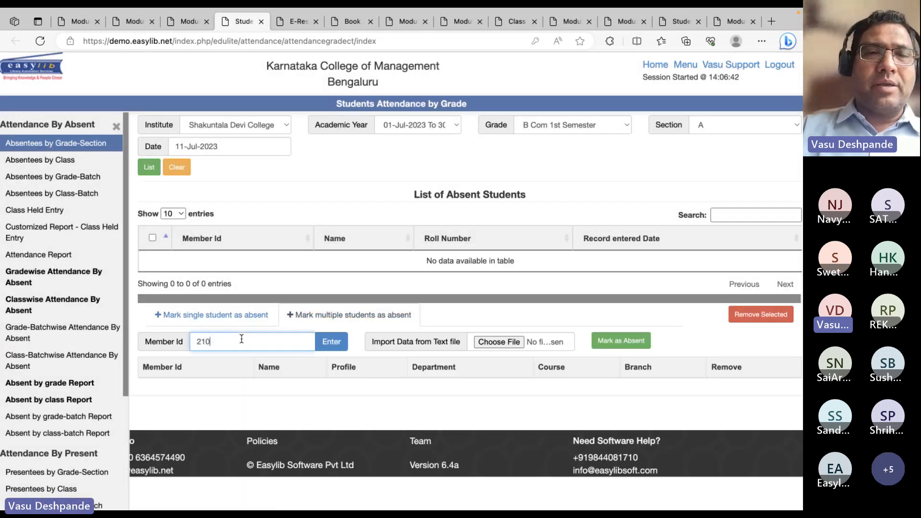
key("Return")
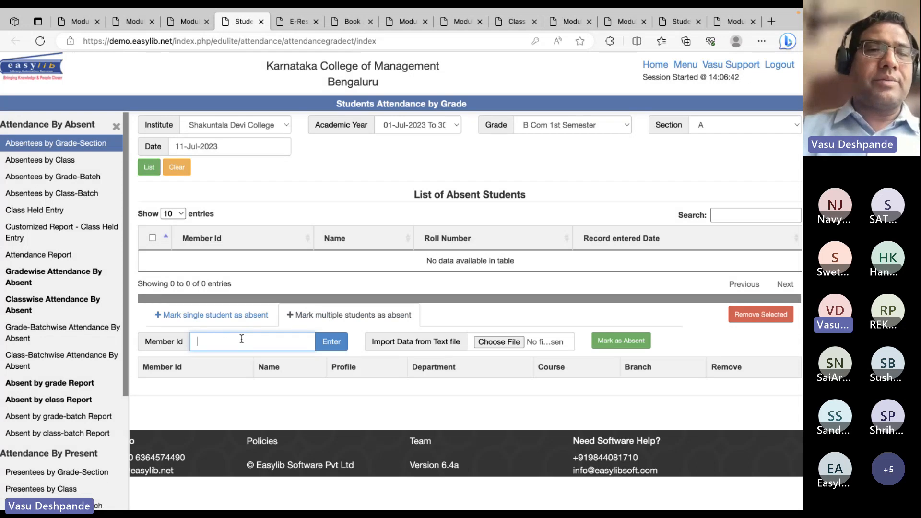
type("21eac")
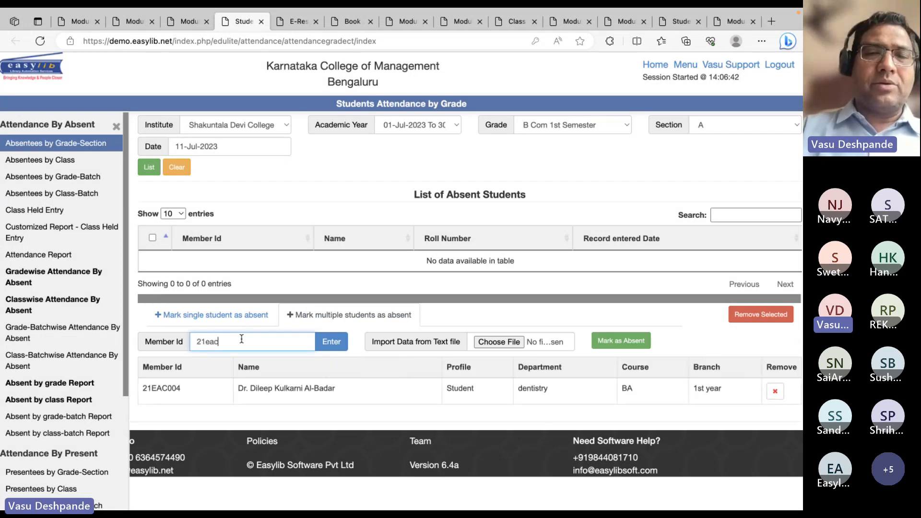
type("011")
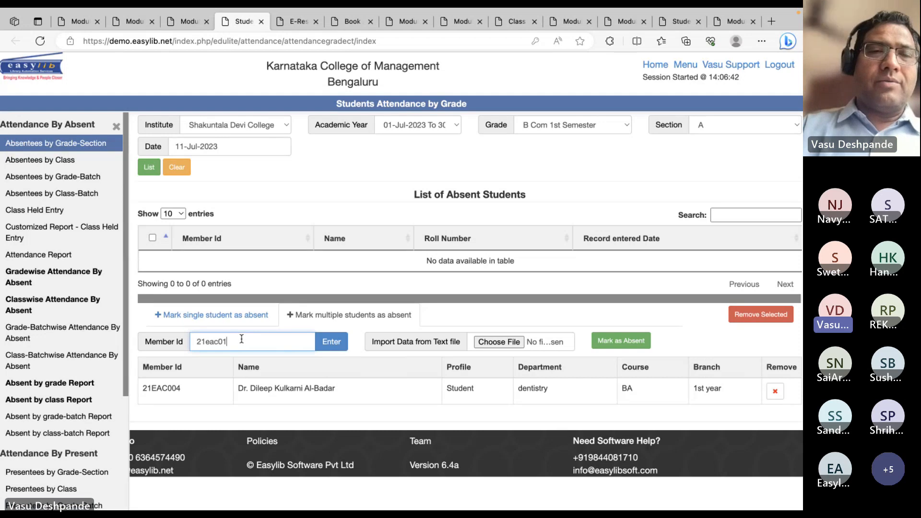
key("Return")
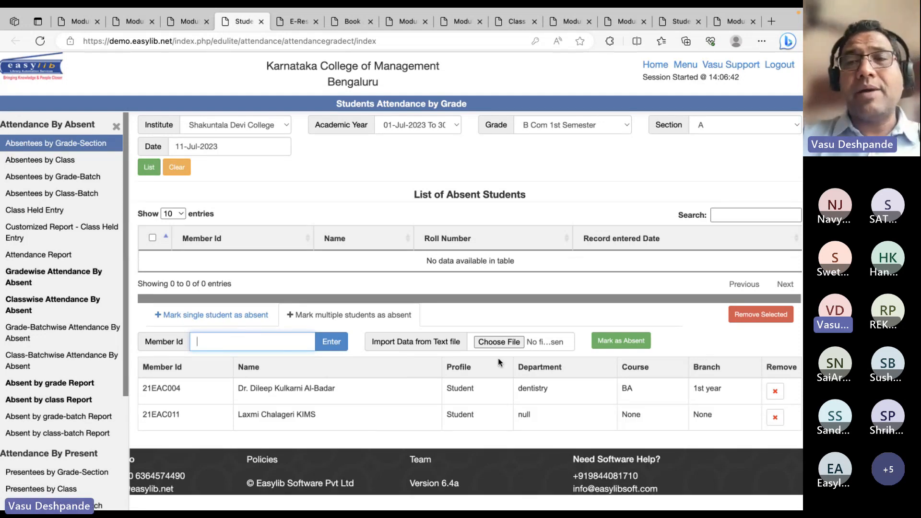
left_click(621, 341)
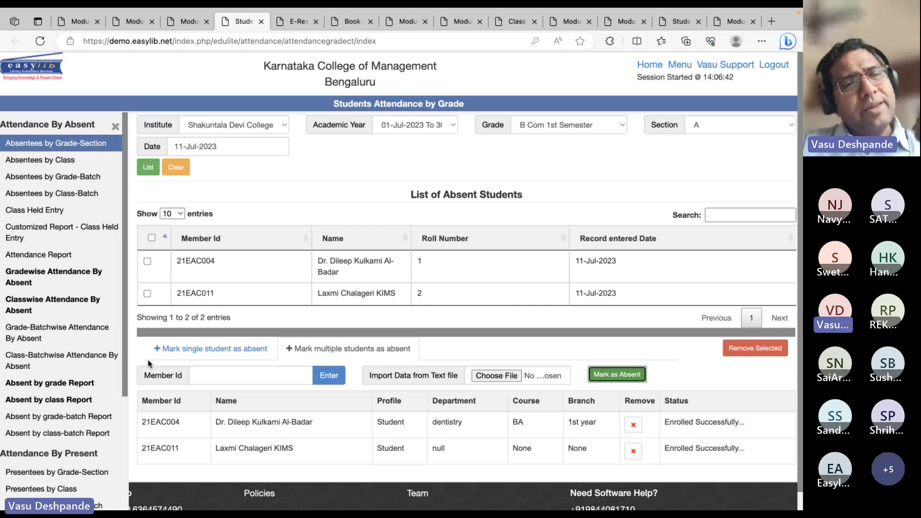
Step: Open the Attendance Import function of the attendance module
scroll(82, 444, "down", 6)
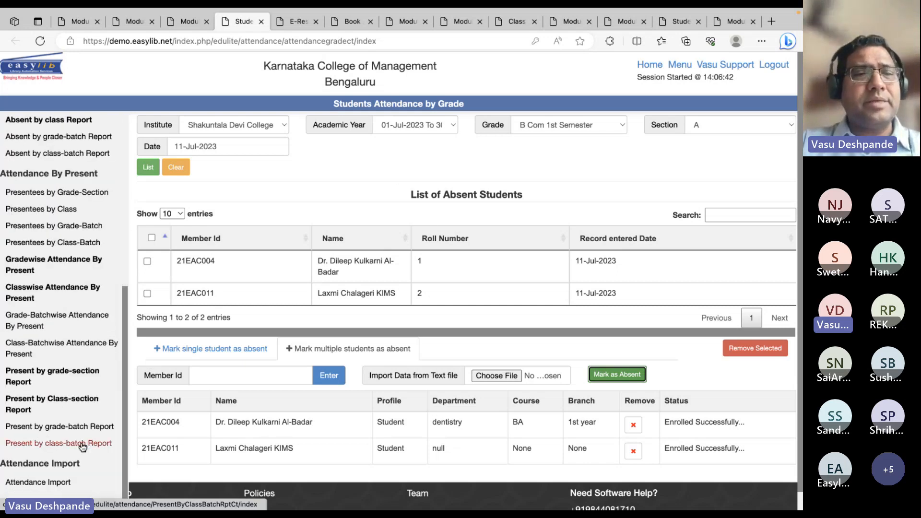
left_click(54, 482)
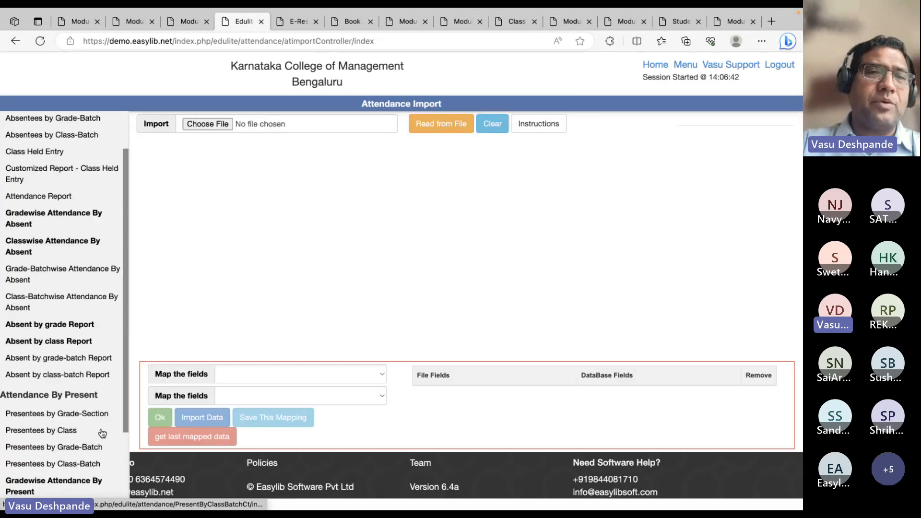
Step: Examine the database fields available for mapping in the Attendance Import form
left_click(357, 397)
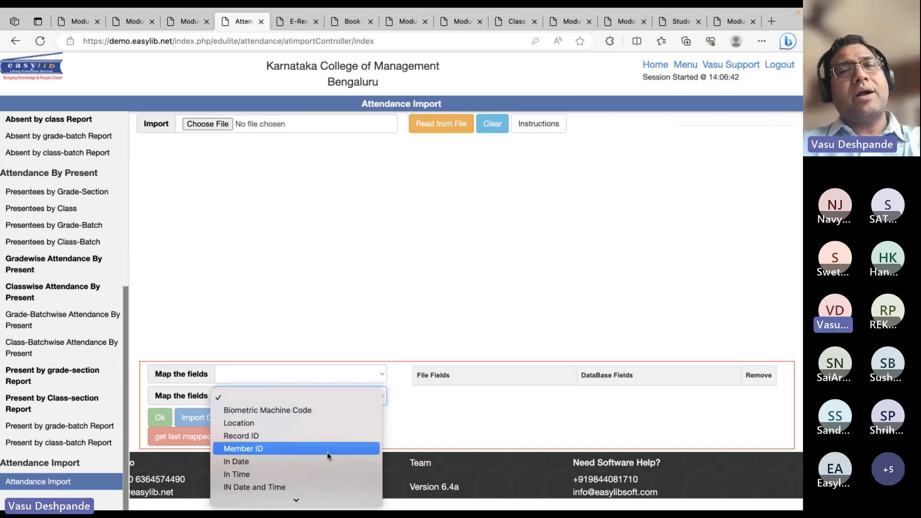
scroll(328, 454, "down", 2)
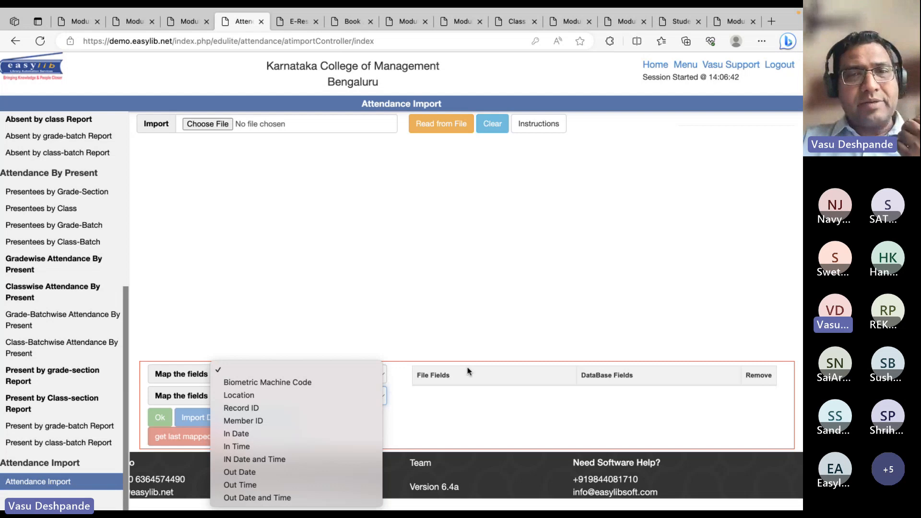
left_click(446, 273)
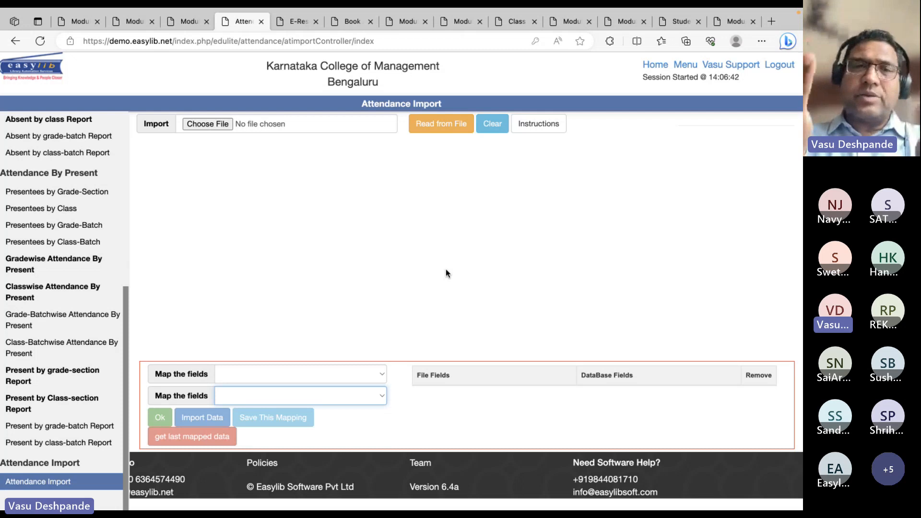
Step: Open Absentees by Grade-Section and Absentees by Class to review their filter fields
scroll(91, 215, "up", 6)
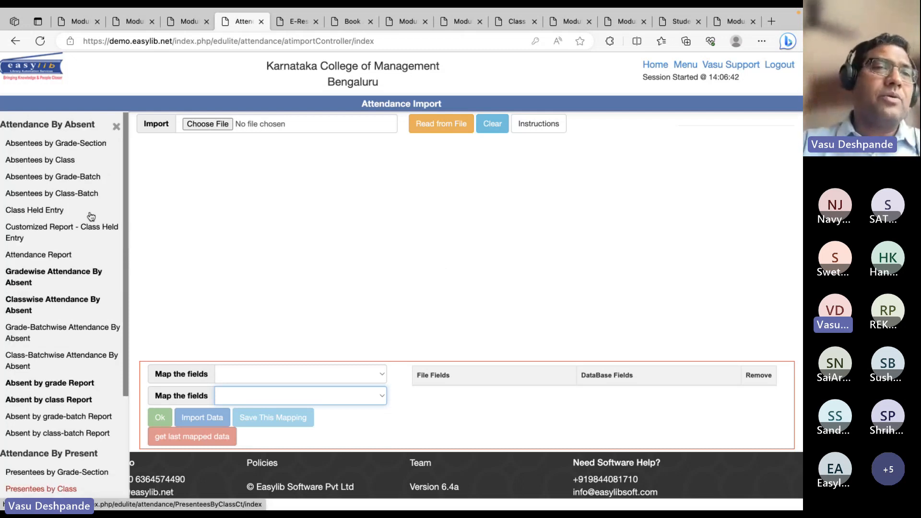
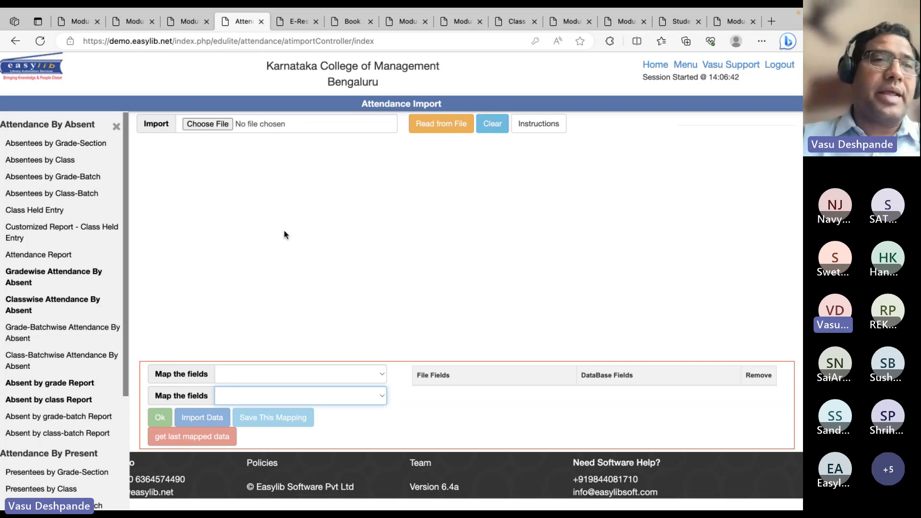
left_click(57, 144)
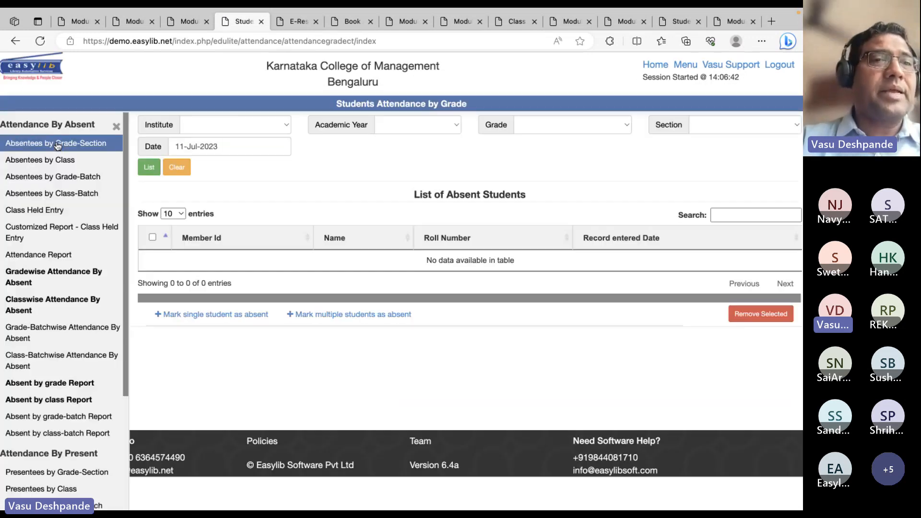
left_click(64, 162)
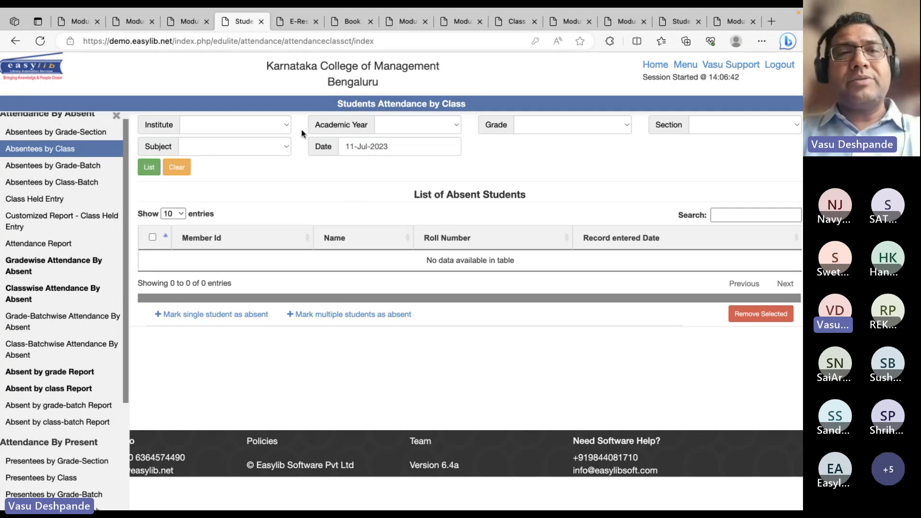
left_click(266, 151)
left_click(422, 170)
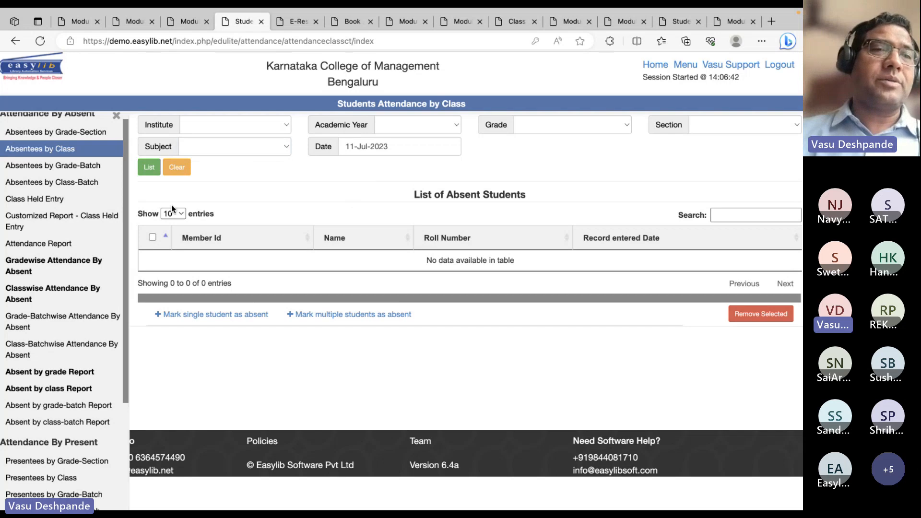
Step: Go through Absentees by Grade-Batch, Class Held Entry and the Customized Report - Class Held Entry to review their layouts
left_click(73, 166)
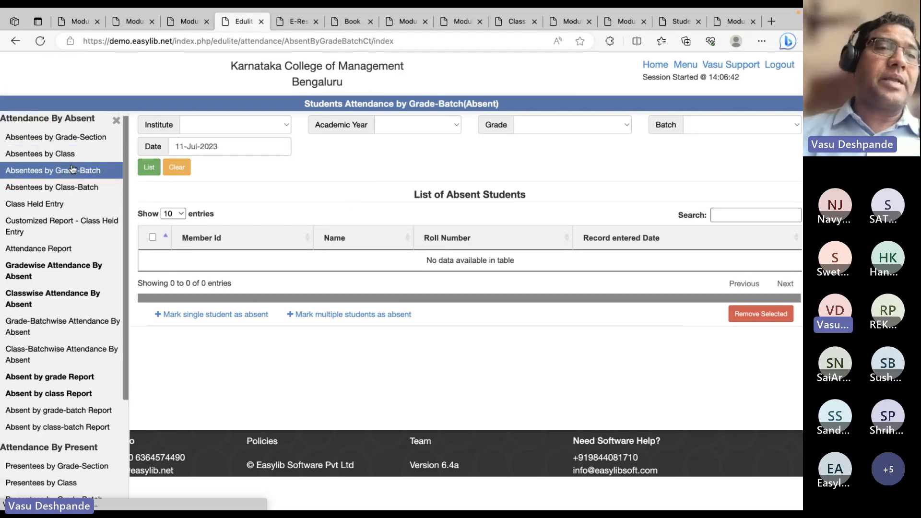
left_click(73, 184)
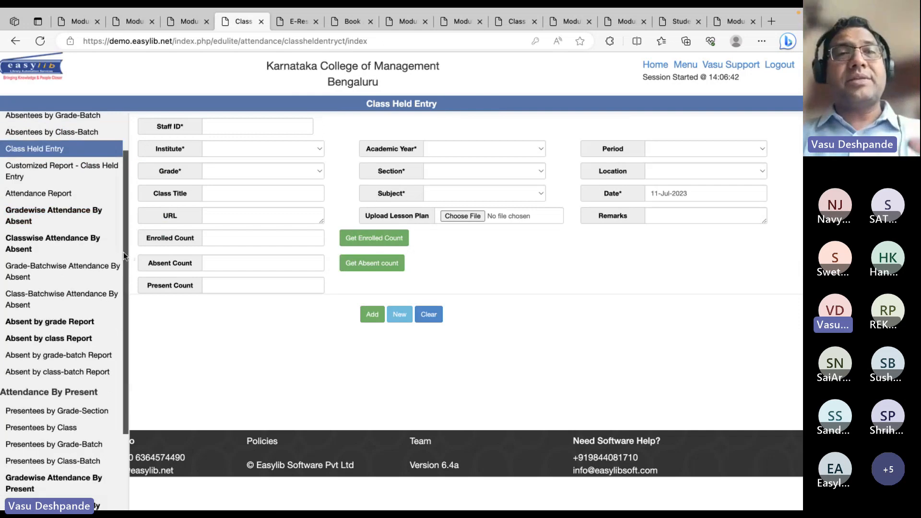
left_click(52, 166)
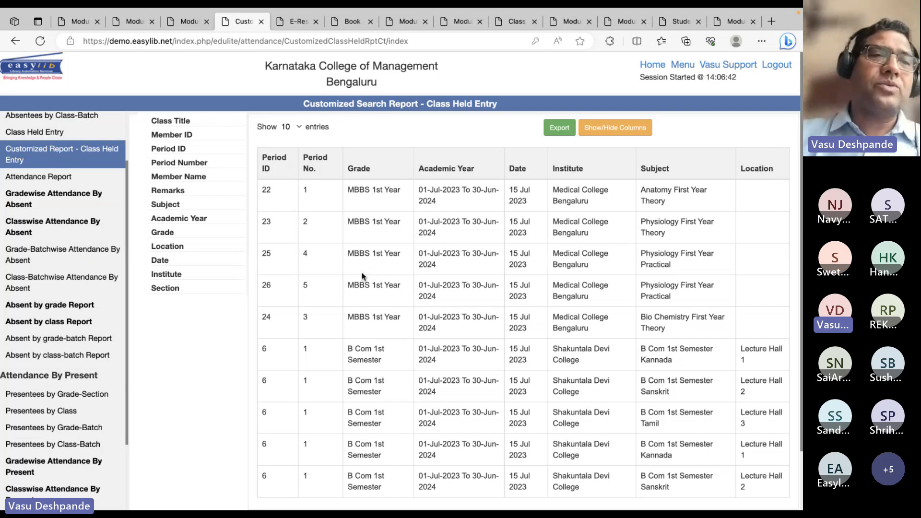
Step: List the Attendance Report for Shakuntala Devi College, academic year 01-Jul-2023 To 30-Jun-2024, grade B Com 1st Semester, section A
left_click(51, 206)
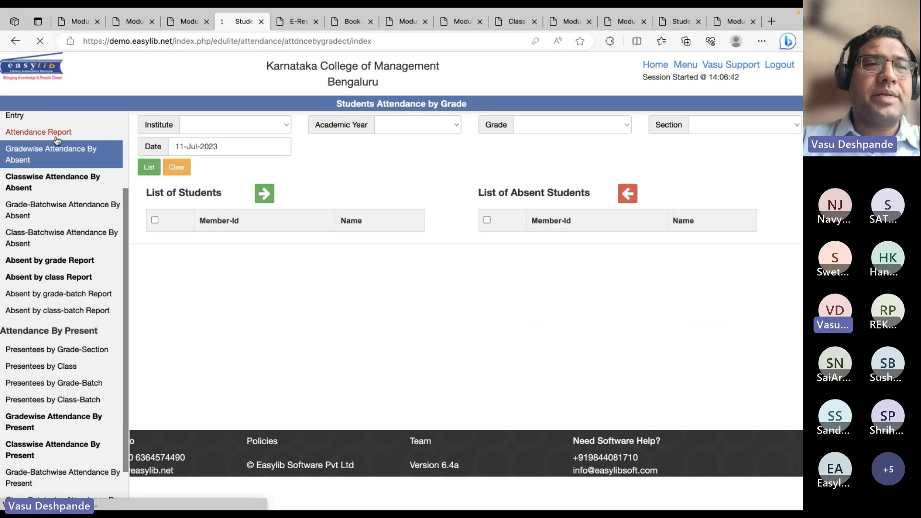
left_click(276, 129)
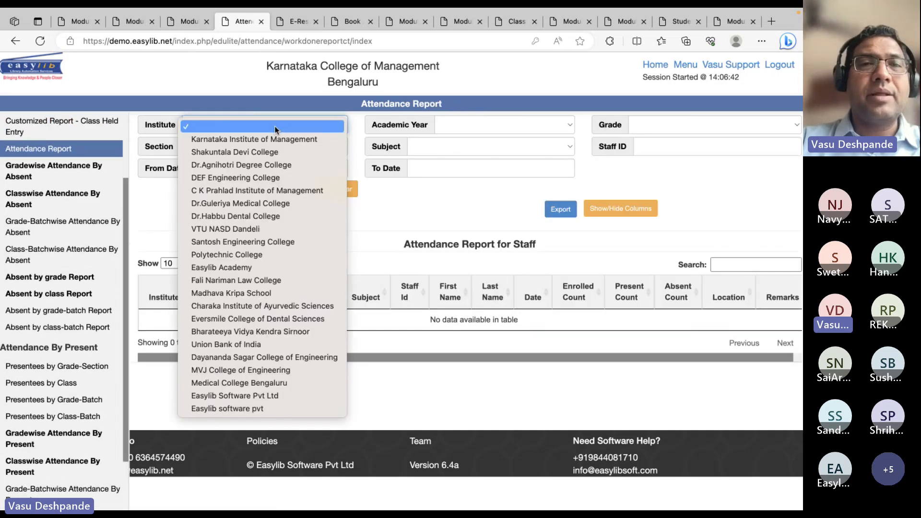
left_click(254, 150)
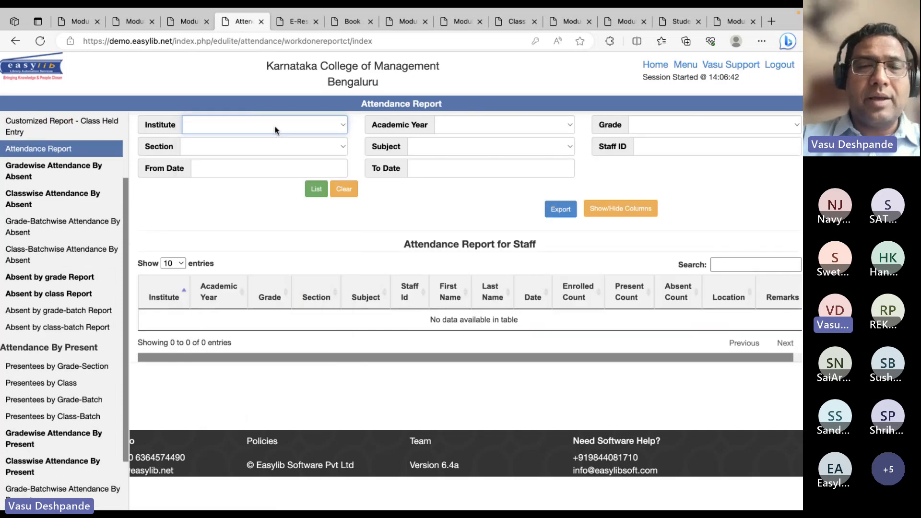
left_click(511, 126)
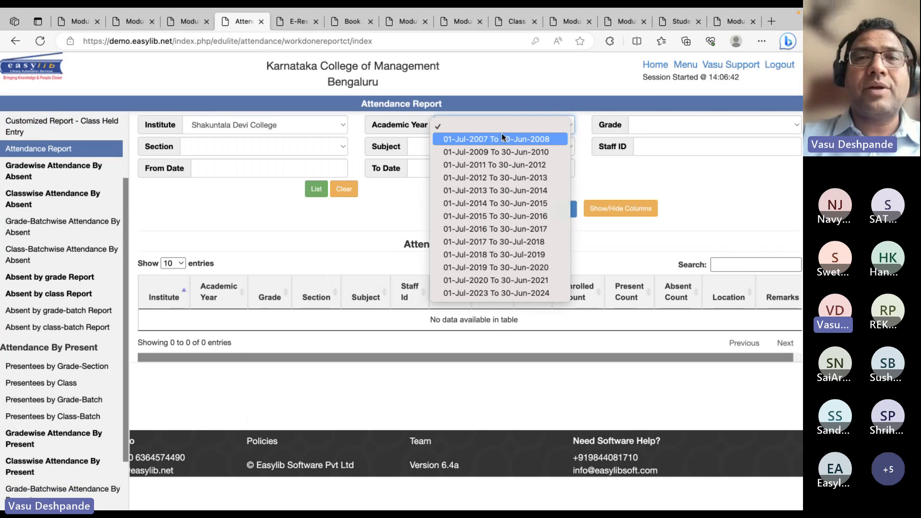
left_click(499, 298)
left_click(710, 121)
left_click(681, 139)
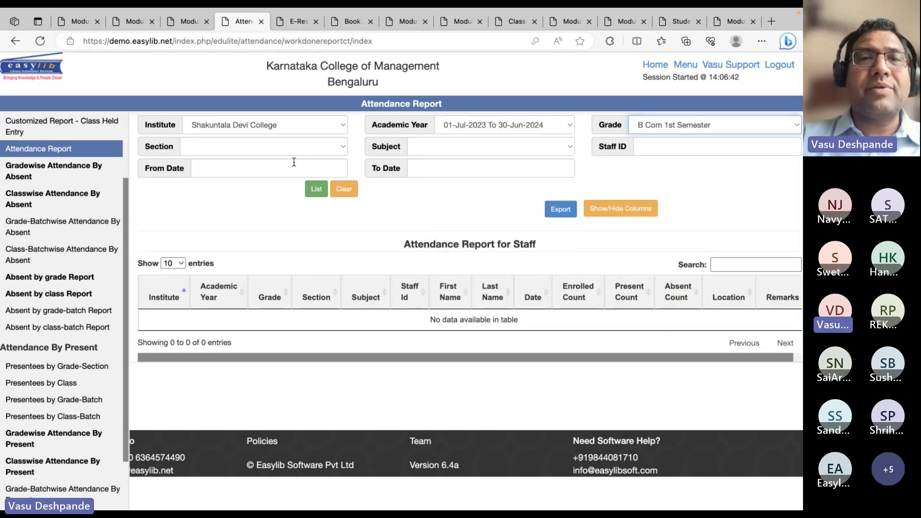
left_click(294, 147)
left_click(266, 159)
left_click(326, 187)
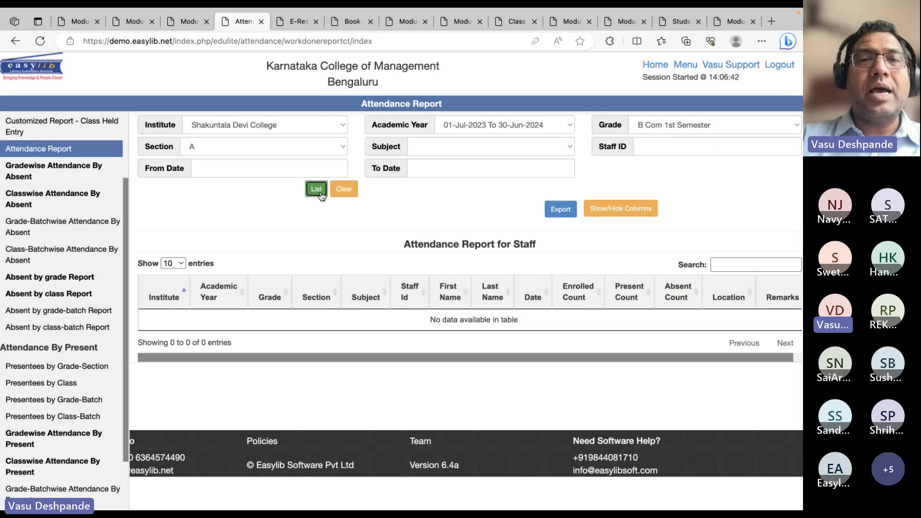
Step: Examine the rows and columns of the staff attendance report, including subject, date, counts, location and remarks
scroll(365, 385, "down", 2)
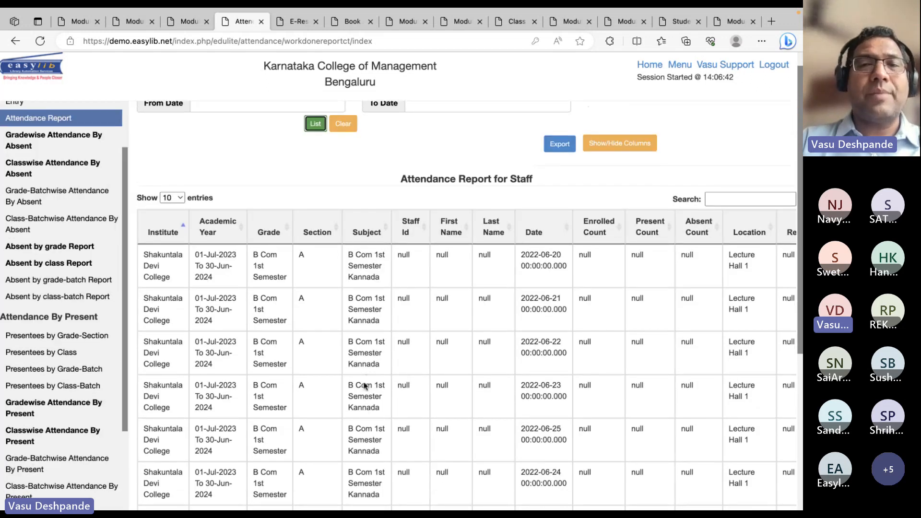
scroll(365, 385, "up", 2)
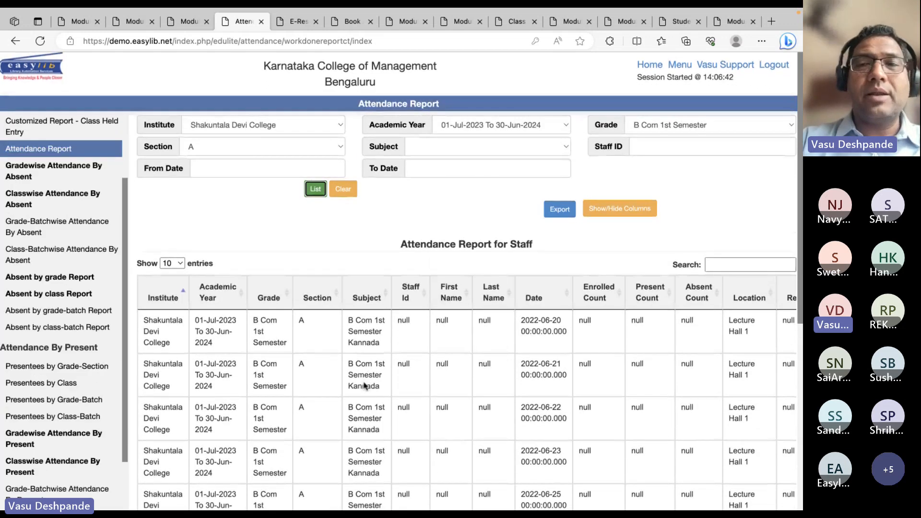
right_click(364, 383)
left_click(313, 349)
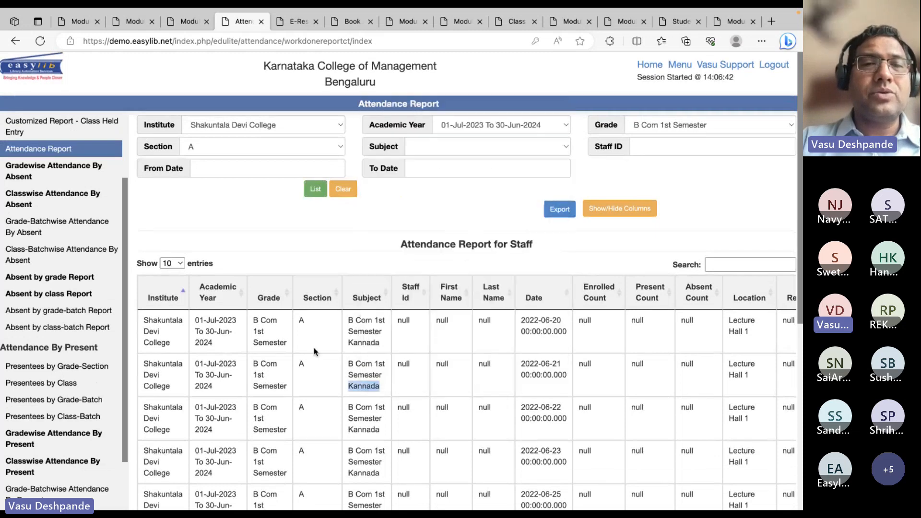
left_click(220, 321)
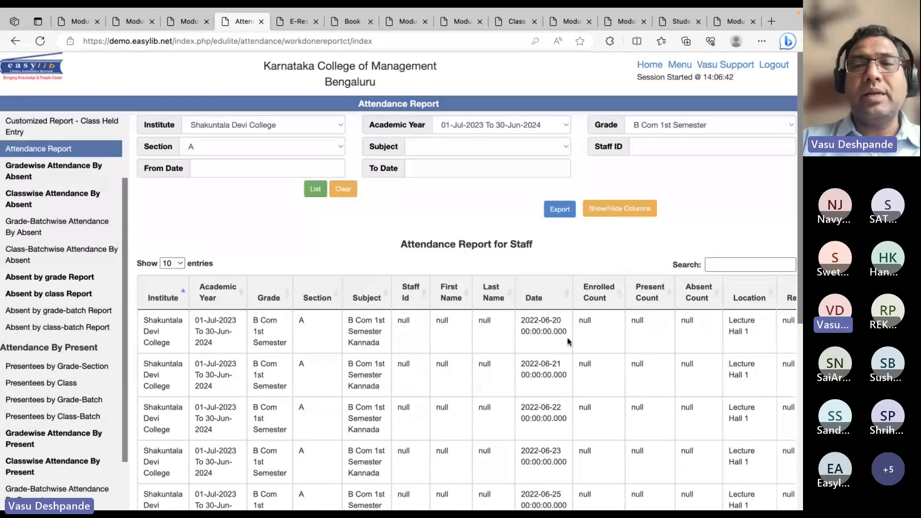
scroll(568, 341, "right", 2)
scroll(567, 341, "left", 2)
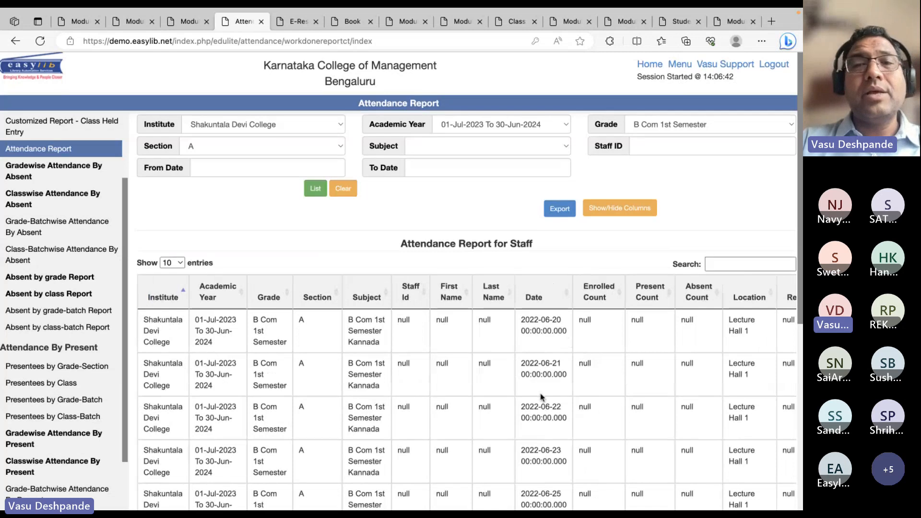
scroll(571, 395, "down", 6)
scroll(654, 398, "up", 7)
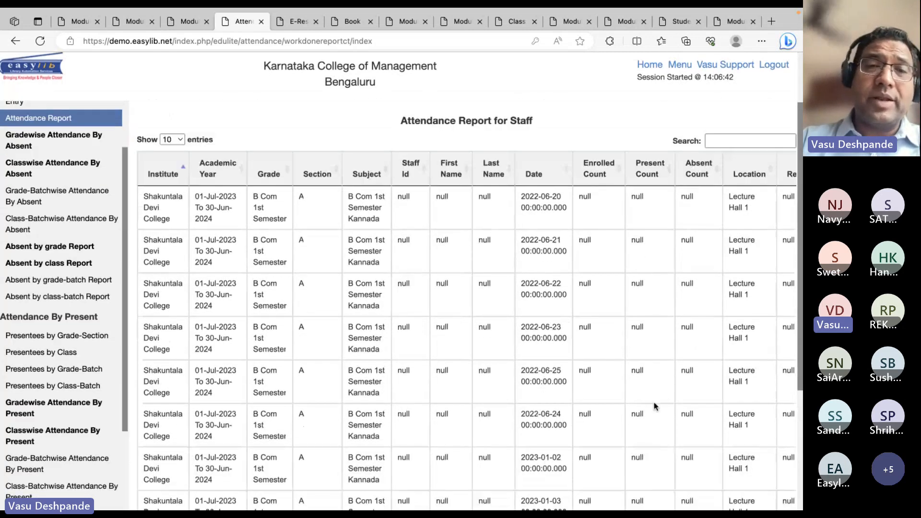
scroll(655, 405, "right", 2)
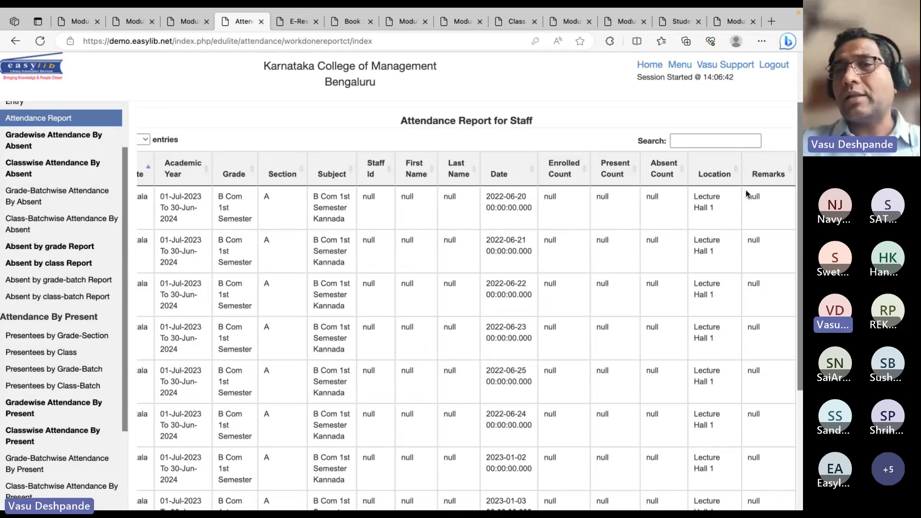
scroll(647, 288, "left", 2)
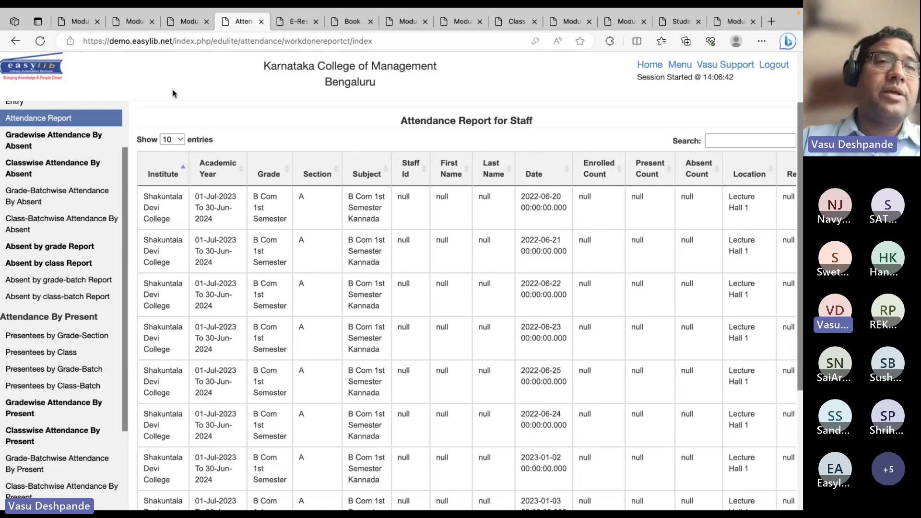
Step: Open Gradewise and Classwise Attendance By Absent, and review the remaining present-attendance functions
left_click(72, 142)
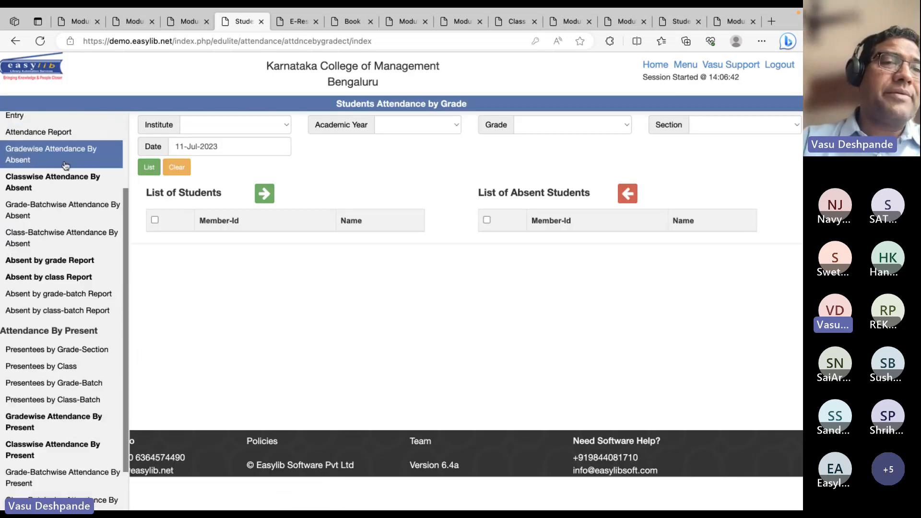
left_click(40, 189)
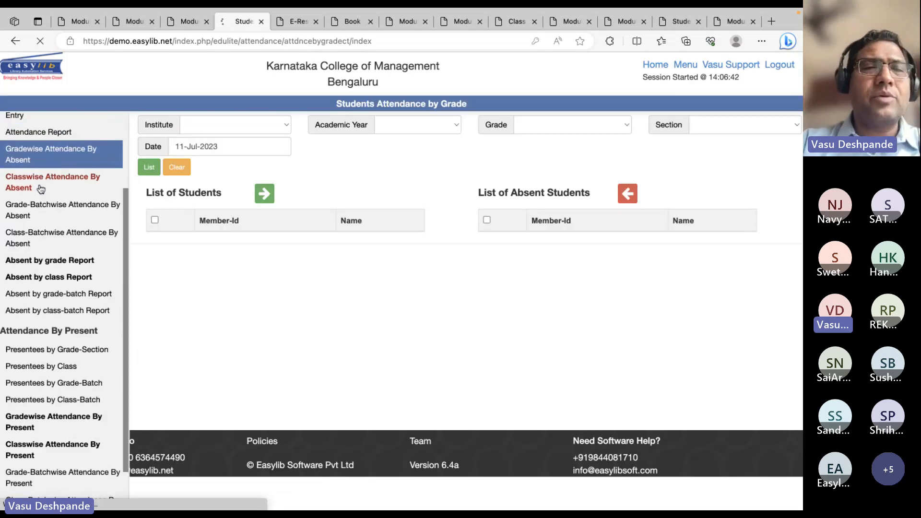
scroll(46, 307, "down", 3)
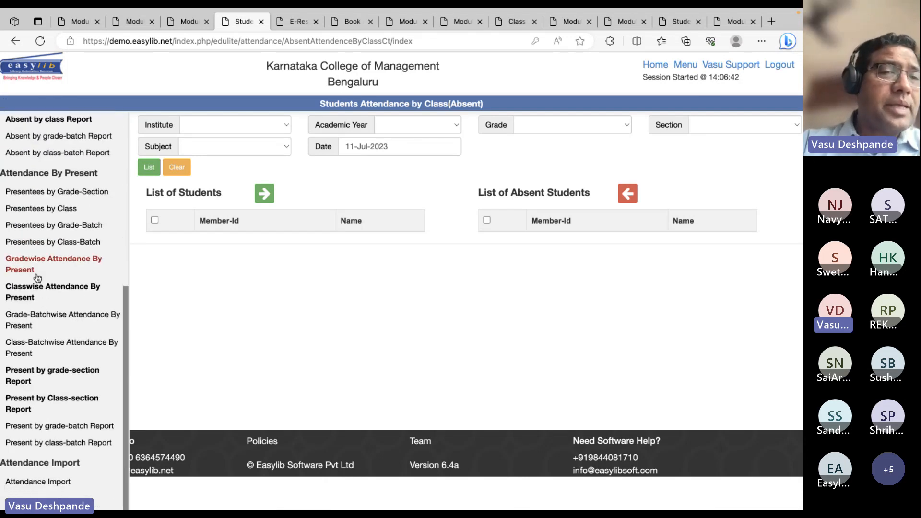
scroll(90, 378, "down", 1)
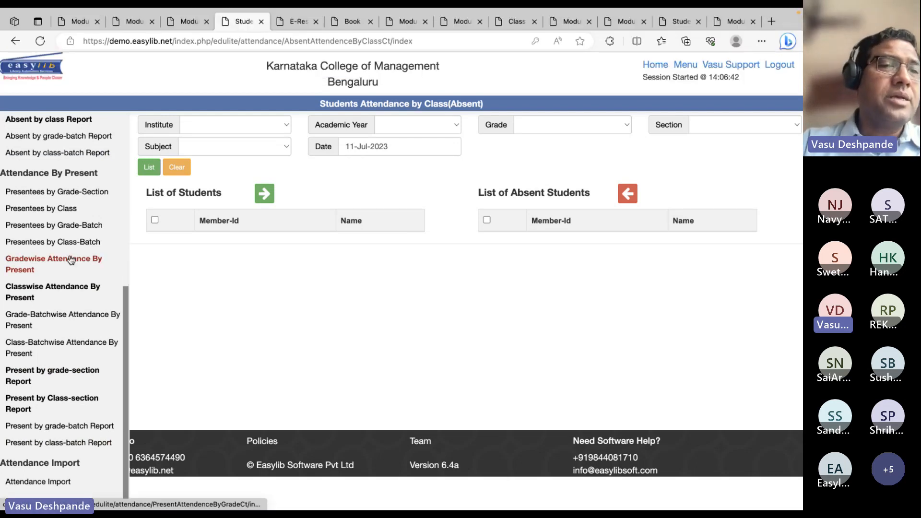
Step: In Grade-Batchwise Attendance By Present, select Shakuntala Devi College, the academic year starting 01-Jul-2023 and grade B Com 1st Semester, and check the batch choices
left_click(50, 316)
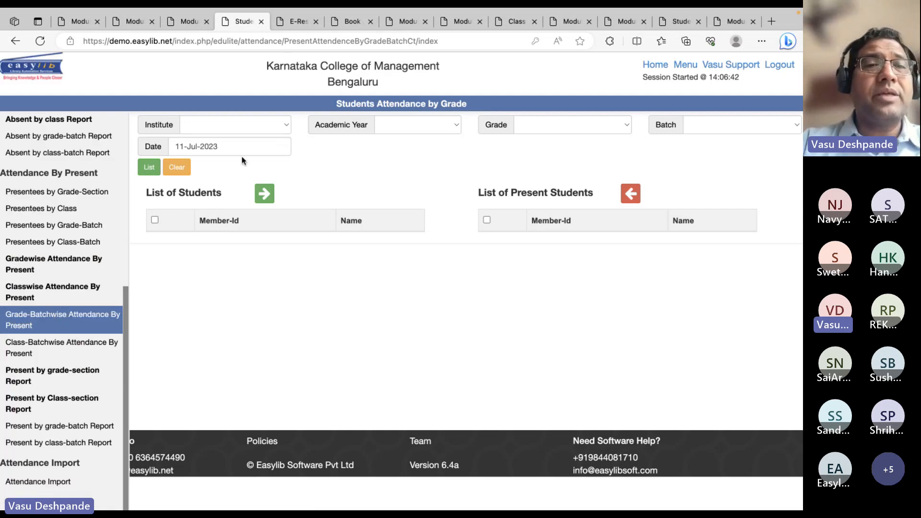
left_click(262, 131)
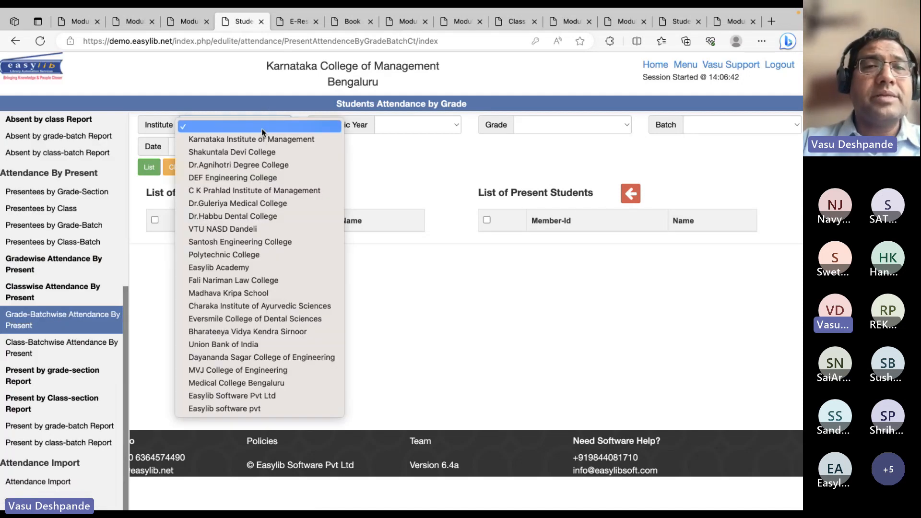
left_click(261, 152)
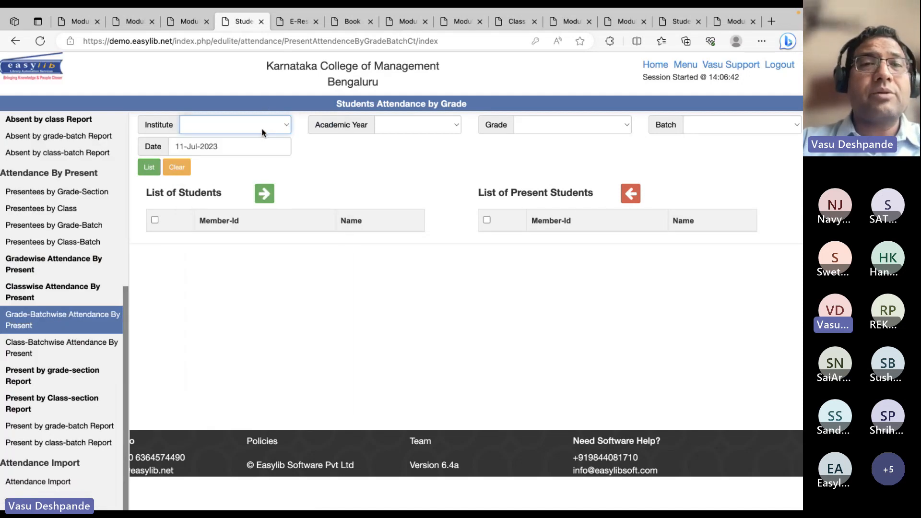
left_click(432, 125)
left_click(426, 136)
left_click(562, 132)
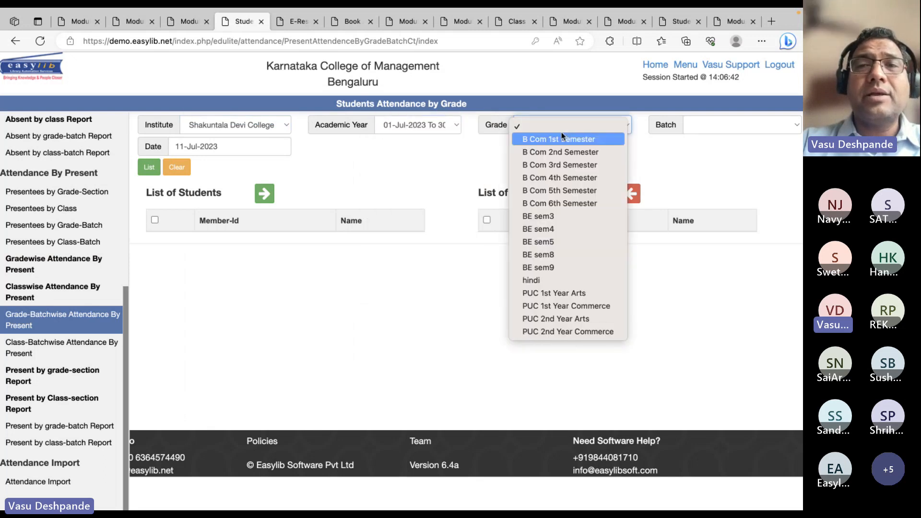
left_click(561, 137)
left_click(718, 126)
left_click(717, 126)
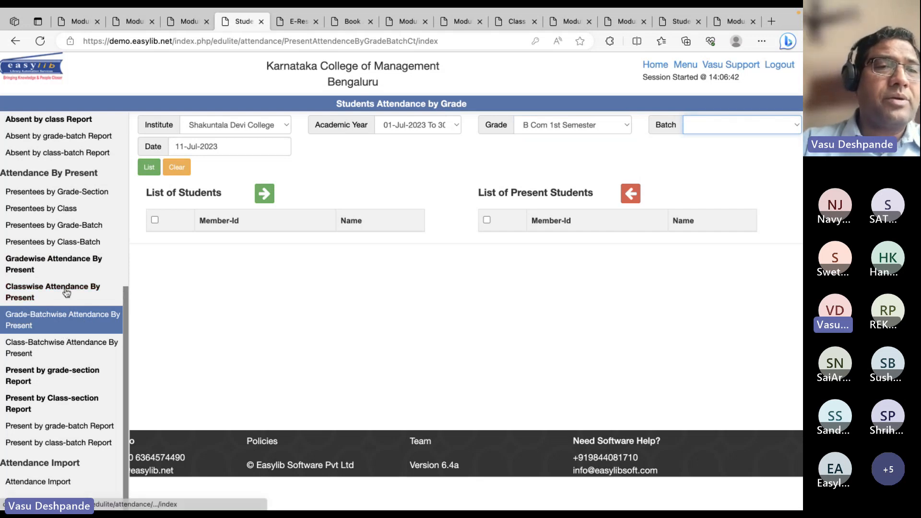
Step: List the students for Medical College Bengaluru, academic year 01-Jul-2023 To 30-Jun-2024, grade MBBS 1st Year, batch 1
left_click(274, 126)
key("m")
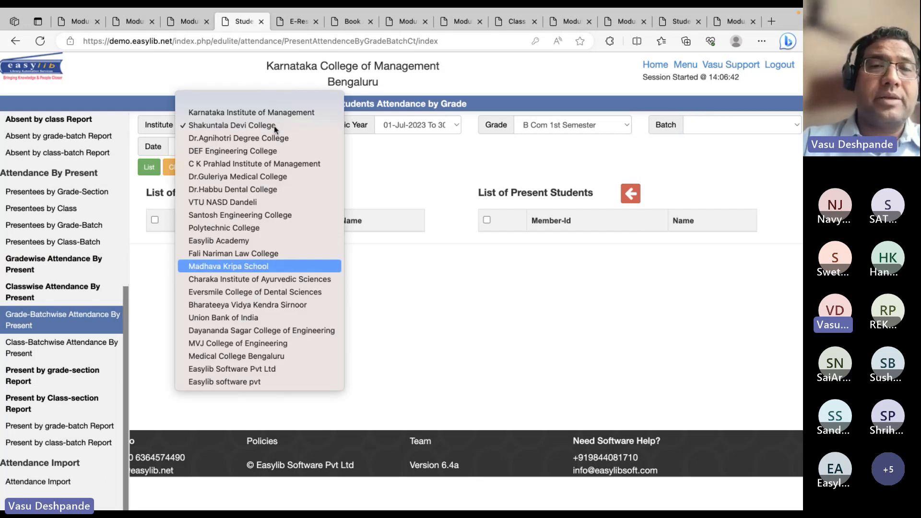
key("Return")
key("m")
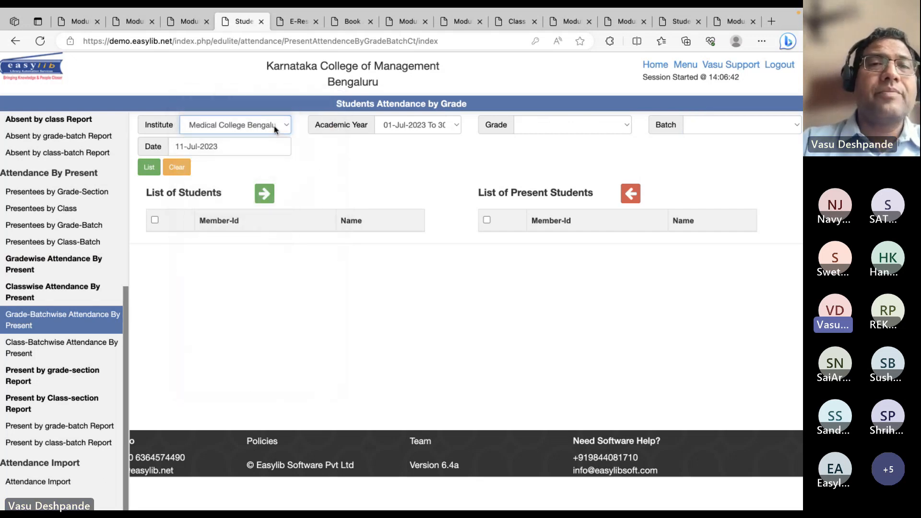
left_click(418, 125)
left_click(418, 124)
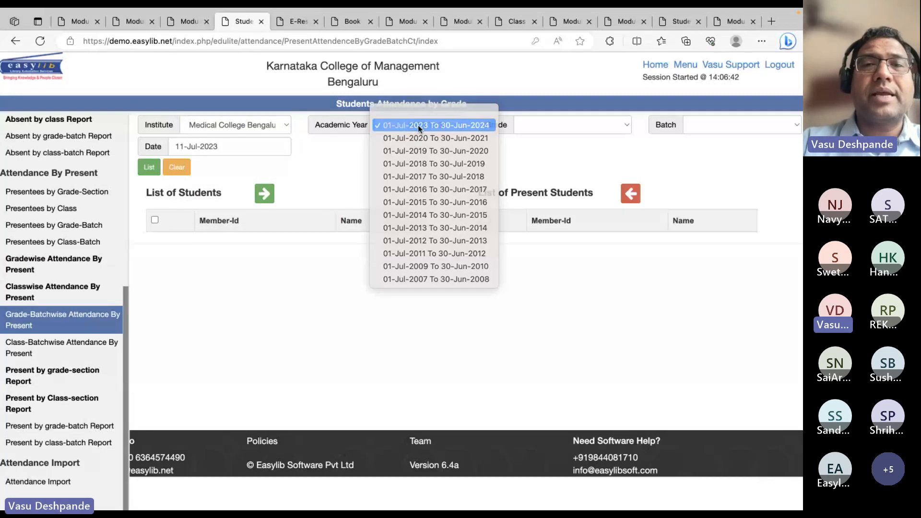
left_click(531, 125)
left_click(538, 140)
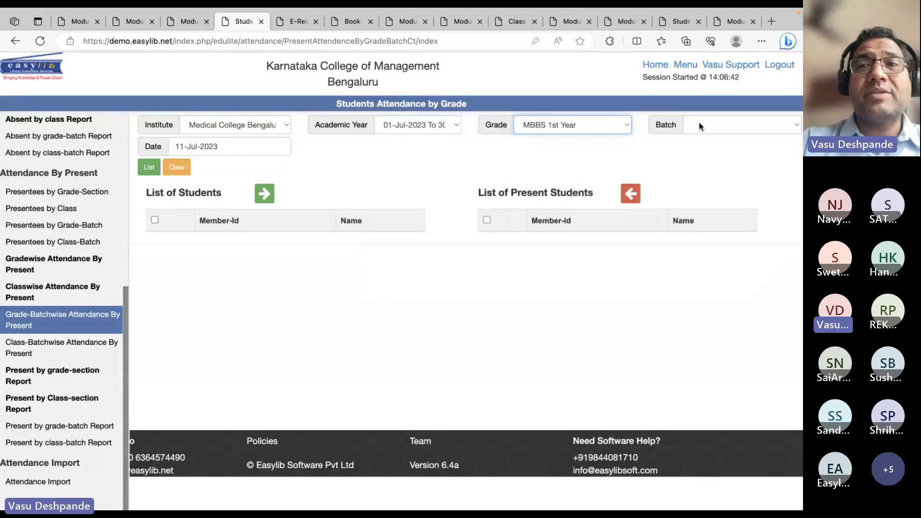
left_click(701, 126)
left_click(703, 134)
left_click(149, 167)
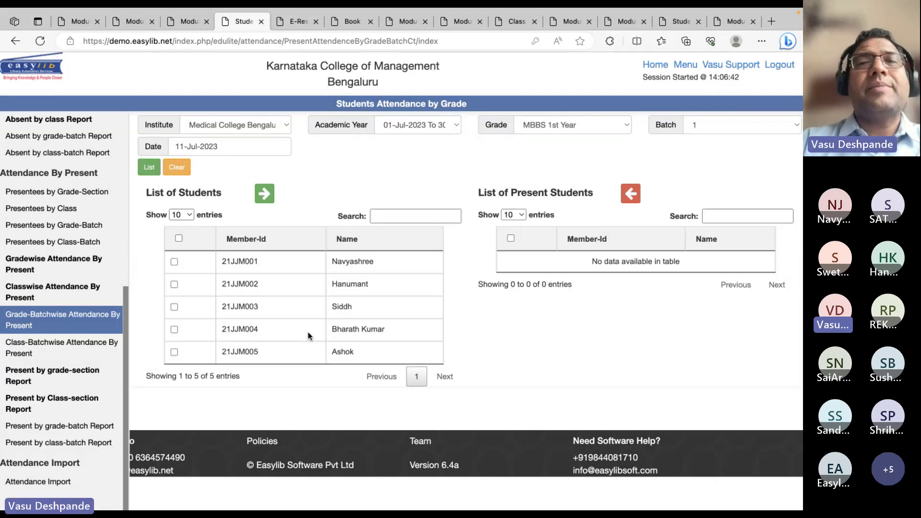
Step: Move the fourth student in the batch list to the present students for 11-Jul-2023
left_click(174, 330)
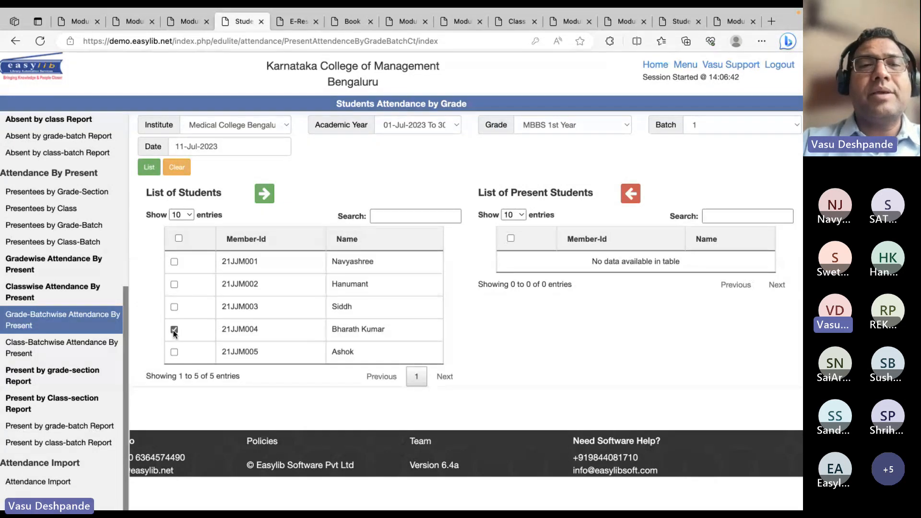
left_click(263, 193)
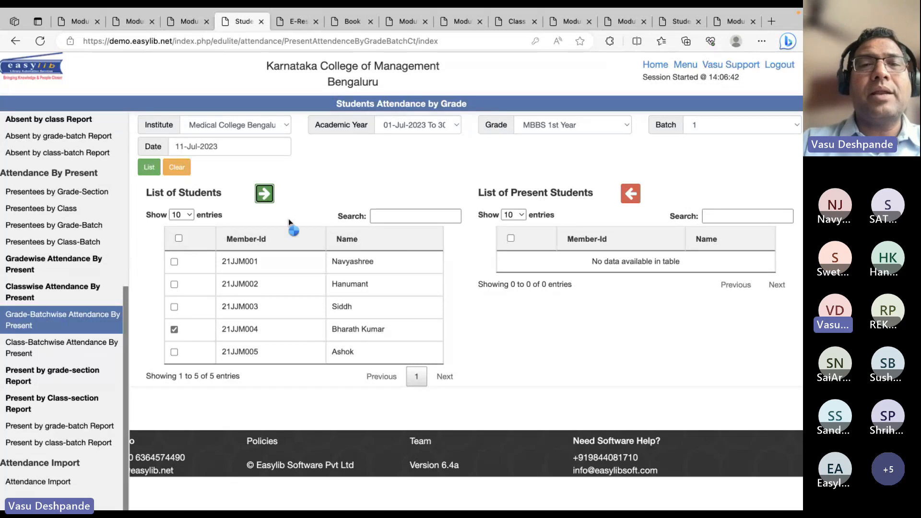
left_click(457, 301)
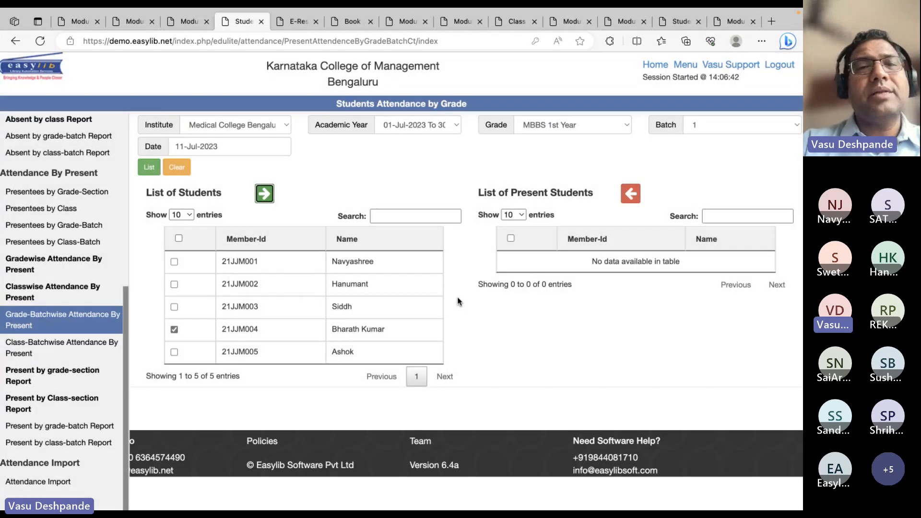
Step: Reopen Grade-Batchwise Attendance By Present and relist MBBS 1st Year, batch 1, of Medical College Bengaluru for 01-Jul-2023 To 30-Jun-2024 to check the present students
left_click(76, 324)
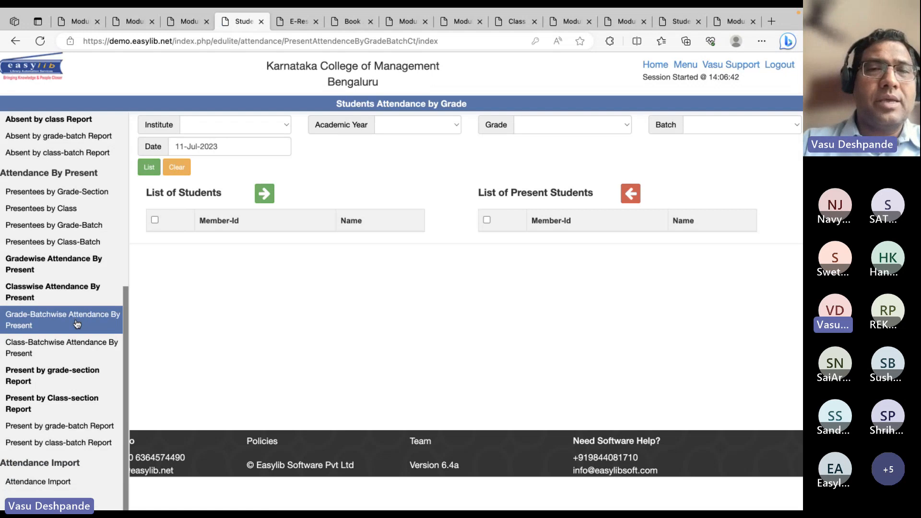
left_click(267, 125)
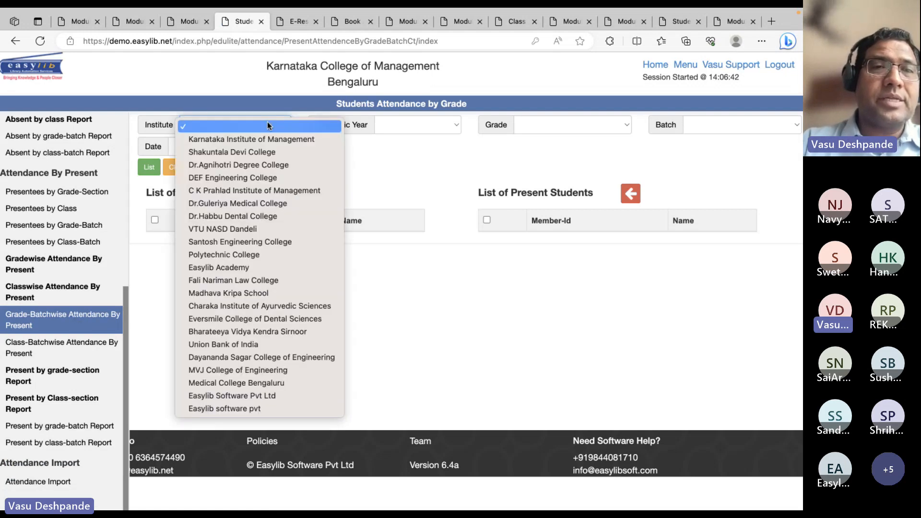
key("m")
key("Return")
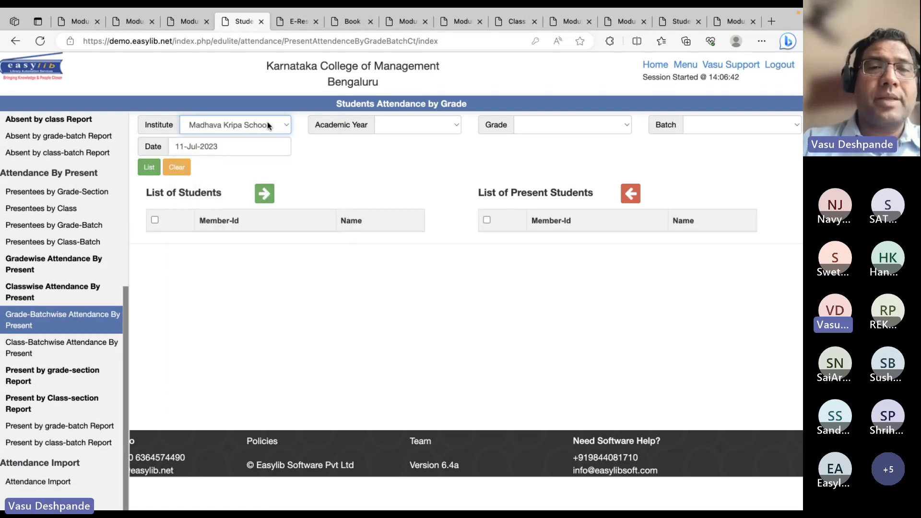
key("m")
key("m")
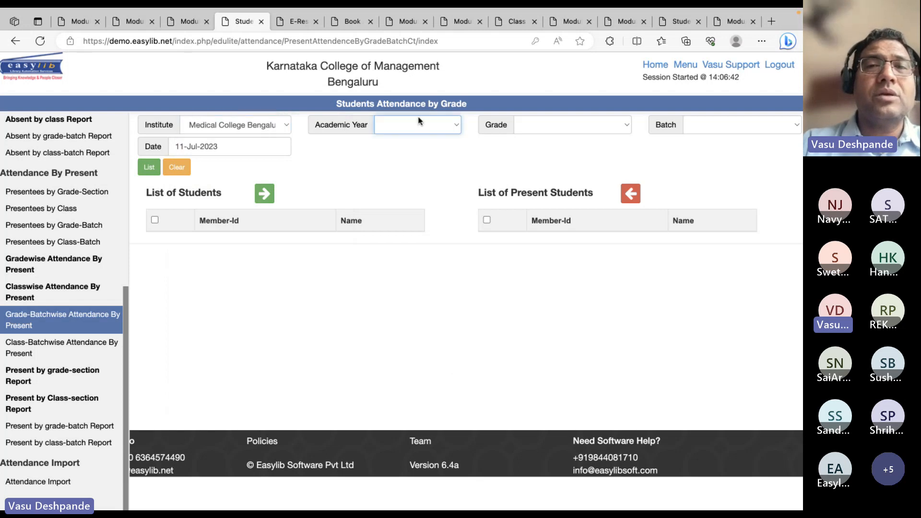
left_click(419, 122)
left_click(414, 139)
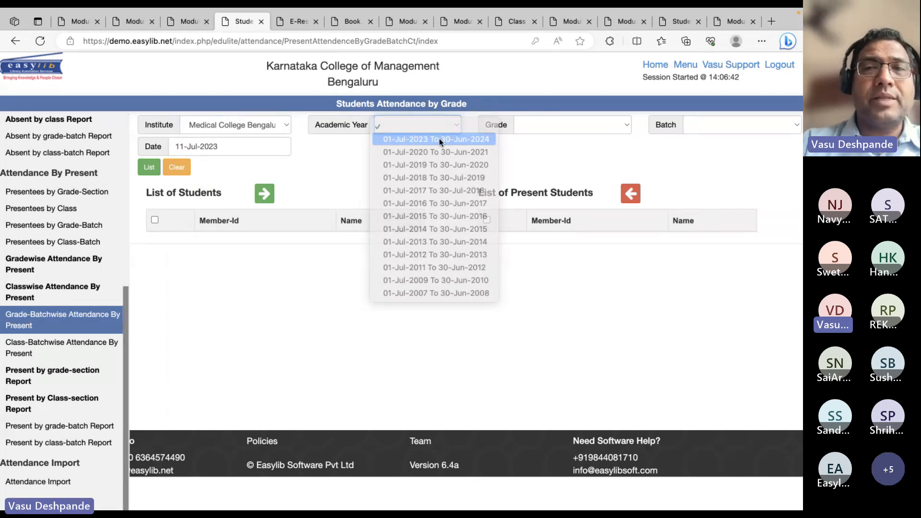
left_click(555, 127)
left_click(548, 137)
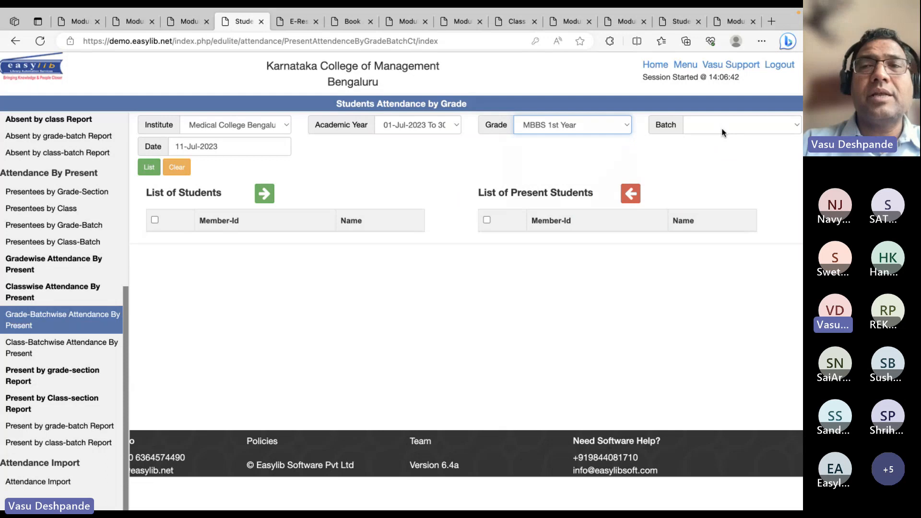
left_click(721, 127)
left_click(706, 139)
left_click(148, 168)
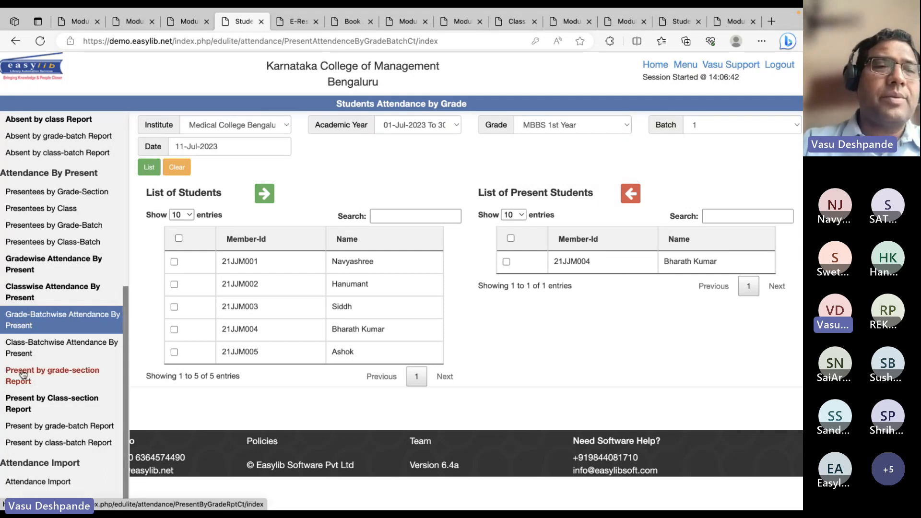
Step: View the Class-Batchwise Attendance By Present form and the Present by grade-batch Report, and review the available attendance functions
left_click(43, 350)
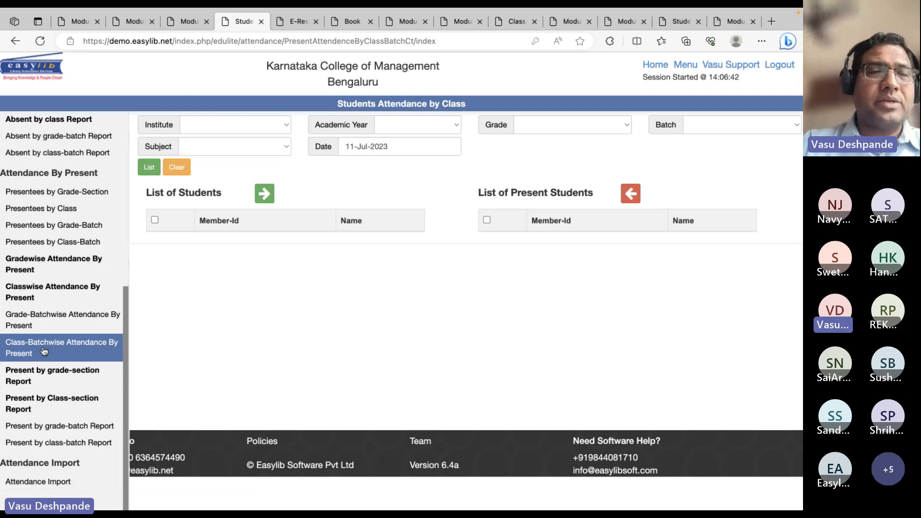
left_click(52, 431)
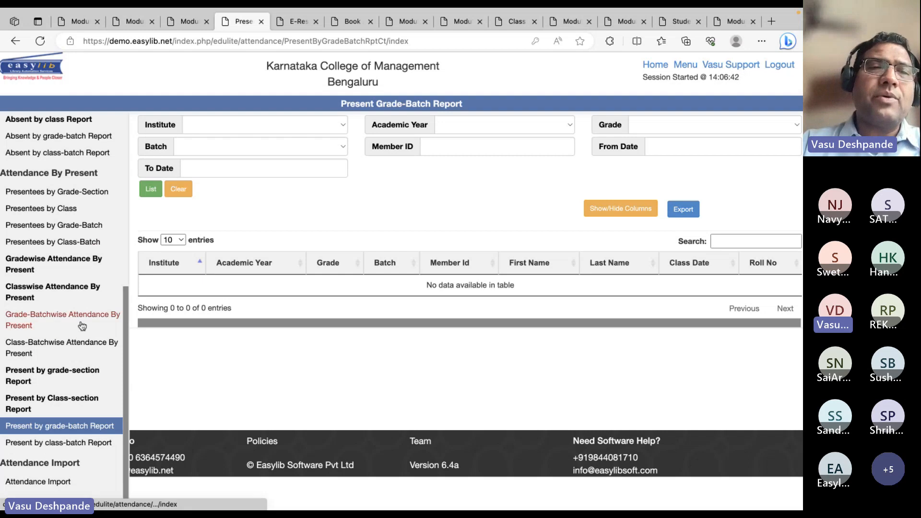
scroll(94, 320, "up", 5)
scroll(94, 319, "up", 2)
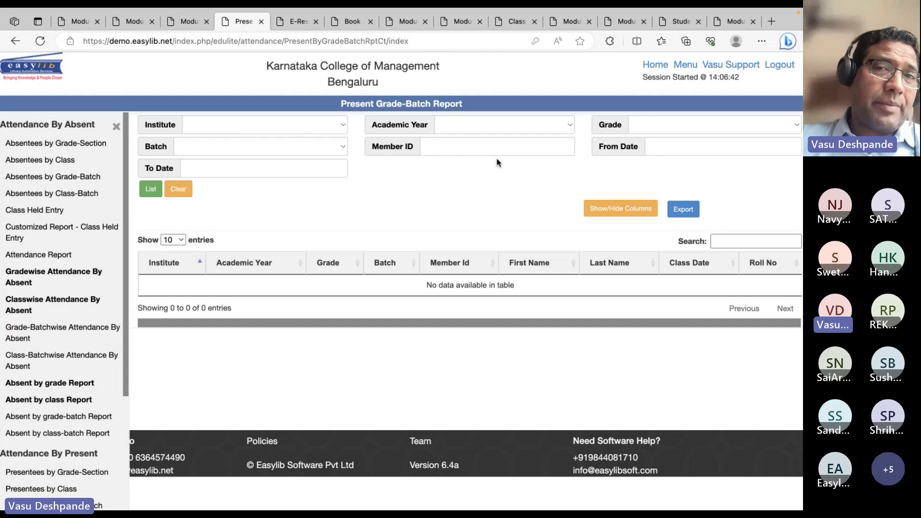
Step: Open a new support ticket from the Support link, view its title and description fields, and close the ticket page
left_click(752, 68)
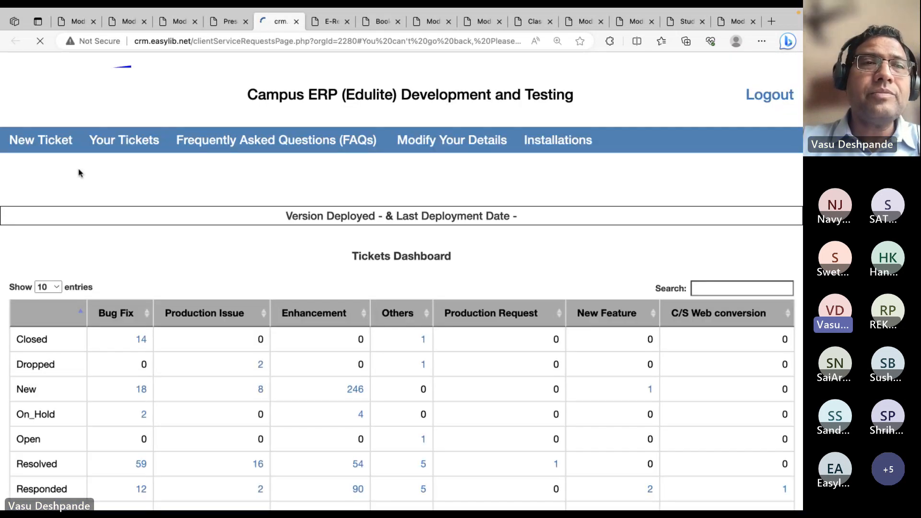
left_click(46, 153)
left_click(149, 208)
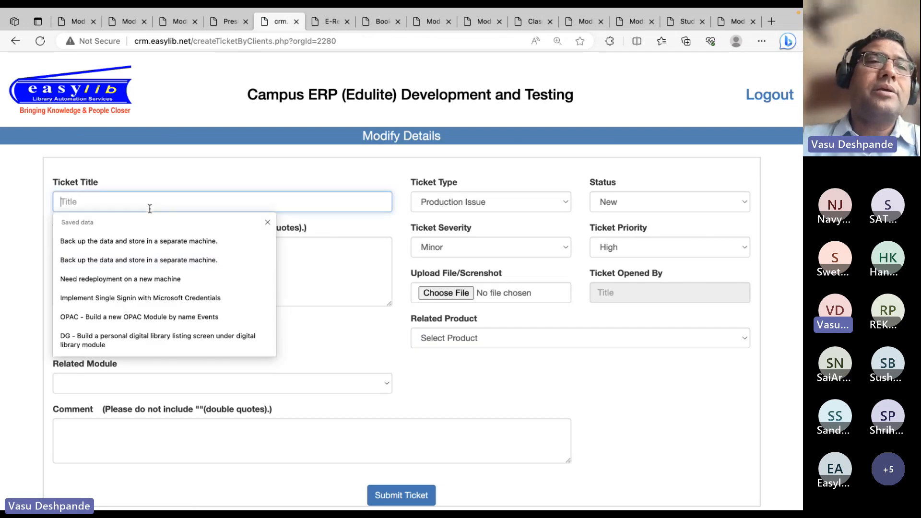
left_click(323, 256)
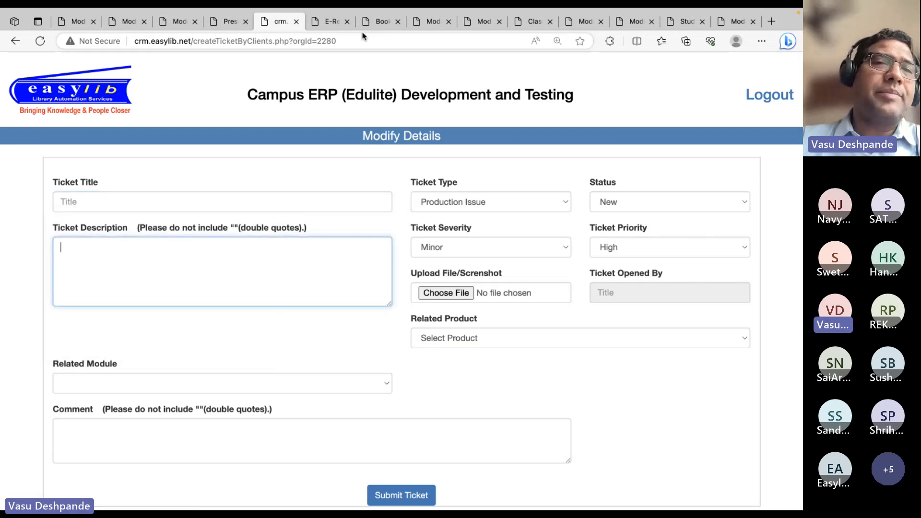
left_click(295, 23)
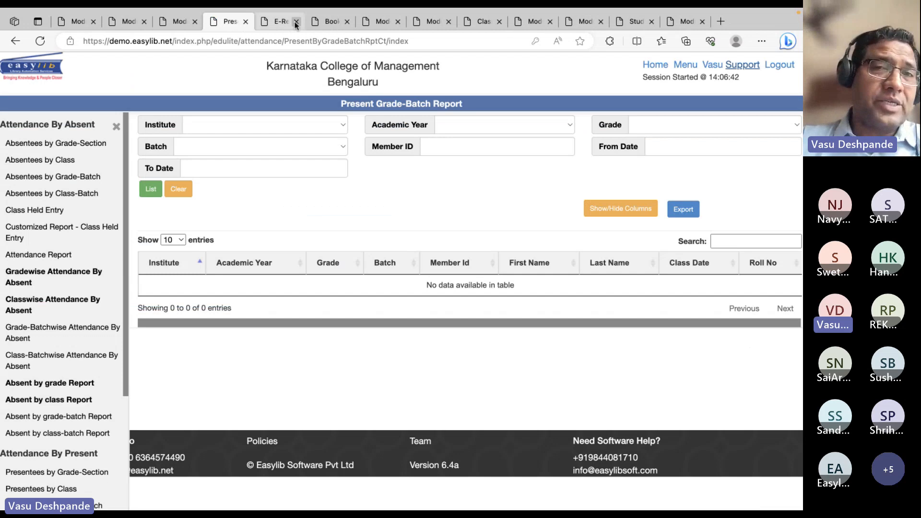
Step: Return to the Easylib home page and review the full list of modules
right_click(442, 186)
left_click(421, 189)
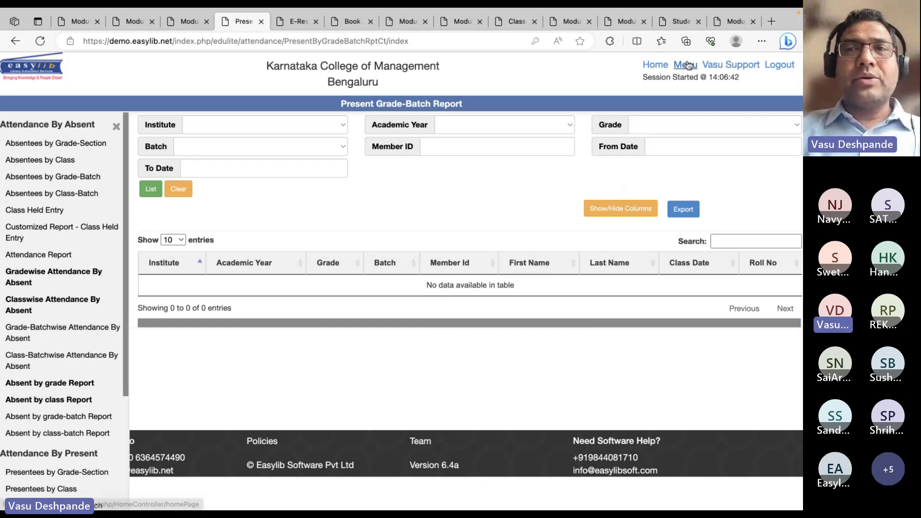
left_click(655, 64)
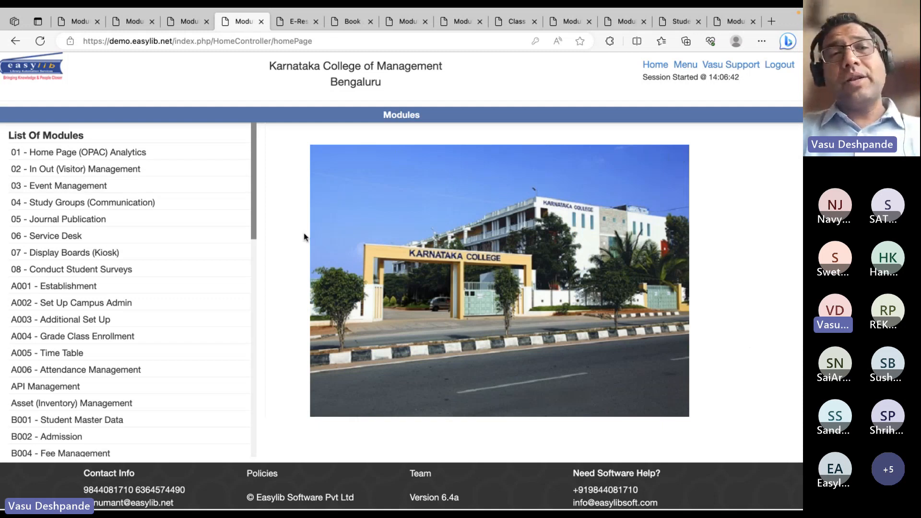
scroll(184, 329, "down", 10)
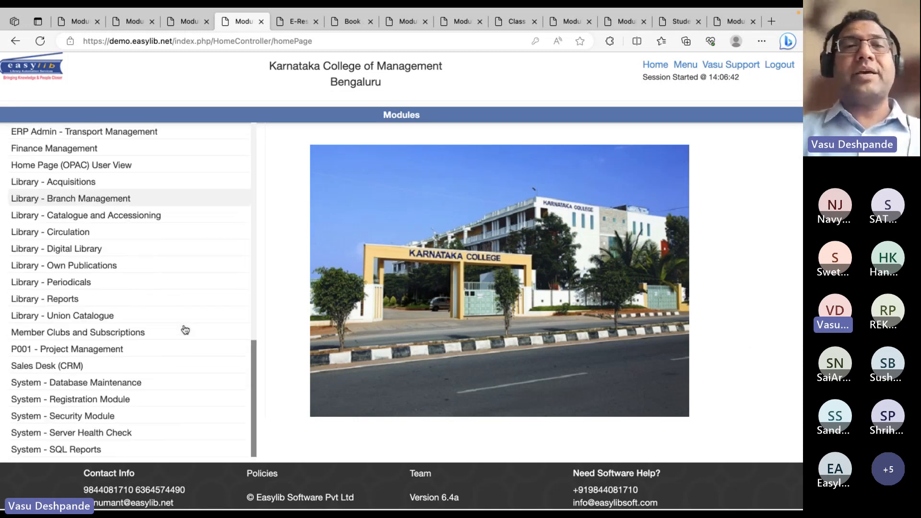
scroll(185, 329, "up", 5)
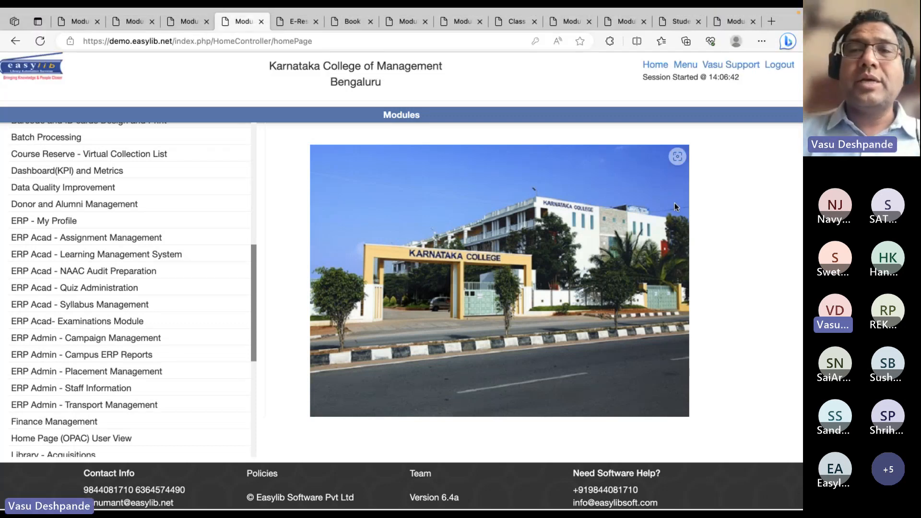
Step: Switch to the Easylib Webinar Series schedule and review the session dates, including July 13th at 11 AM
key("super+Tab")
key("super+Tab")
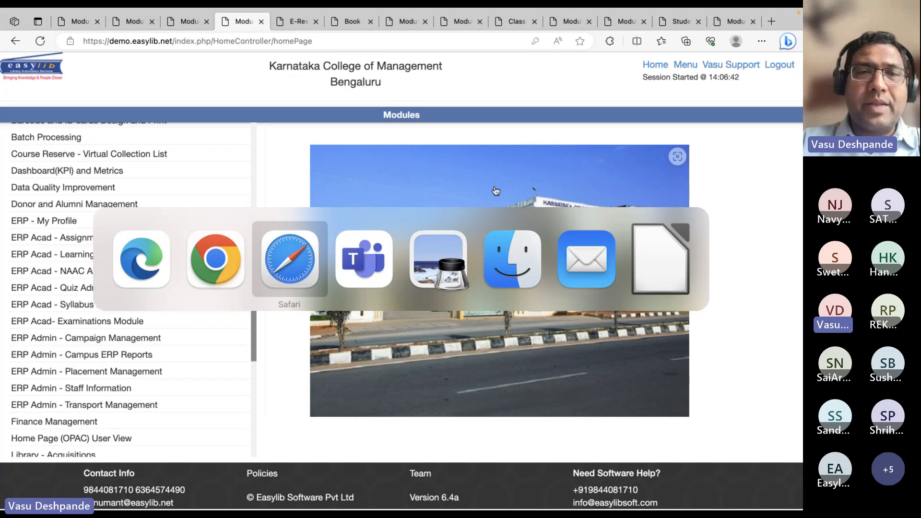
left_click(329, 243)
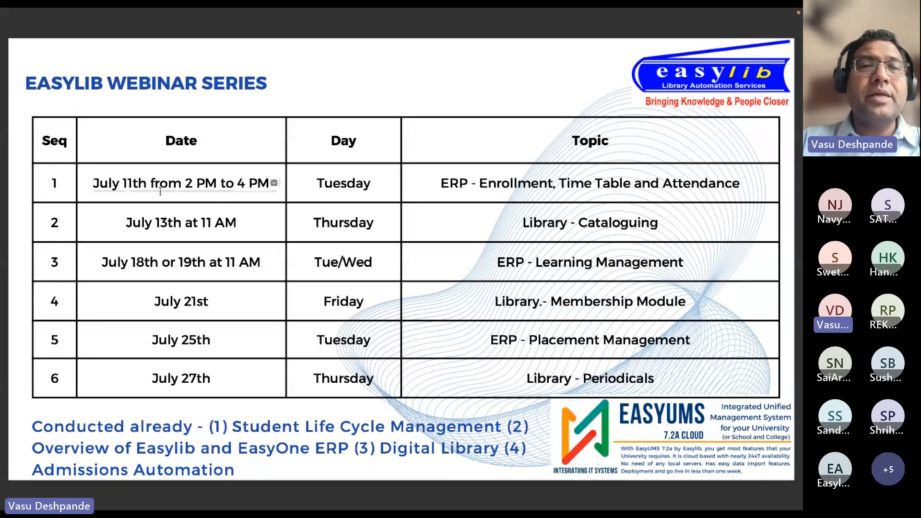
left_click_drag(54, 226, 255, 230)
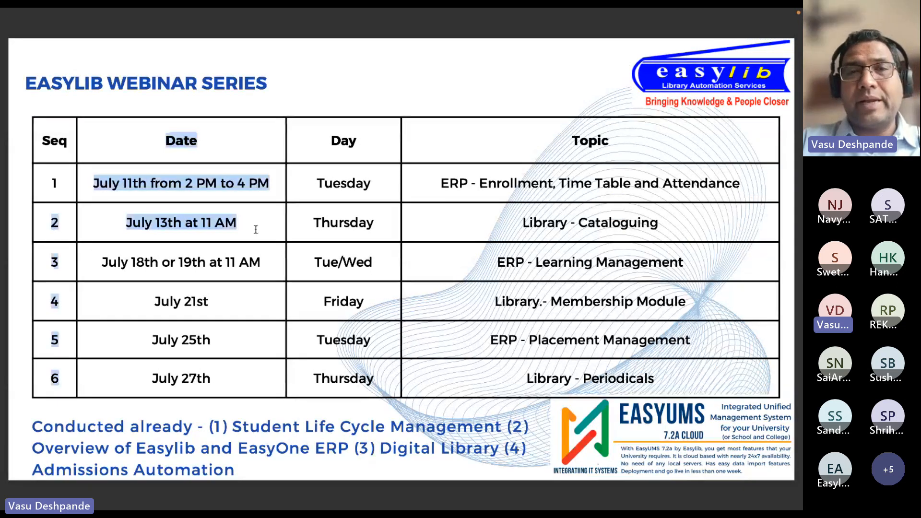
left_click(560, 269)
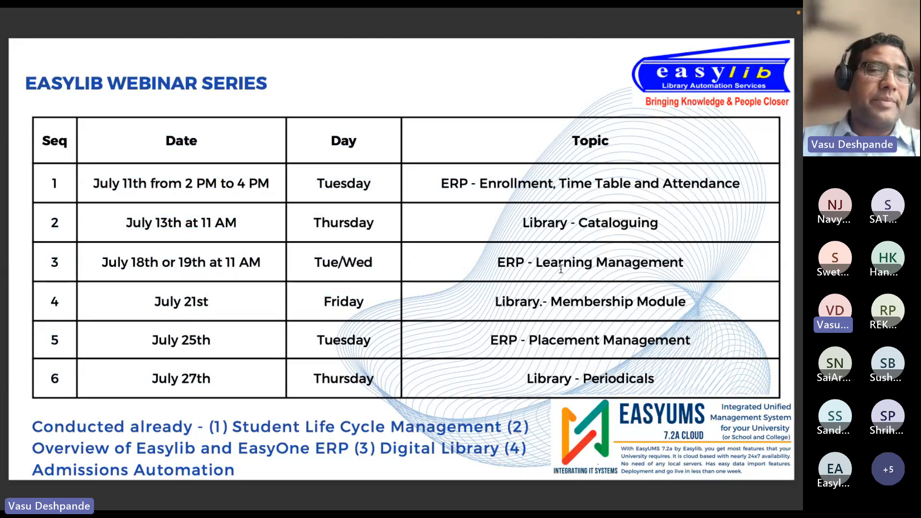